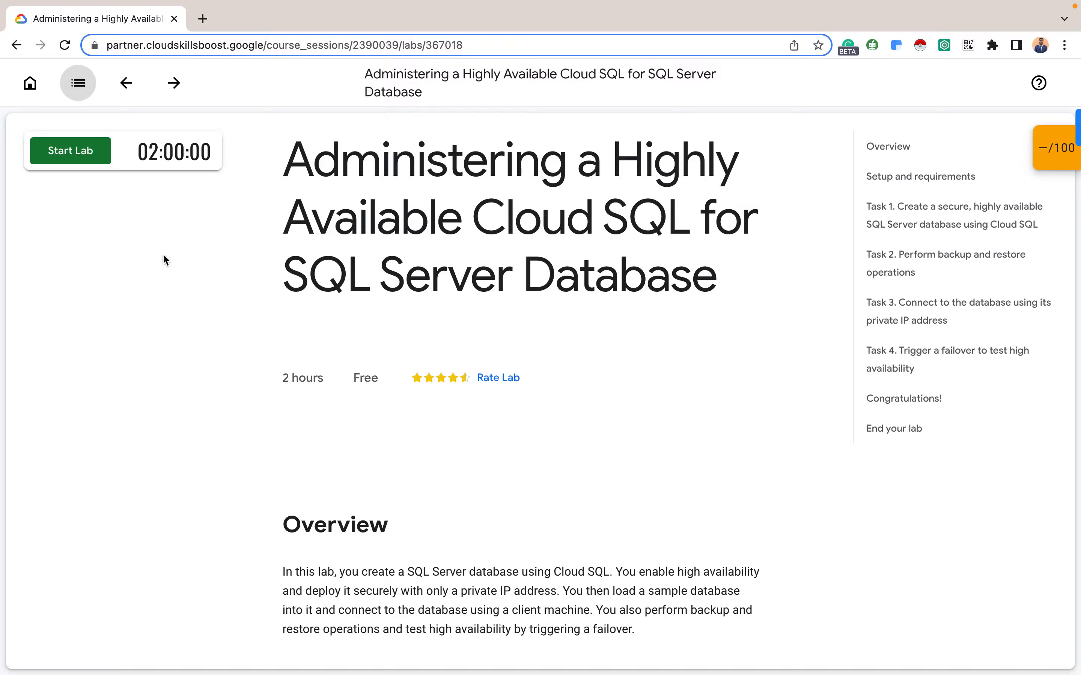
# Start the lab, complete the robot check, and open the Google Console link in an incognito window
pyautogui.click(78, 157)
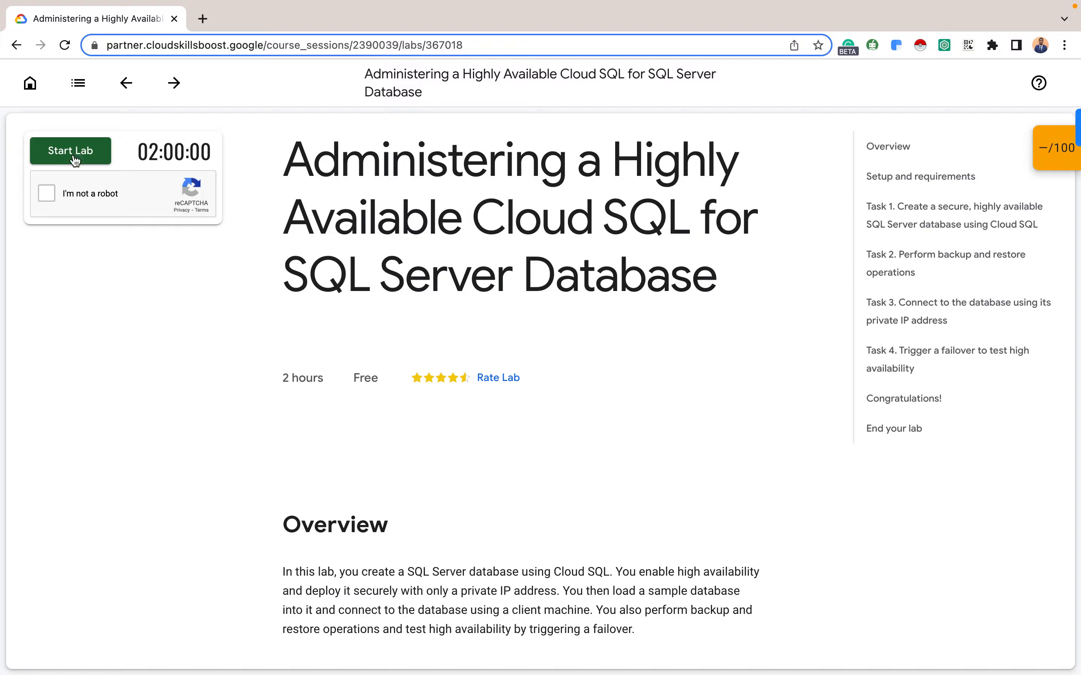
pyautogui.click(44, 195)
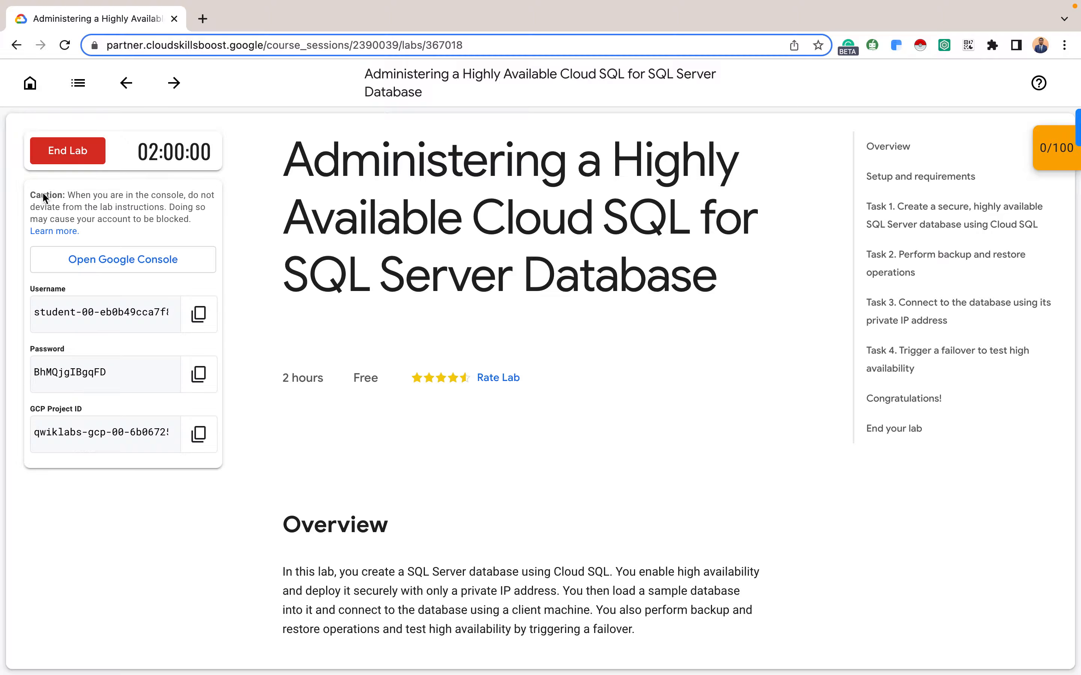
pyautogui.rightClick(114, 258)
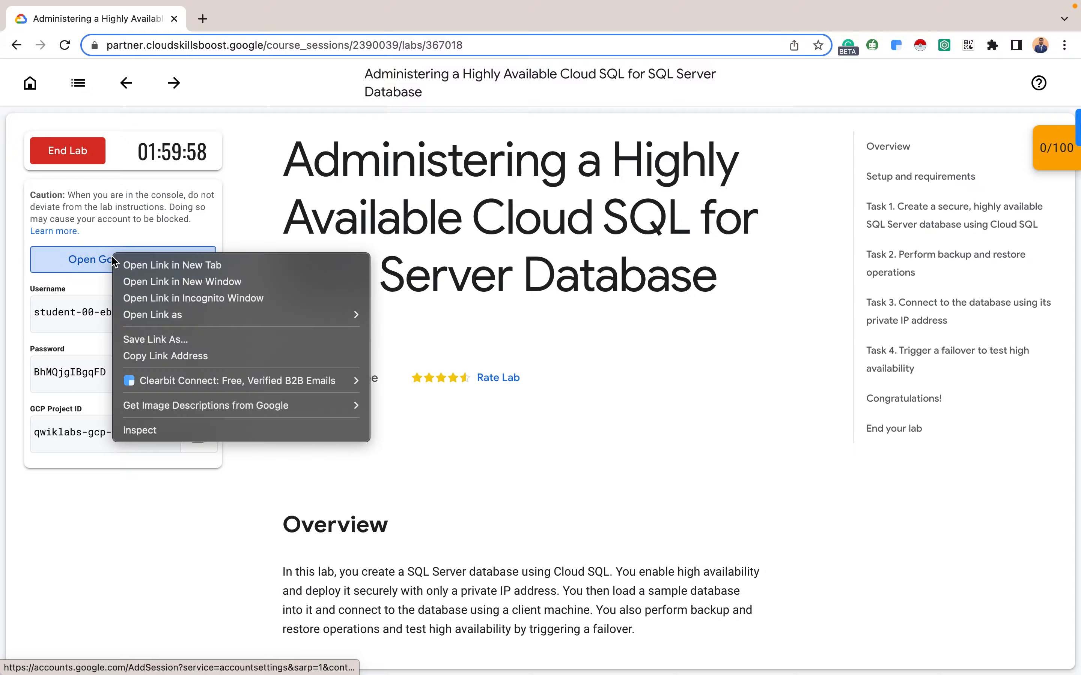
pyautogui.click(189, 299)
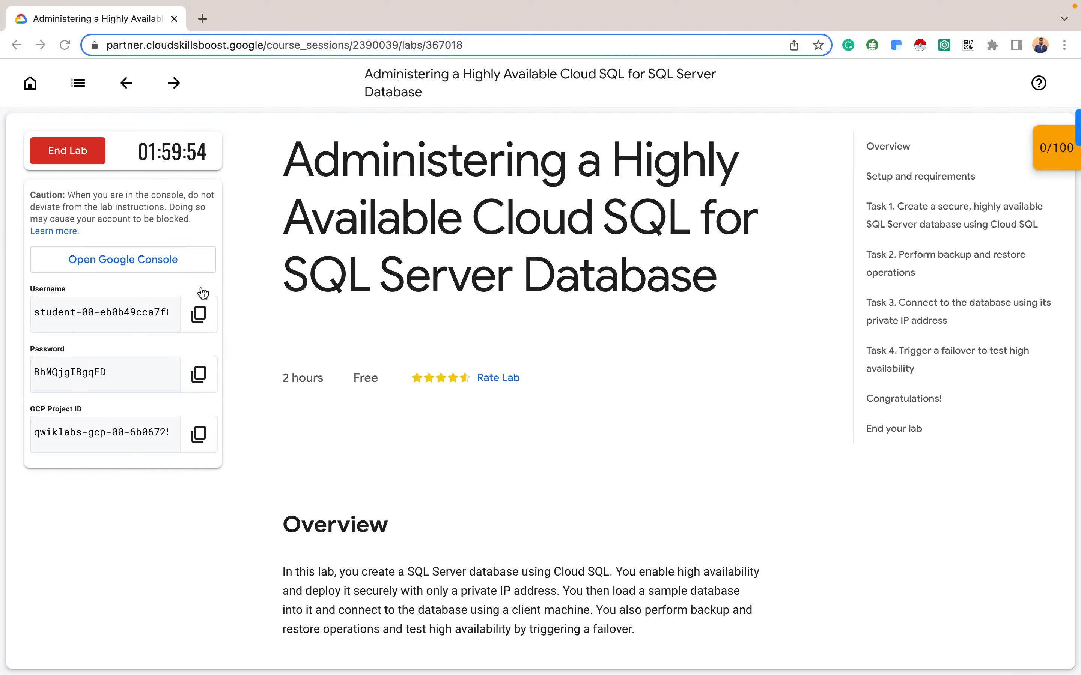
# Copy the lab password and sign in to the Google account with the prefilled lab username and that password
pyautogui.click(195, 372)
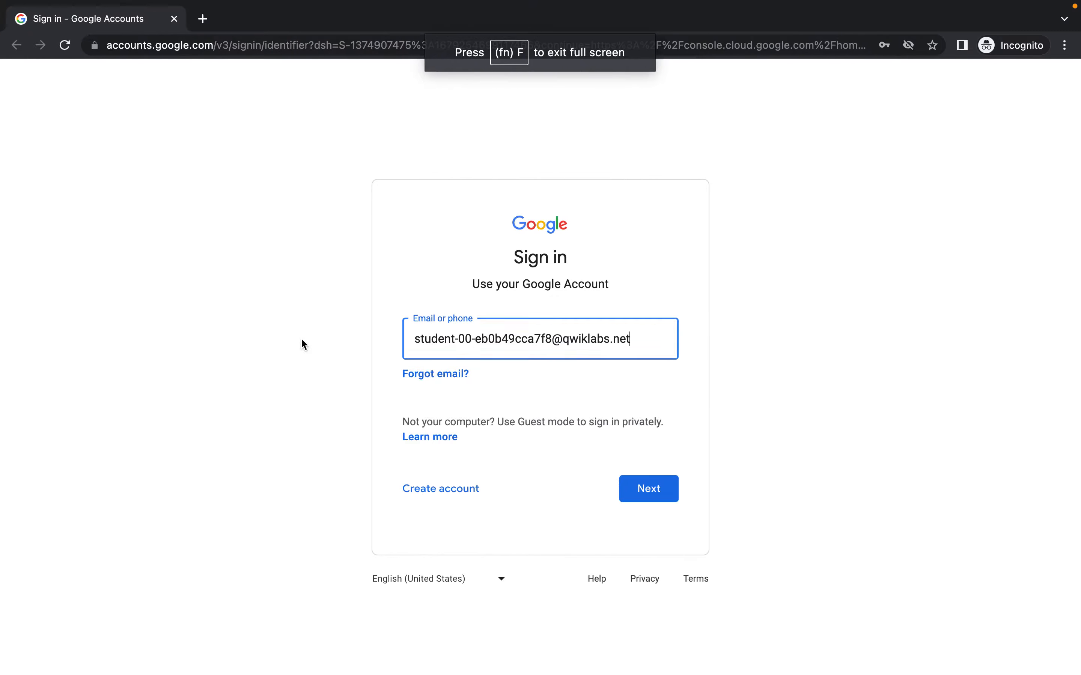
pyautogui.click(647, 488)
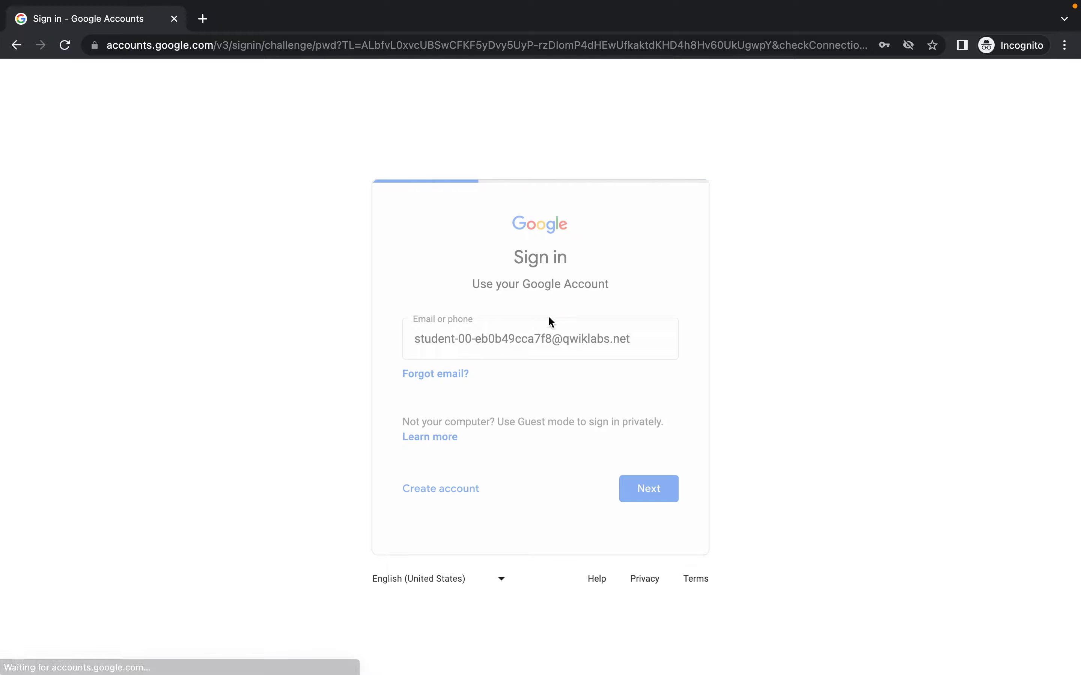
pyautogui.click(482, 375)
pyautogui.press('super+v')
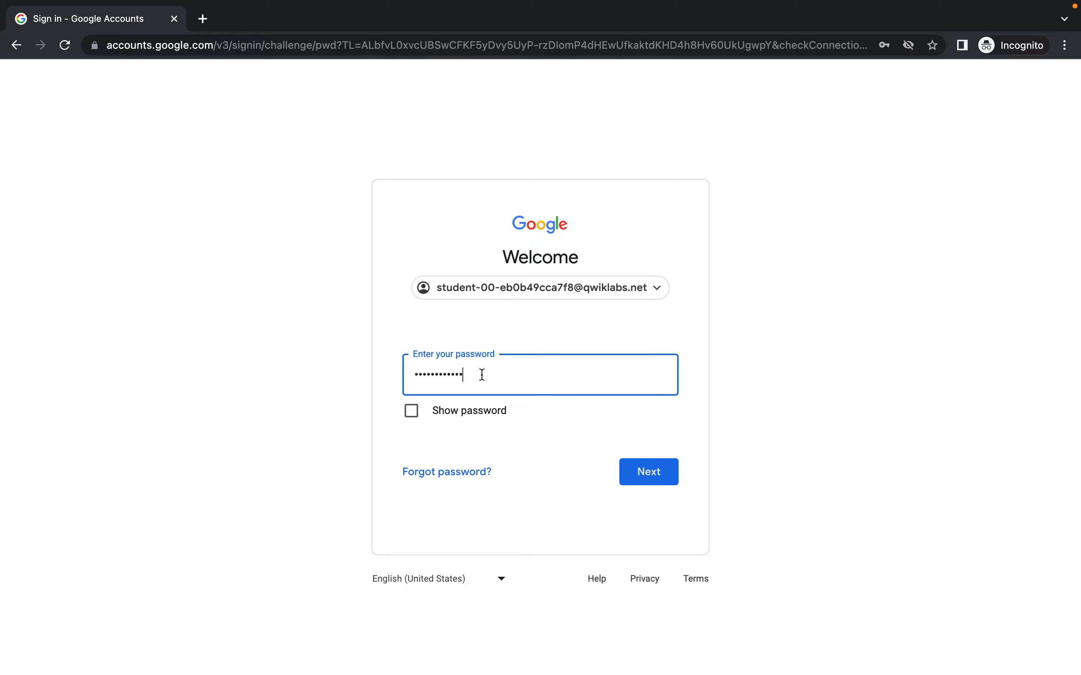
pyautogui.press('Return')
# Read the lab's Task 1 instructions on creating a highly available SQL Server database, checking the console dashboard in between
pyautogui.hotkey('ctrl', 'Left')
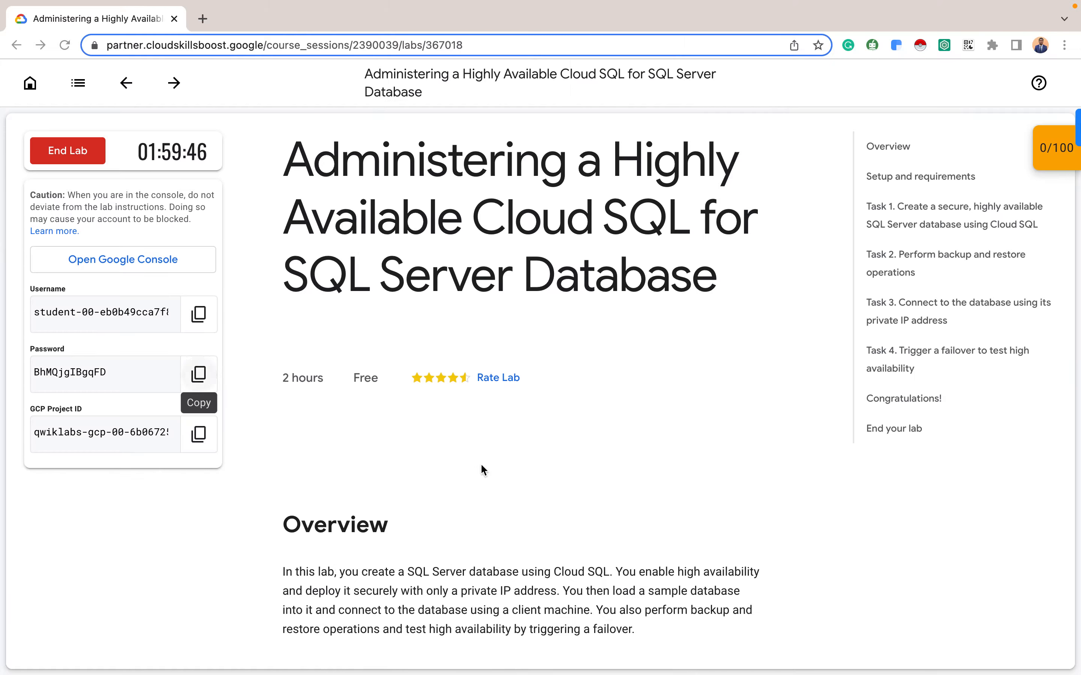
pyautogui.scroll(-15, 525, 478)
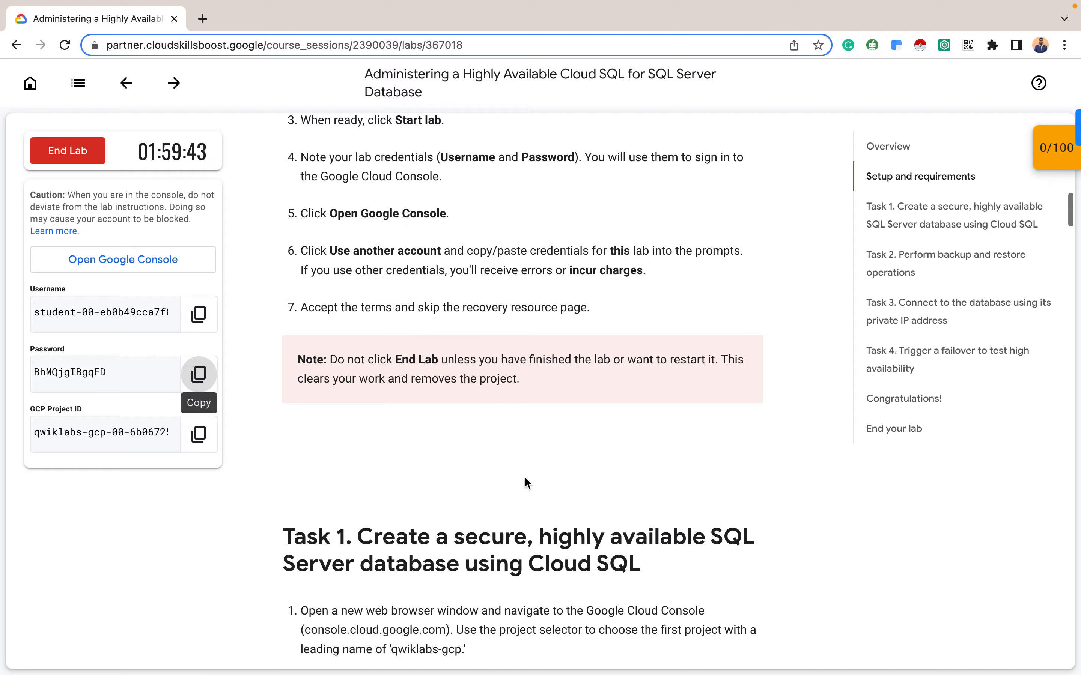
pyautogui.hotkey('ctrl', 'Right')
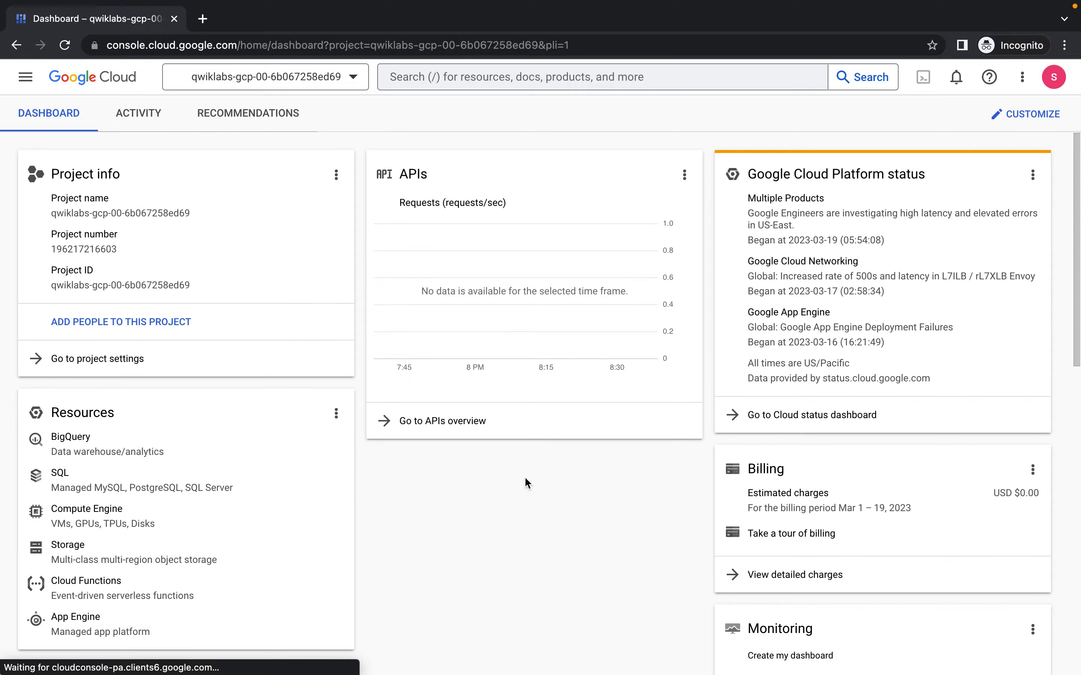
pyautogui.scroll(-5, 524, 477)
pyautogui.scroll(5, 525, 482)
pyautogui.press('super+grave')
pyautogui.scroll(-10, 527, 481)
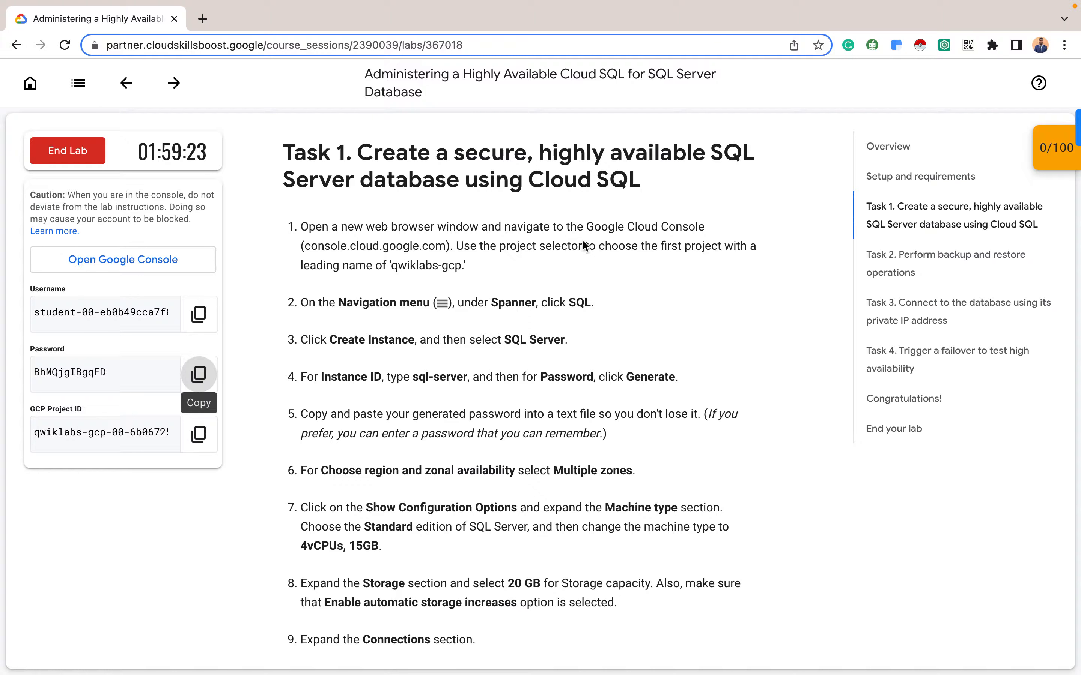
# In the Google Cloud console, open Cloud SQL and start a new instance with the SQL Server engine
pyautogui.hotkey('ctrl', 'Right')
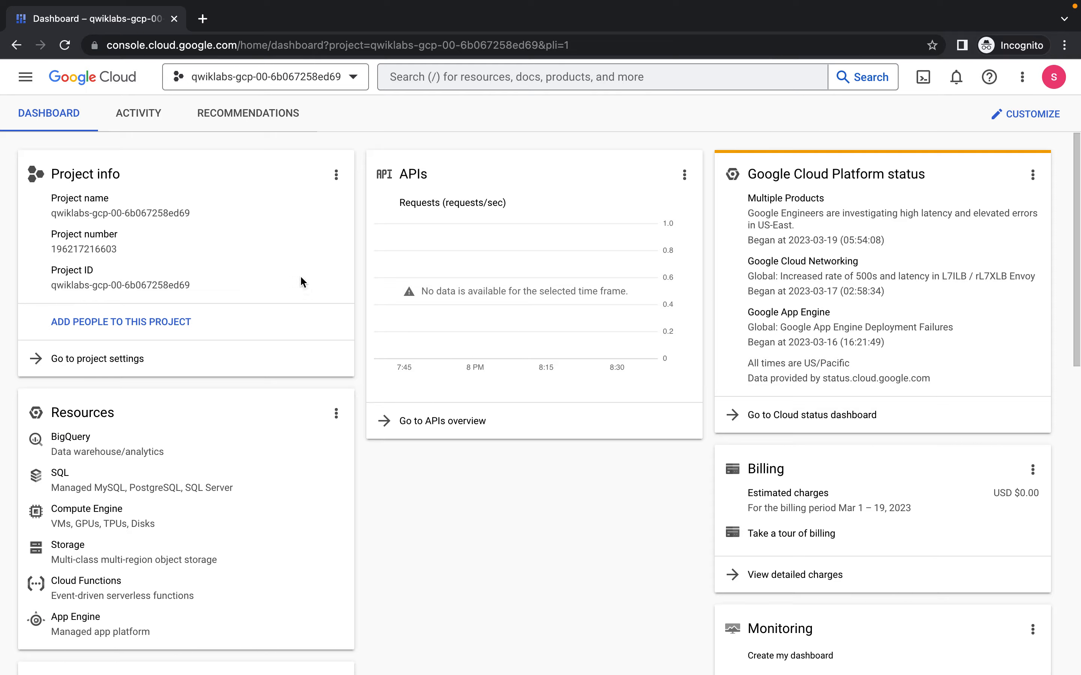
pyautogui.click(26, 77)
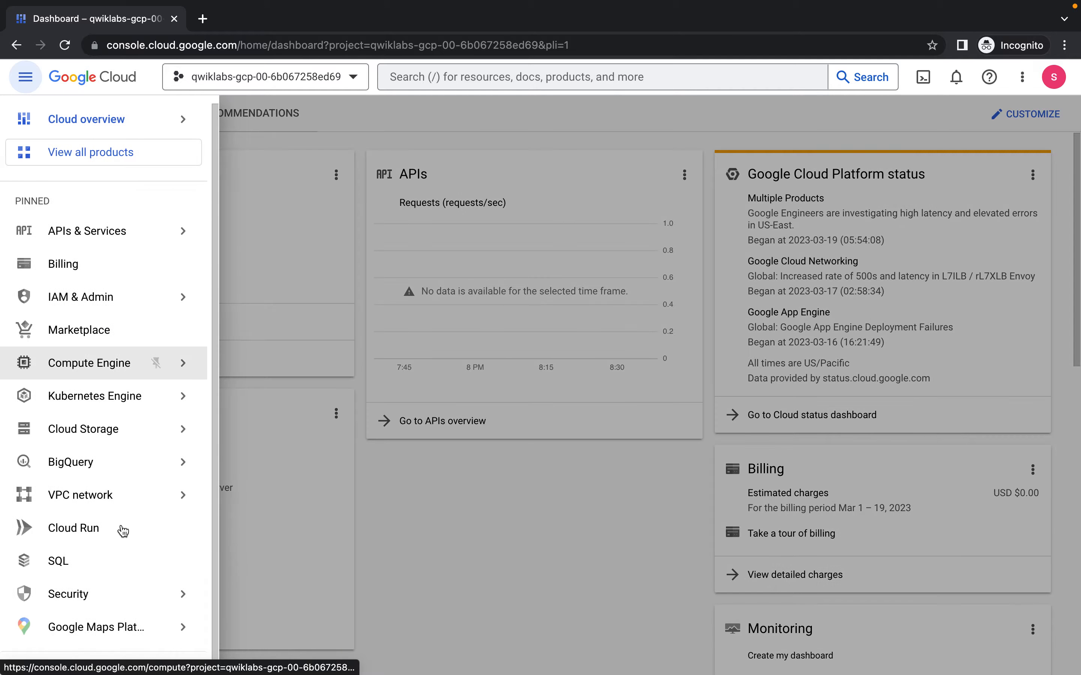
pyautogui.click(99, 565)
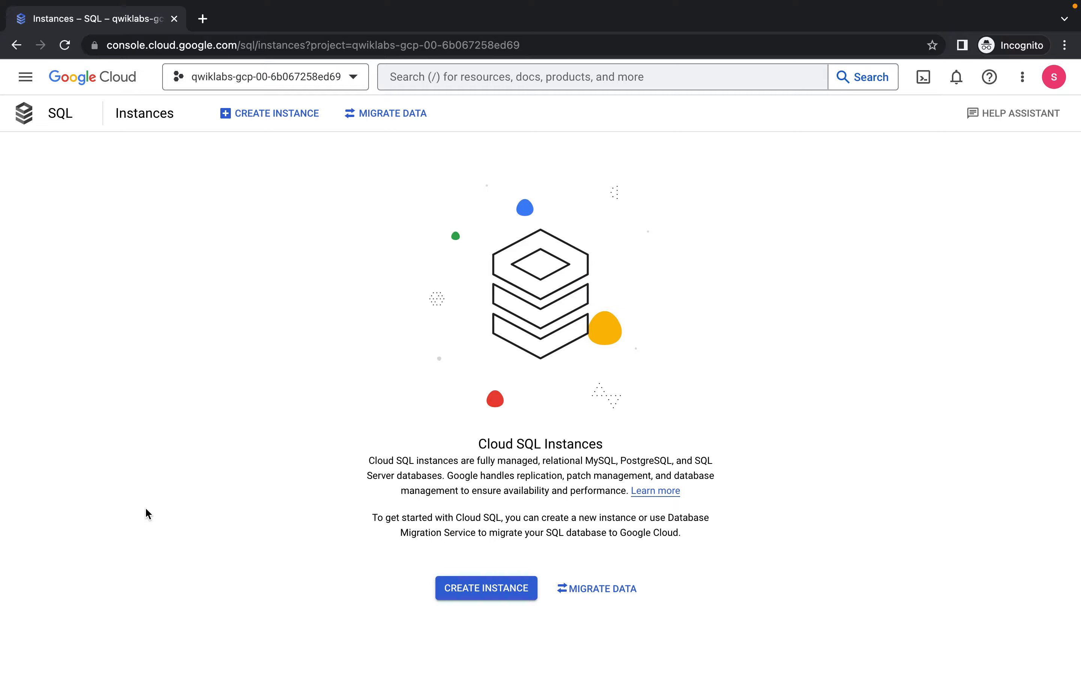
pyautogui.click(487, 593)
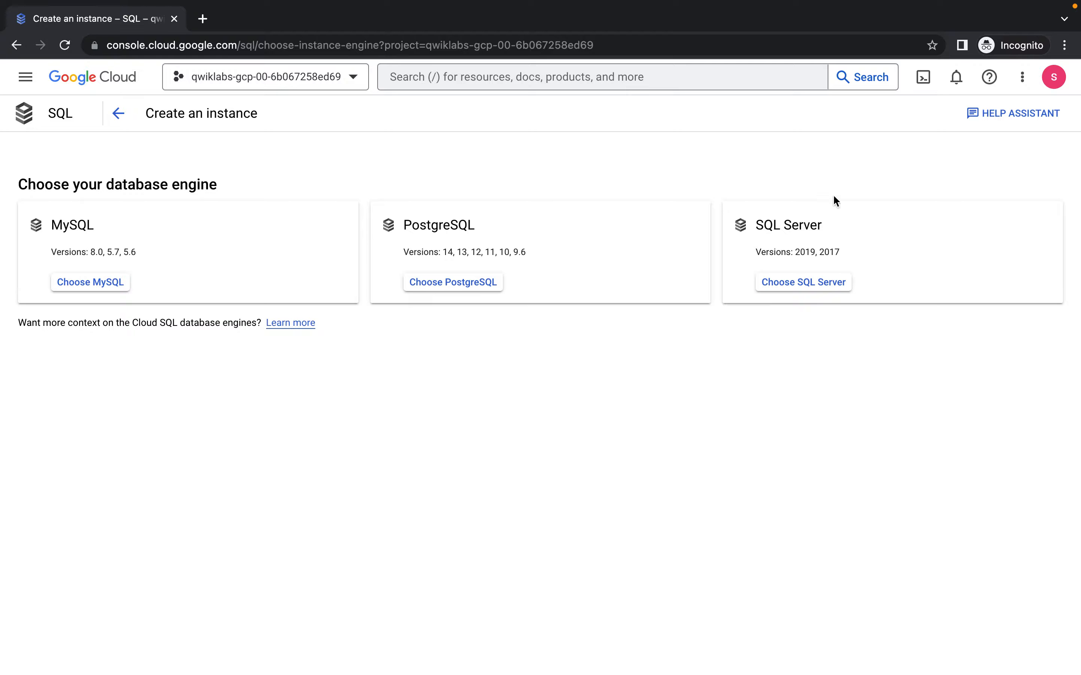
pyautogui.click(808, 283)
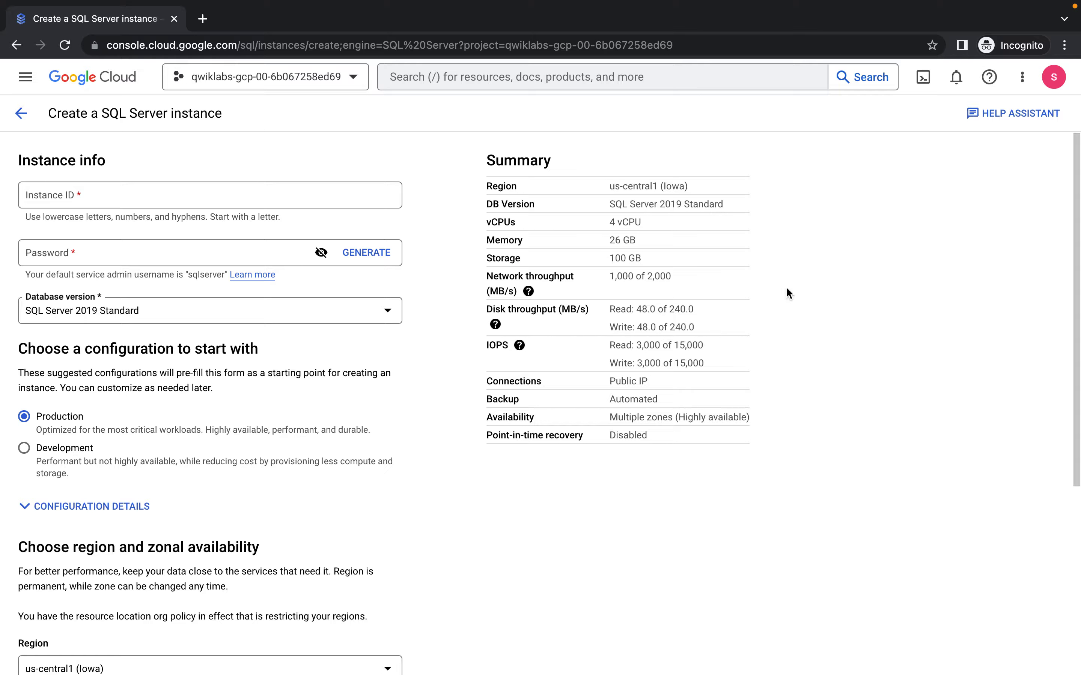
# Set the Instance ID to sql-server, copying the name from step 4 of the lab instructions
pyautogui.click(196, 196)
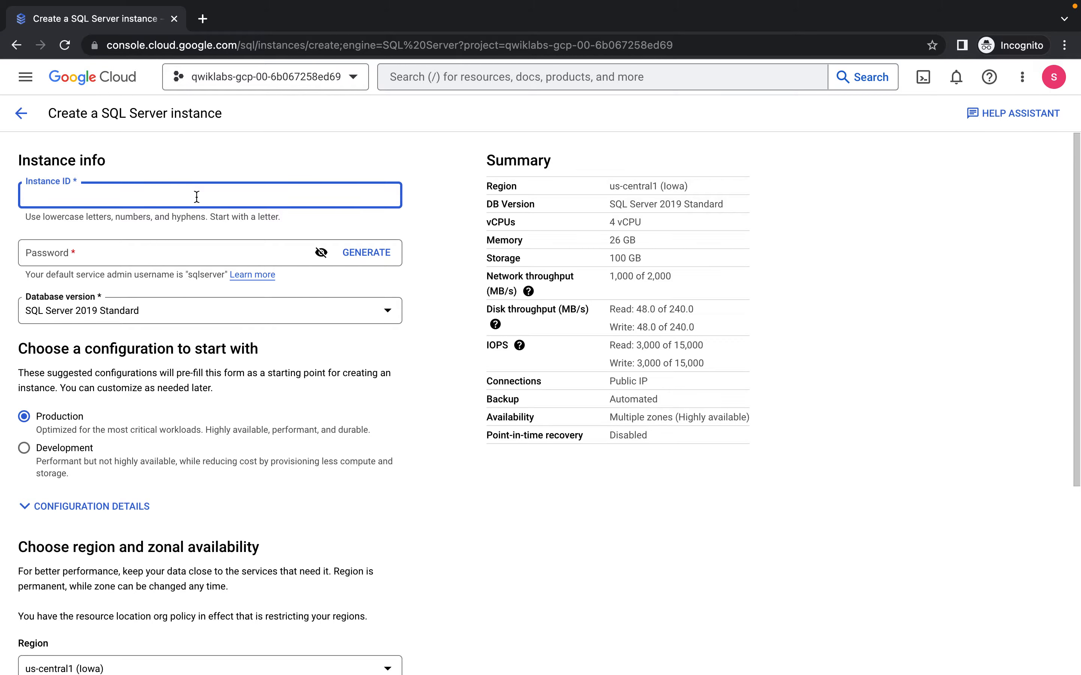
pyautogui.press('super+grave')
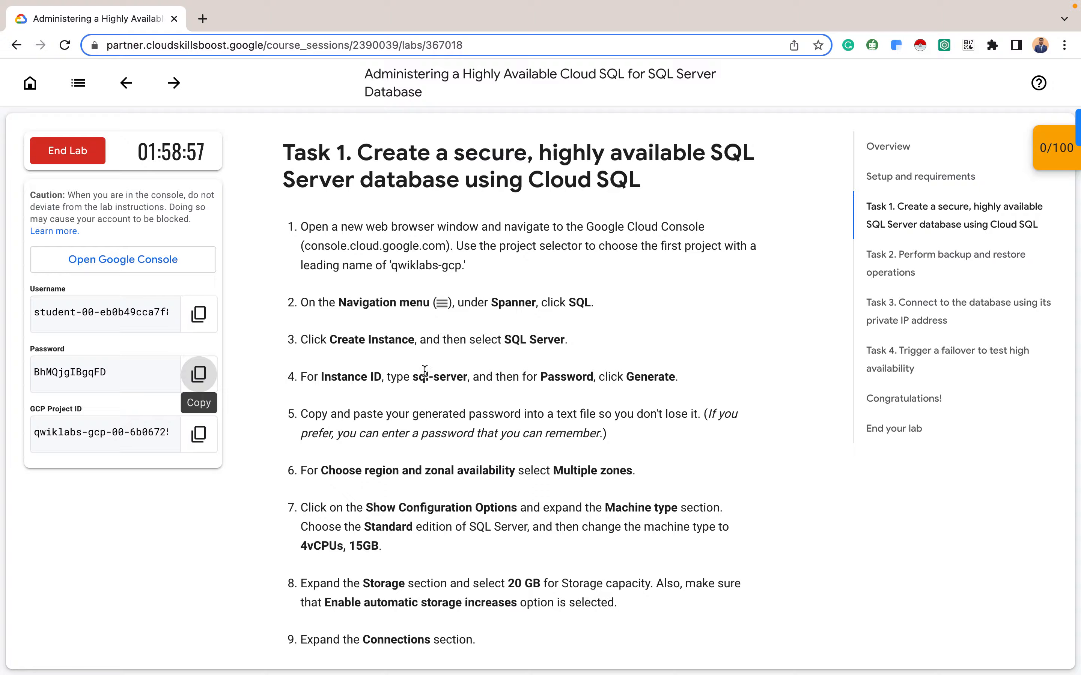
pyautogui.moveTo(413, 377); pyautogui.dragTo(466, 373)
pyautogui.press('super+c')
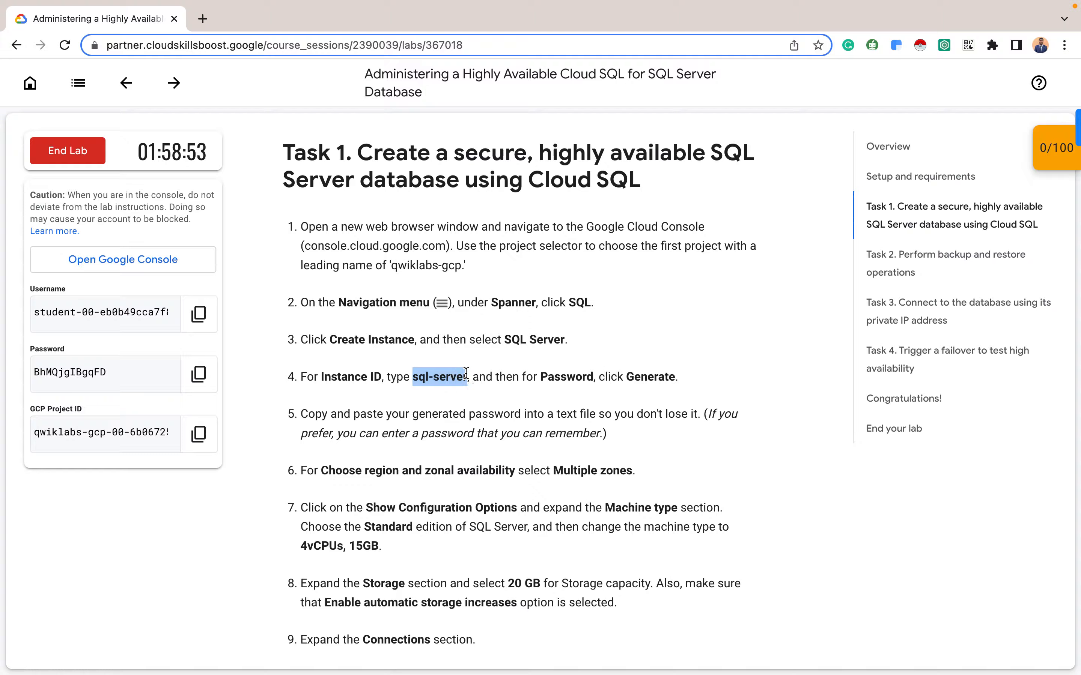
pyautogui.press('super+grave')
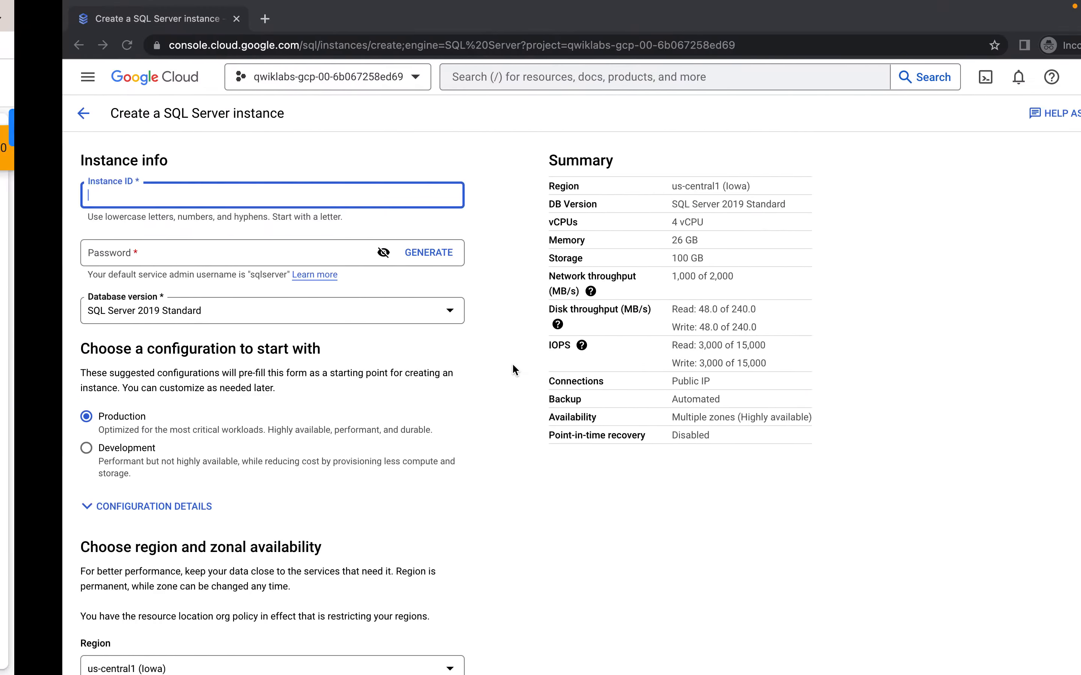
pyautogui.click(178, 189)
pyautogui.press('super+v')
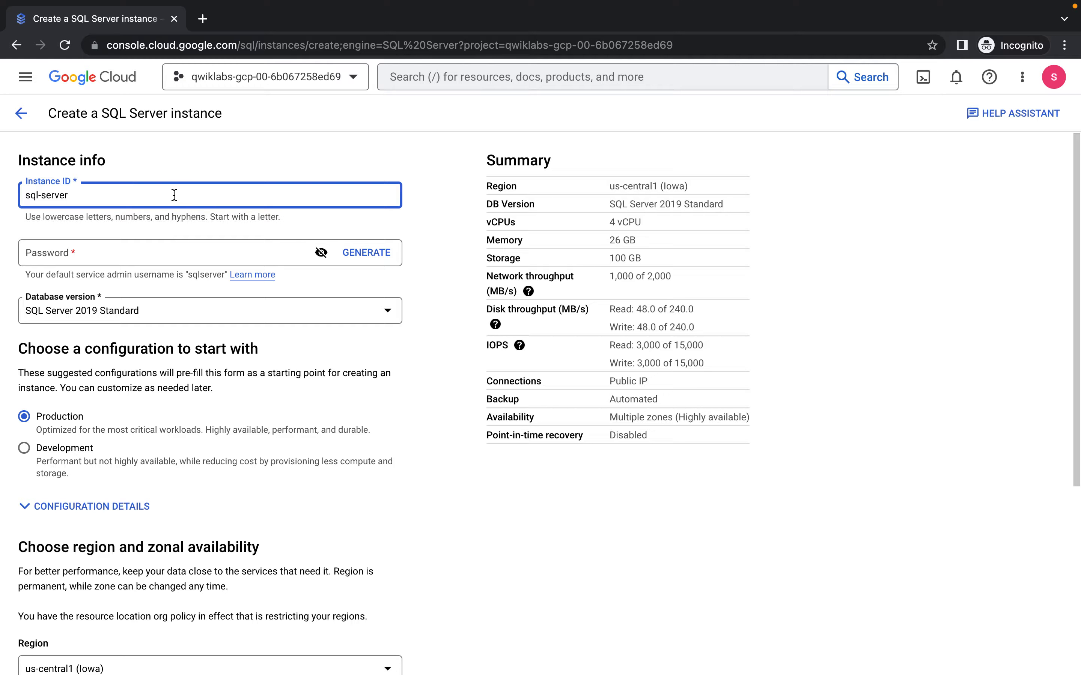
# Generate a password for the SQL Server instance, reveal it, and copy it
pyautogui.click(367, 253)
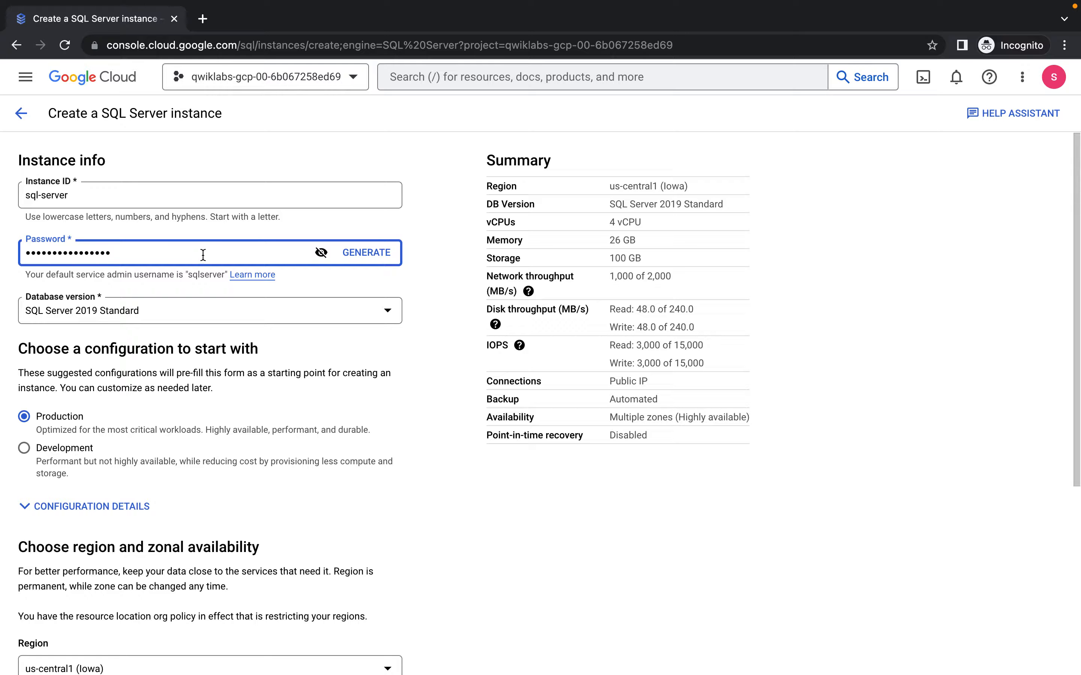
pyautogui.click(325, 253)
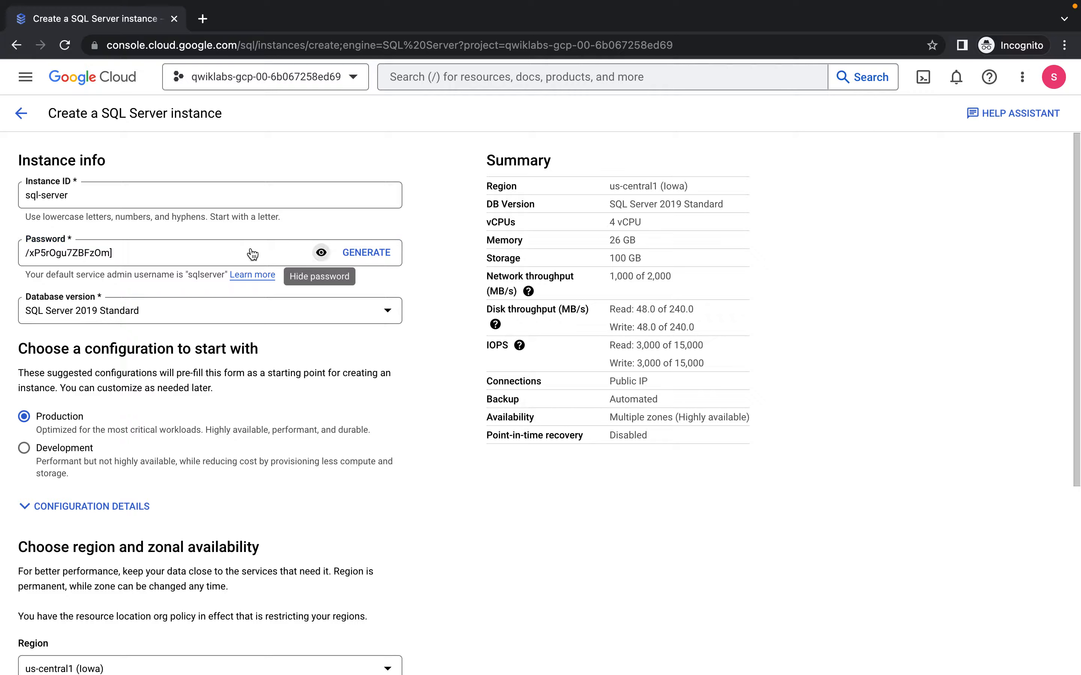
pyautogui.tripleClick(172, 248)
pyautogui.hotkey('ctrl', 'c')
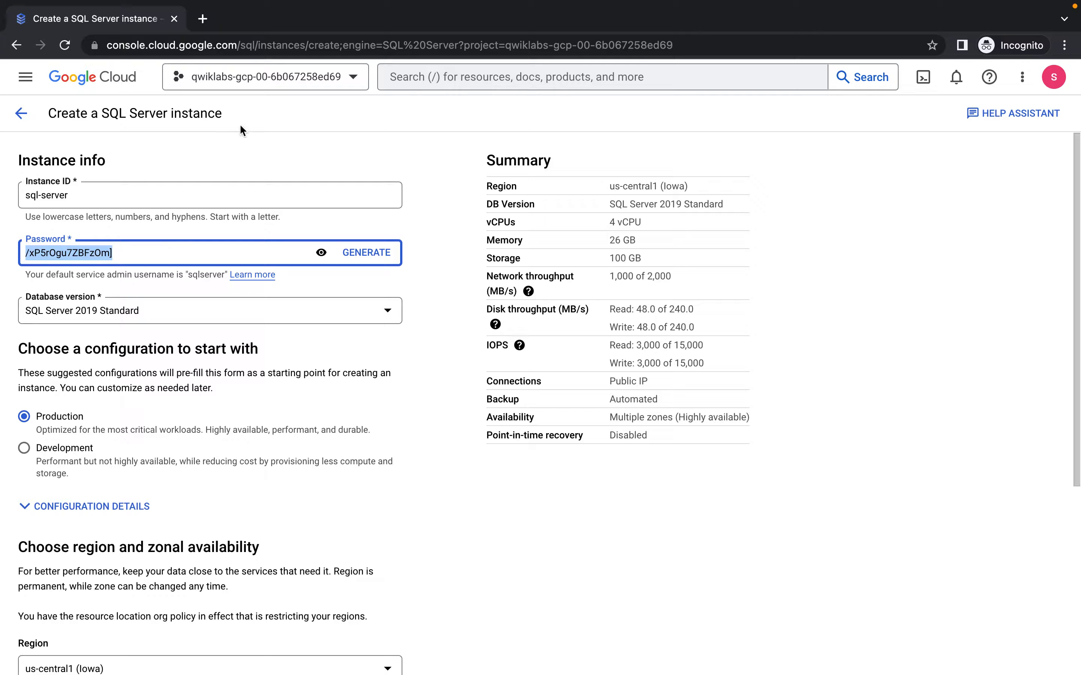
# Paste the generated instance password into the address bar of a new browser tab and return to the instance form
pyautogui.click(212, 24)
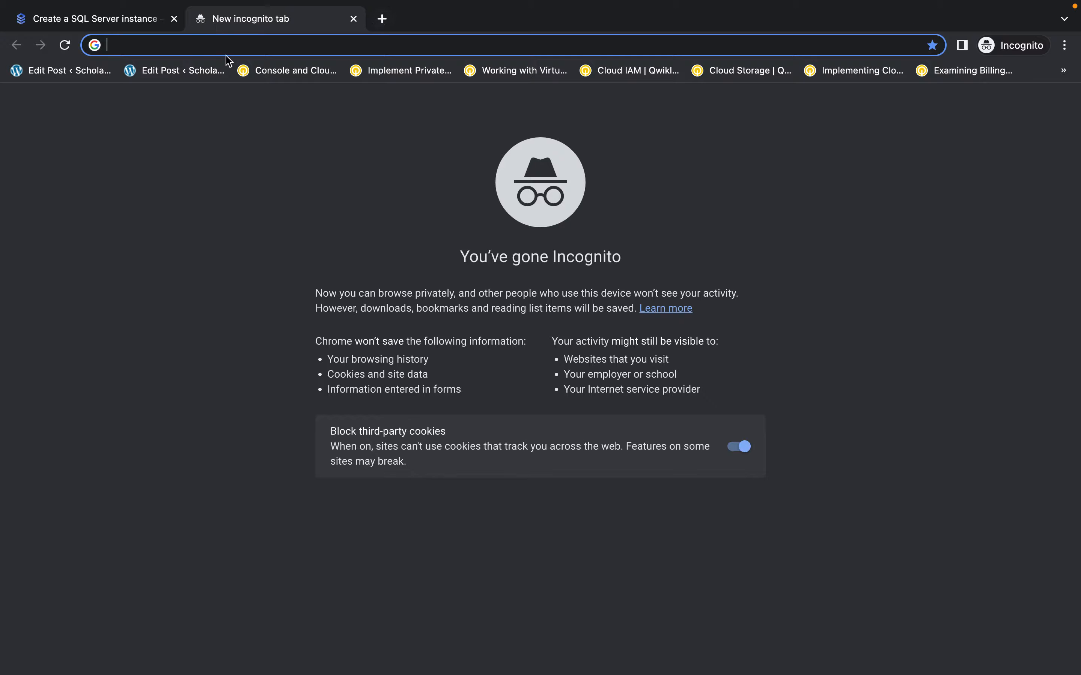
pyautogui.hotkey('ctrl', 'v')
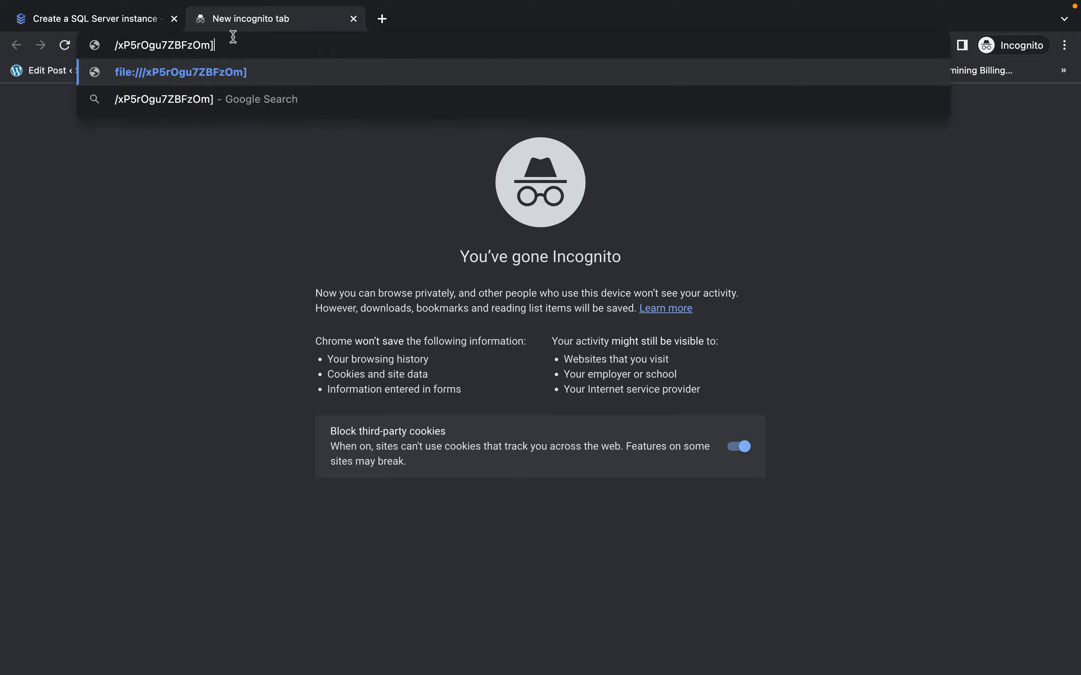
pyautogui.click(145, 22)
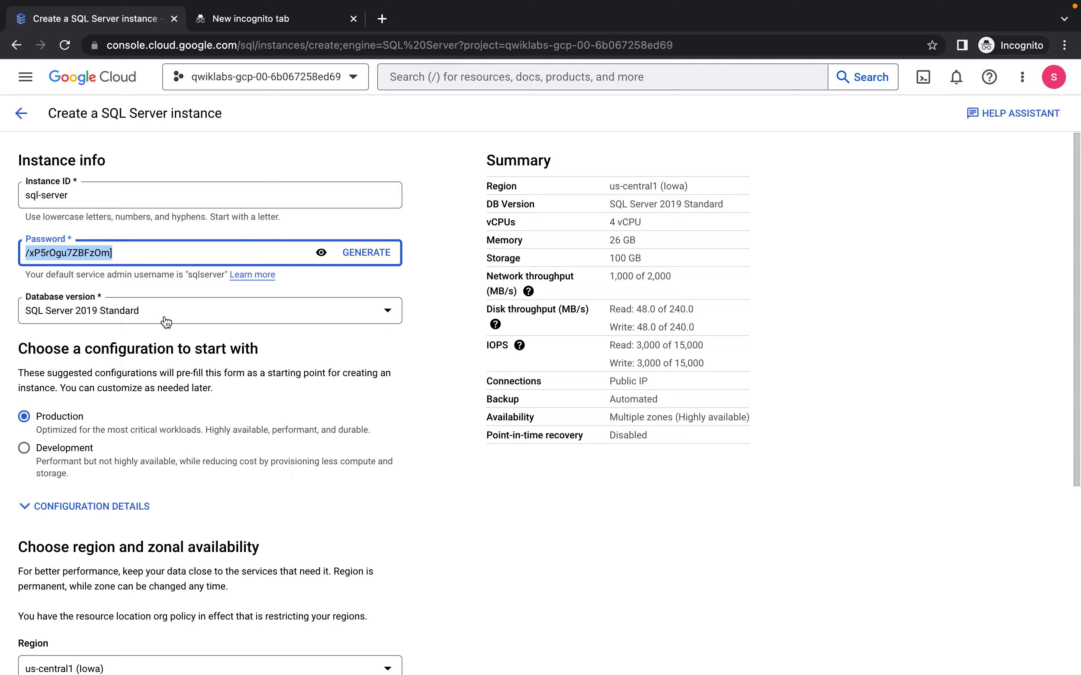
pyautogui.click(289, 18)
pyautogui.hotkey('ctrl', 'v')
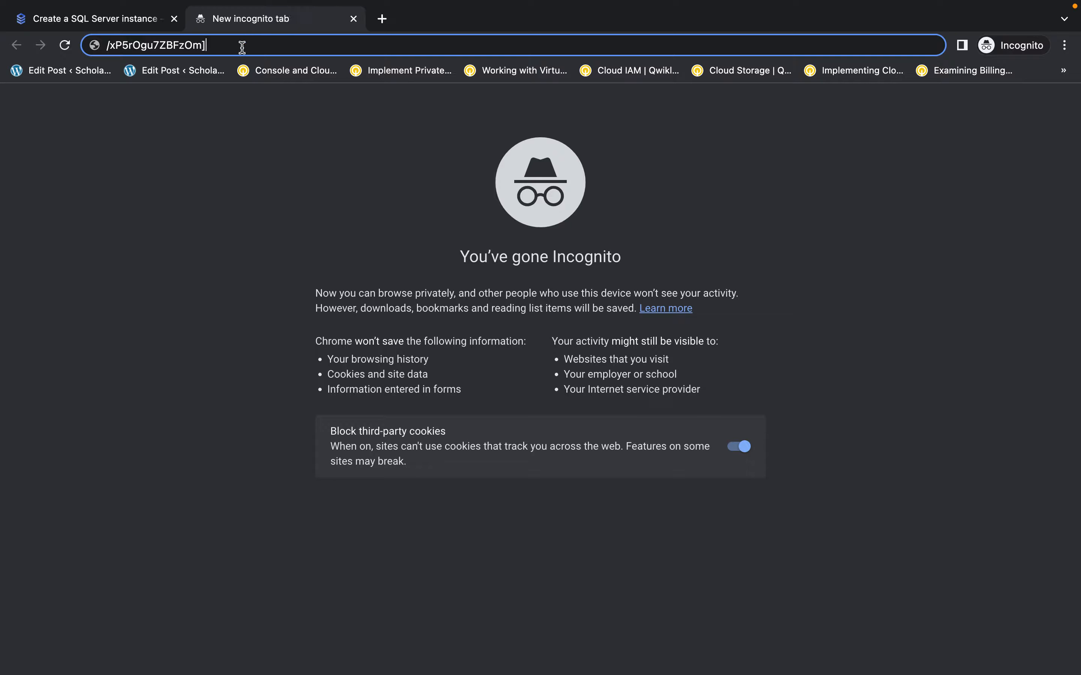
pyautogui.click(139, 21)
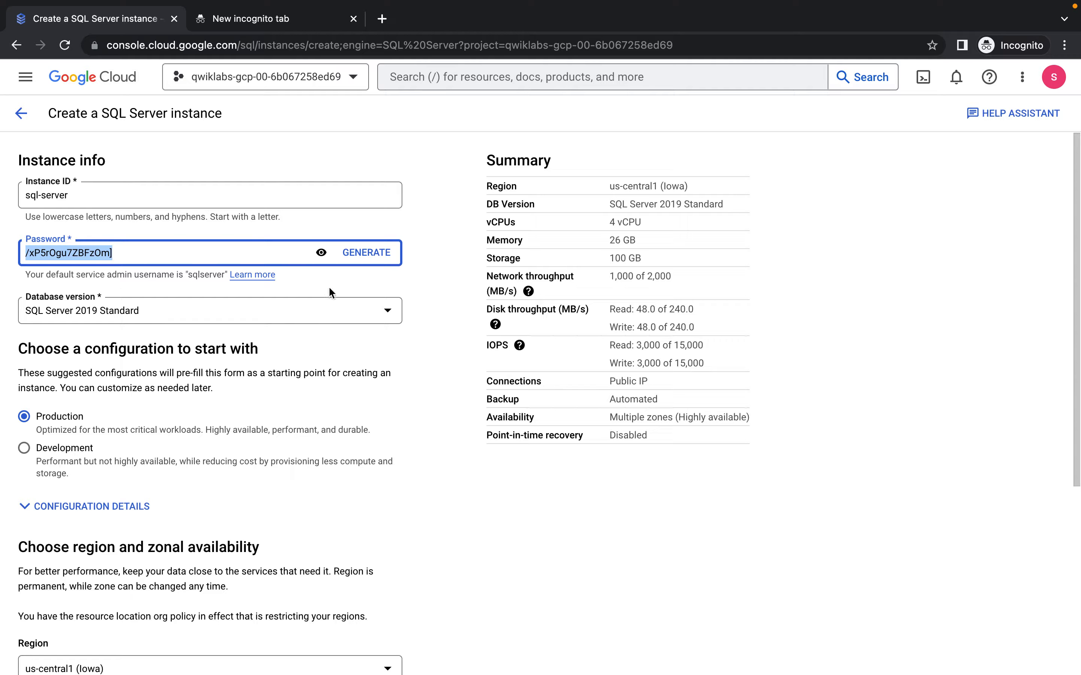
# Keep the Production preset and multiple-zone availability in us-central1, and show the additional configuration options for the instance
pyautogui.click(420, 362)
pyautogui.scroll(-3, 268, 434)
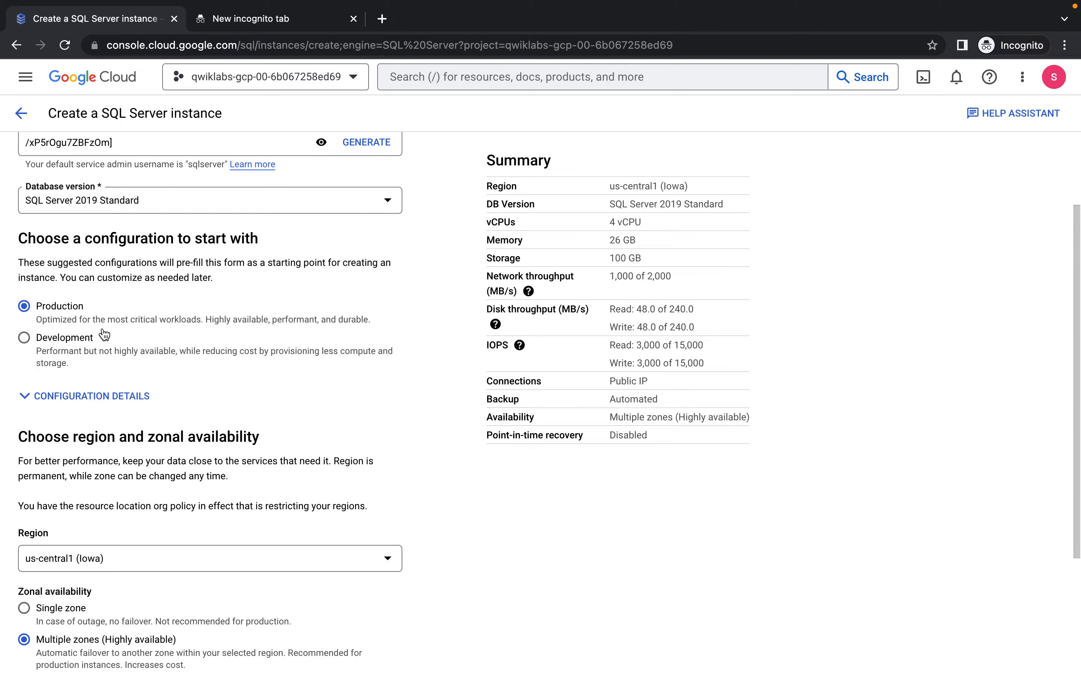
pyautogui.scroll(-3, 268, 310)
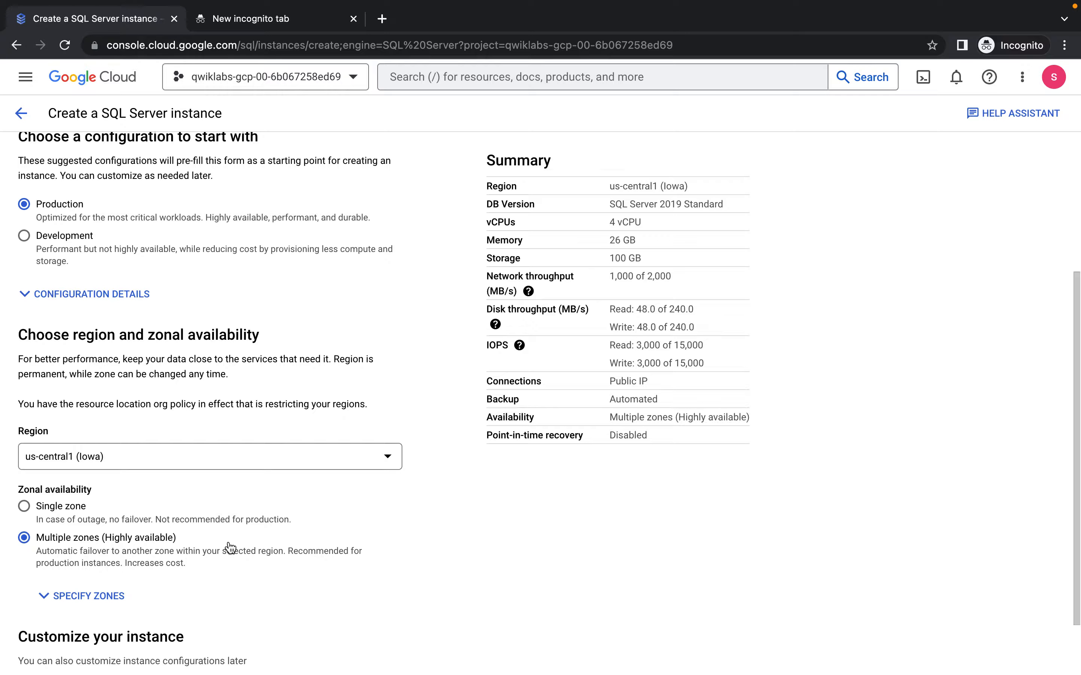
pyautogui.scroll(-2, 230, 549)
pyautogui.click(74, 531)
pyautogui.click(63, 600)
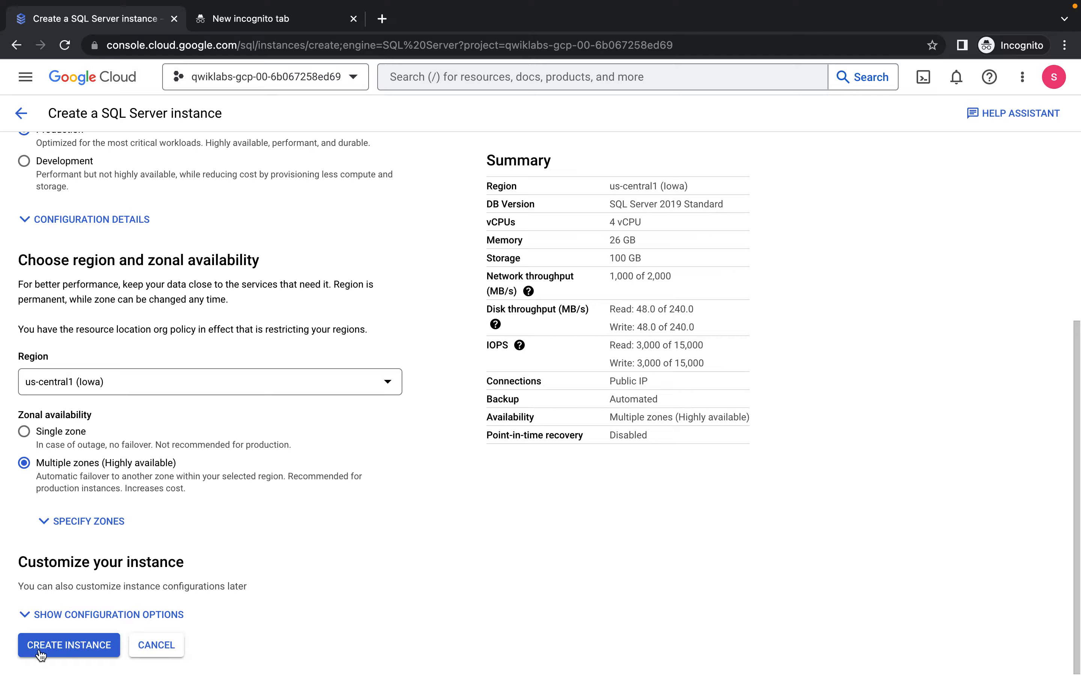
pyautogui.click(26, 619)
pyautogui.scroll(-4, 268, 500)
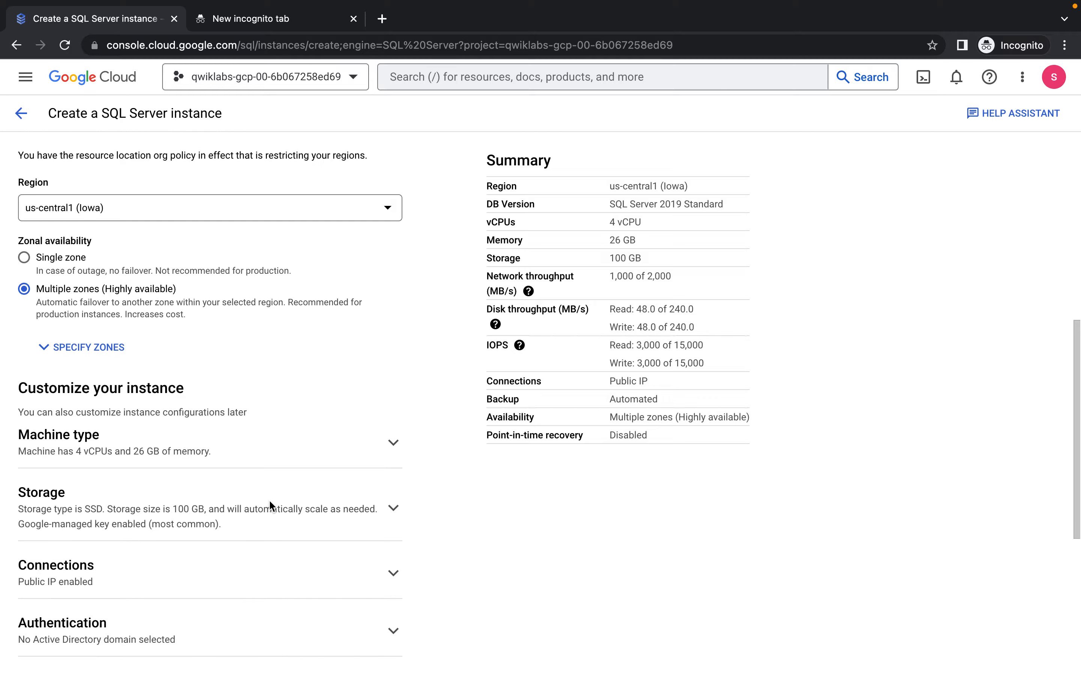
# Set the instance's machine type to Standard with 4 vCPU and 15 GB of memory
pyautogui.click(379, 436)
pyautogui.scroll(-1, 208, 471)
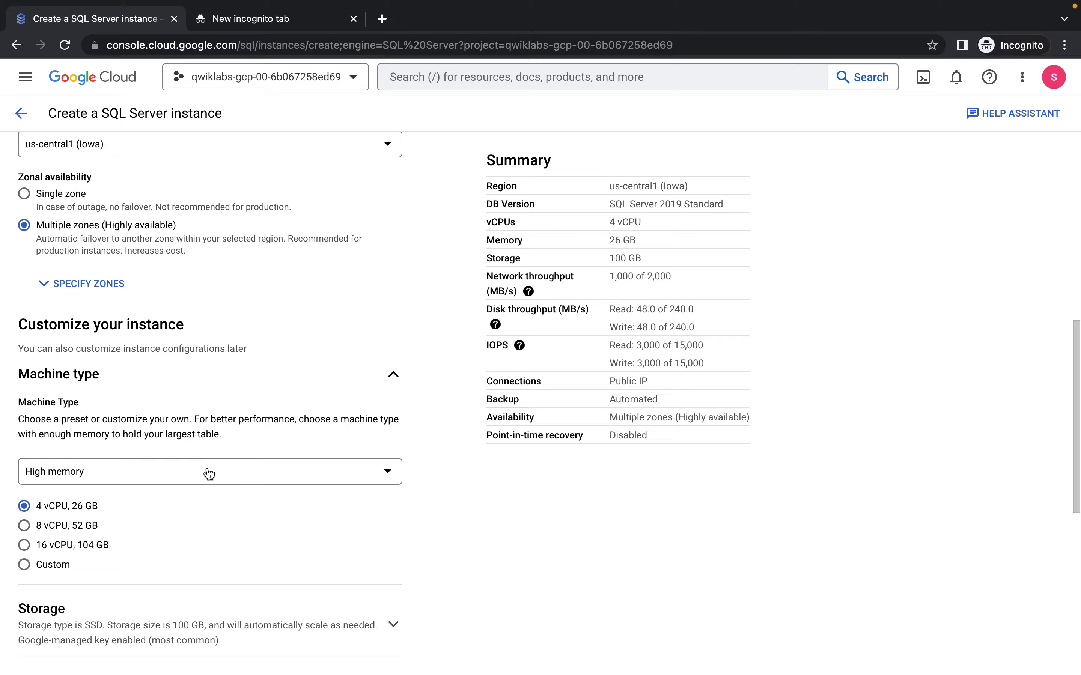
pyautogui.scroll(-1, 120, 497)
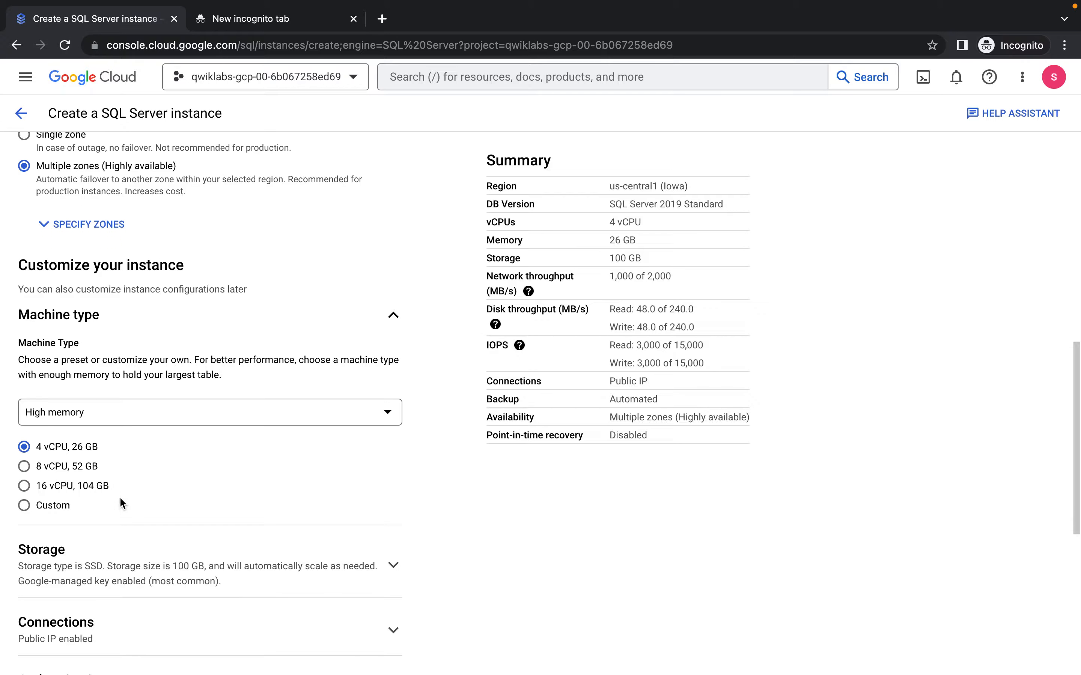
pyautogui.click(293, 405)
pyautogui.click(99, 445)
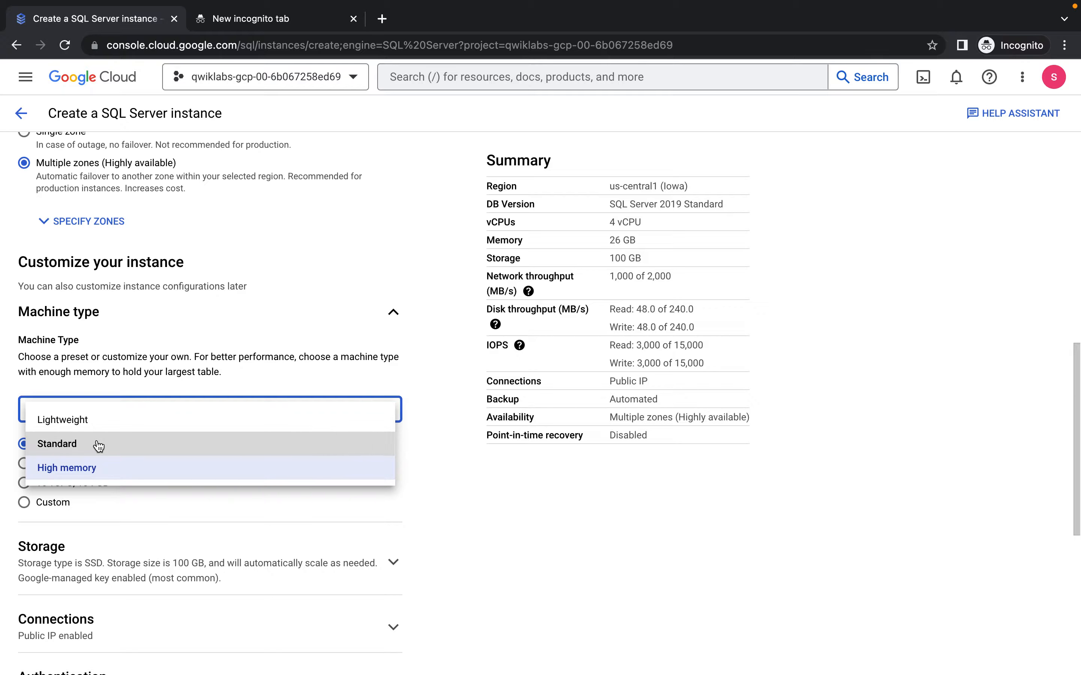
pyautogui.click(49, 484)
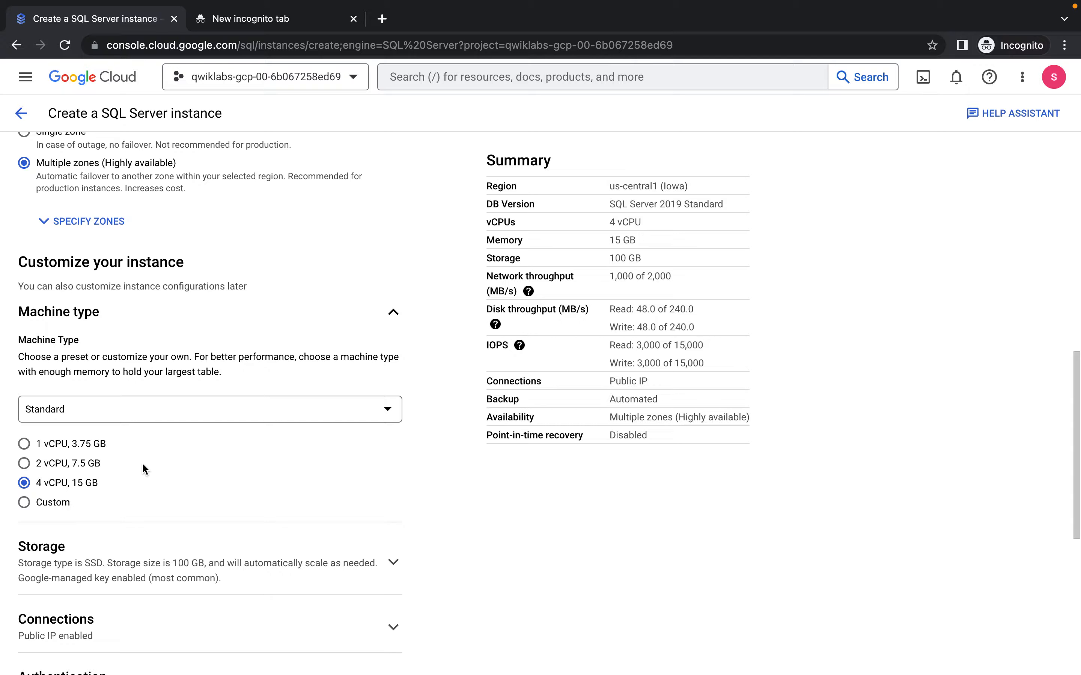
# Set the storage capacity to 20 GB, keeping automatic storage increases enabled
pyautogui.scroll(-2, 142, 463)
pyautogui.scroll(-1, 142, 462)
pyautogui.click(171, 451)
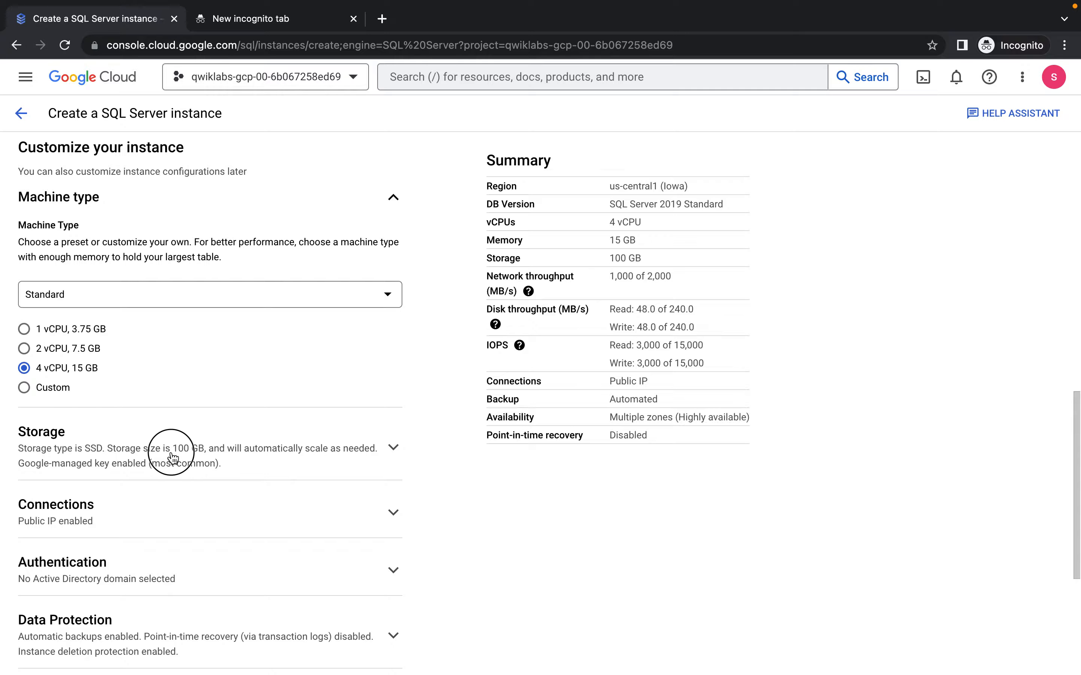
pyautogui.scroll(-3, 171, 451)
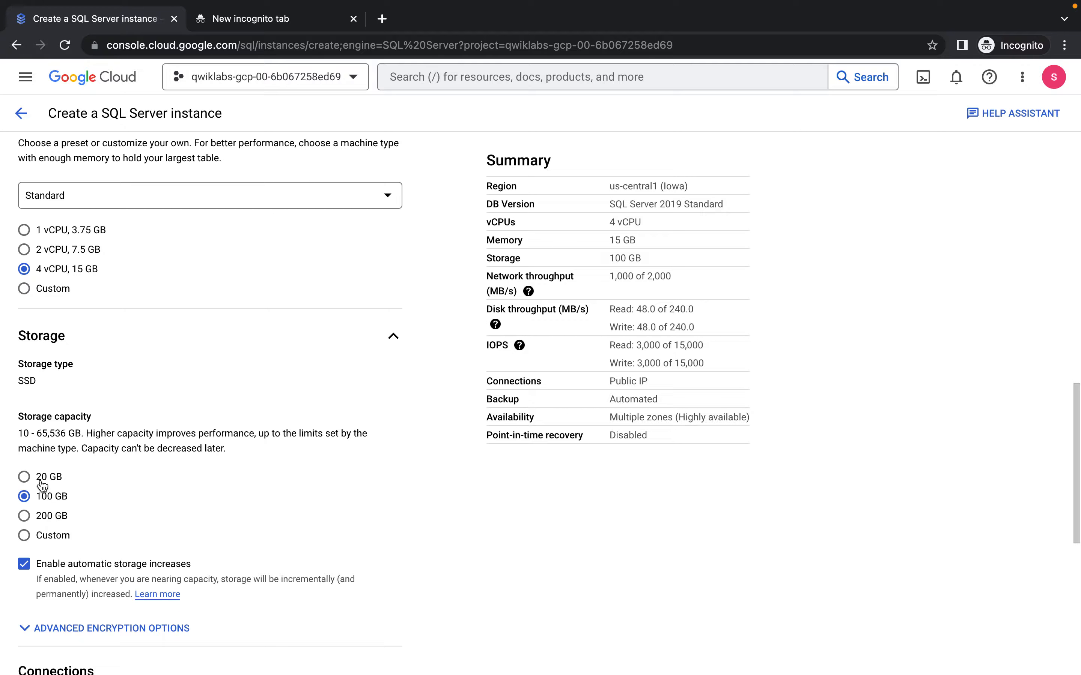
pyautogui.click(42, 481)
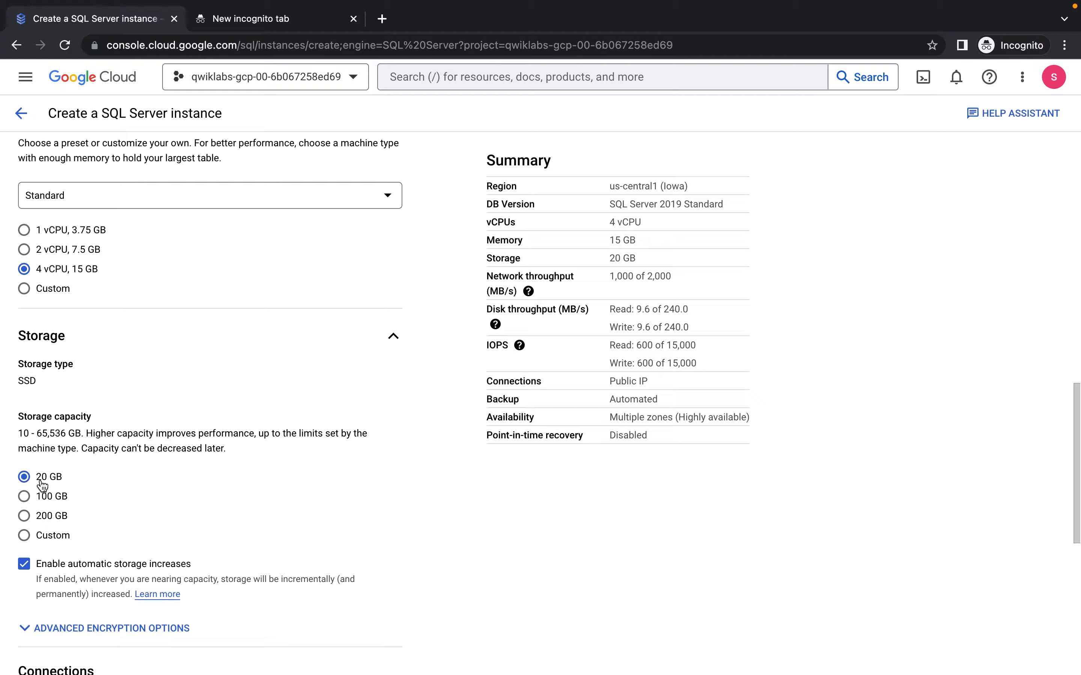
pyautogui.scroll(-2, 98, 494)
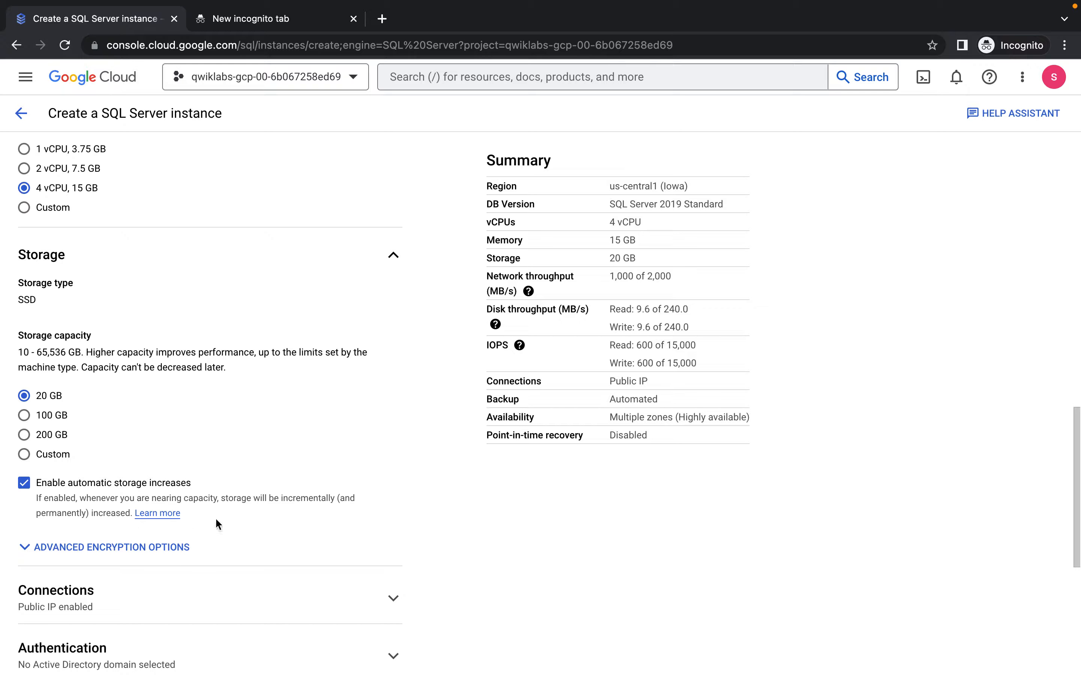
# In the Connections settings, enable Private IP and choose the default network for it
pyautogui.scroll(-2, 301, 514)
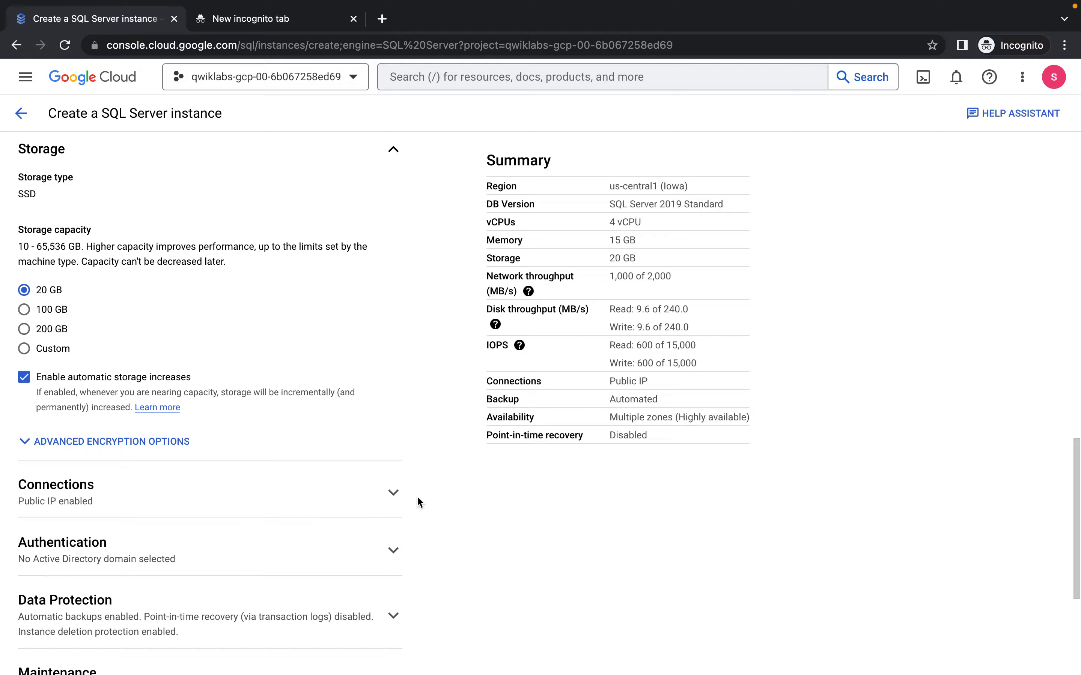
pyautogui.click(395, 497)
pyautogui.scroll(-2, 216, 442)
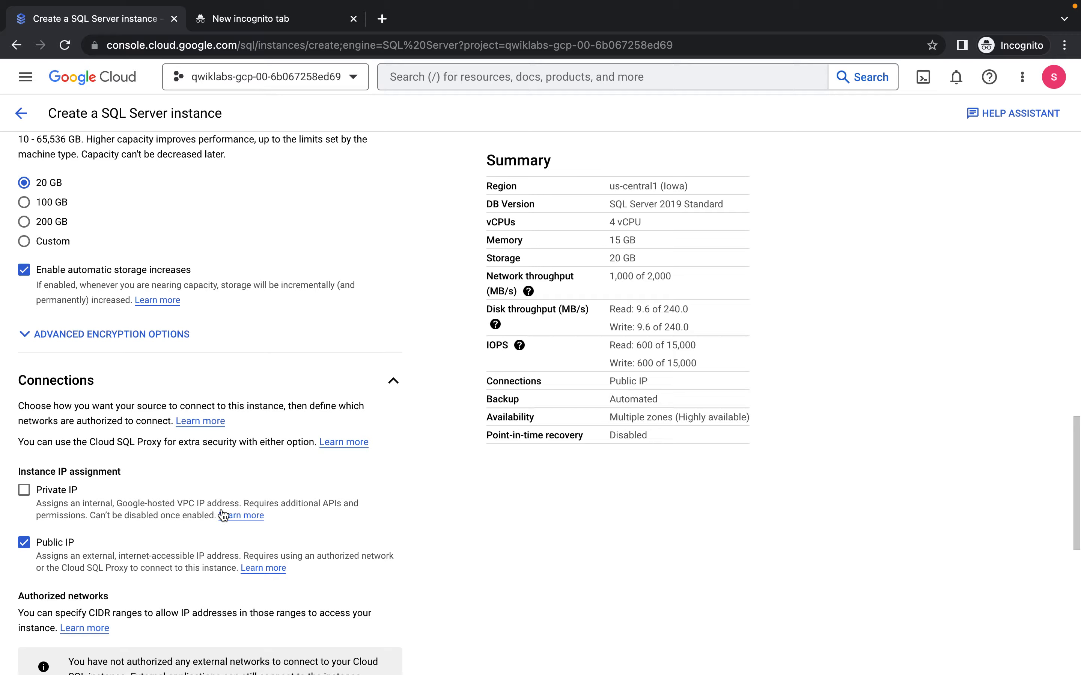
pyautogui.click(24, 491)
pyautogui.scroll(-2, 119, 483)
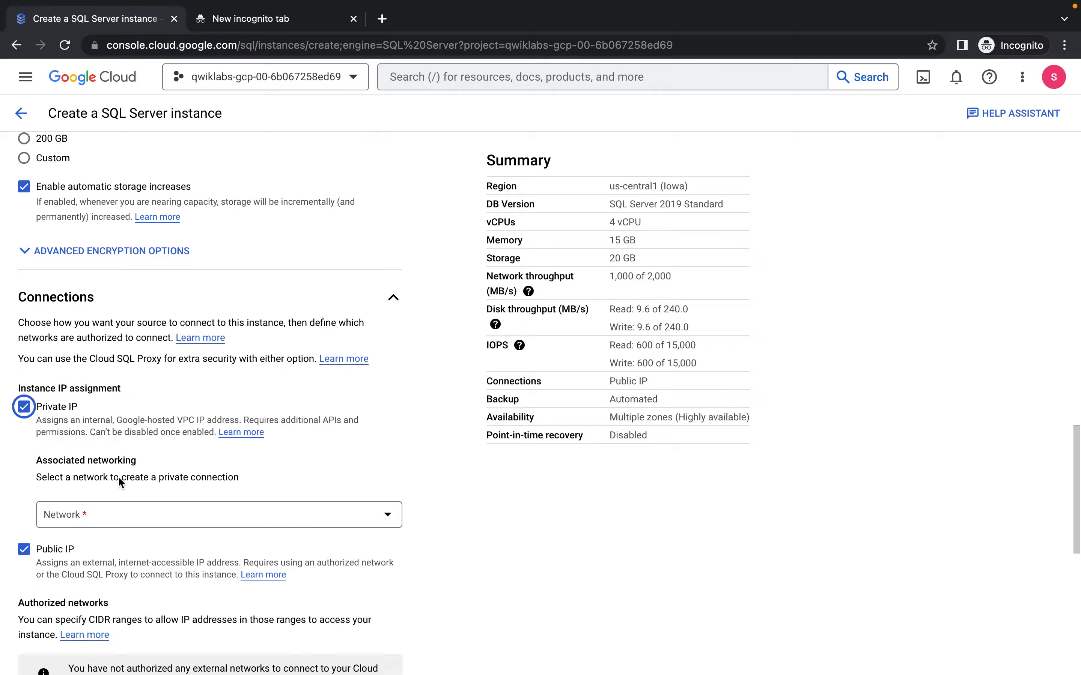
pyautogui.click(310, 514)
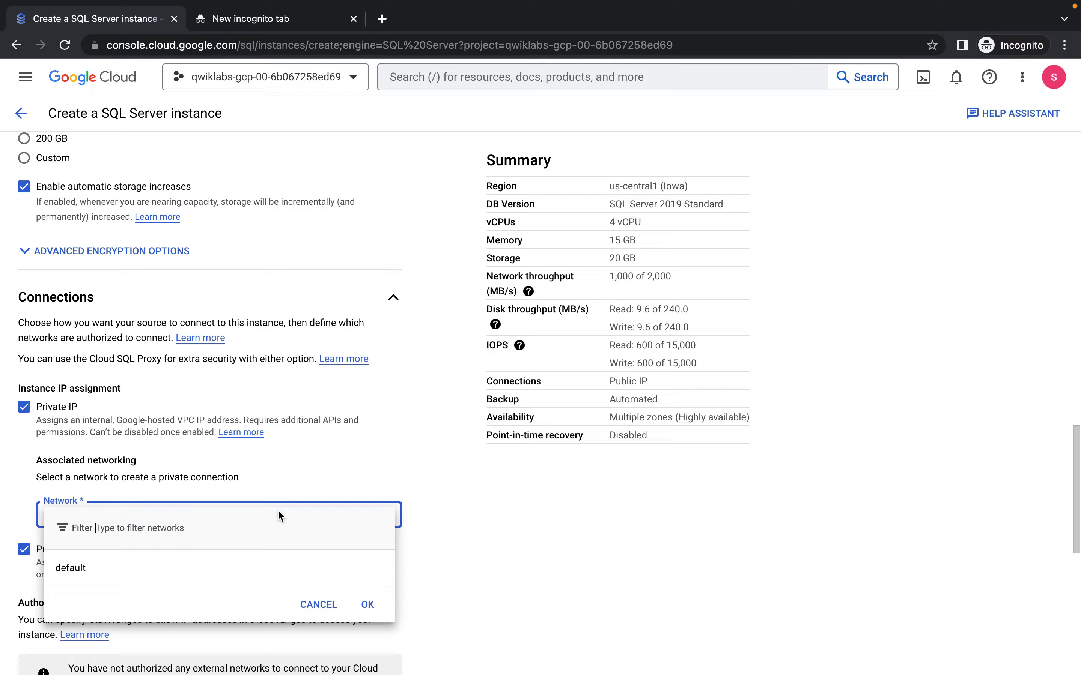
pyautogui.click(173, 573)
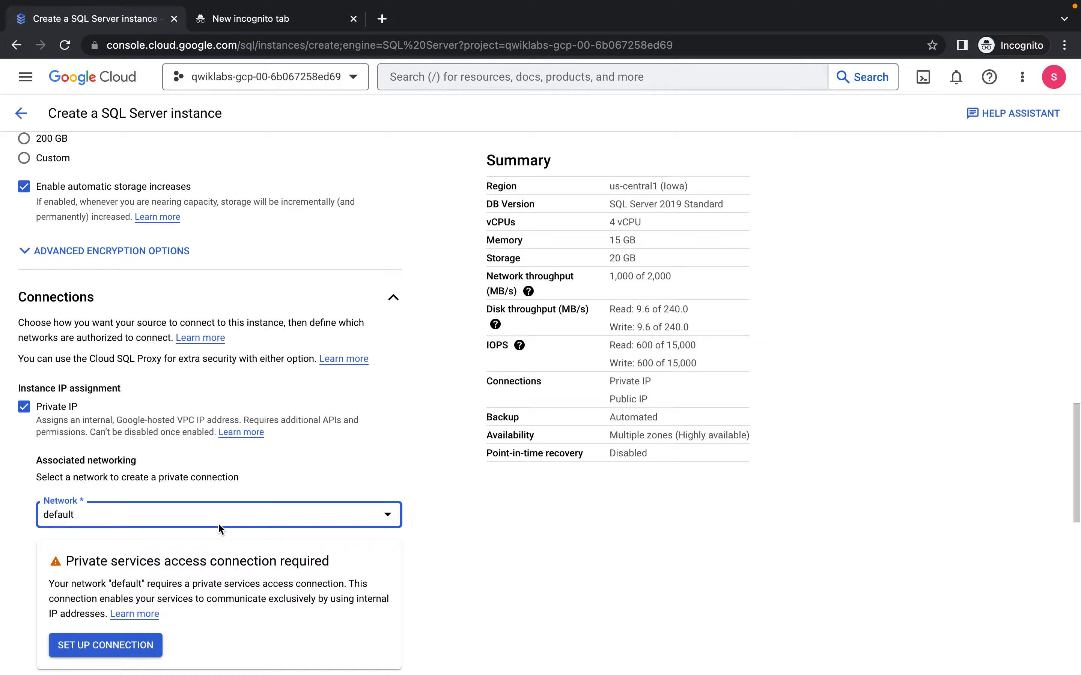
# Start setting up the private services access connection for the default network and enable the Service Networking API
pyautogui.scroll(-2, 218, 492)
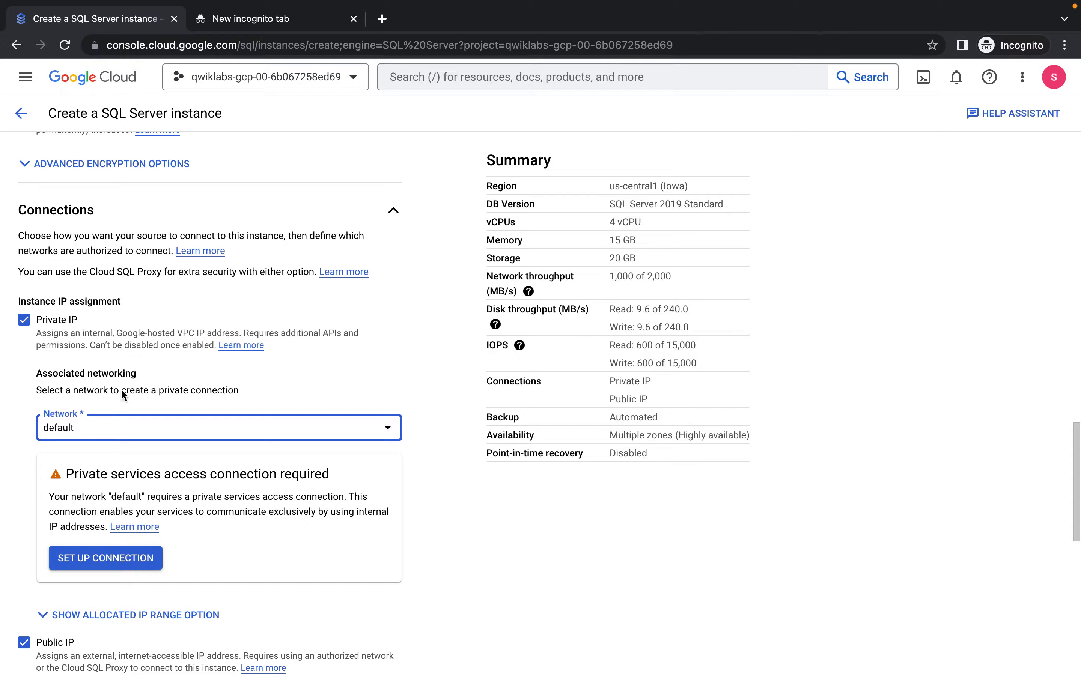
pyautogui.click(89, 561)
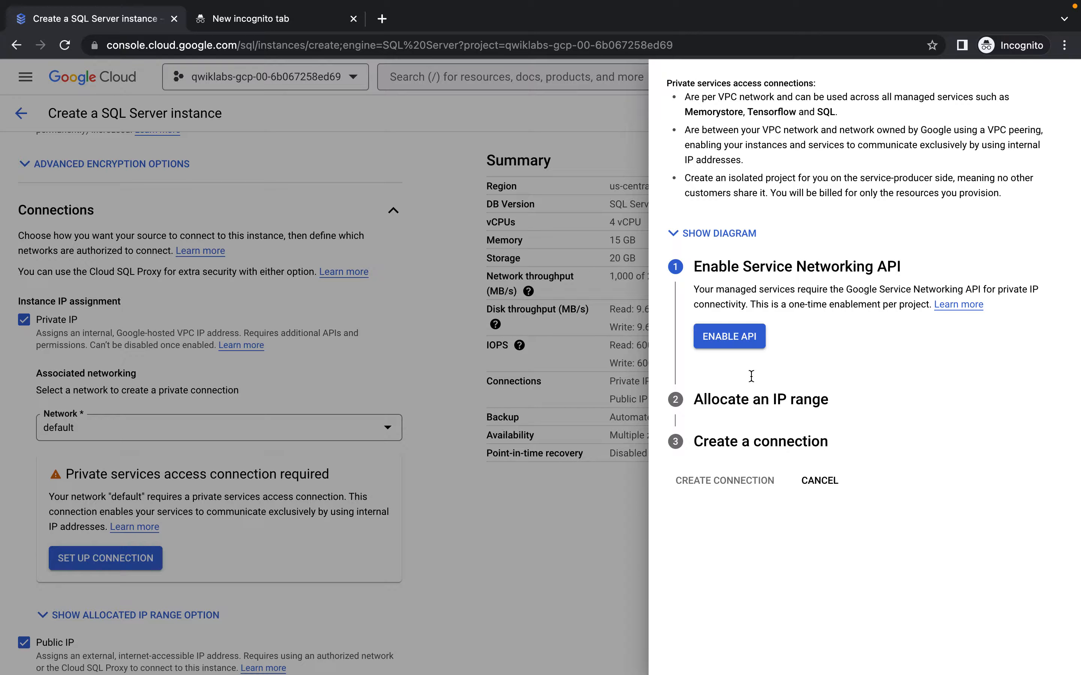
pyautogui.click(728, 339)
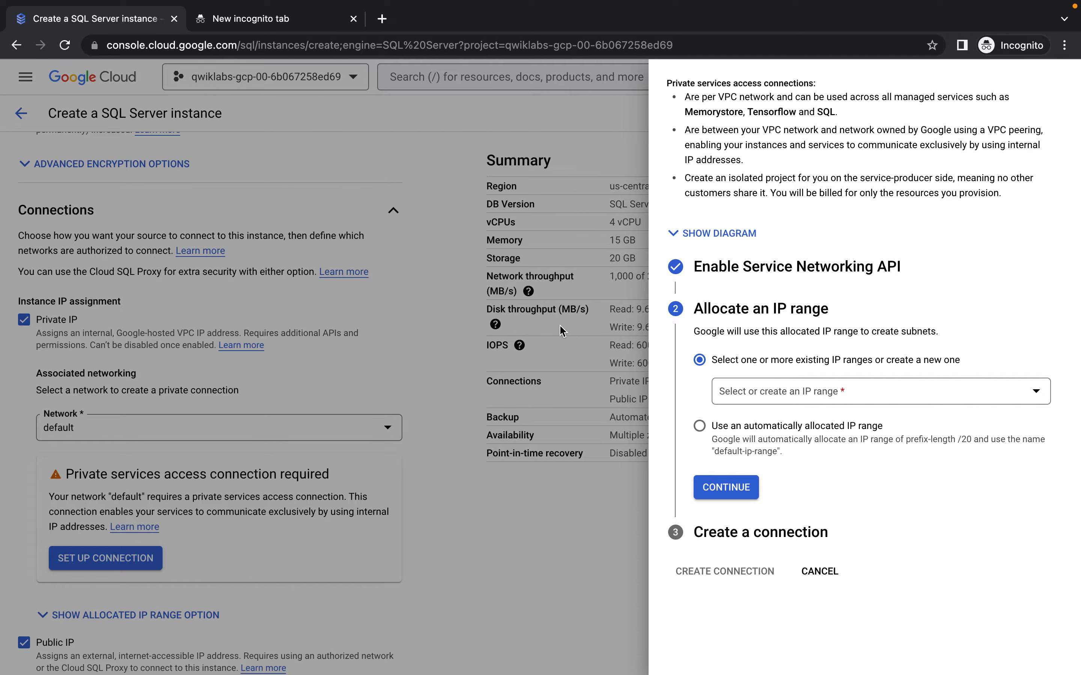
# Following lab steps 12 and 13, allocate an automatic IP range and create the private services access connection
pyautogui.hotkey('ctrl', 'Left')
pyautogui.scroll(-10, 596, 453)
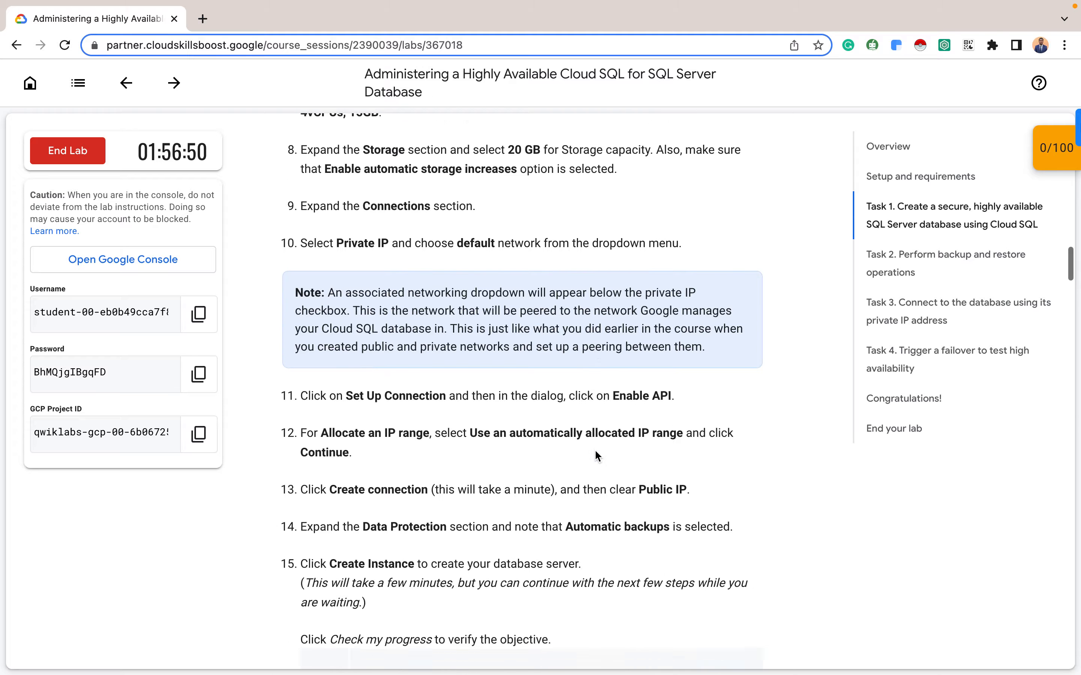
pyautogui.scroll(1, 594, 450)
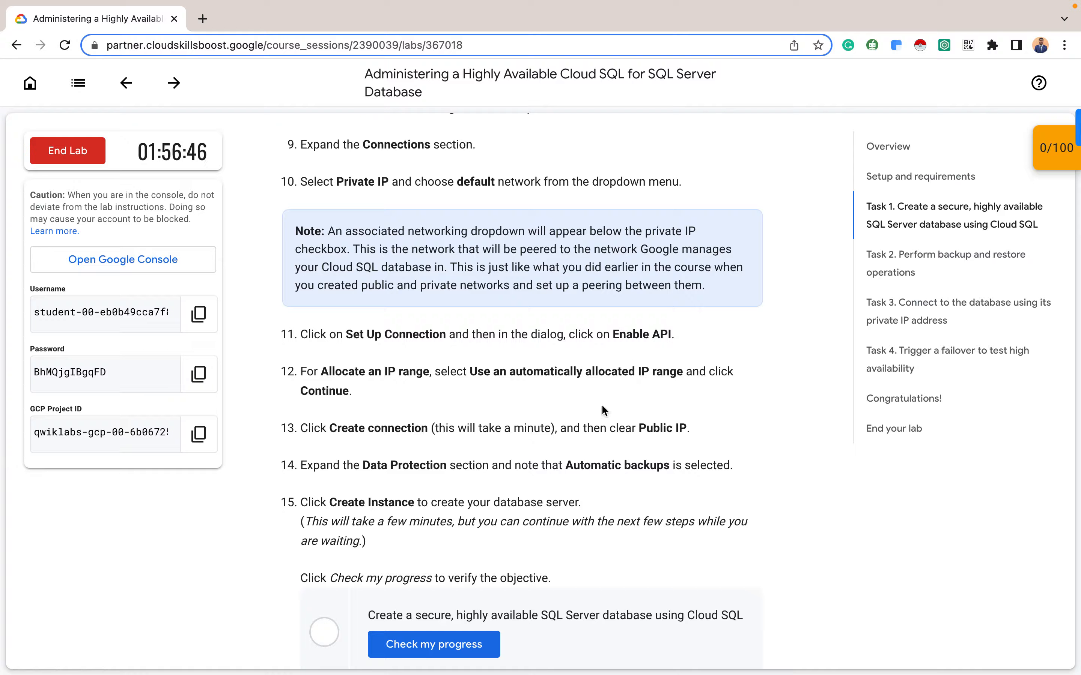
pyautogui.hotkey('ctrl', 'Right')
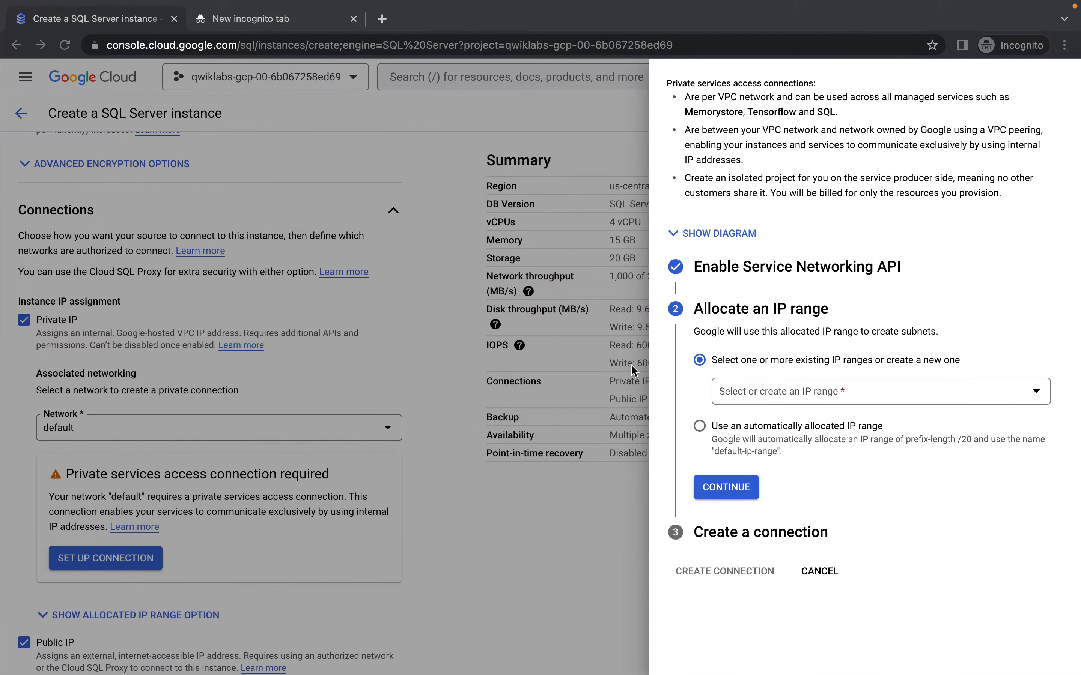
pyautogui.click(787, 435)
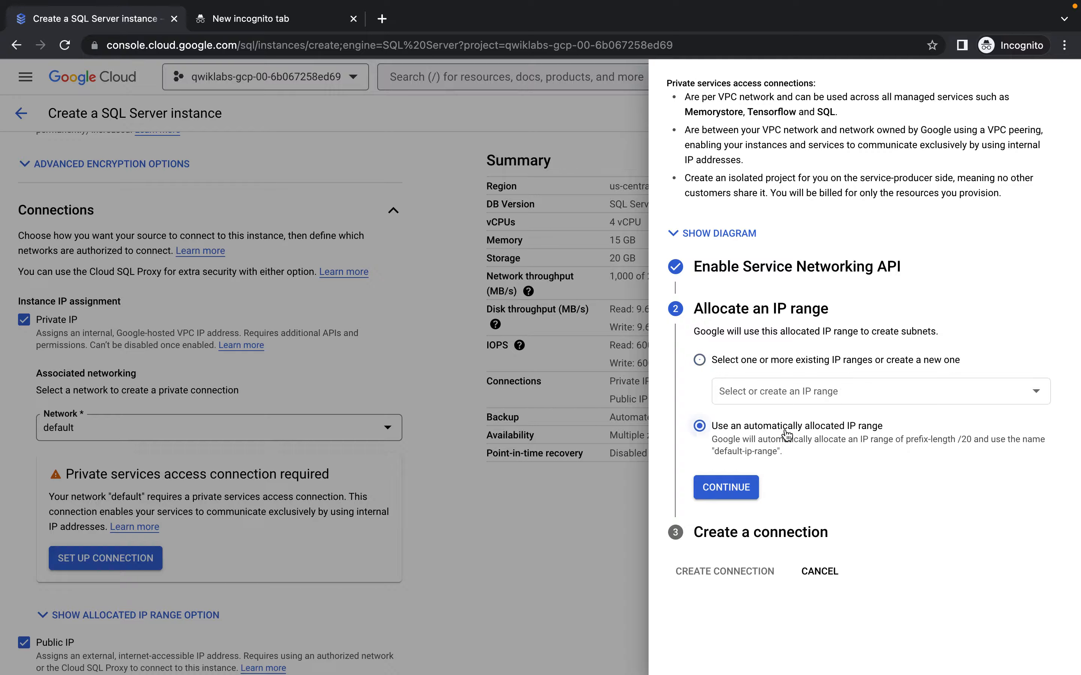
pyautogui.click(737, 494)
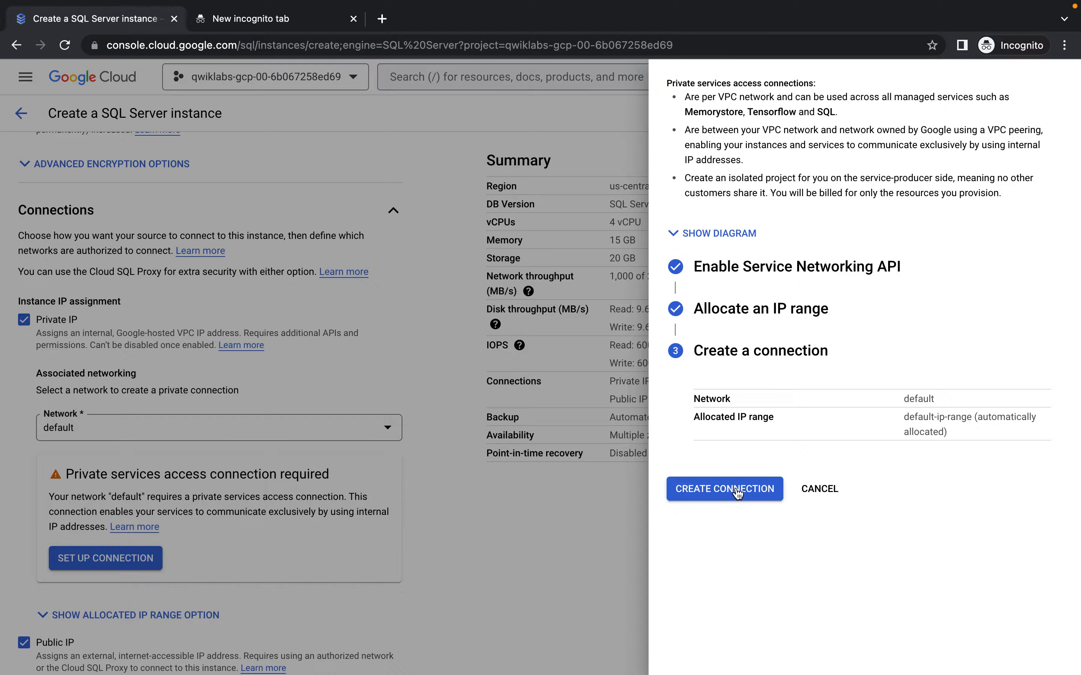
pyautogui.click(750, 496)
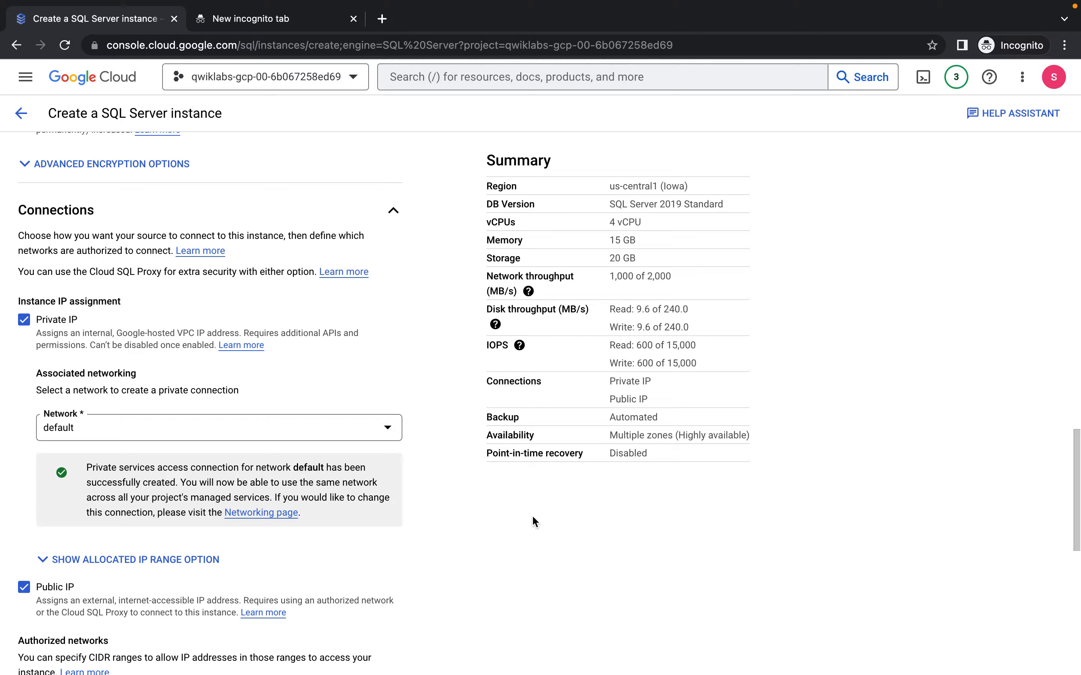
# Clear Public IP so the instance is assigned only a private IP address
pyautogui.scroll(-1, 249, 593)
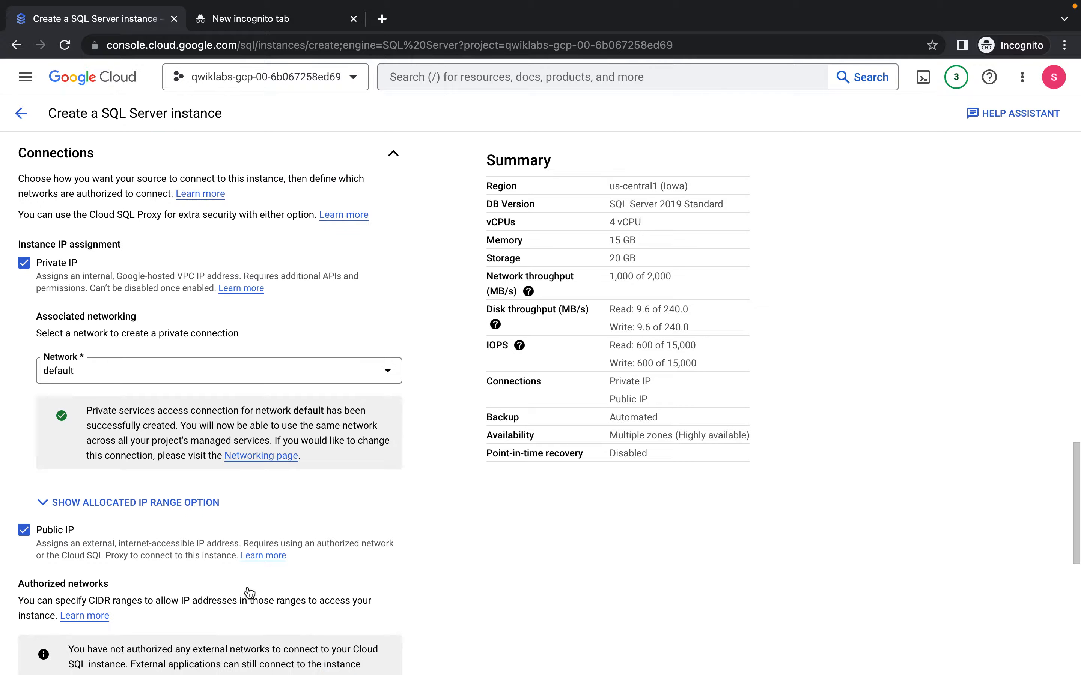
pyautogui.click(24, 530)
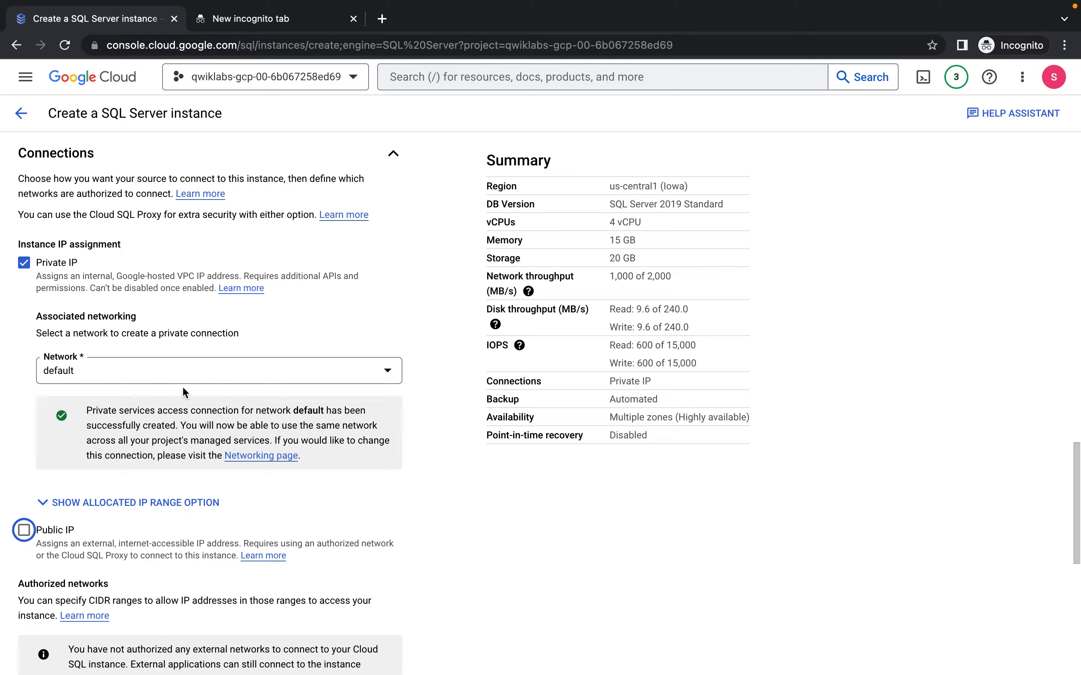
pyautogui.scroll(-6, 184, 392)
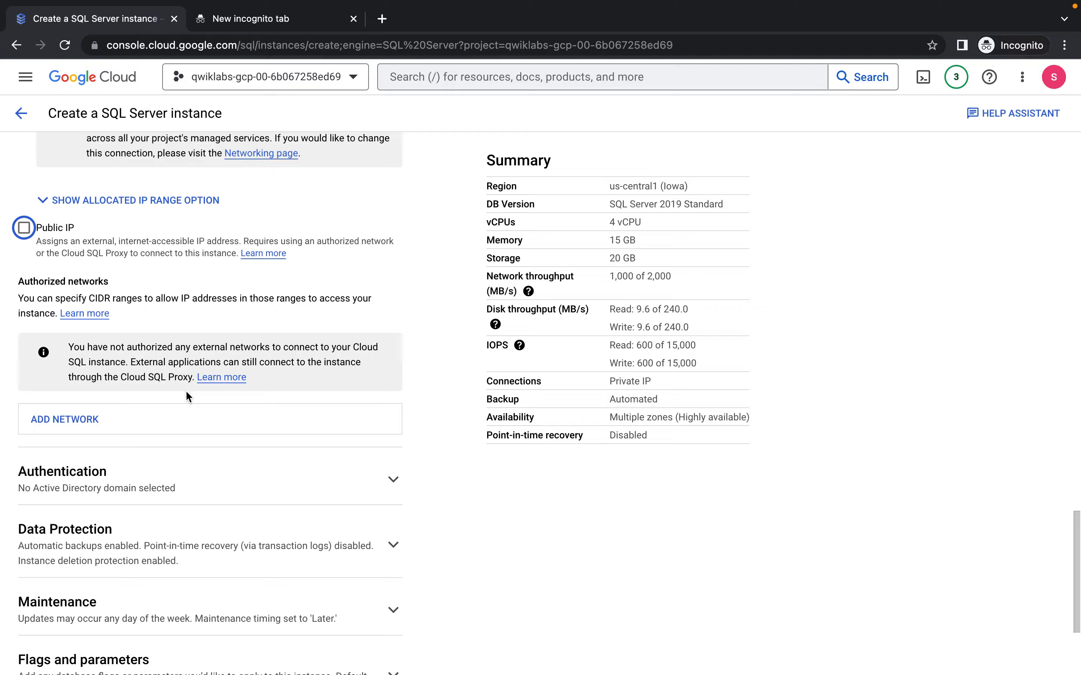
# Examine the Data Protection settings to check the Automate backups option, and collapse the section again
pyautogui.click(341, 480)
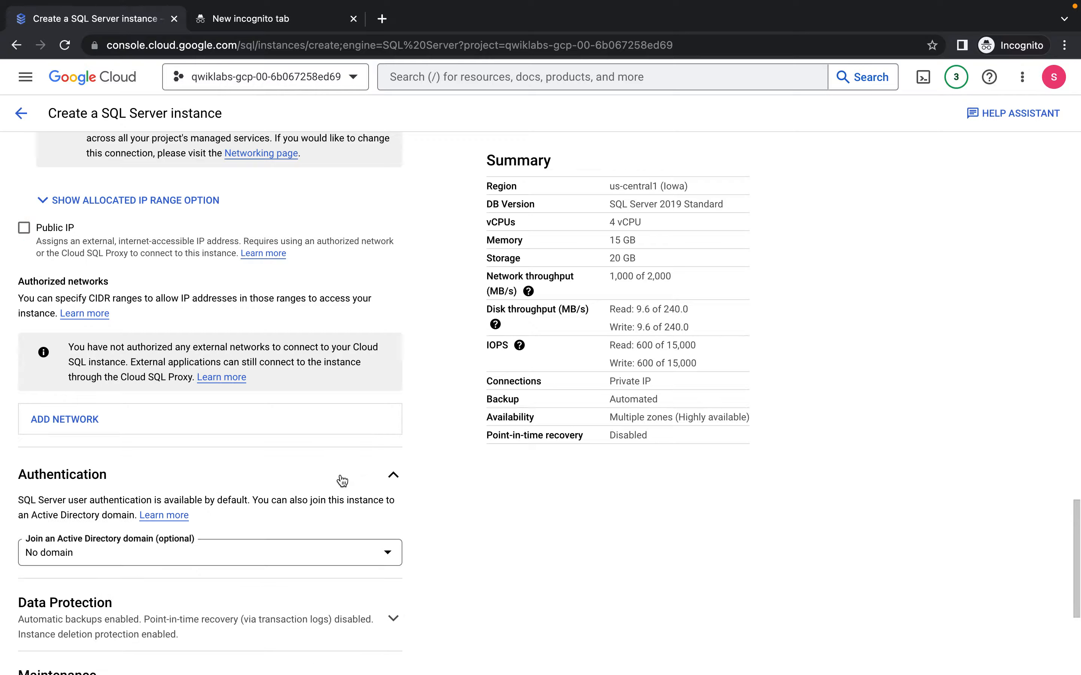
pyautogui.click(392, 476)
pyautogui.scroll(-2, 393, 465)
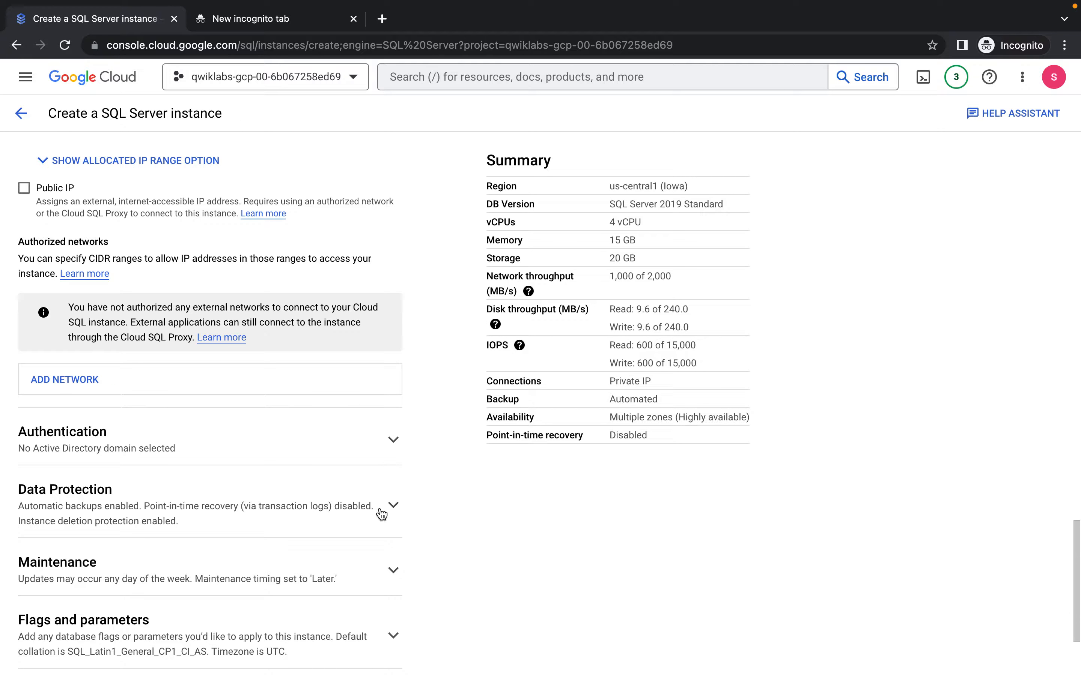
pyautogui.click(389, 507)
pyautogui.scroll(-3, 211, 518)
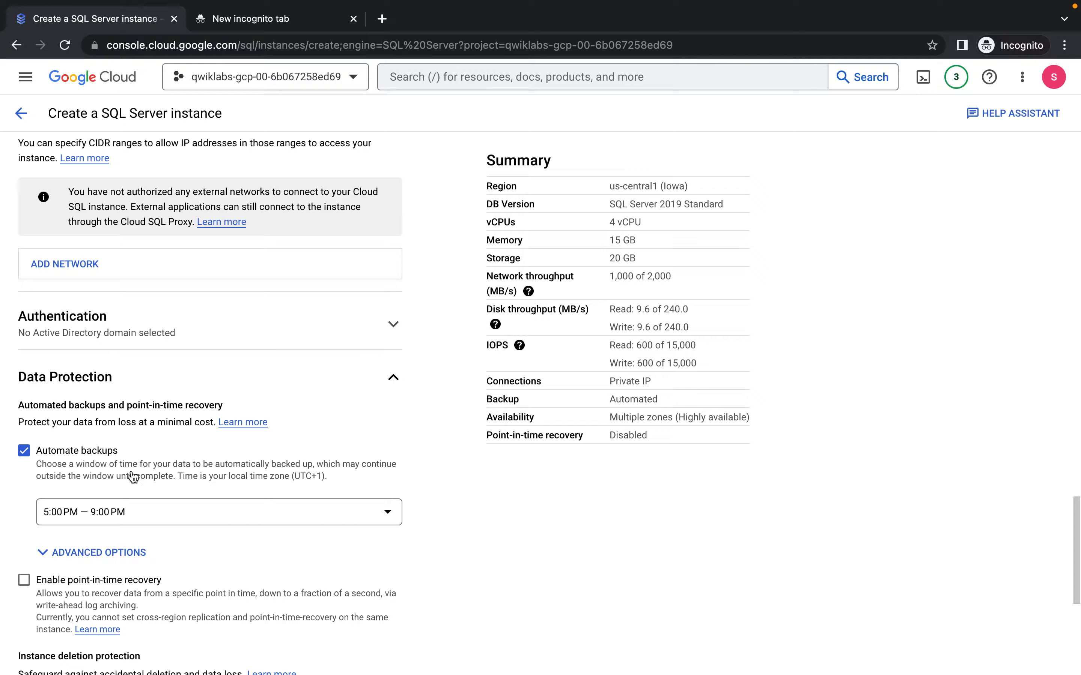
pyautogui.scroll(-2, 133, 476)
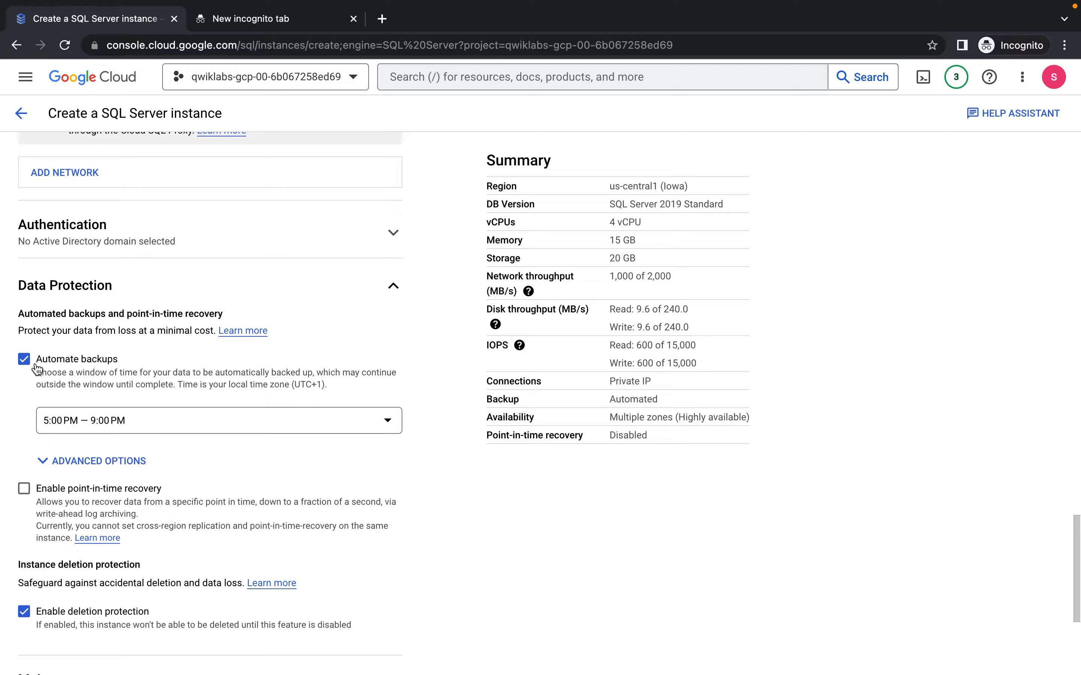
pyautogui.click(392, 289)
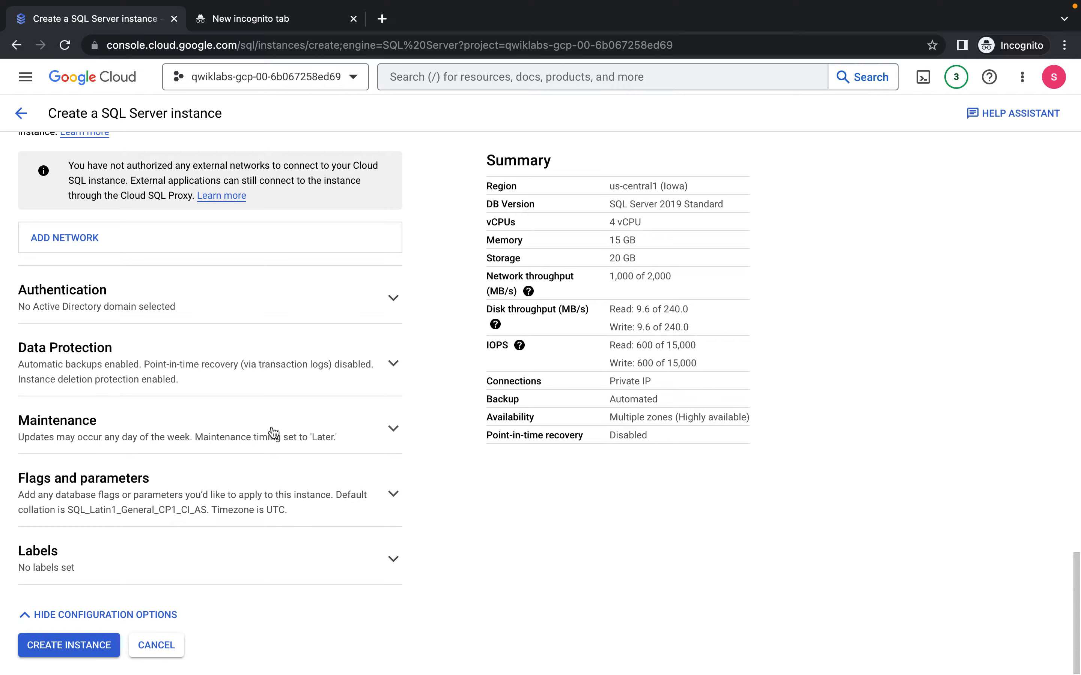
# Review the Flags and parameters settings, collapse that section and create the SQL Server instance
pyautogui.click(390, 493)
pyautogui.scroll(-1, 329, 489)
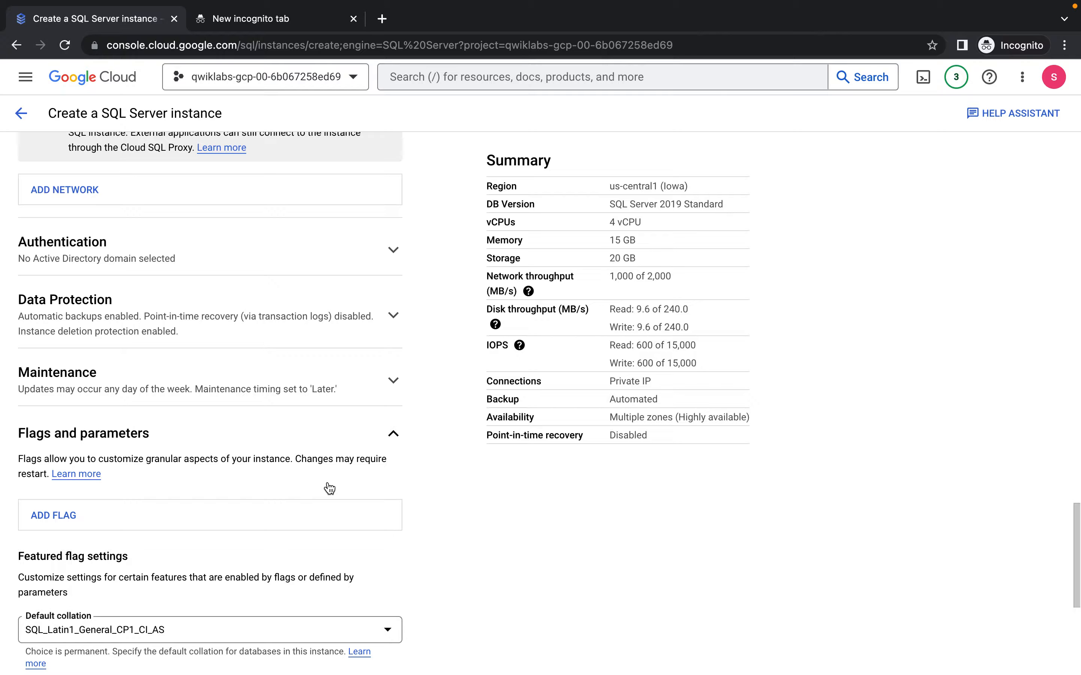
pyautogui.scroll(-1, 329, 487)
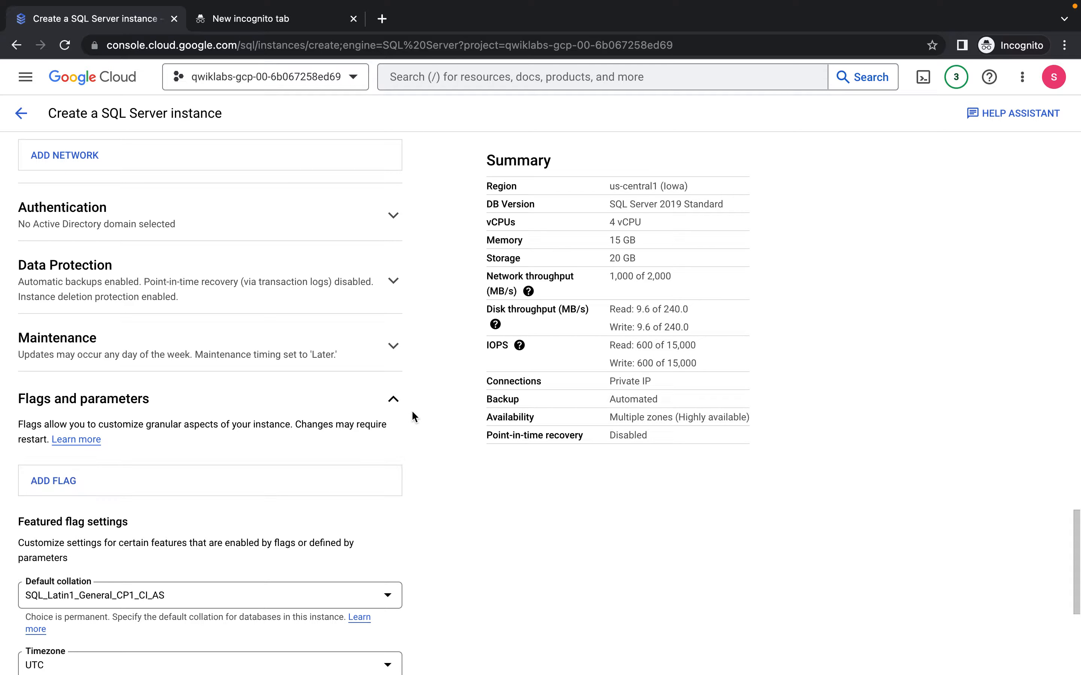
pyautogui.click(397, 411)
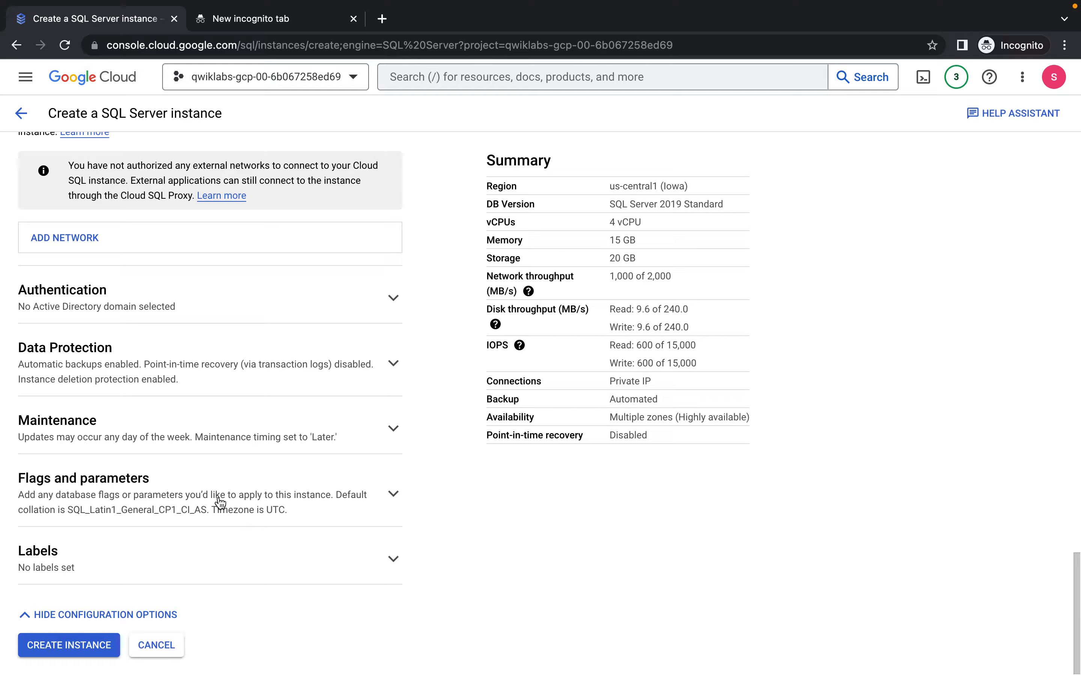
pyautogui.click(58, 652)
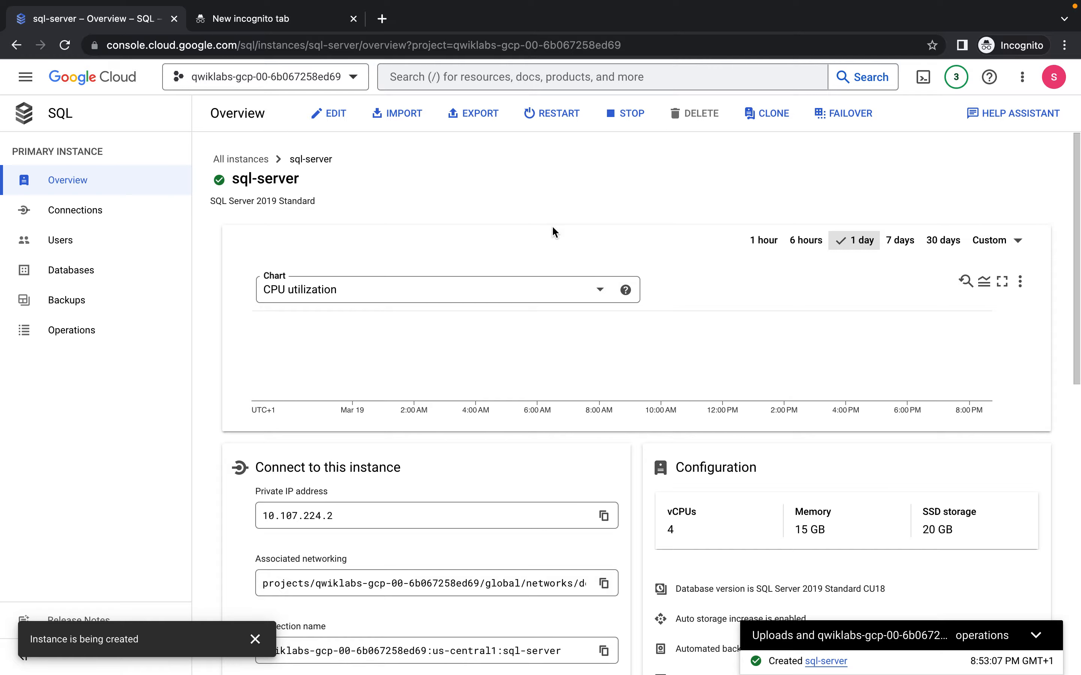
# Switch to the lab page and check progress on the objective for creating a secure, highly available SQL Server database
pyautogui.press('super+Tab')
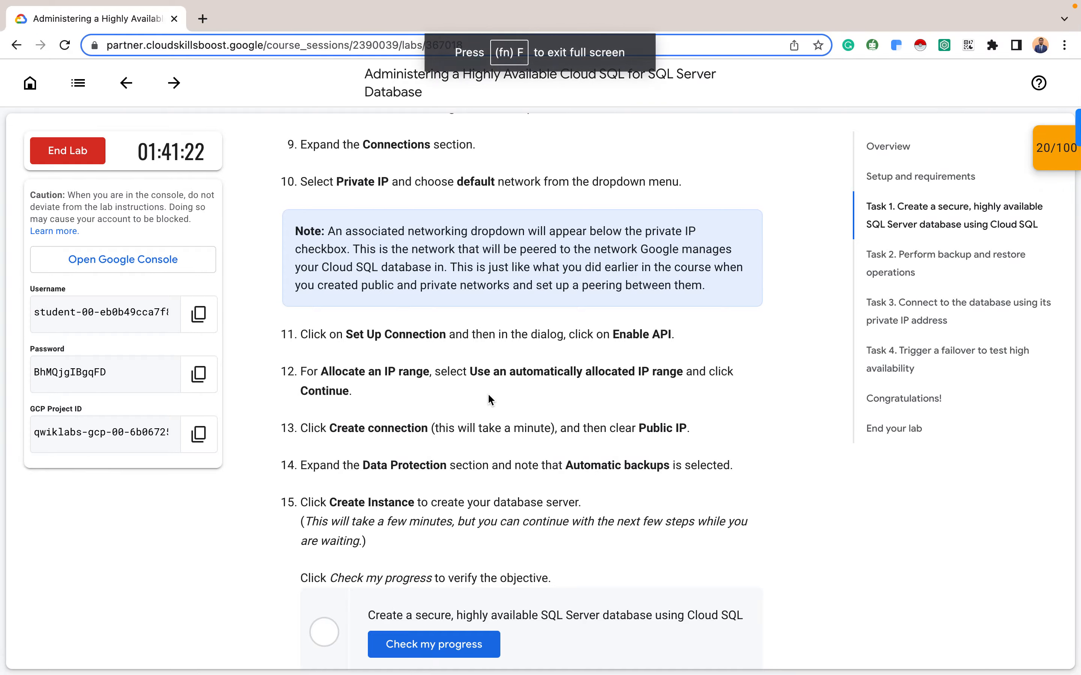
pyautogui.click(431, 481)
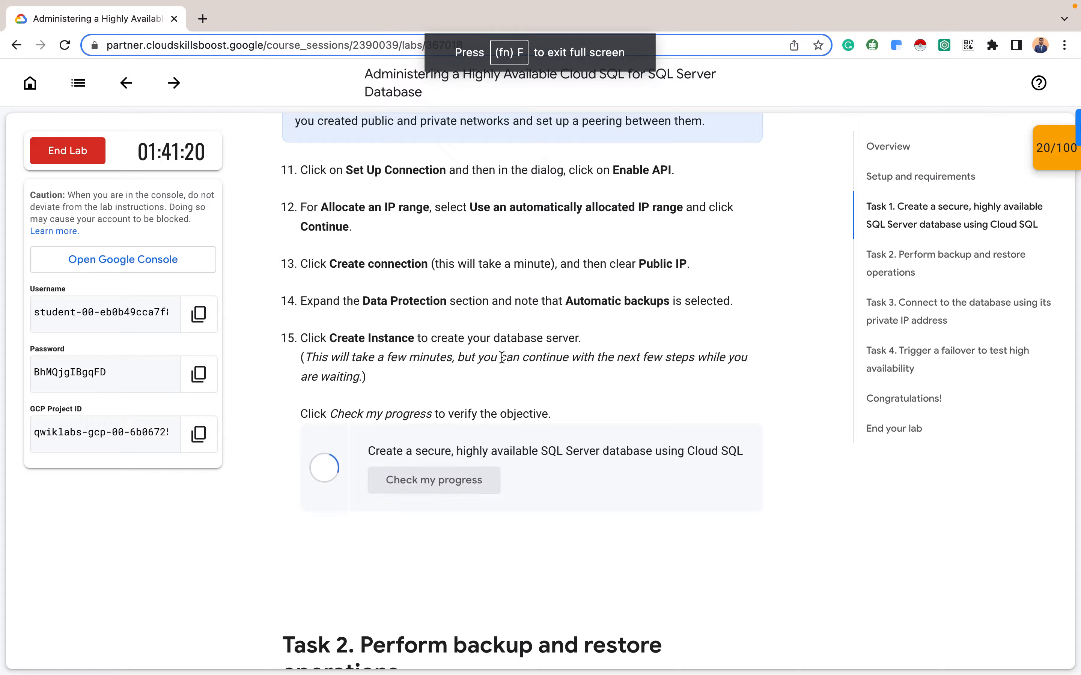
pyautogui.scroll(-7, 500, 387)
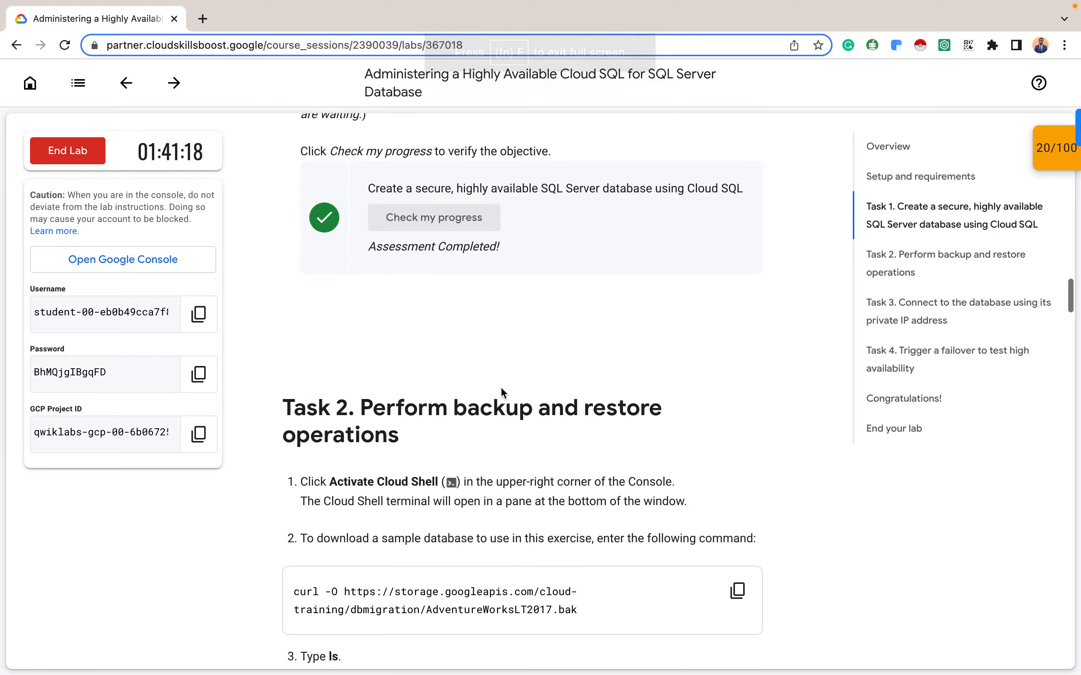
# Copy the curl command for downloading the AdventureWorksLT2017.bak sample database from Task 2, step 2 of the lab
pyautogui.scroll(-4, 501, 392)
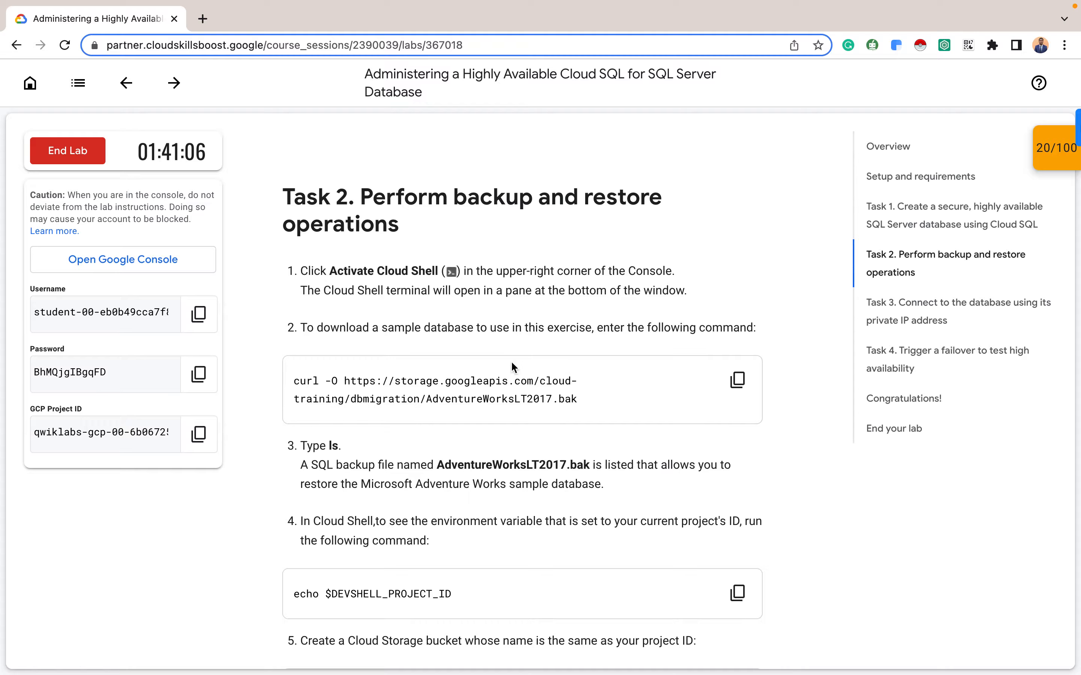
pyautogui.click(739, 381)
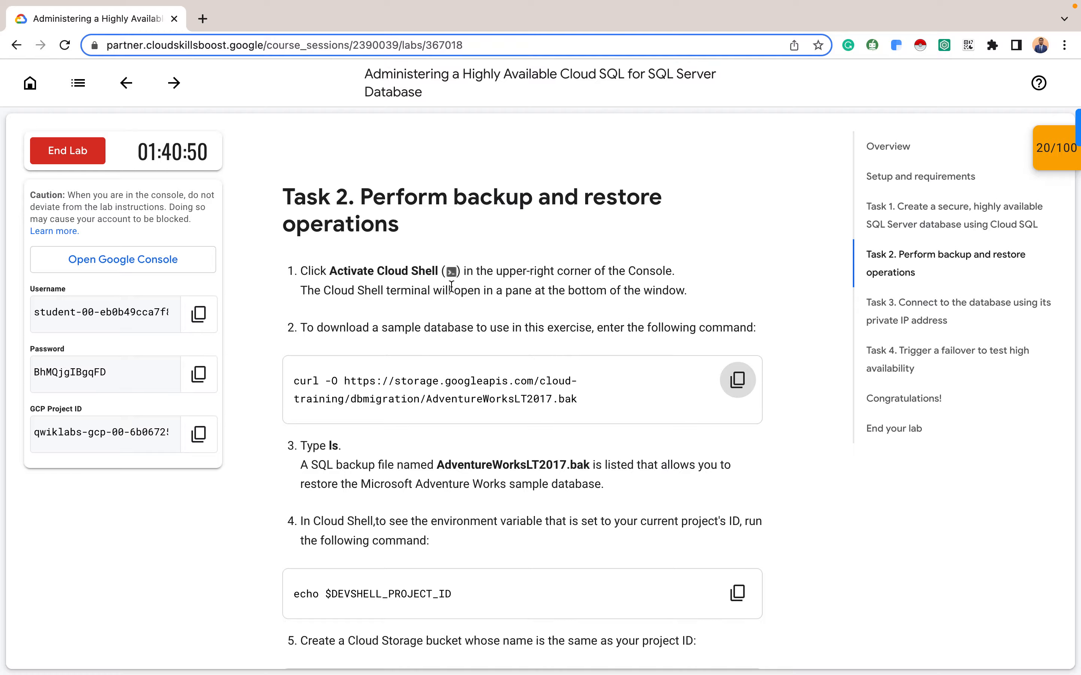
pyautogui.click(737, 387)
# Return to the Google Cloud console, activate Cloud Shell with a taller terminal pane and dismiss the instance creation notification
pyautogui.hotkey('ctrl', 'Right')
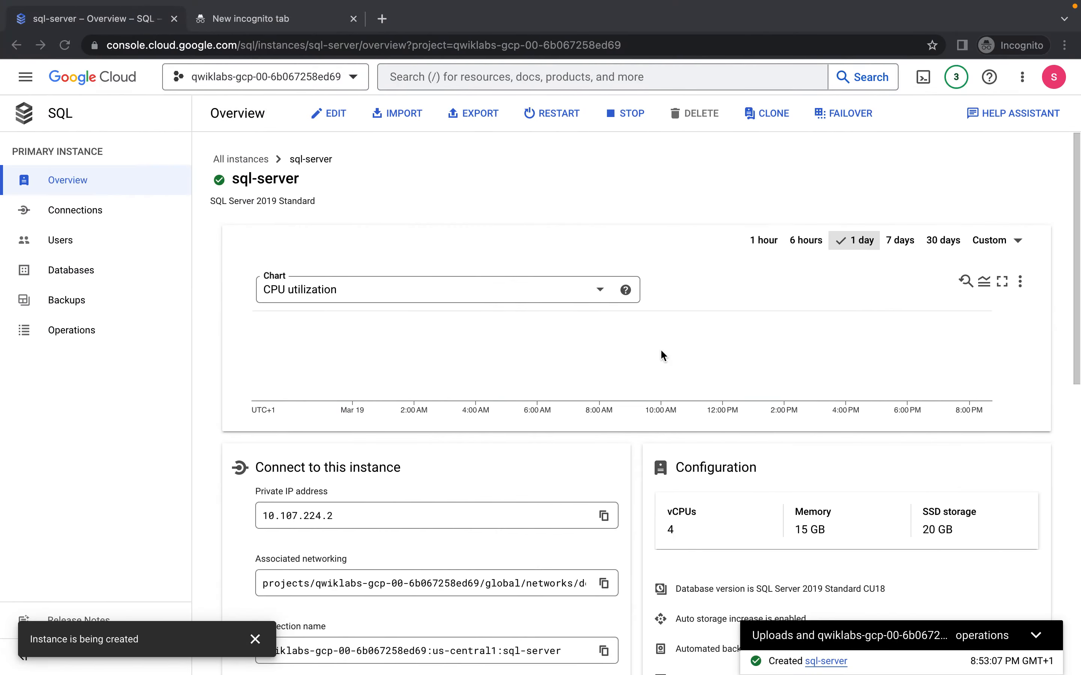
pyautogui.click(920, 82)
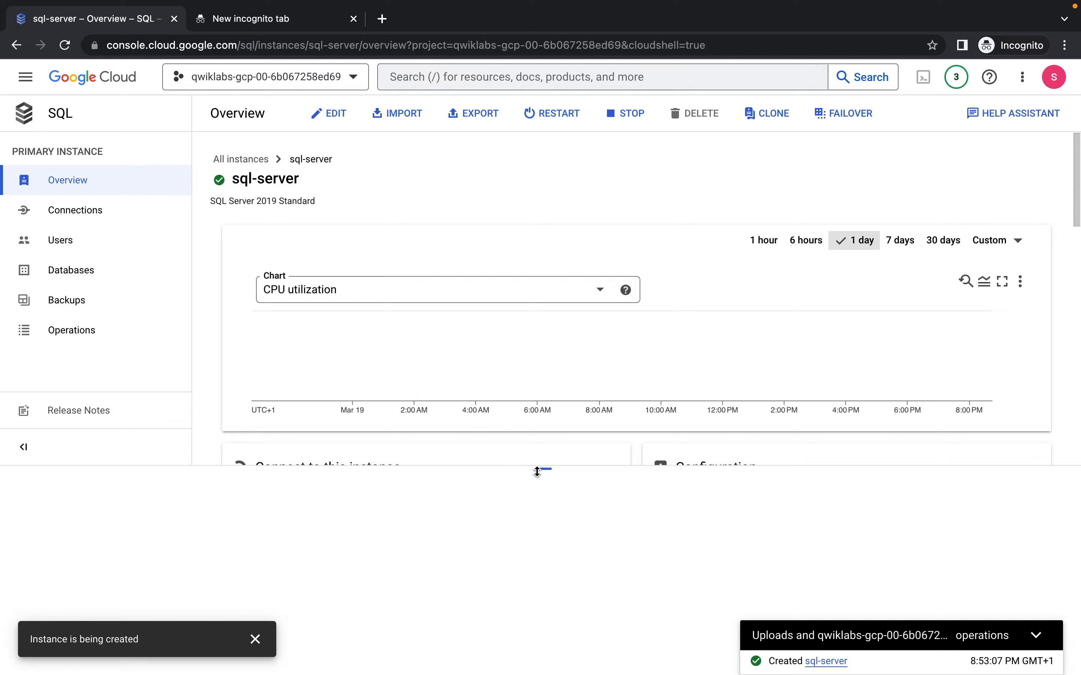
pyautogui.moveTo(537, 472); pyautogui.dragTo(571, 302)
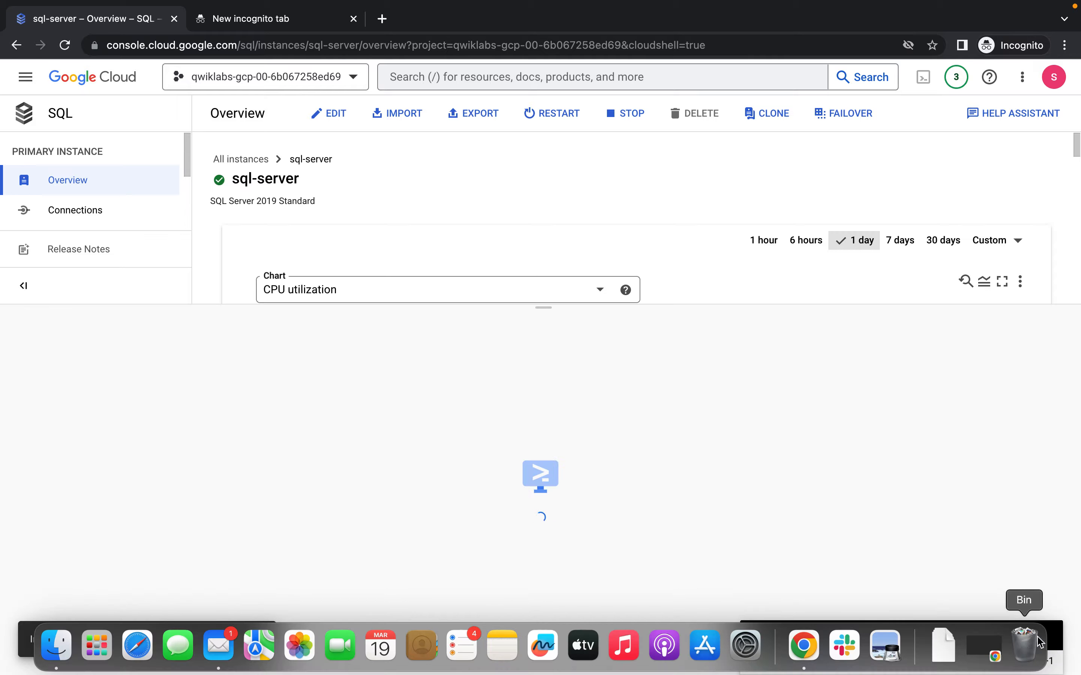
pyautogui.click(1037, 634)
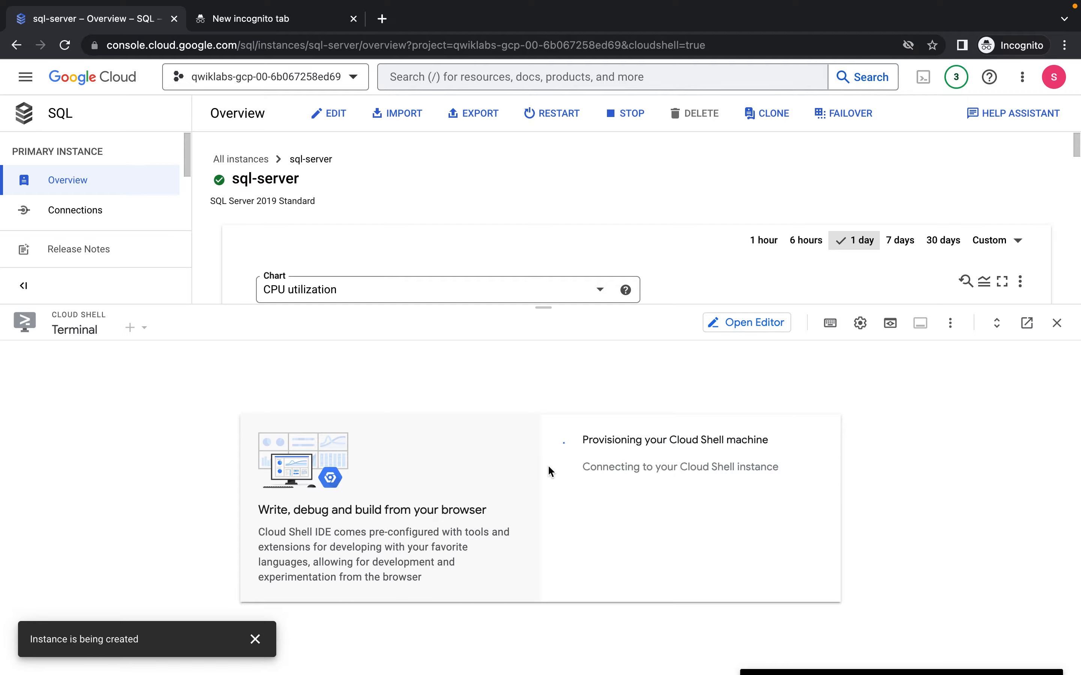
pyautogui.click(255, 639)
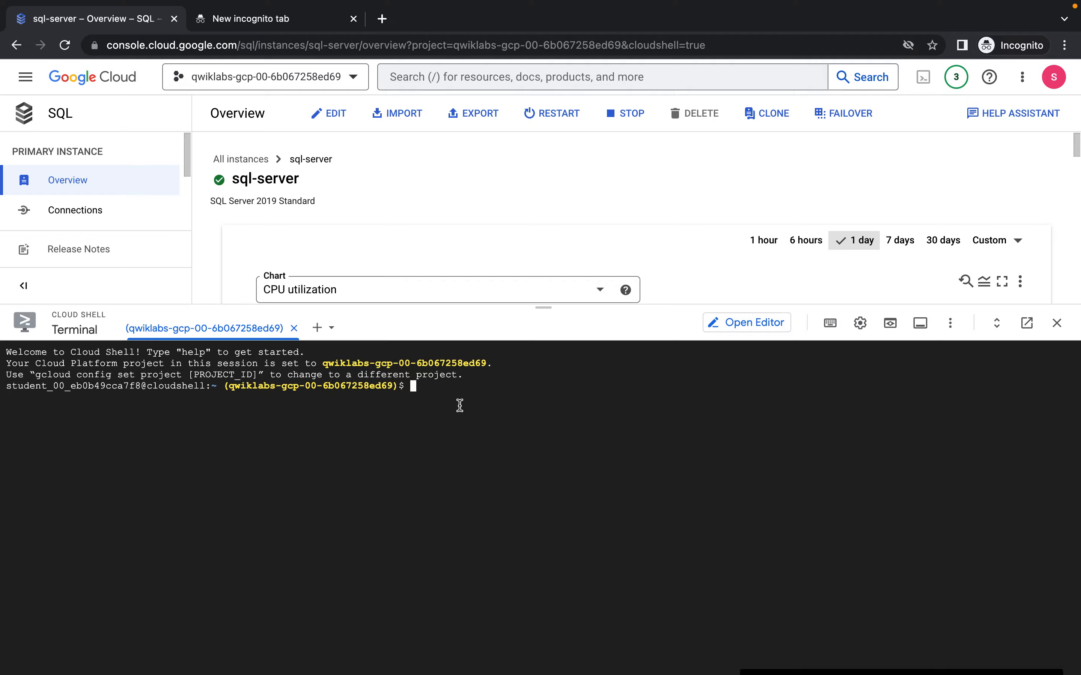
# Run the copied curl command to download AdventureWorksLT2017.bak, and list the directory's files with ls
pyautogui.press('super+v')
pyautogui.press('Return')
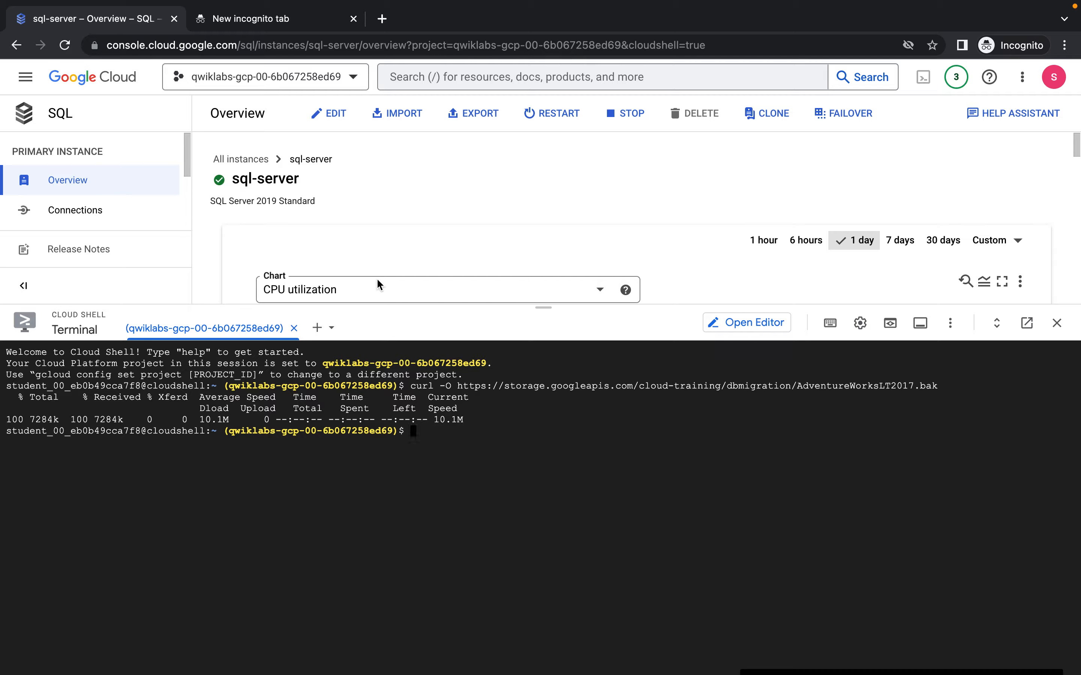
pyautogui.hotkey('ctrl', 'Left')
pyautogui.scroll(-3, 545, 391)
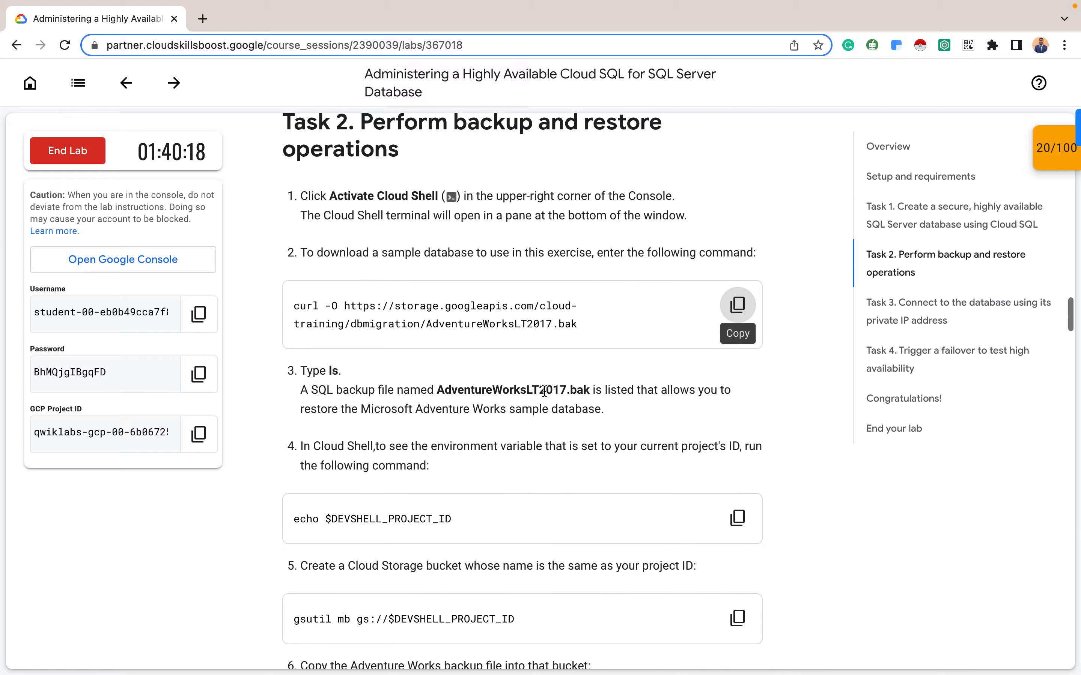
pyautogui.hotkey('ctrl', 'Right')
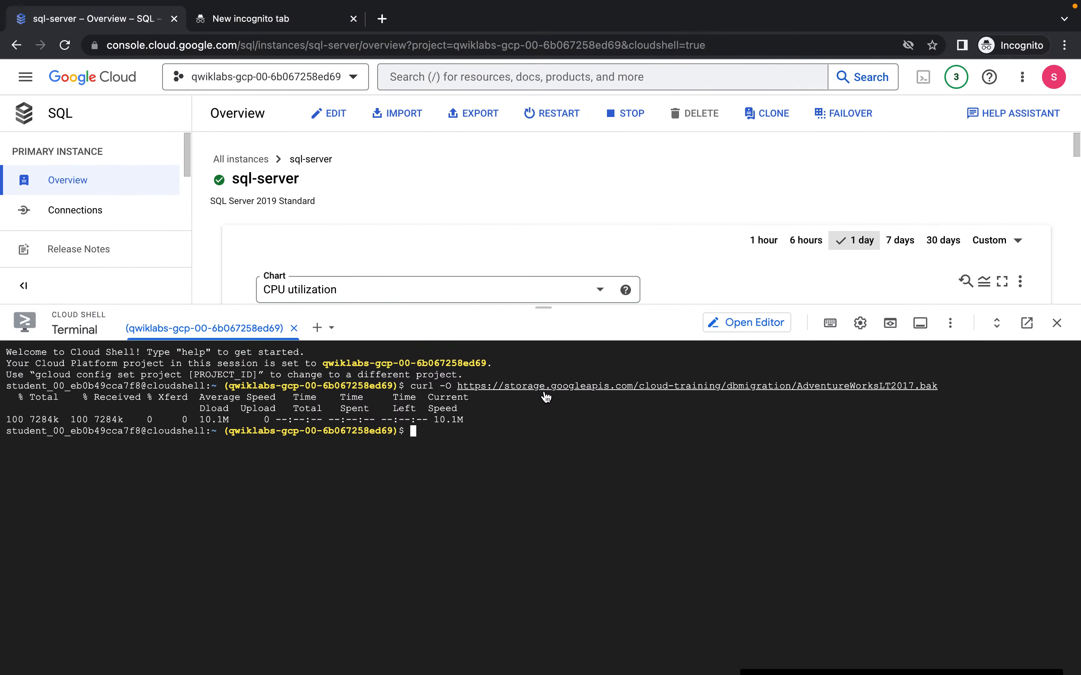
pyautogui.write('s')
pyautogui.press('Return')
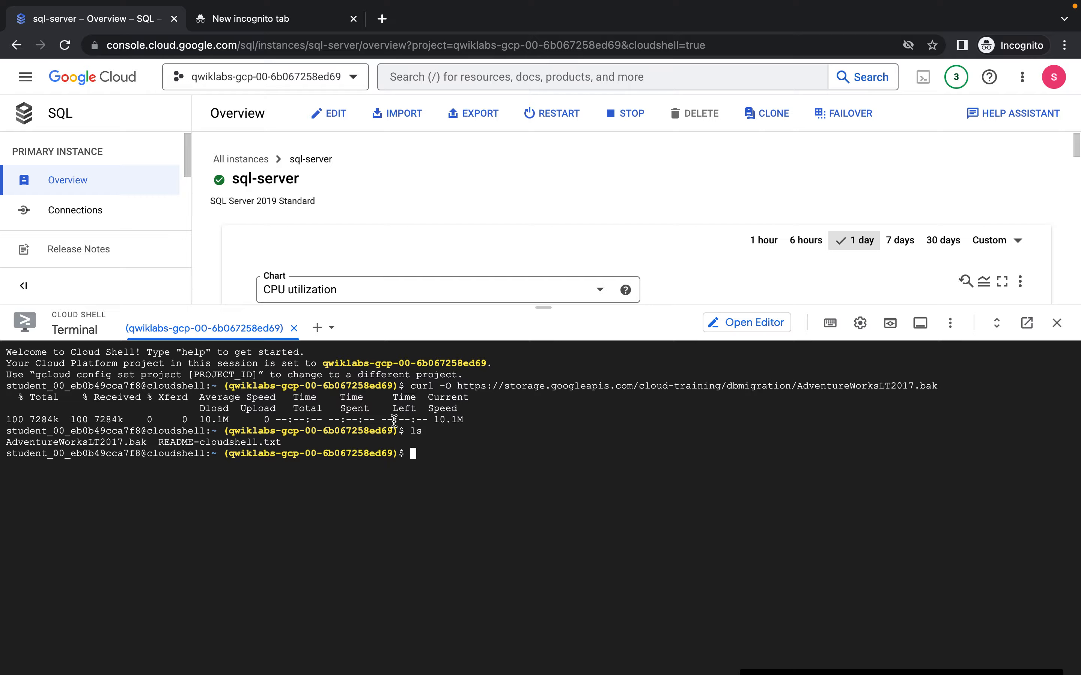
# Copy the echo $DEVSHELL_PROJECT_ID command from lab step 4 and run it in Cloud Shell to display the project ID variable
pyautogui.hotkey('ctrl', 'Left')
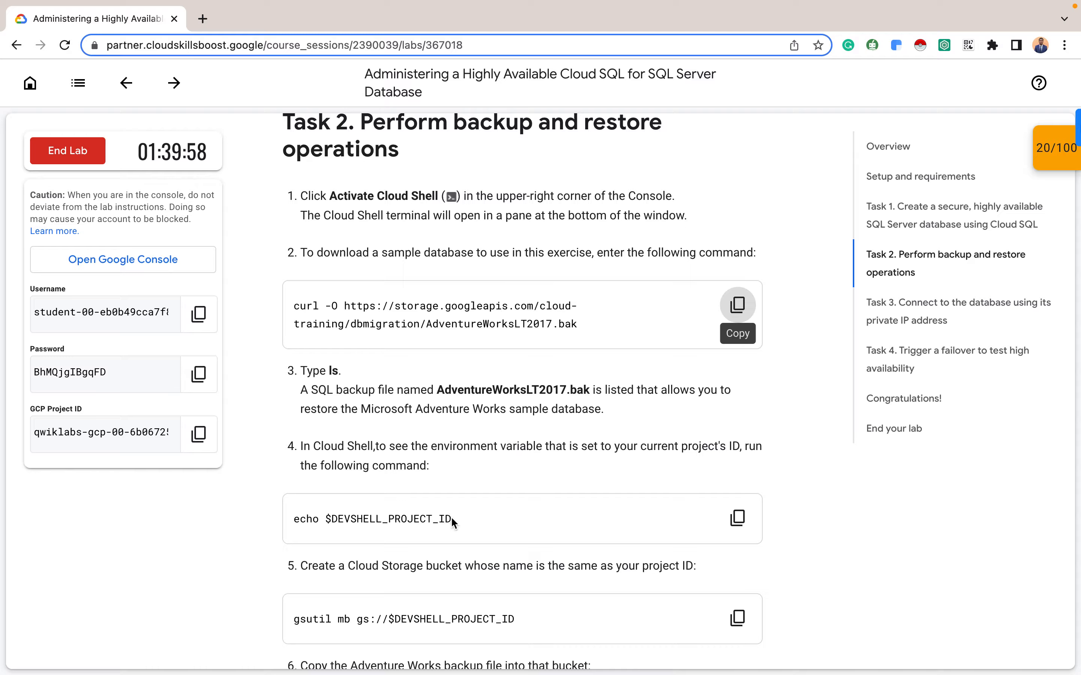
pyautogui.moveTo(453, 523); pyautogui.dragTo(327, 516)
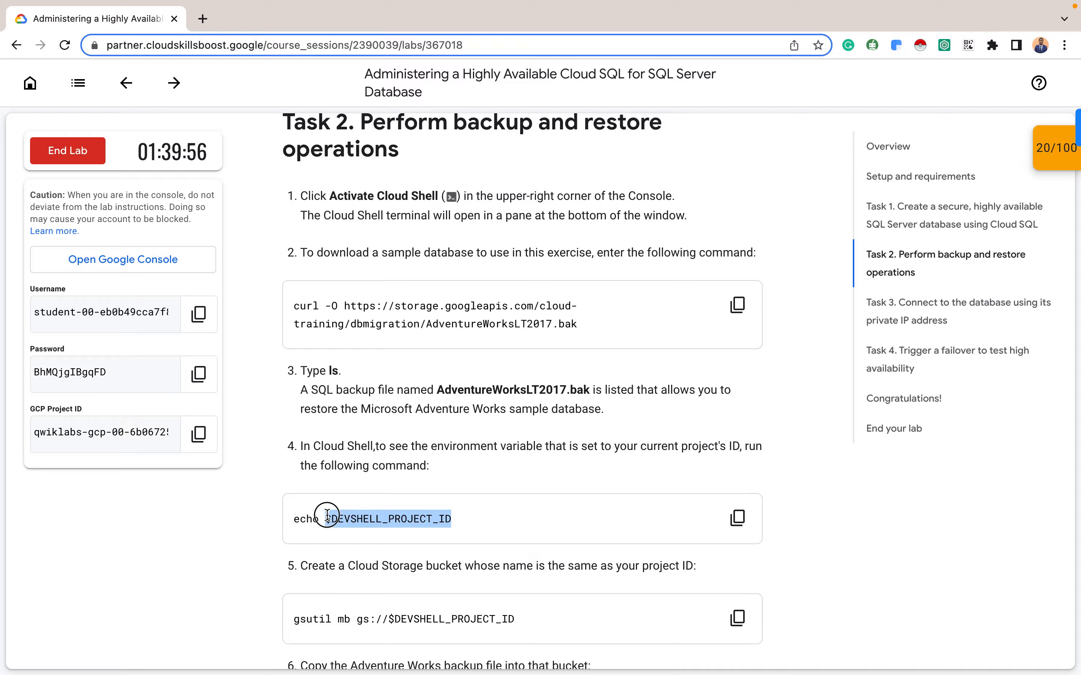
pyautogui.tripleClick(331, 516)
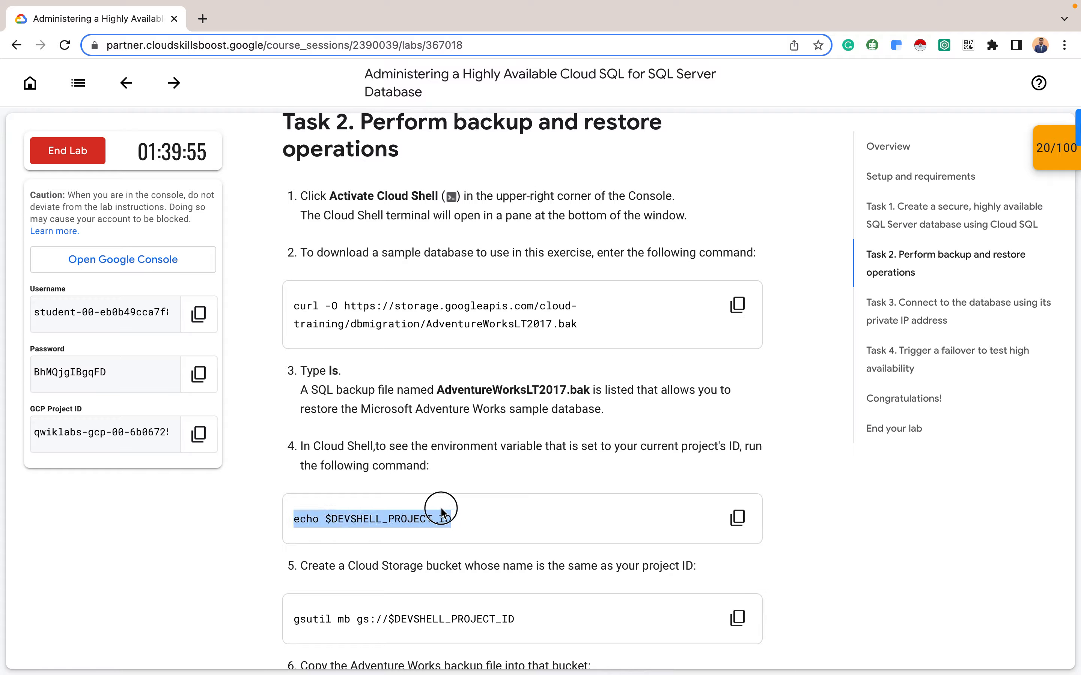
pyautogui.click(470, 511)
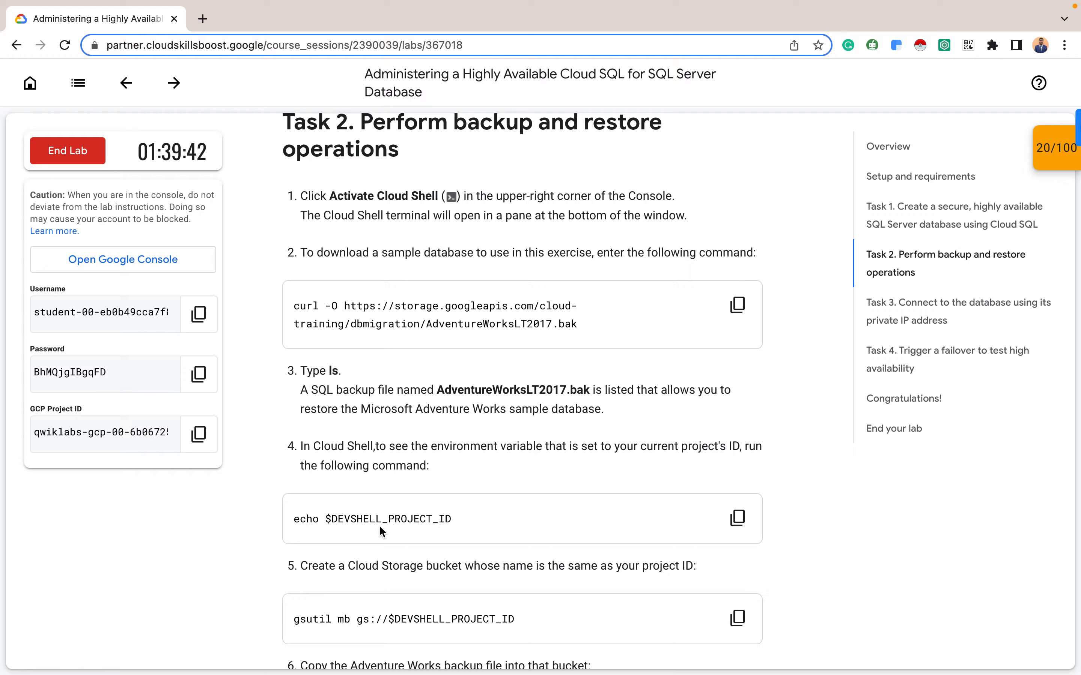
pyautogui.scroll(-2, 391, 599)
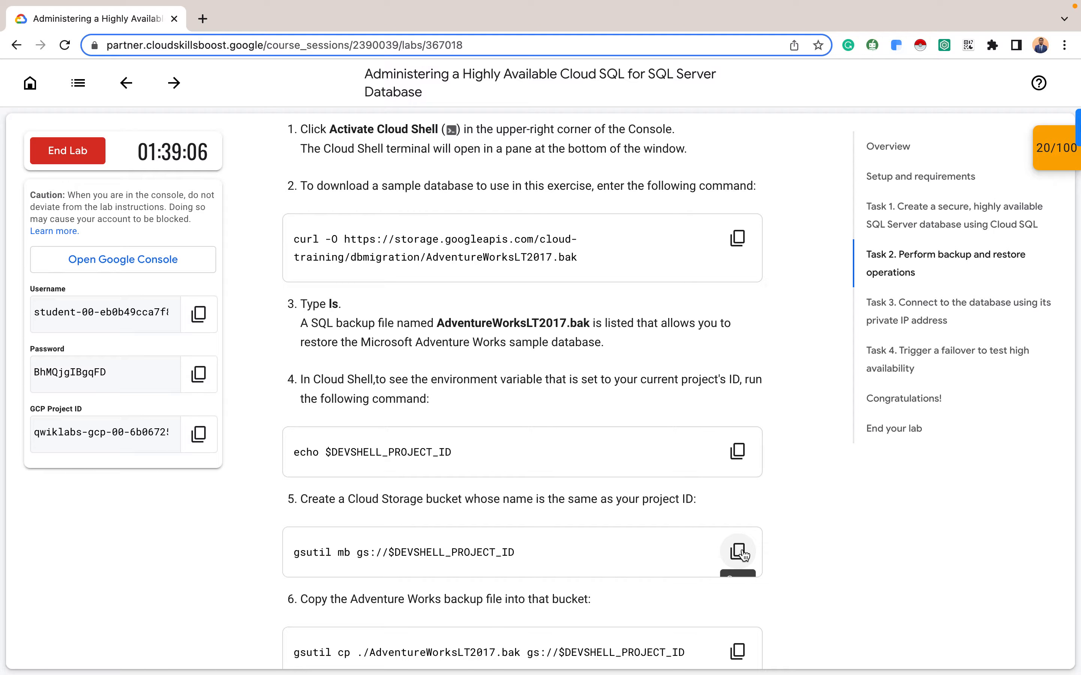
pyautogui.click(738, 451)
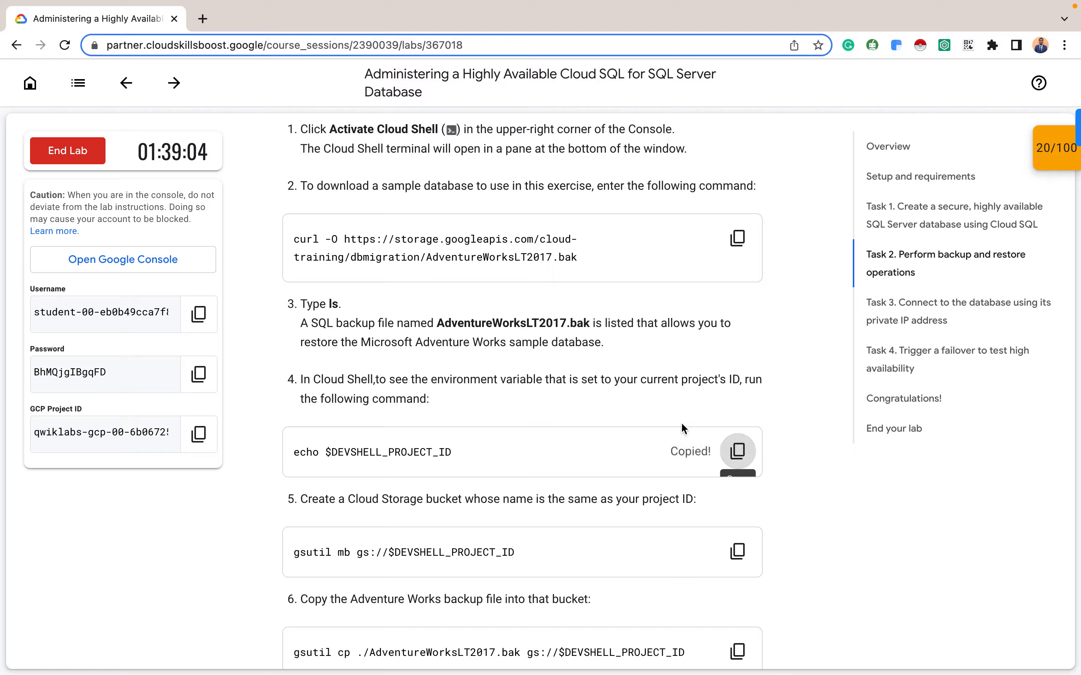
pyautogui.hotkey('ctrl', 'Right')
pyautogui.press('super+v')
pyautogui.press('Return')
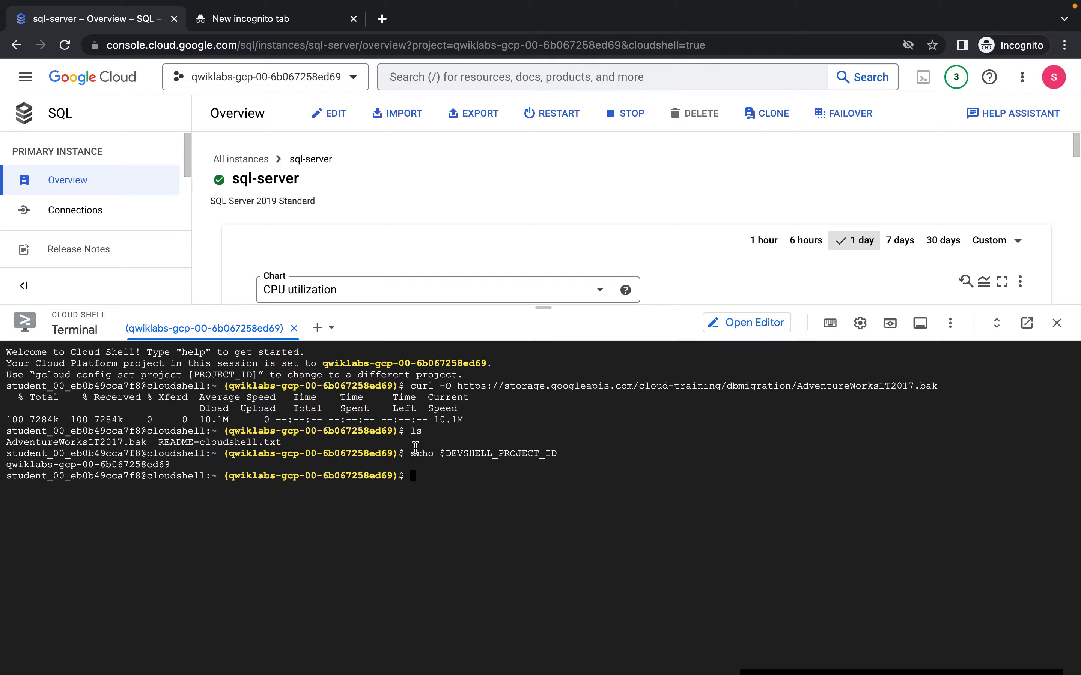
# Create a Cloud Storage bucket named after the project ID with the lab's gsutil mb gs://$DEVSHELL_PROJECT_ID command, authorizing Cloud Shell to use the credentials
pyautogui.hotkey('ctrl', 'Left')
pyautogui.click(737, 552)
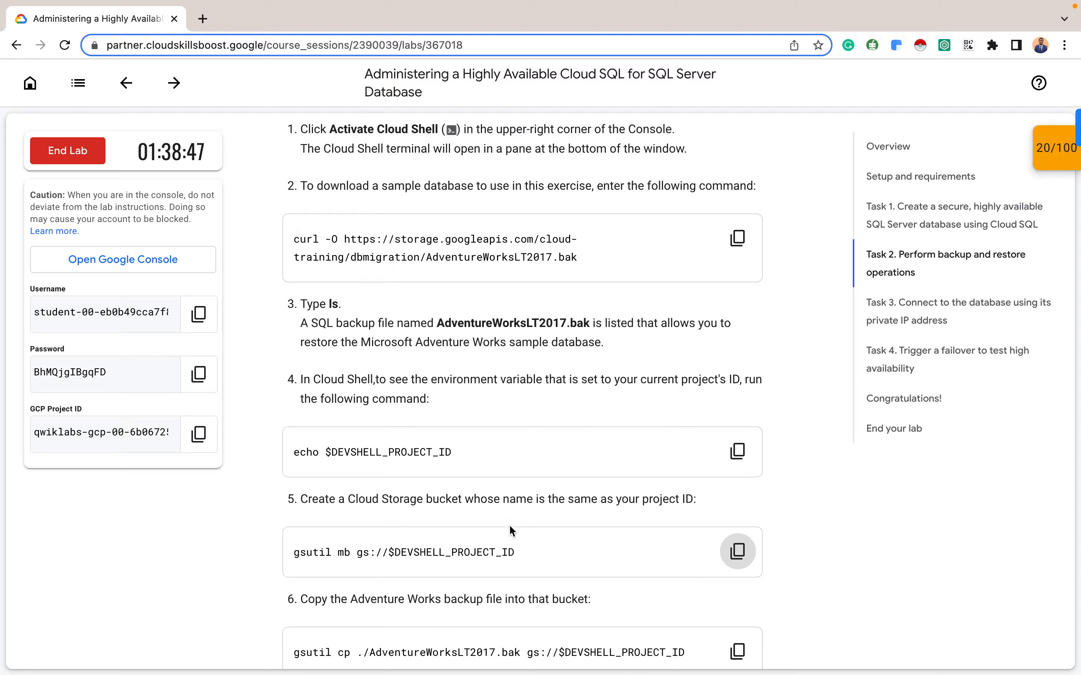
pyautogui.hotkey('ctrl', 'Right')
pyautogui.press('super+v')
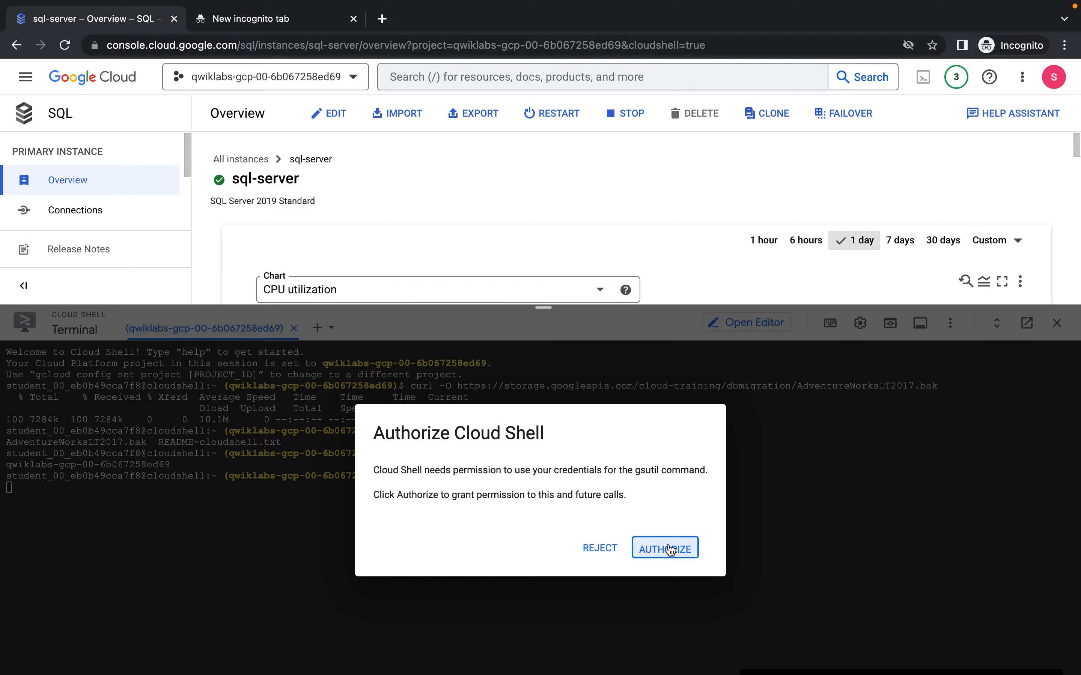
pyautogui.click(668, 546)
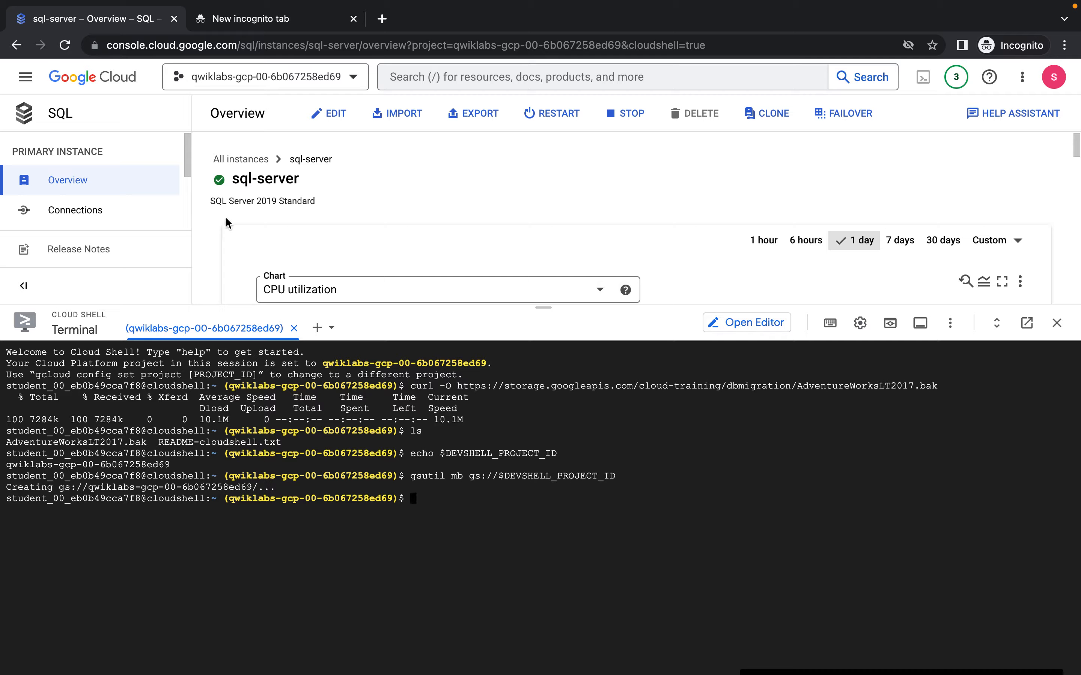
# Open the new bucket's details from the Cloud Storage bucket list, shrinking the terminal pane and dismissing the two promotional banners
pyautogui.click(25, 77)
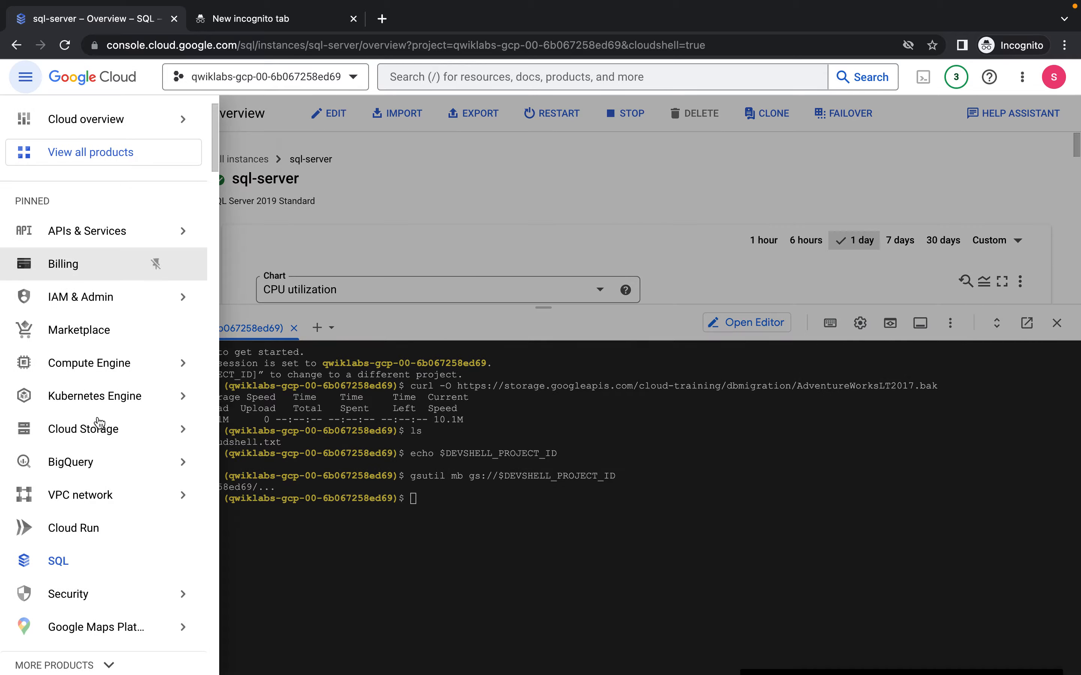
pyautogui.moveTo(109, 432)
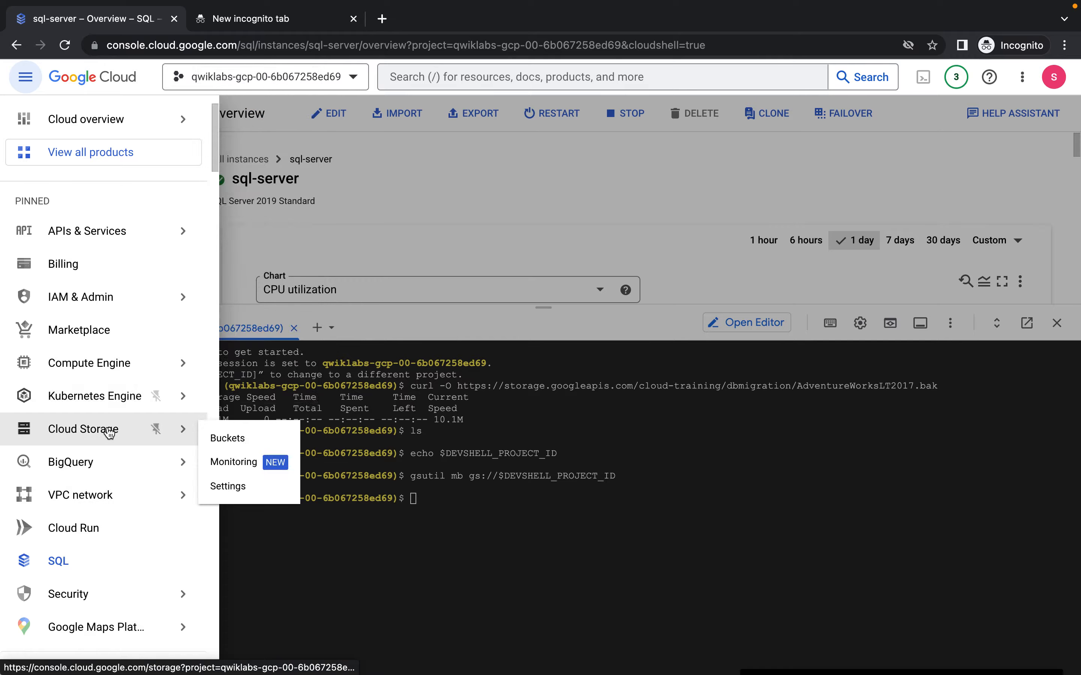
pyautogui.click(237, 438)
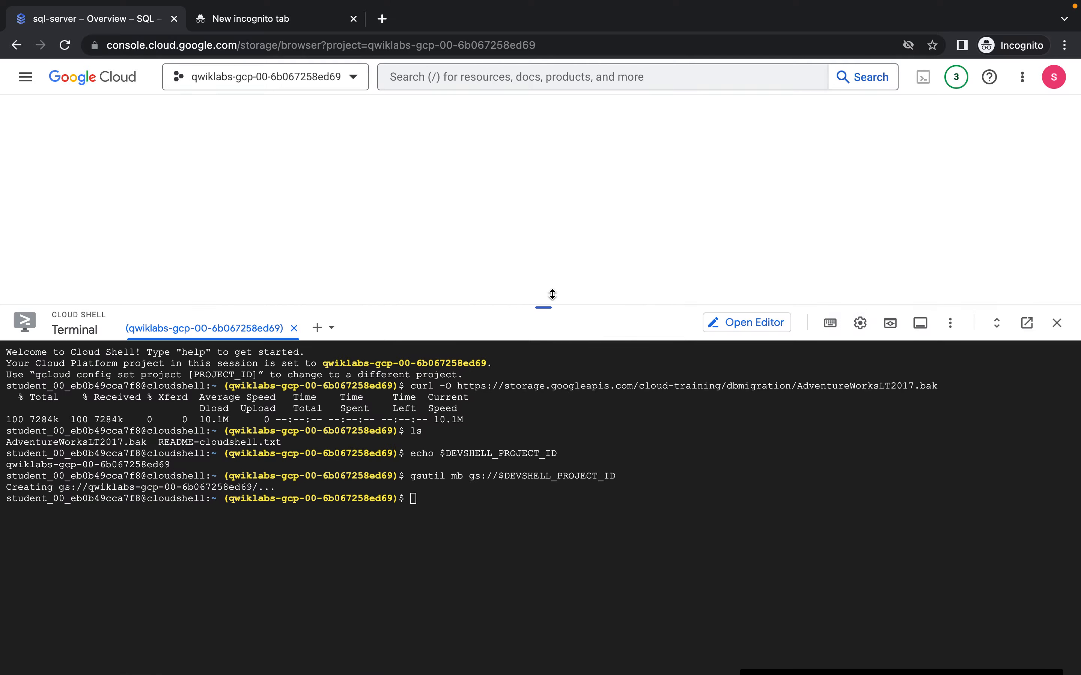
pyautogui.moveTo(543, 307); pyautogui.dragTo(543, 455)
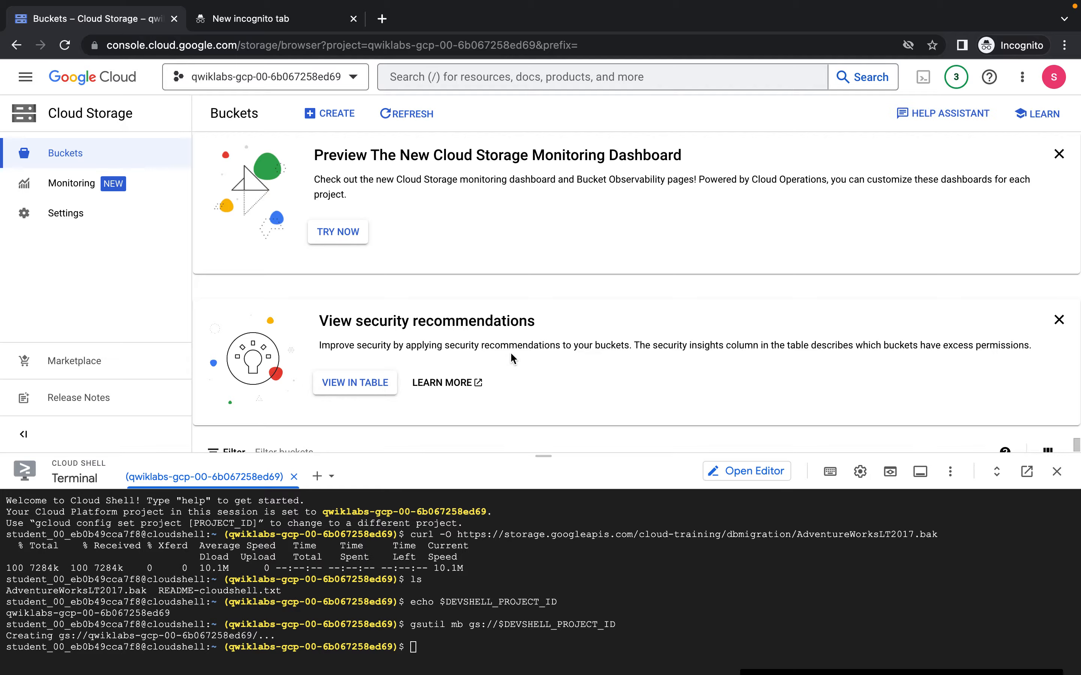
pyautogui.click(1058, 319)
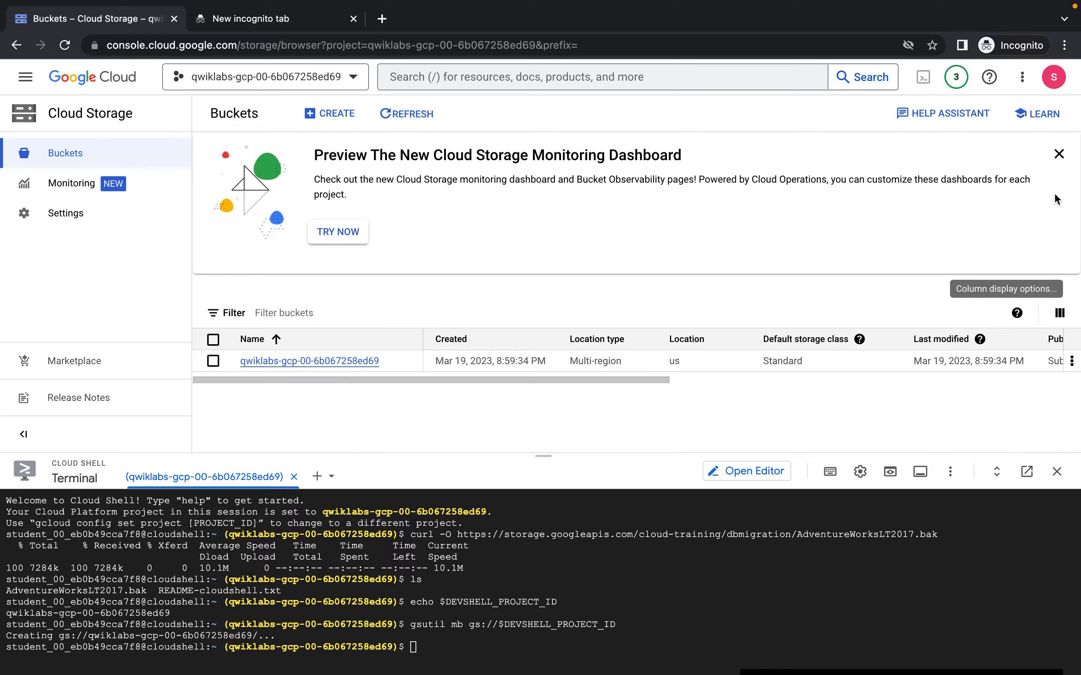
pyautogui.click(1058, 154)
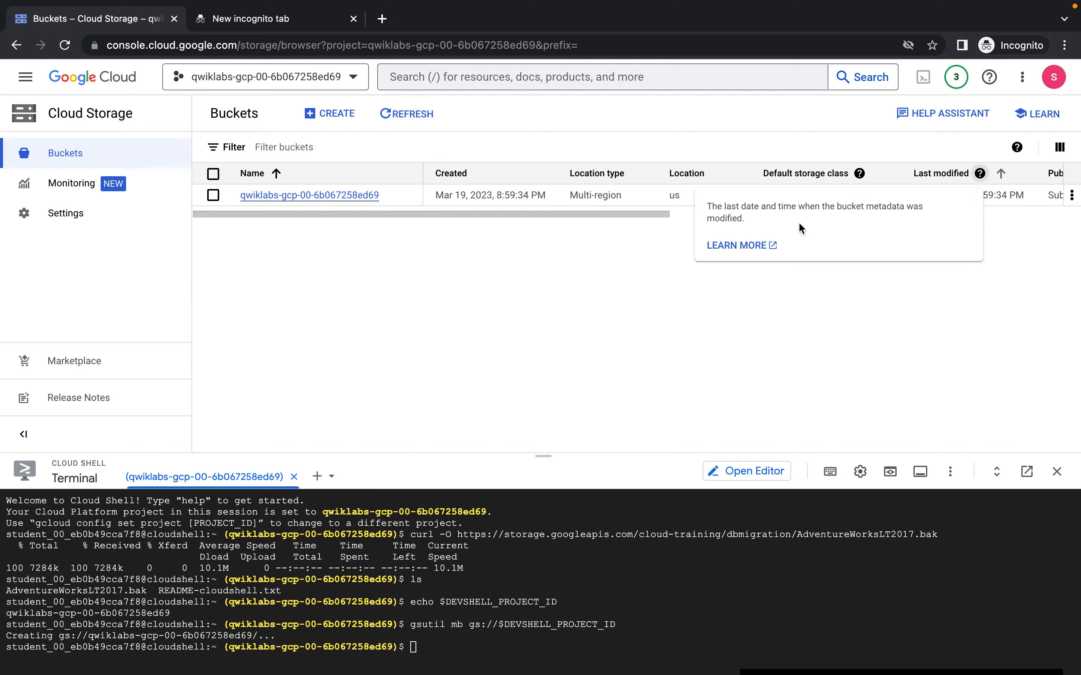
pyautogui.click(329, 204)
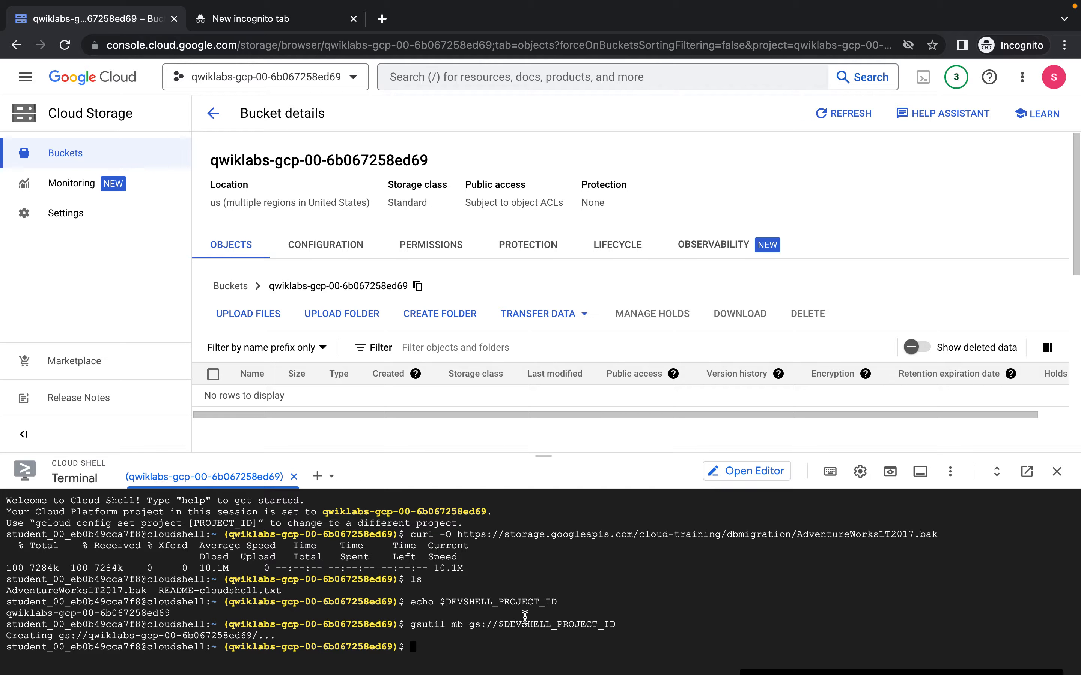
# Examine the source file and destination bucket parts of the gsutil cp command in lab step 6
pyautogui.hotkey('ctrl', 'Left')
pyautogui.scroll(-5, 389, 450)
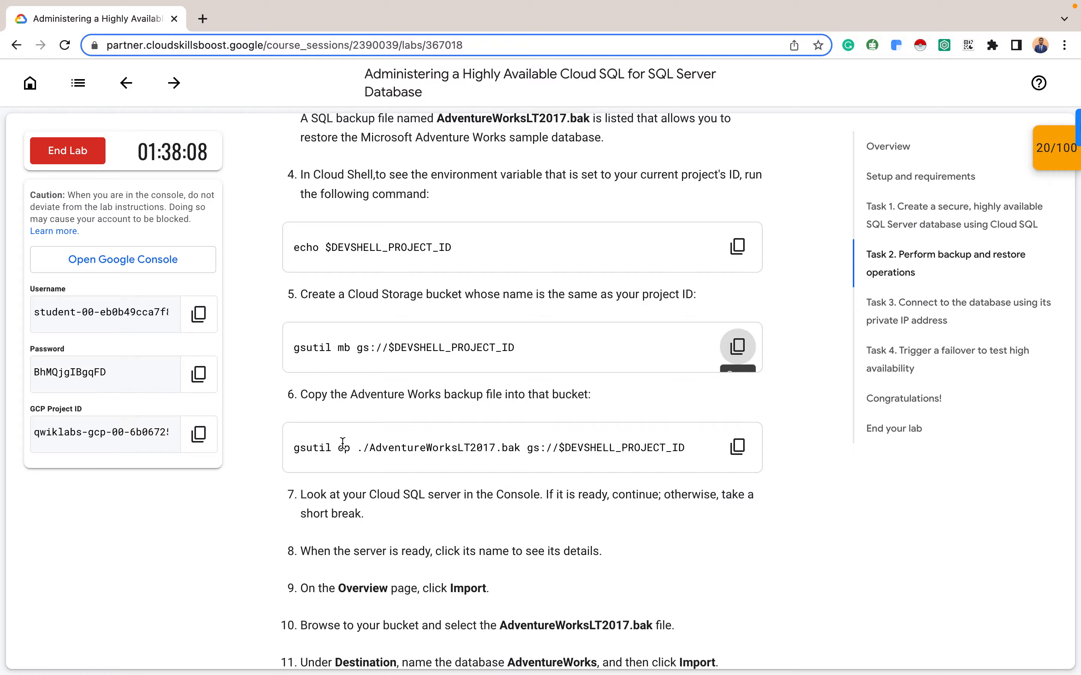
pyautogui.moveTo(363, 447); pyautogui.dragTo(519, 447)
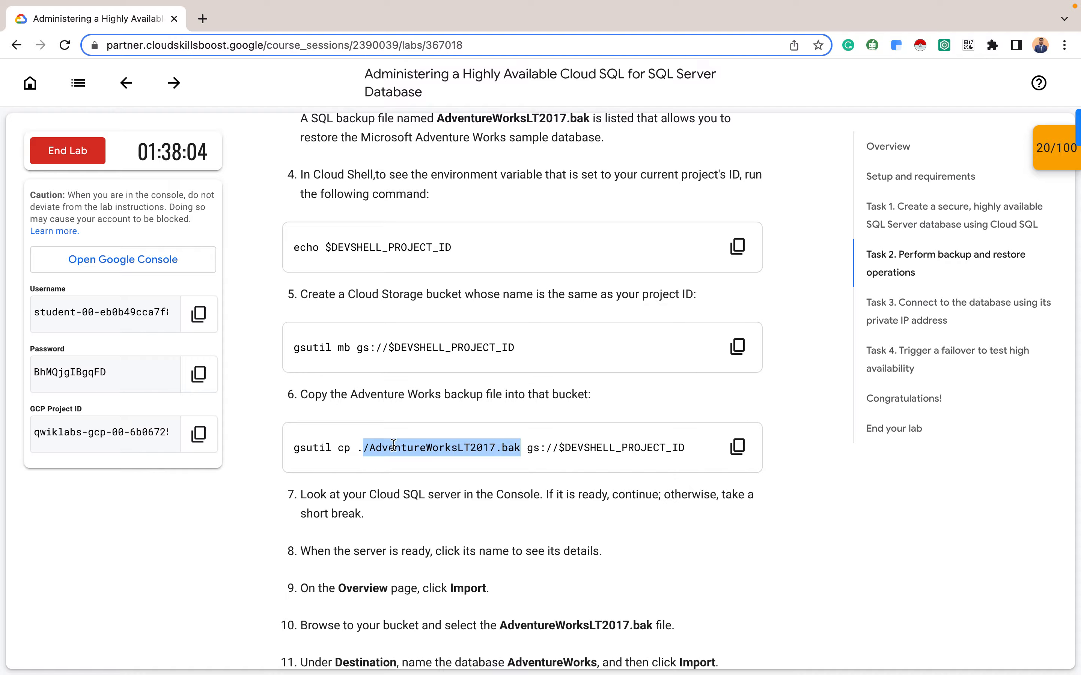
pyautogui.click(517, 446)
pyautogui.click(531, 447)
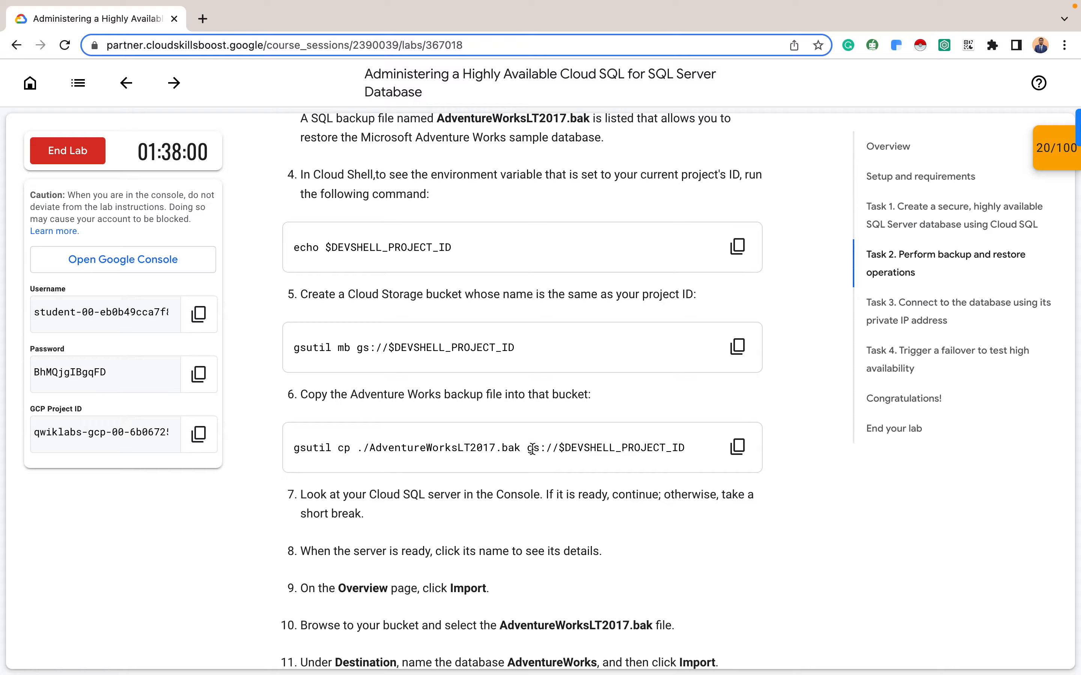
pyautogui.moveTo(531, 449); pyautogui.dragTo(692, 453)
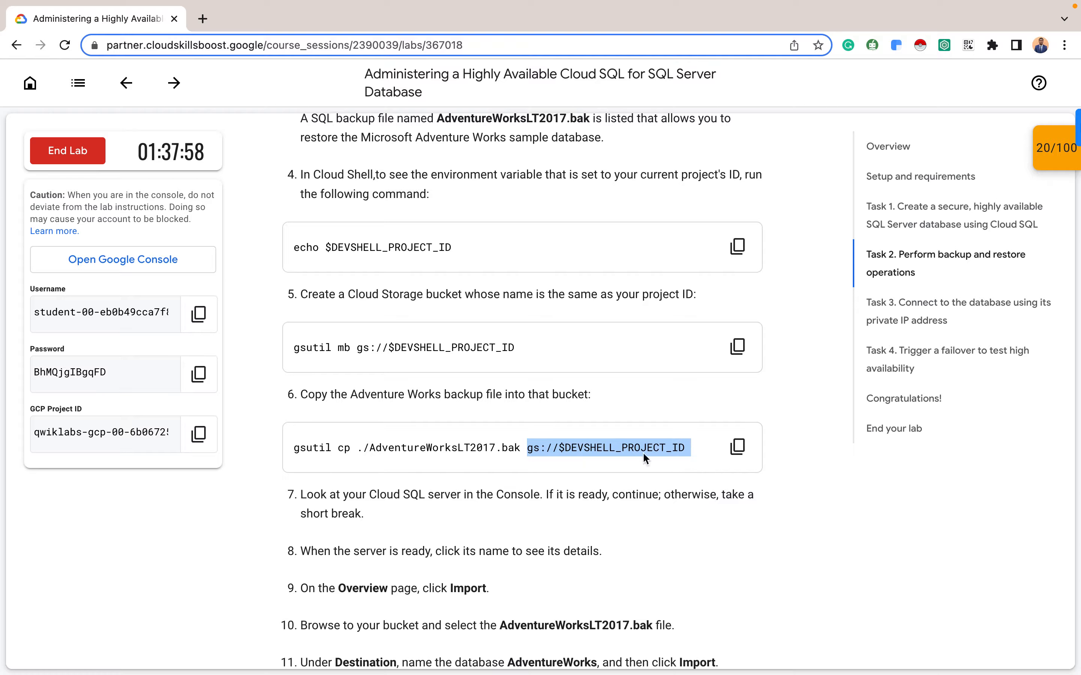
# Copy the gsutil cp ./AdventureWorksLT2017.bak gs://$DEVSHELL_PROJECT_ID command from lab step 6 and run it in Cloud Shell
pyautogui.click(737, 446)
pyautogui.hotkey('ctrl', 'Right')
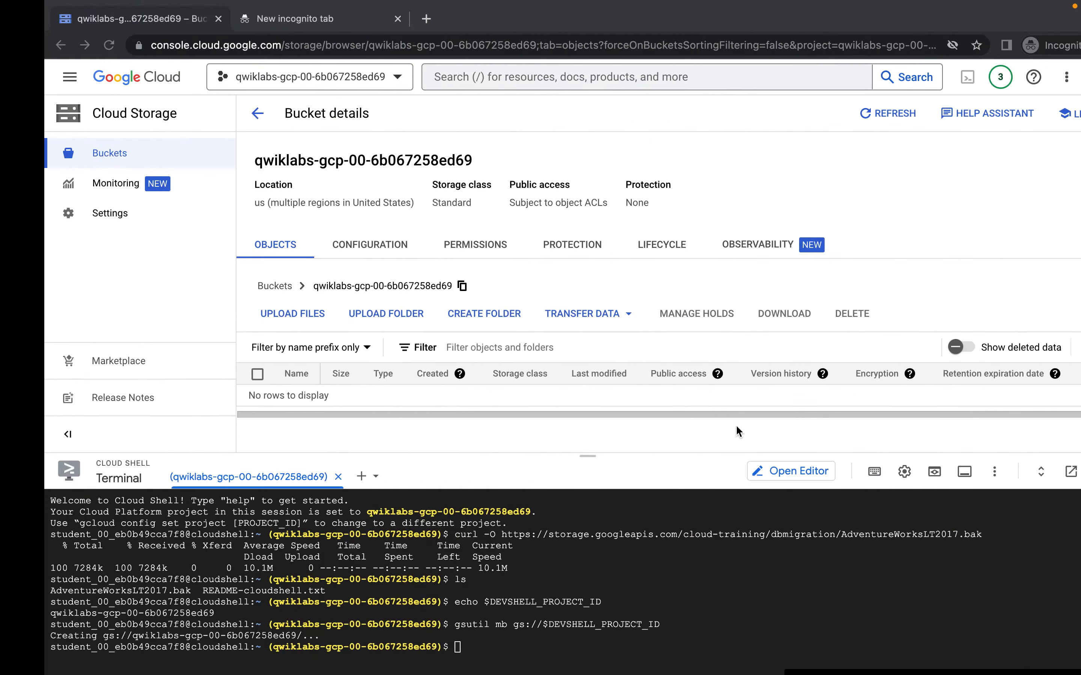
pyautogui.hotkey('ctrl', 'Right')
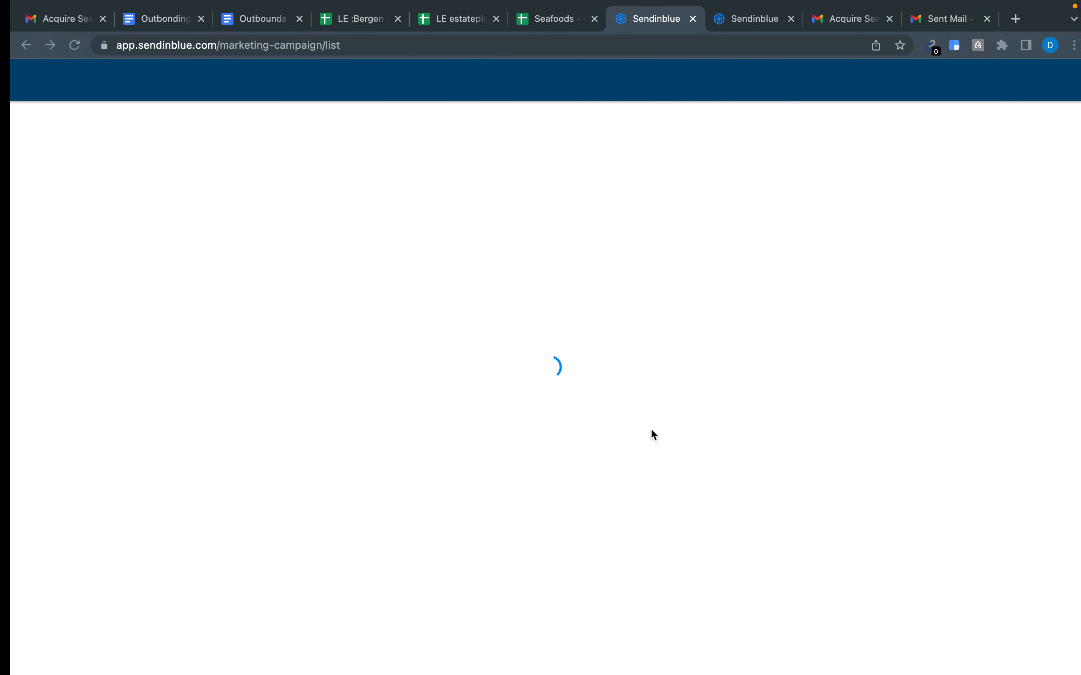
pyautogui.hotkey('ctrl', 'Left')
pyautogui.hotkey('ctrl', 'Left')
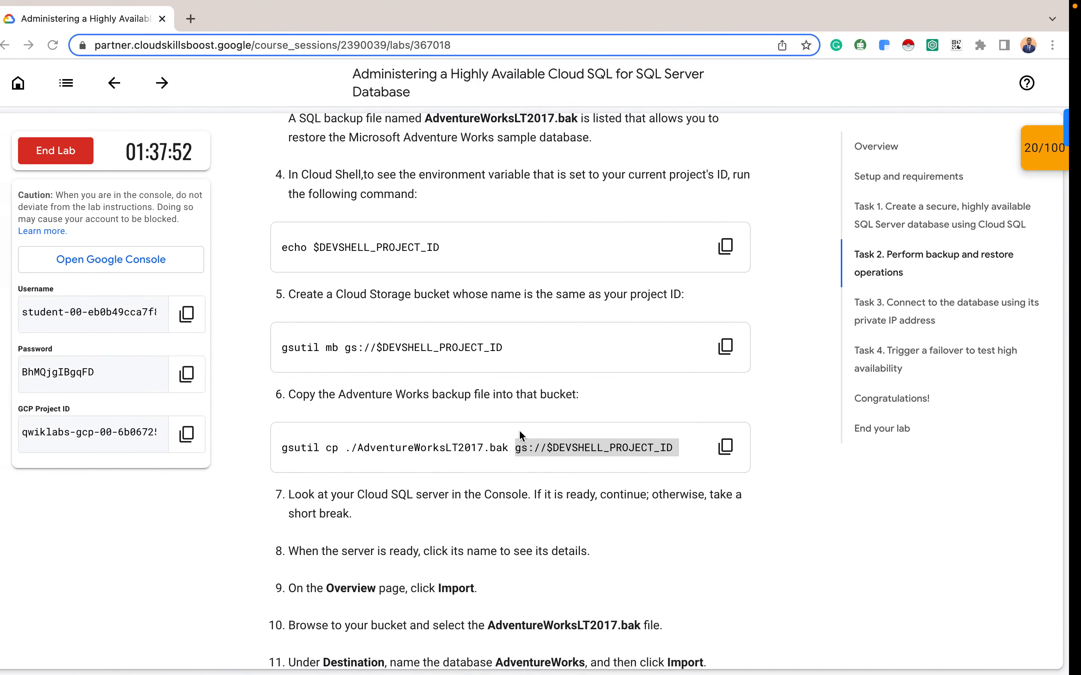
pyautogui.click(738, 447)
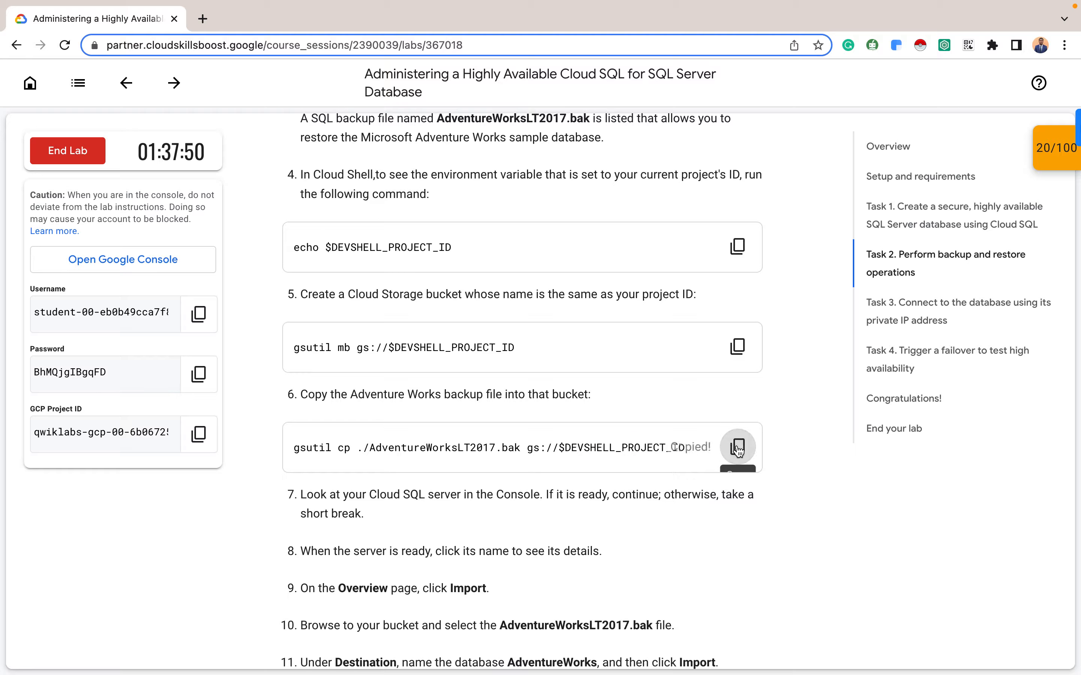
pyautogui.hotkey('ctrl', 'Right')
pyautogui.press('super+v')
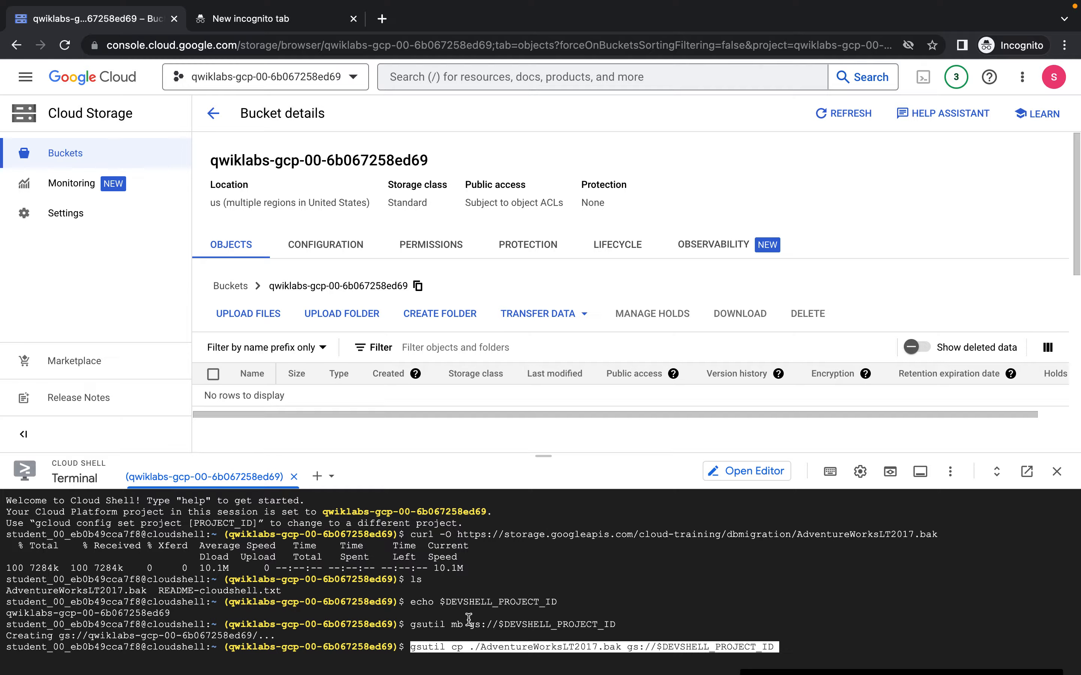
pyautogui.press('Return')
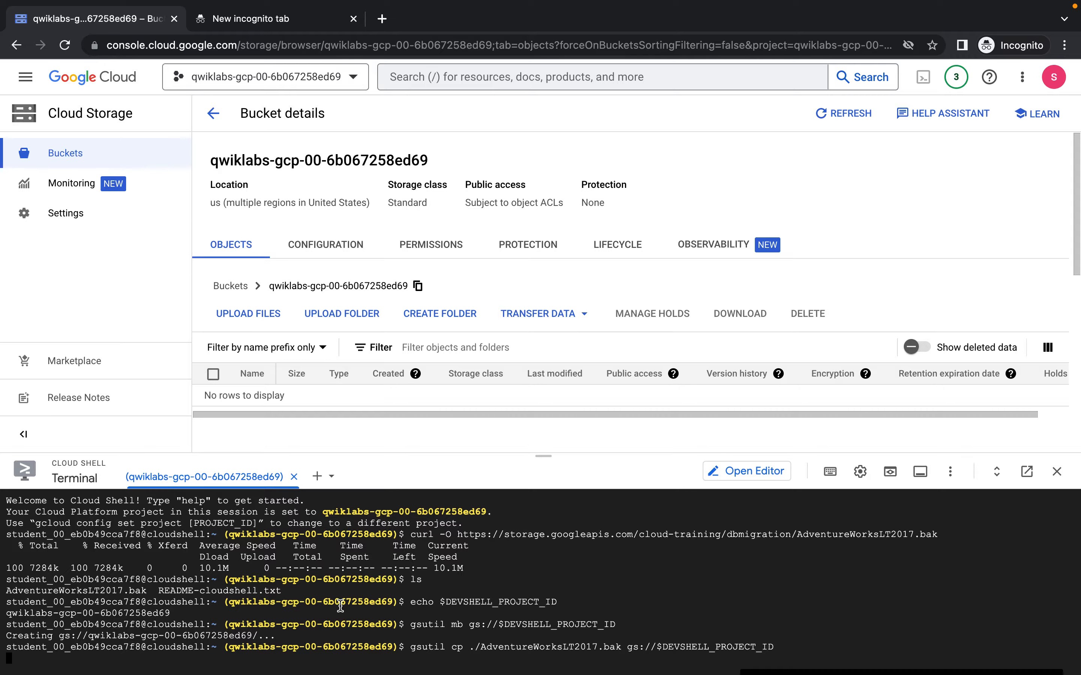
# Check the copy output in the terminal, resizing its pane as needed, and refresh the bucket's object list
pyautogui.moveTo(547, 451); pyautogui.dragTo(544, 340)
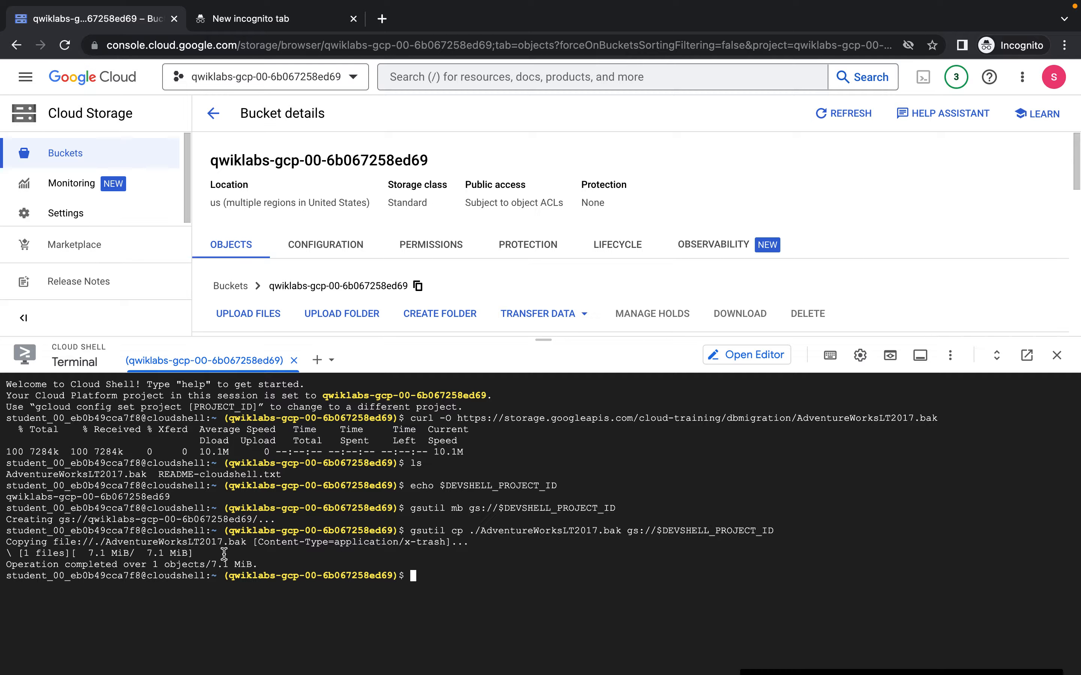
pyautogui.moveTo(534, 343); pyautogui.dragTo(544, 531)
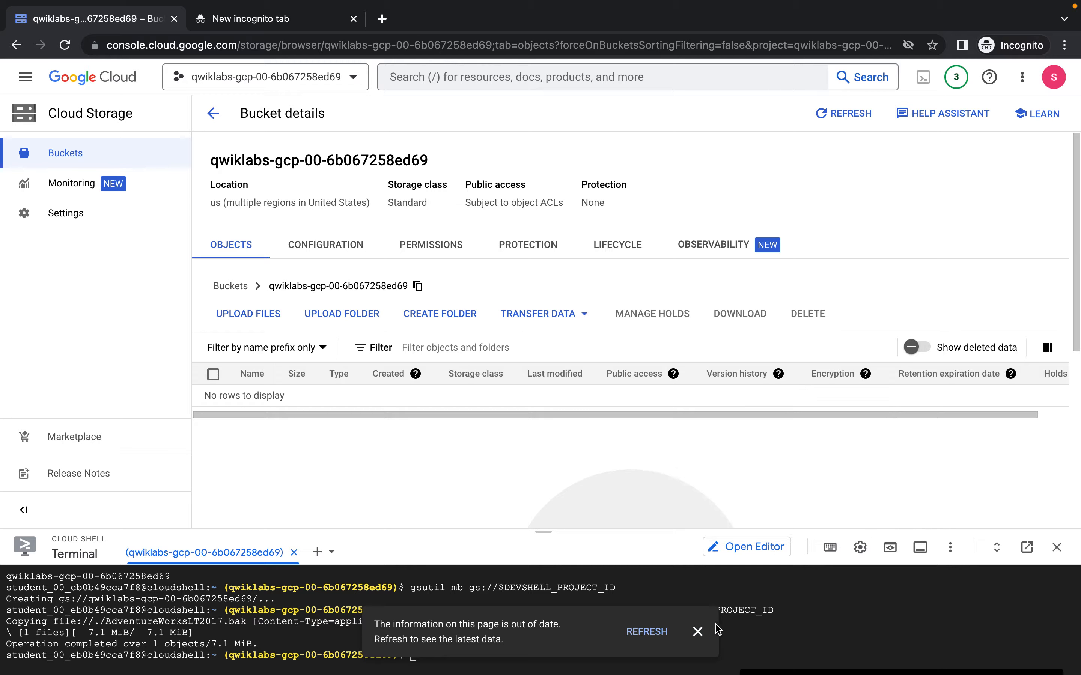
pyautogui.click(698, 632)
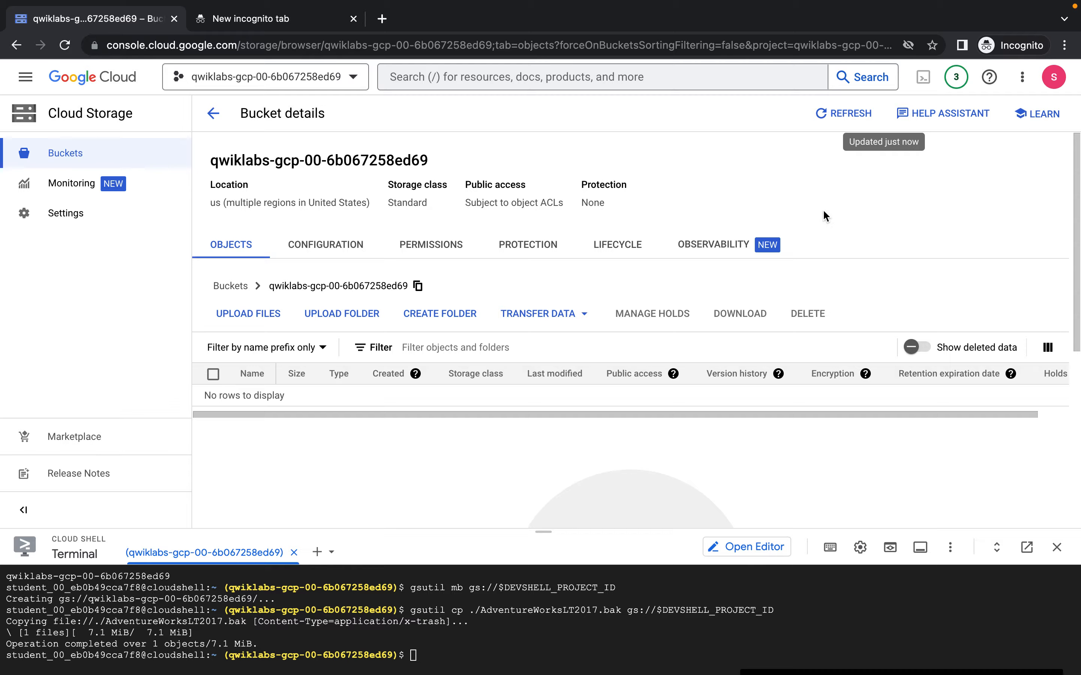
pyautogui.click(835, 124)
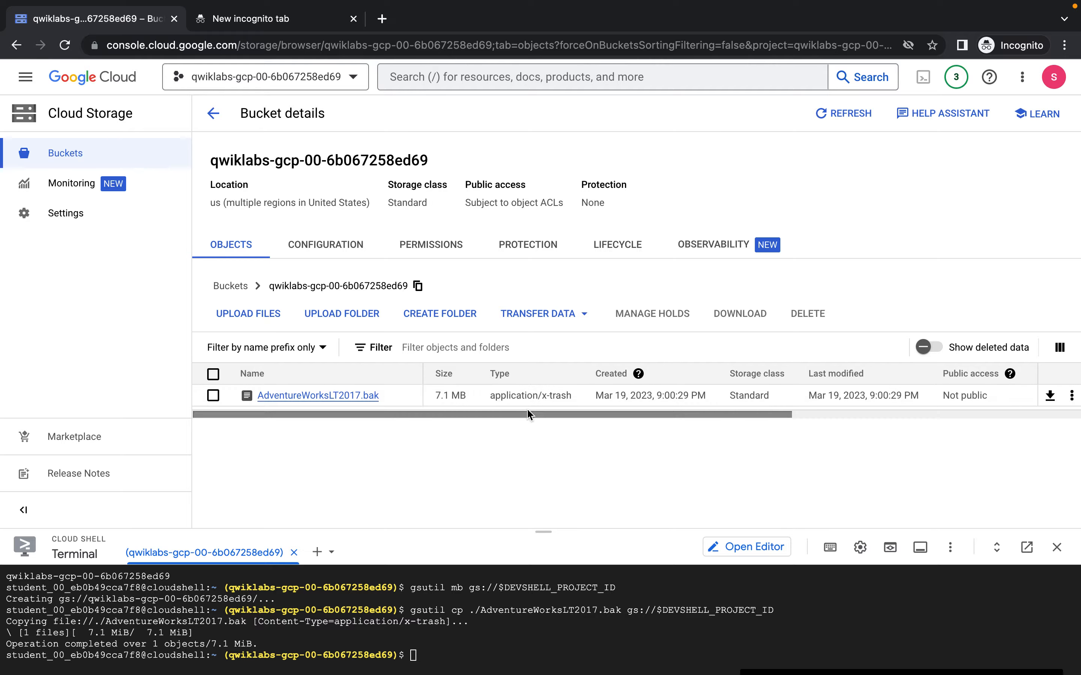
pyautogui.moveTo(545, 537); pyautogui.dragTo(454, 451)
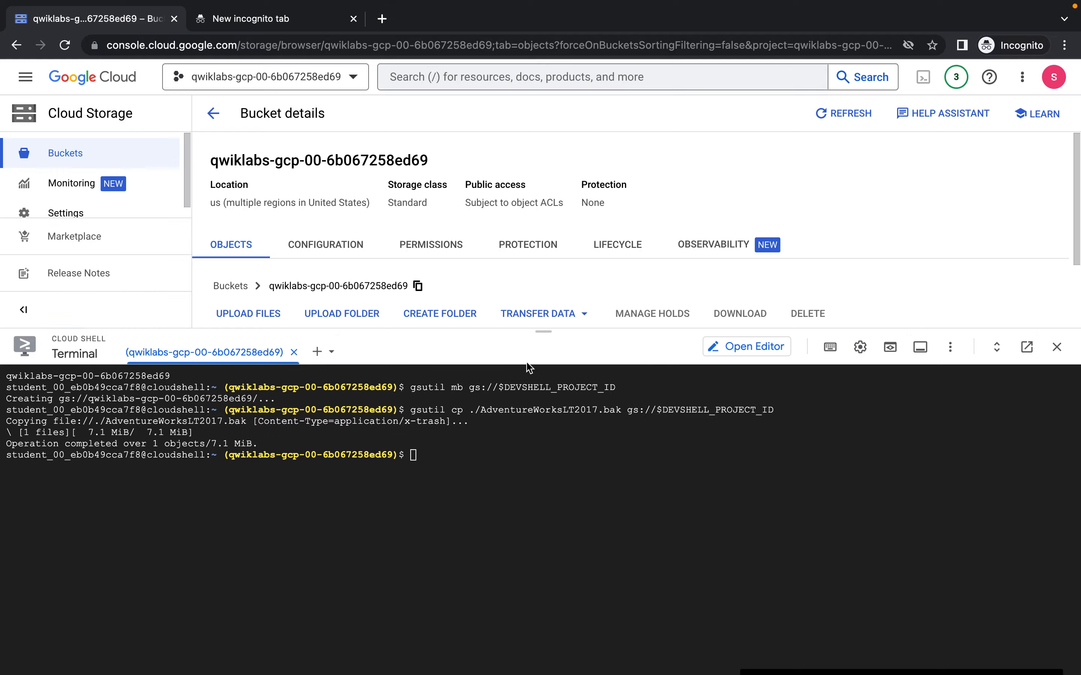
# Check the lab's next steps and open the sql-server instance's overview from the Cloud SQL instance list
pyautogui.hotkey('ctrl', 'Left')
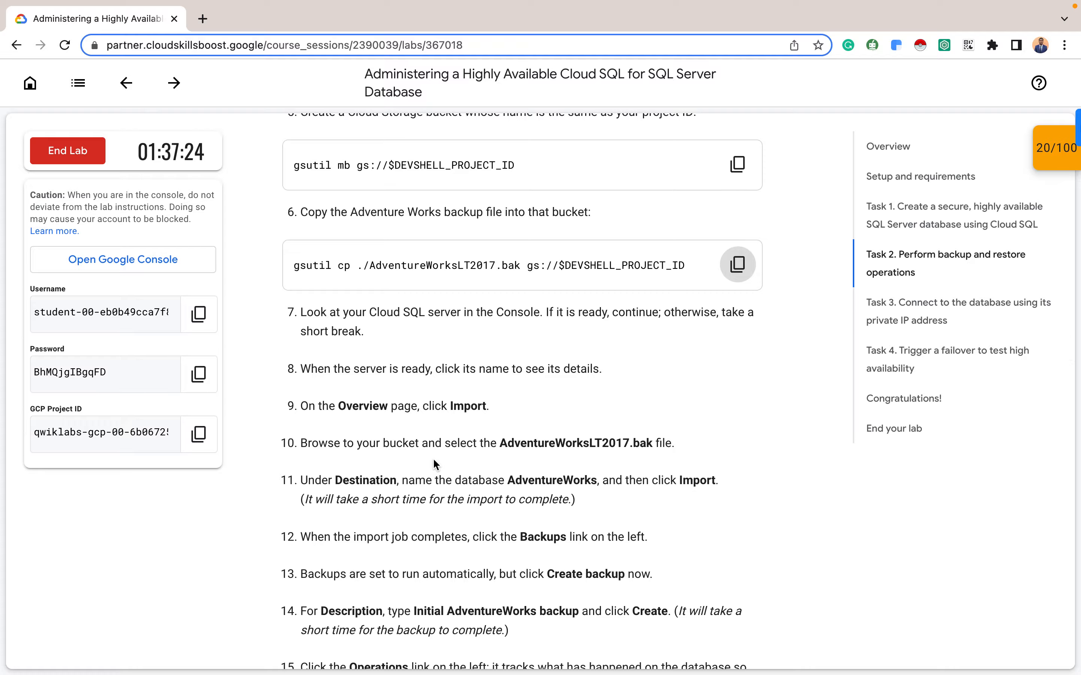
pyautogui.scroll(1, 437, 464)
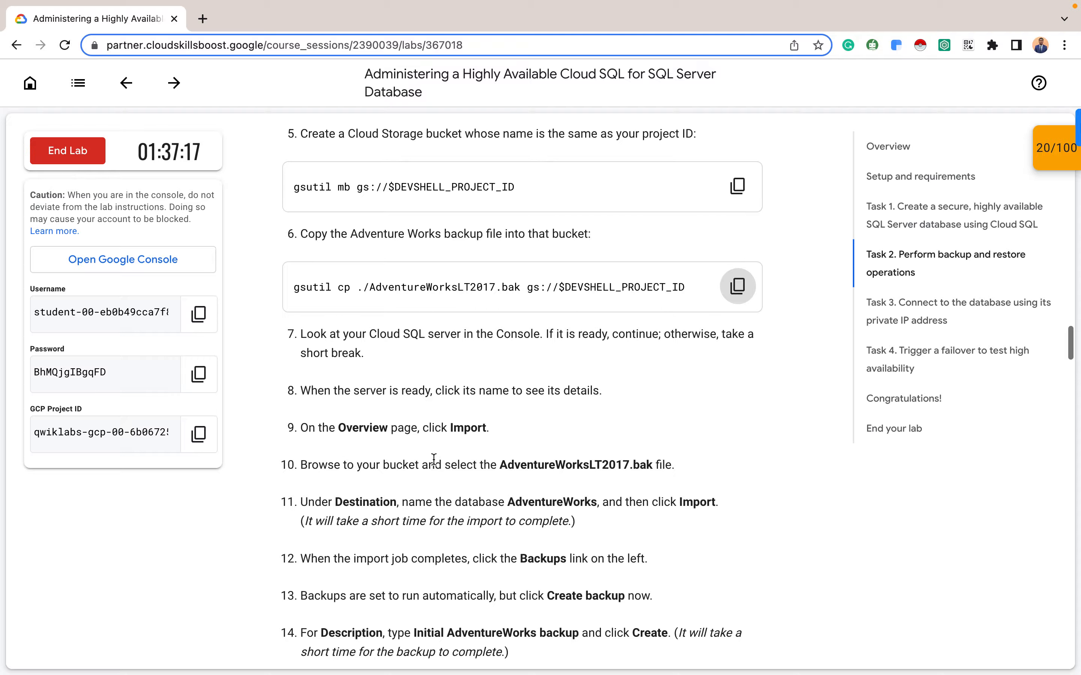
pyautogui.hotkey('ctrl', 'Right')
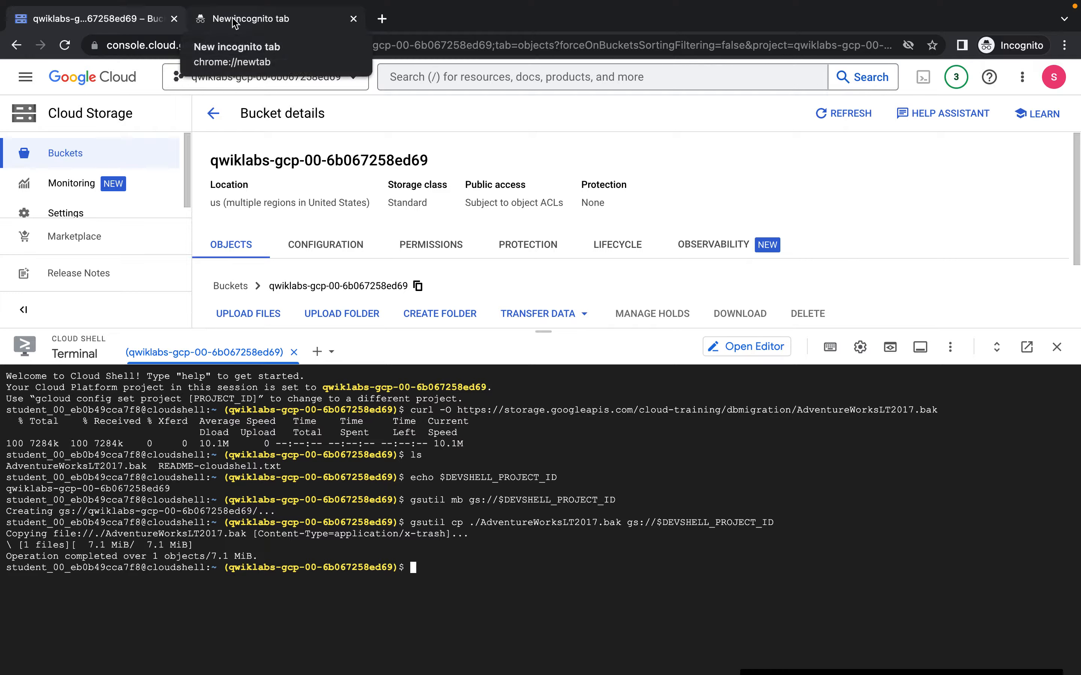
pyautogui.click(25, 77)
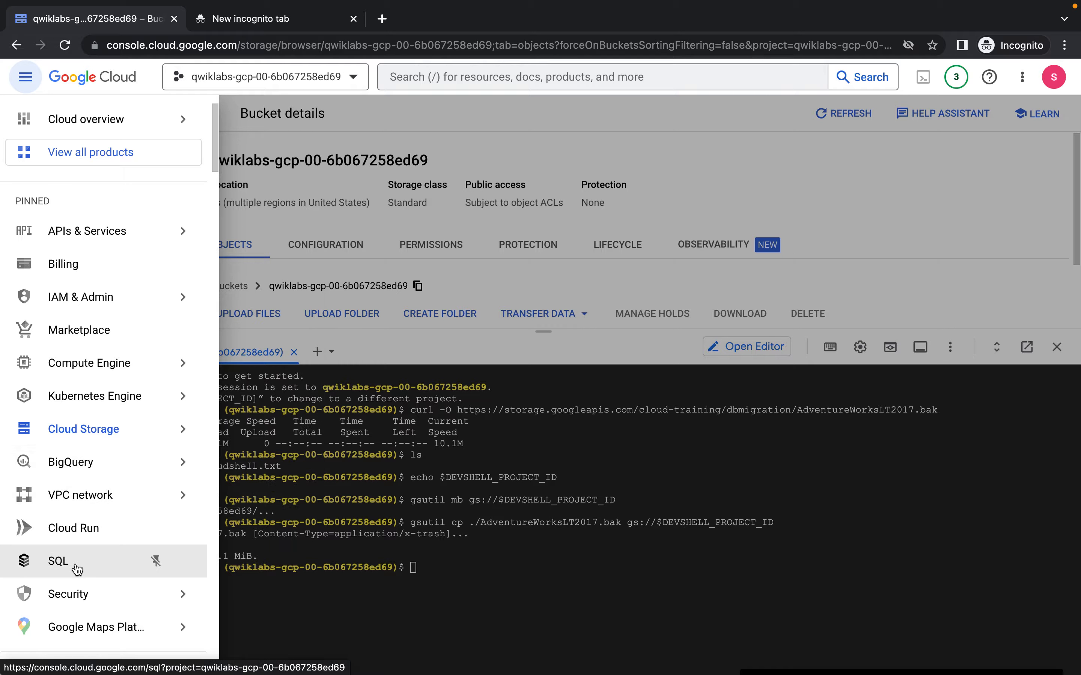
pyautogui.click(78, 564)
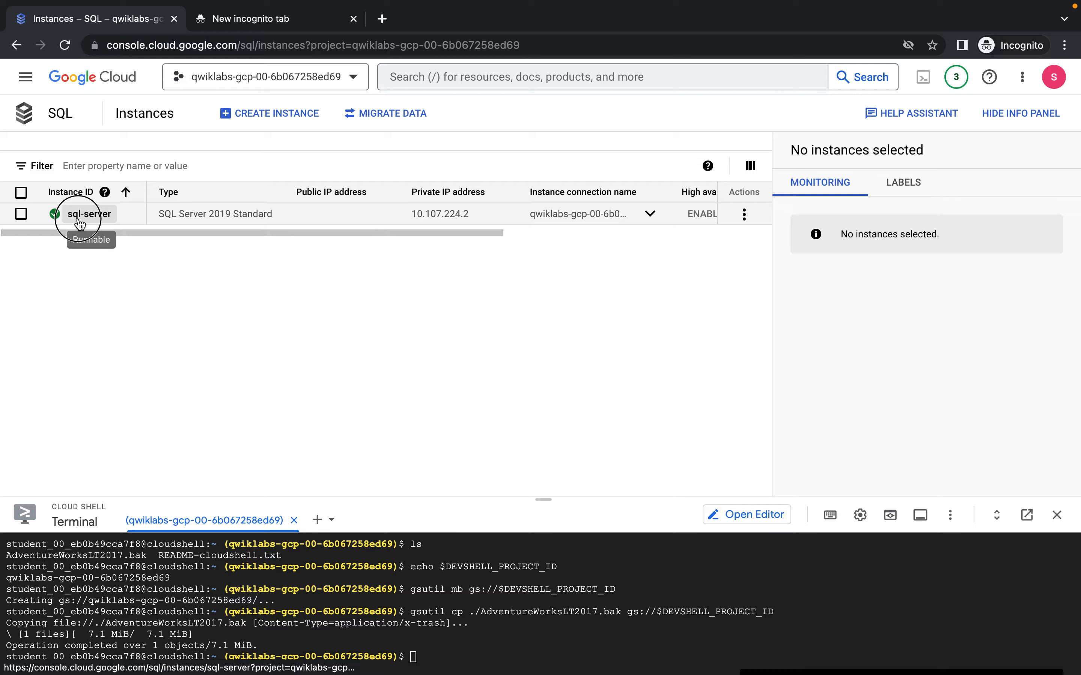
pyautogui.click(79, 222)
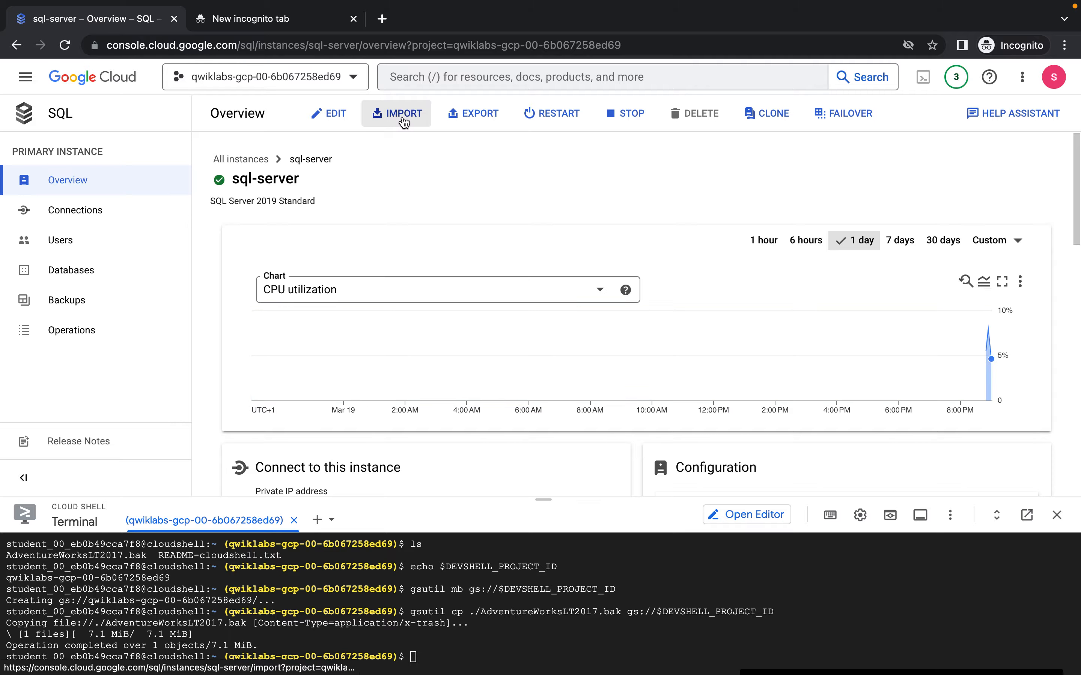
# Start a data import on the instance and select AdventureWorksLT2017.bak from the project's bucket as the source file
pyautogui.click(403, 117)
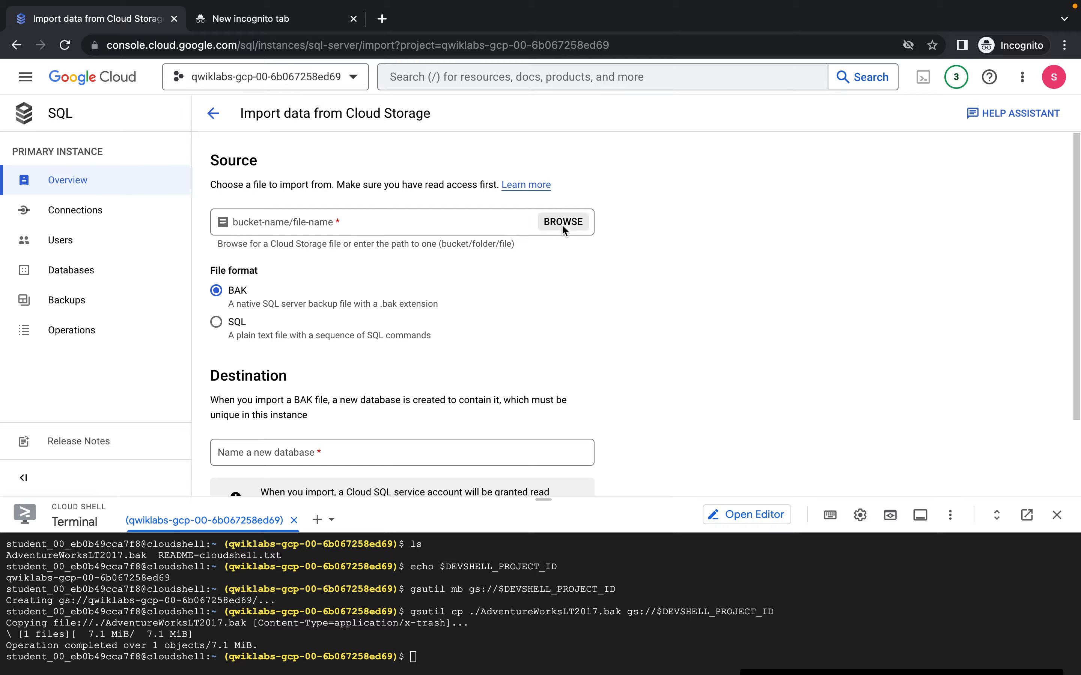
pyautogui.click(564, 225)
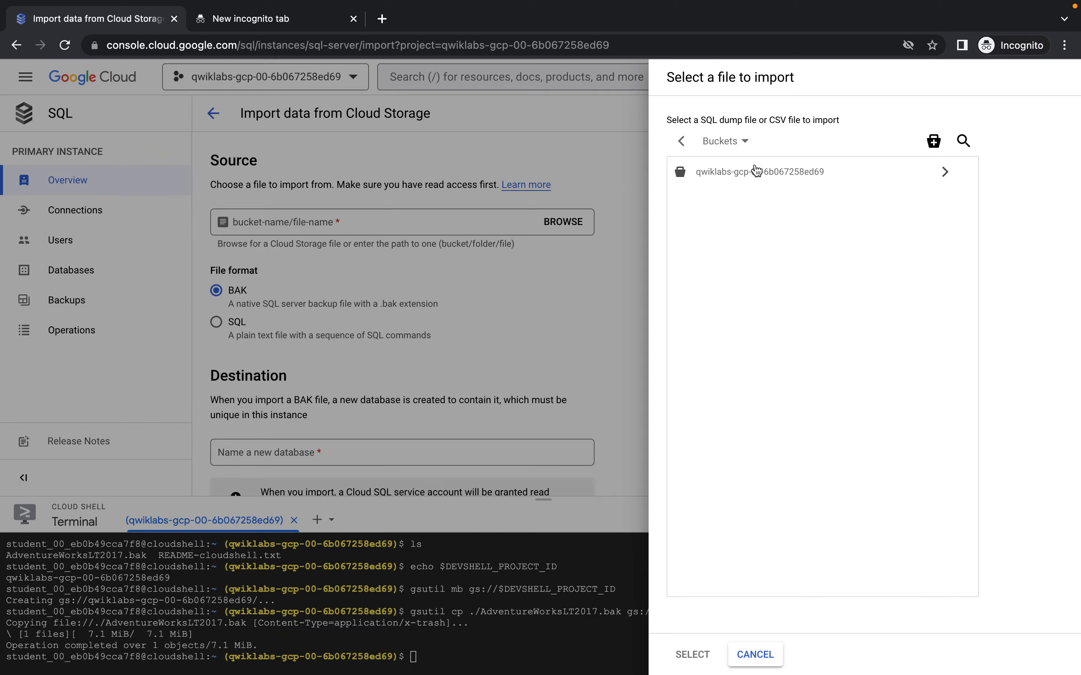
pyautogui.click(947, 172)
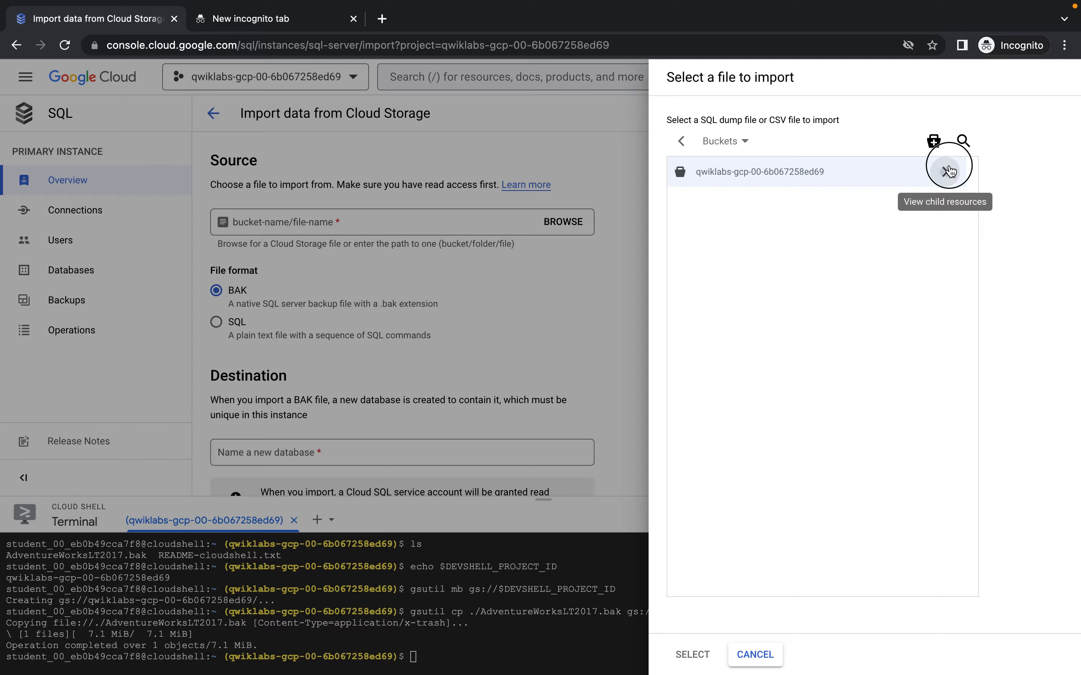
pyautogui.click(825, 177)
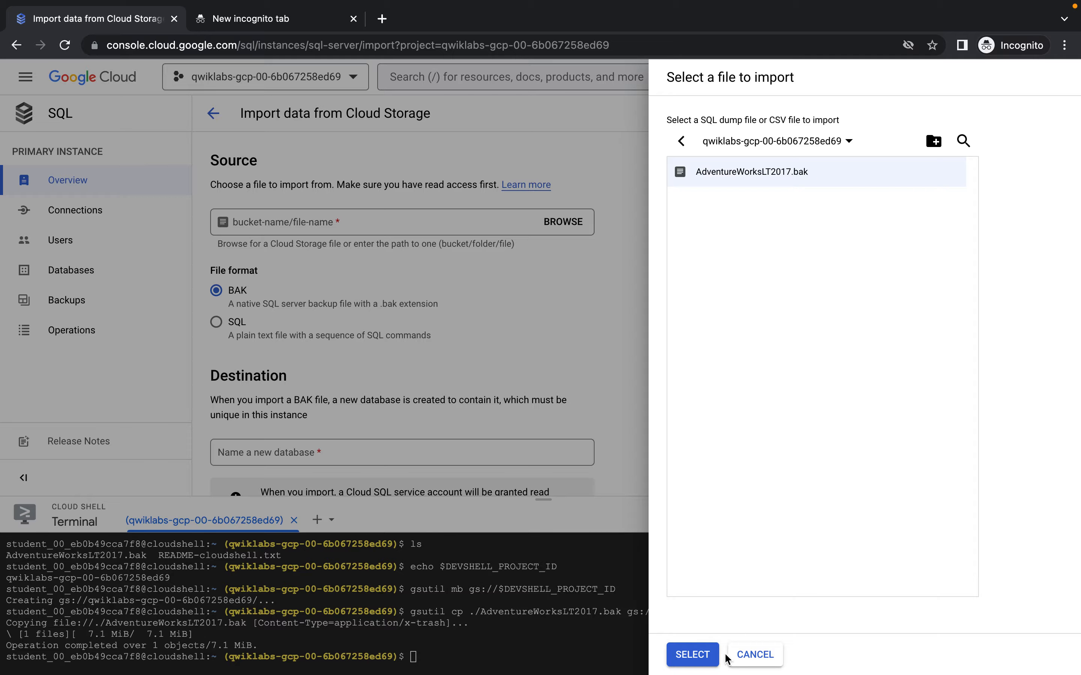
pyautogui.click(693, 655)
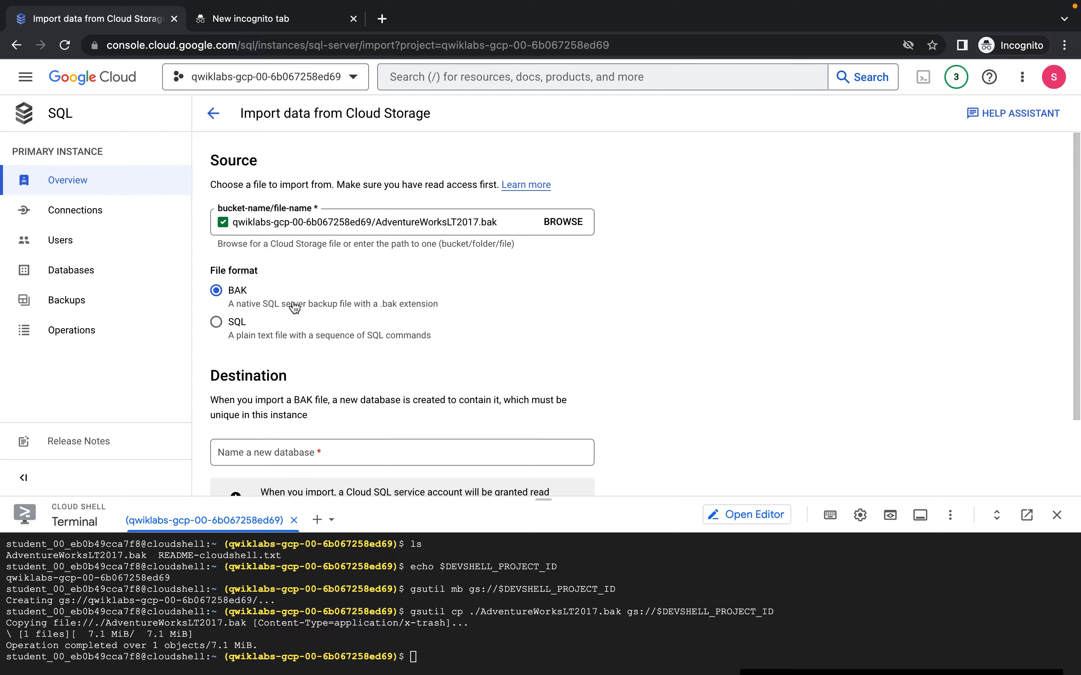
# Name the new destination database AdventureWorks, copying the name from lab step 11, and run the import
pyautogui.scroll(-2, 346, 313)
pyautogui.click(313, 358)
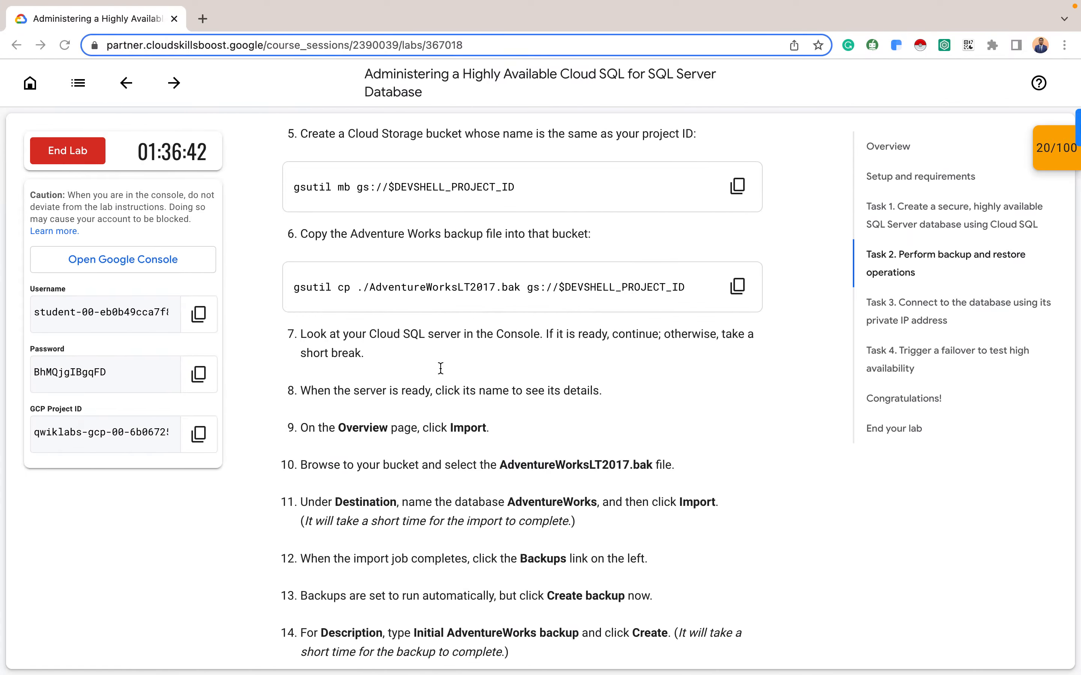
pyautogui.scroll(-2, 526, 387)
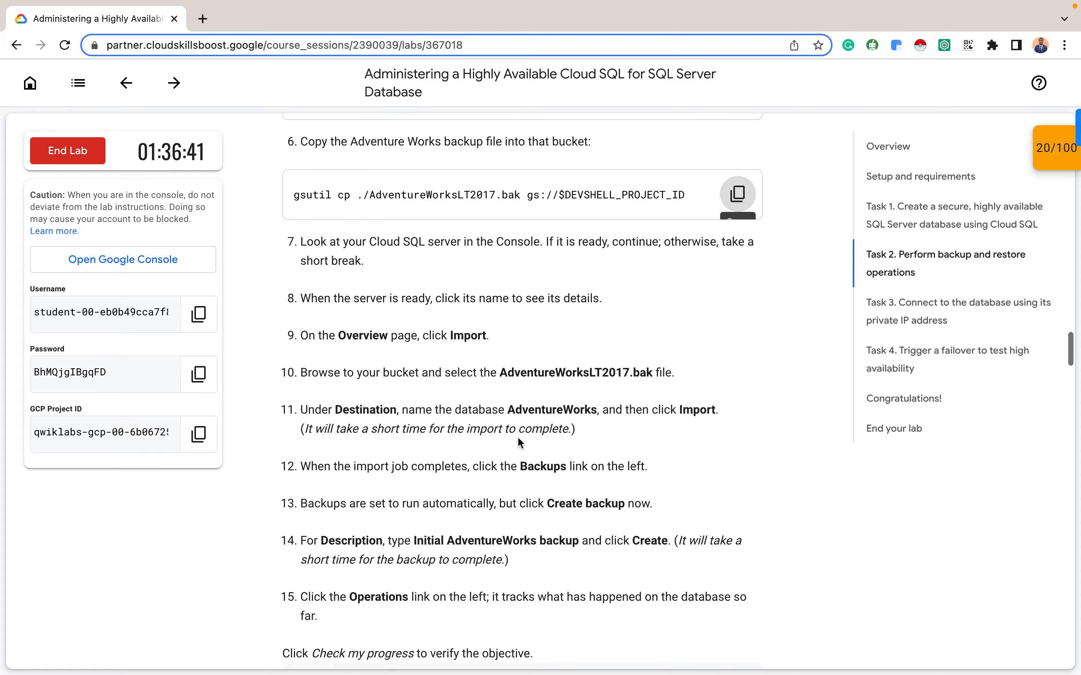
pyautogui.moveTo(511, 409); pyautogui.dragTo(596, 408)
pyautogui.hotkey('ctrl', 'c')
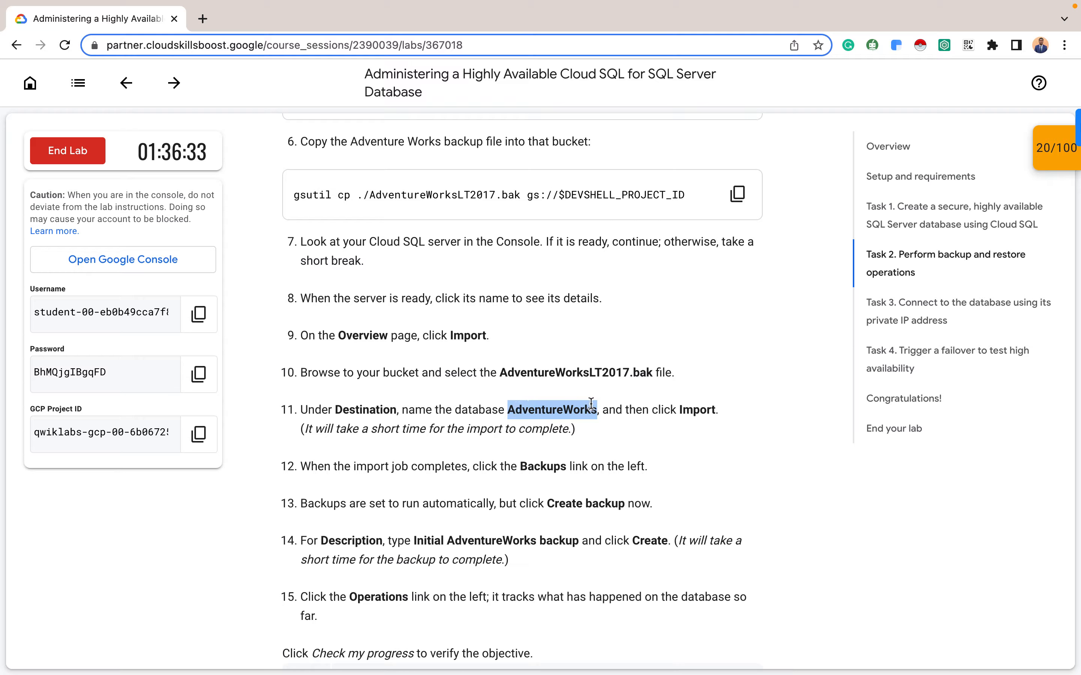
pyautogui.hotkey('ctrl', 'Right')
pyautogui.click(383, 356)
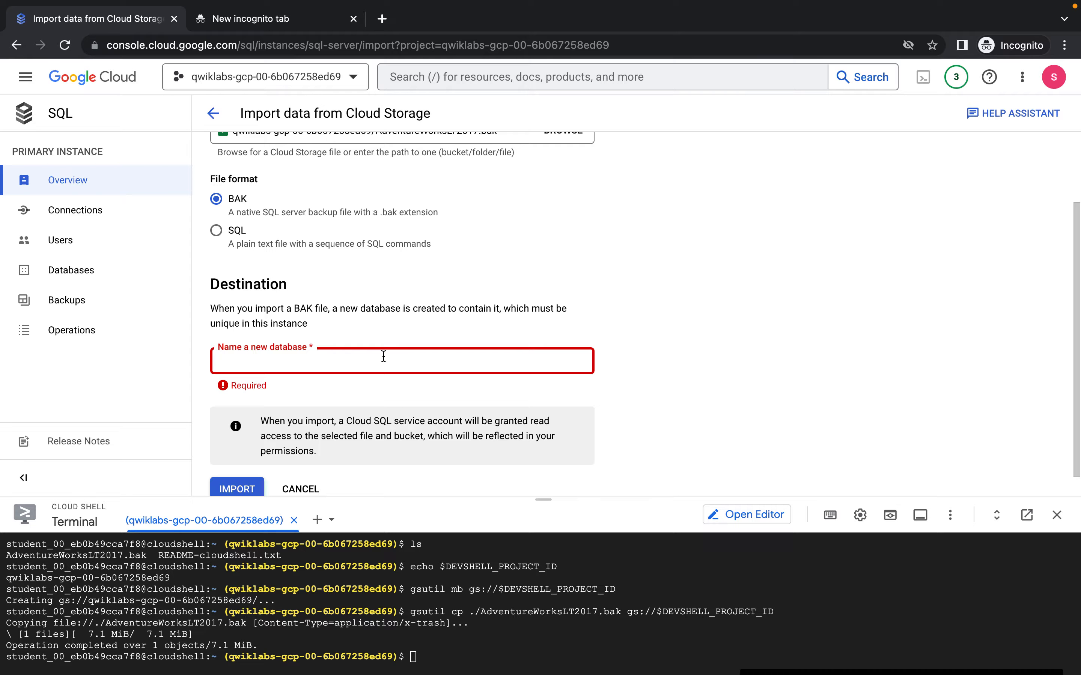
pyautogui.hotkey('ctrl', 'v')
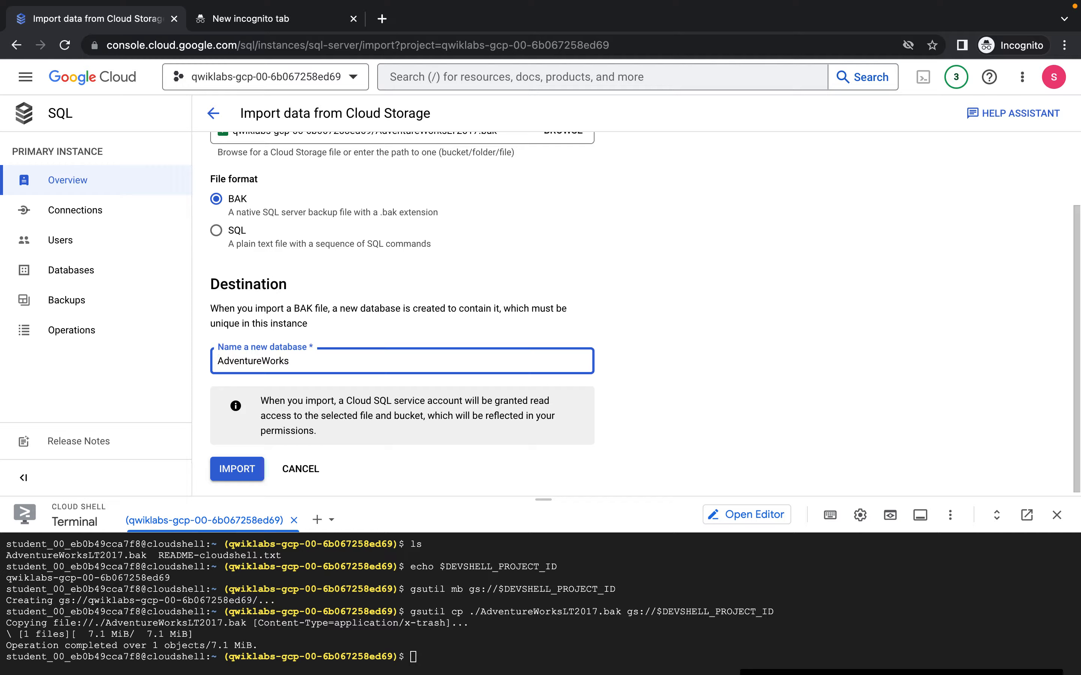
pyautogui.scroll(-1, 501, 325)
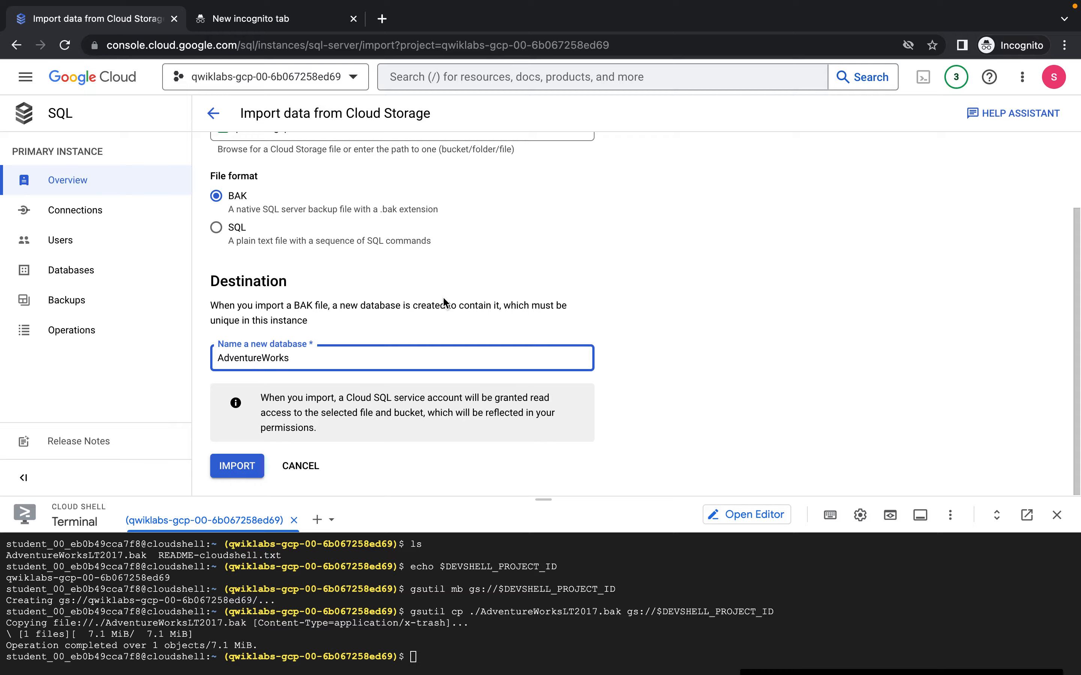
pyautogui.click(244, 464)
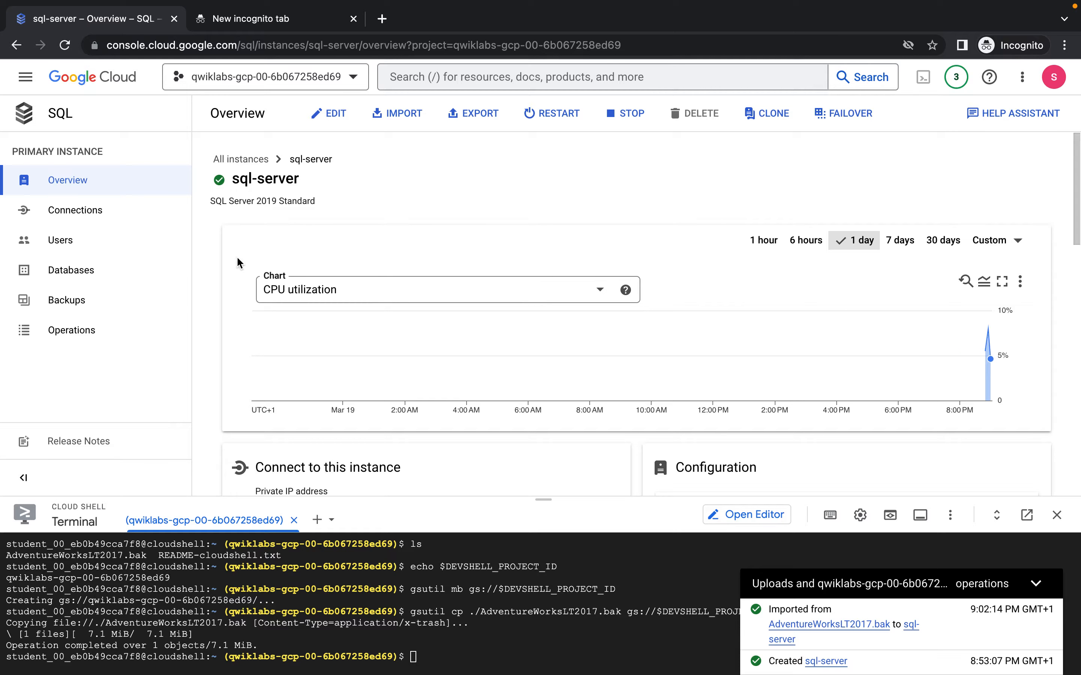
# Copy the backup description "Initial AdventureWorks backup" from step 14 of the lab instructions
pyautogui.hotkey('ctrl', 'Left')
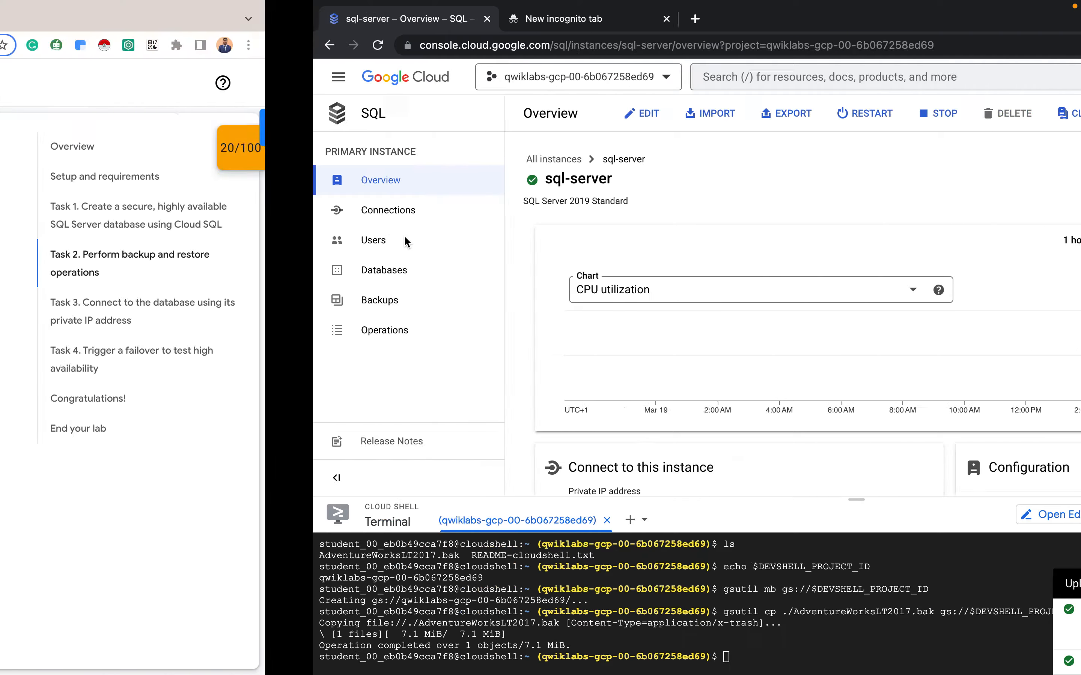
pyautogui.scroll(-3, 449, 366)
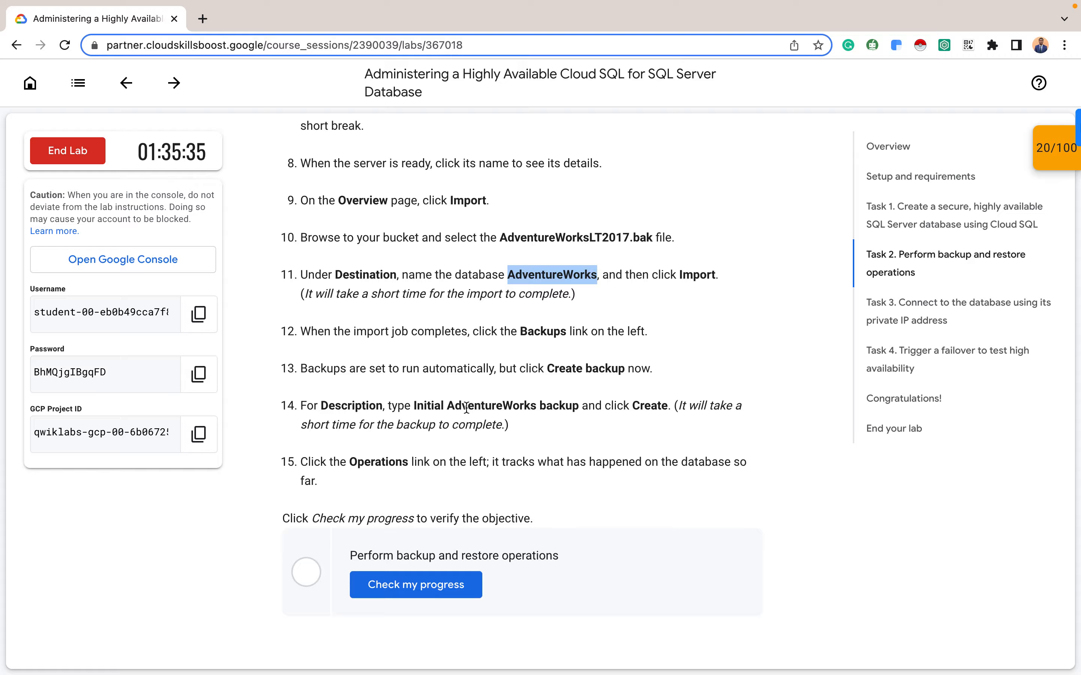
pyautogui.moveTo(415, 403); pyautogui.dragTo(578, 403)
pyautogui.press('super+c')
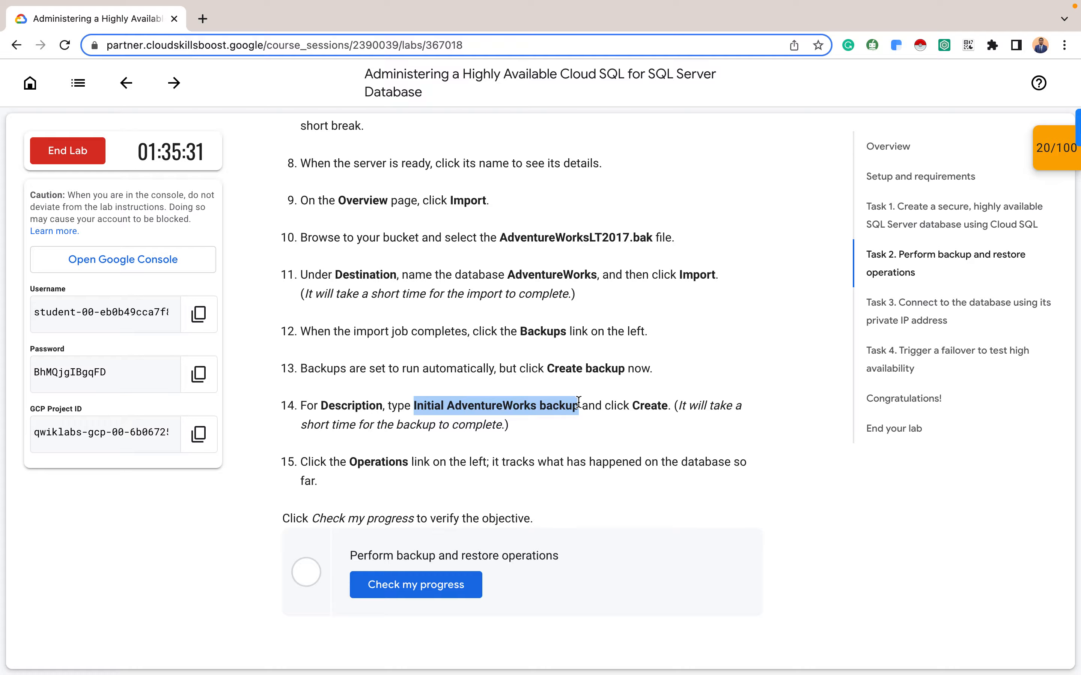
# Create an on-demand backup of the sql-server instance with the description "Initial AdventureWorks backup"
pyautogui.hotkey('ctrl', 'Right')
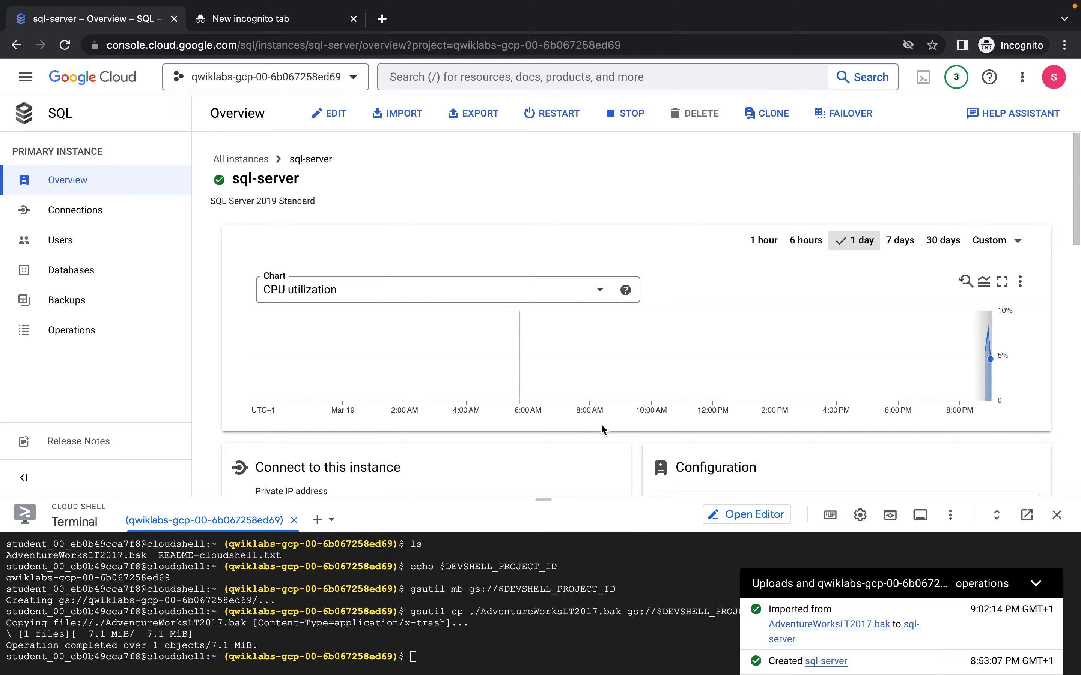
pyautogui.click(92, 301)
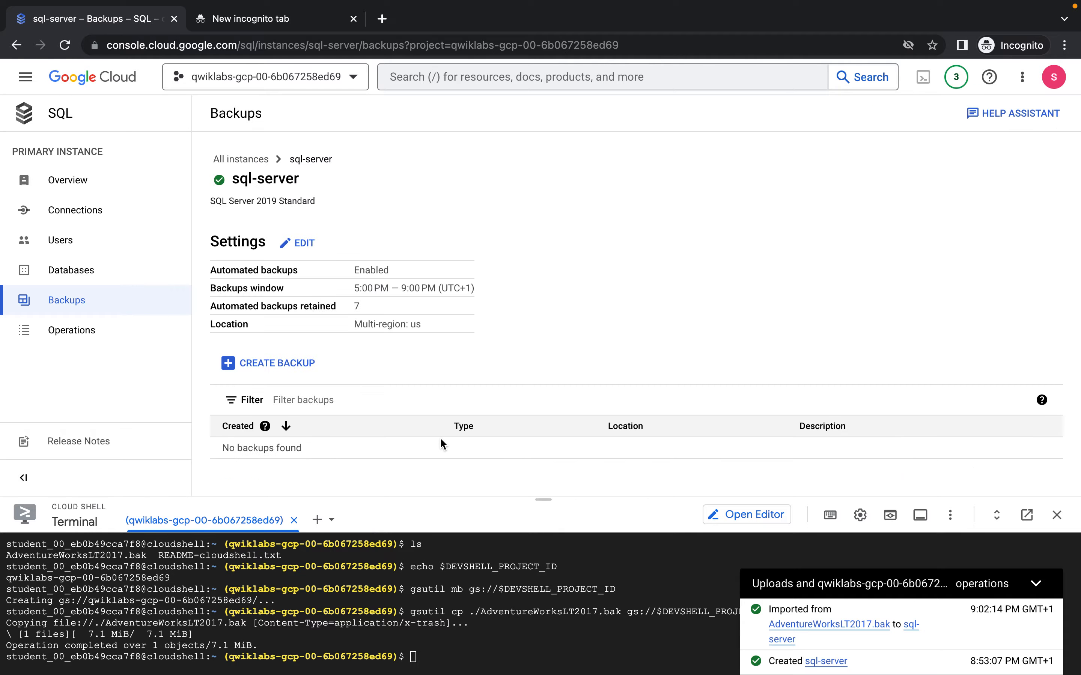
pyautogui.click(276, 363)
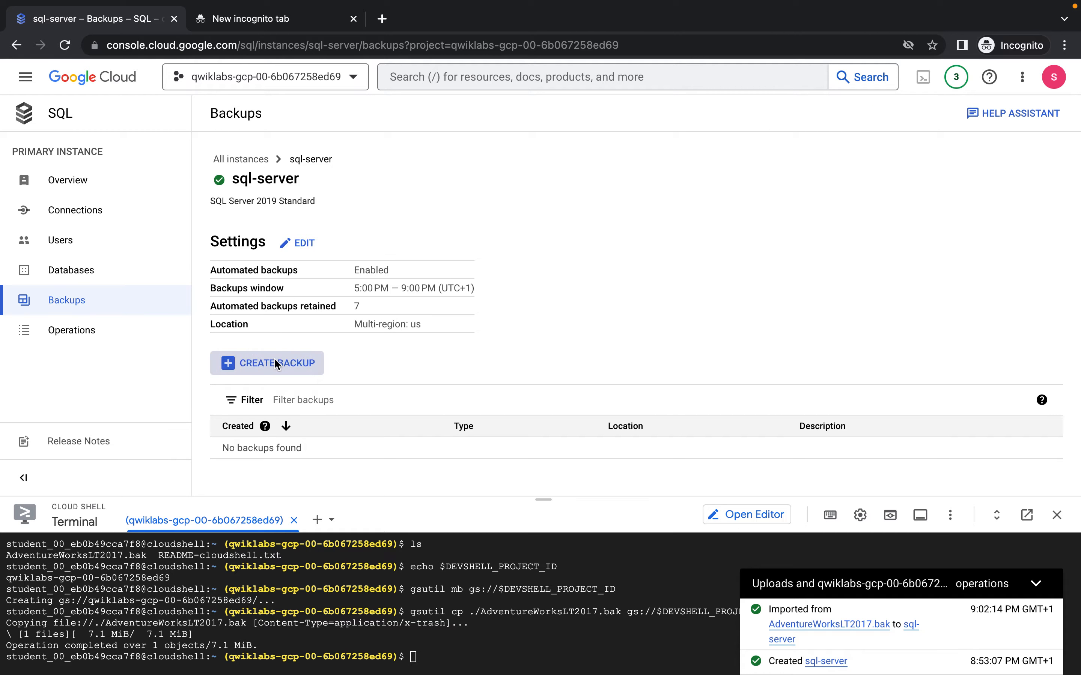
pyautogui.click(758, 258)
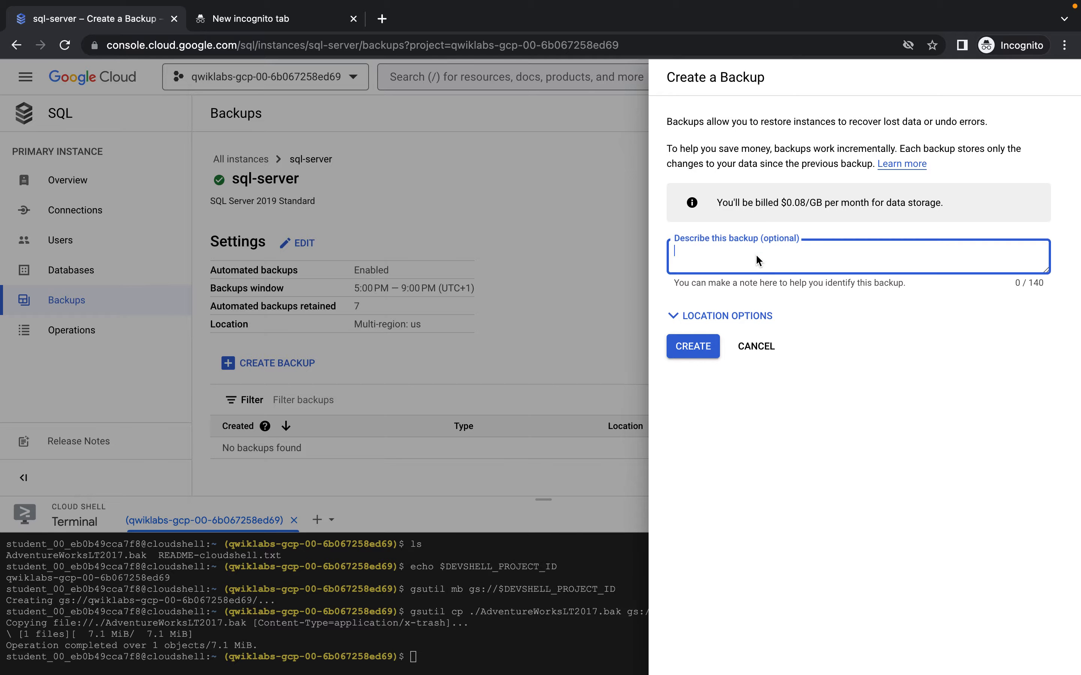
pyautogui.press('super+v')
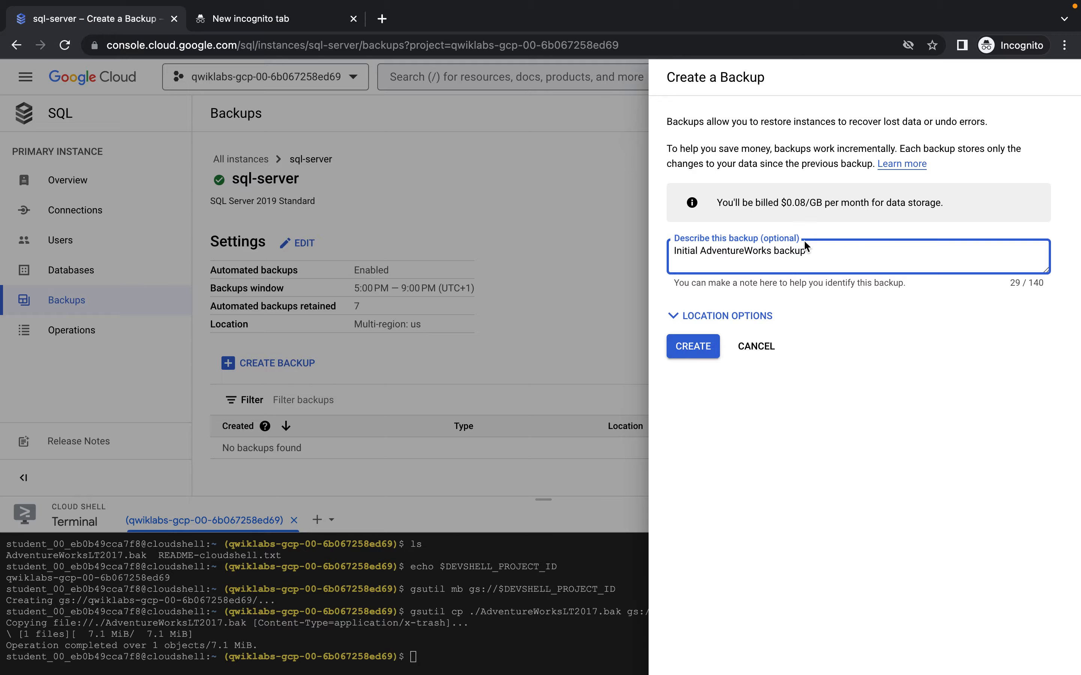
pyautogui.click(710, 352)
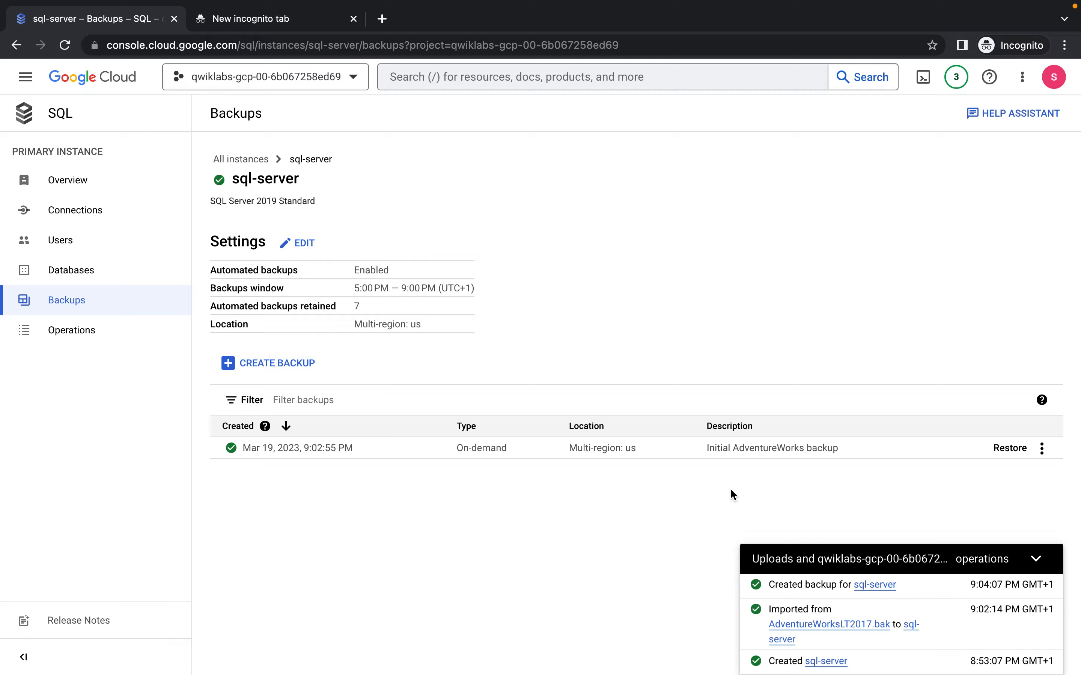
# Return to the lab instructions and check progress for the "Perform backup and restore operations" objective
pyautogui.hotkey('ctrl', 'Left')
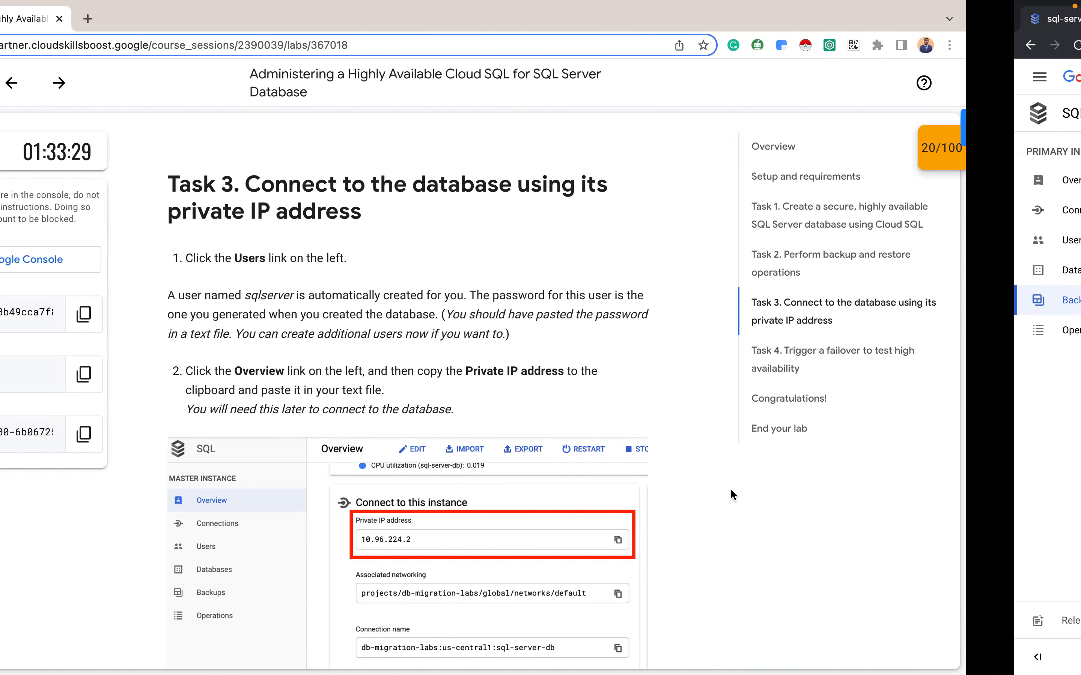
pyautogui.scroll(1, 568, 409)
pyautogui.scroll(5, 569, 410)
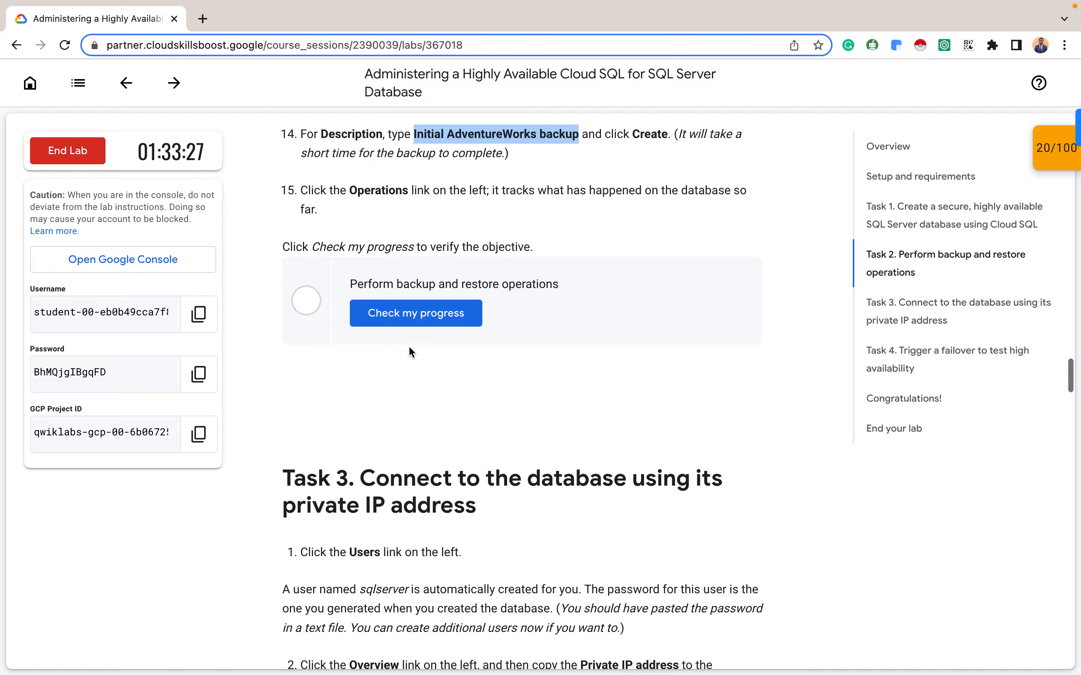
pyautogui.click(444, 319)
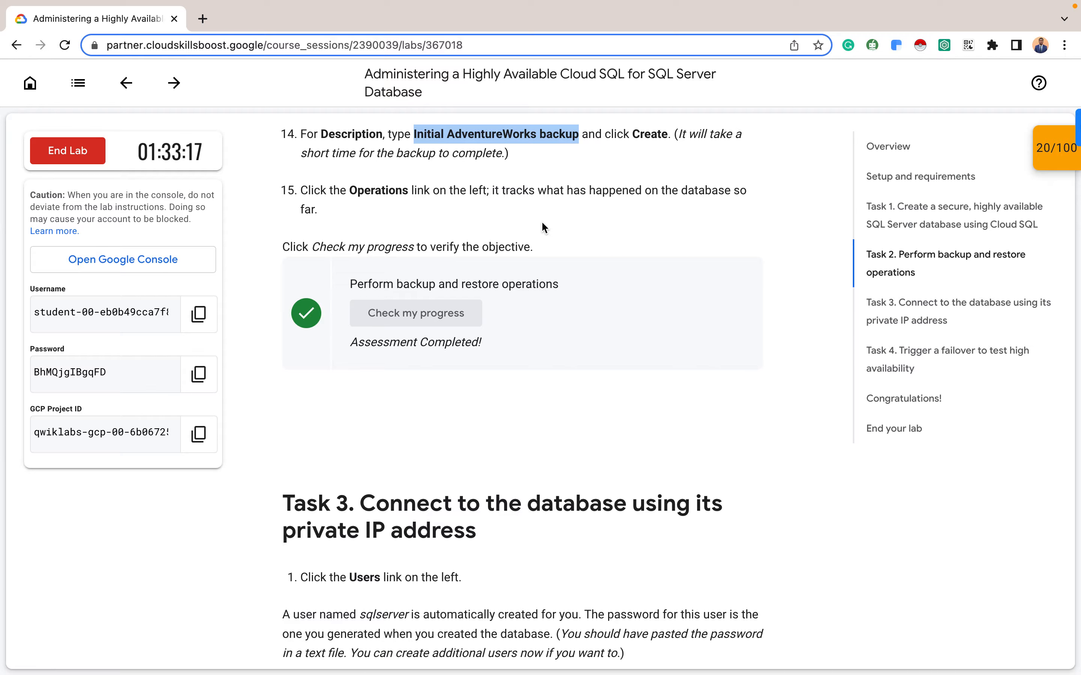
# Review the sql-server instance's operations log and read the first steps of Task 3 in the lab instructions
pyautogui.hotkey('ctrl', 'Right')
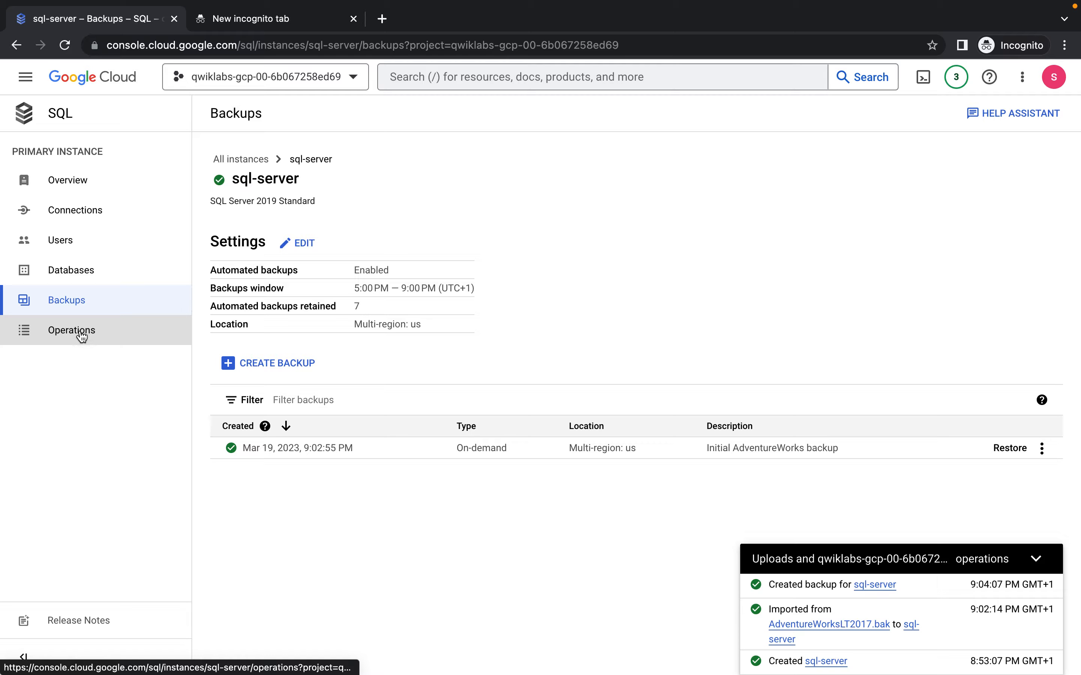
pyautogui.click(84, 332)
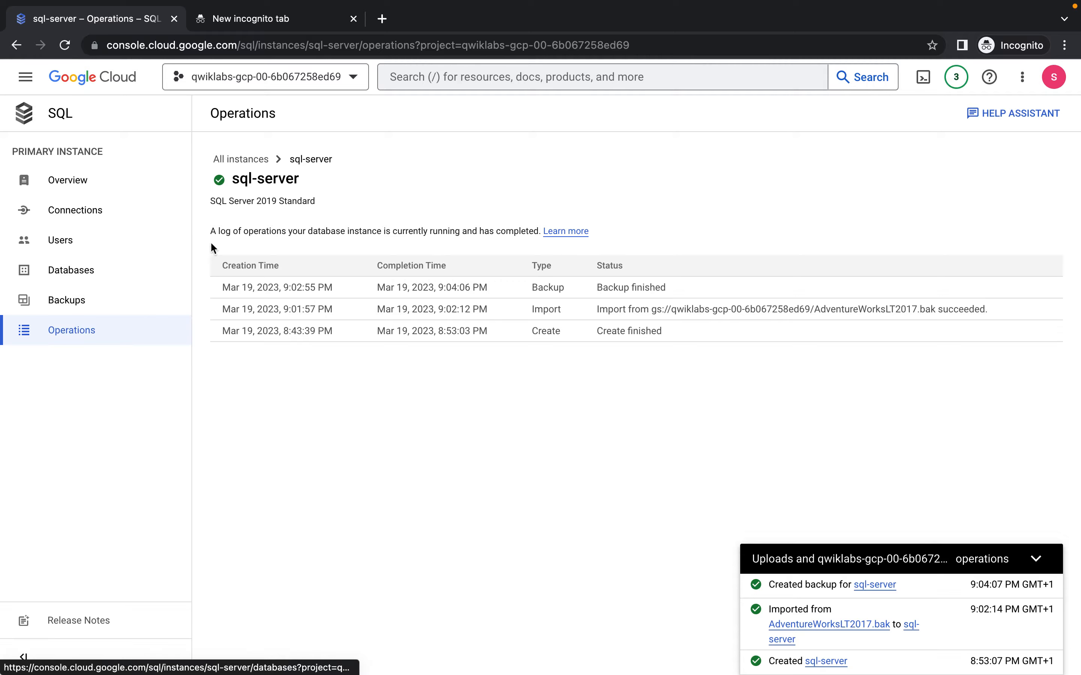
pyautogui.hotkey('ctrl', 'Left')
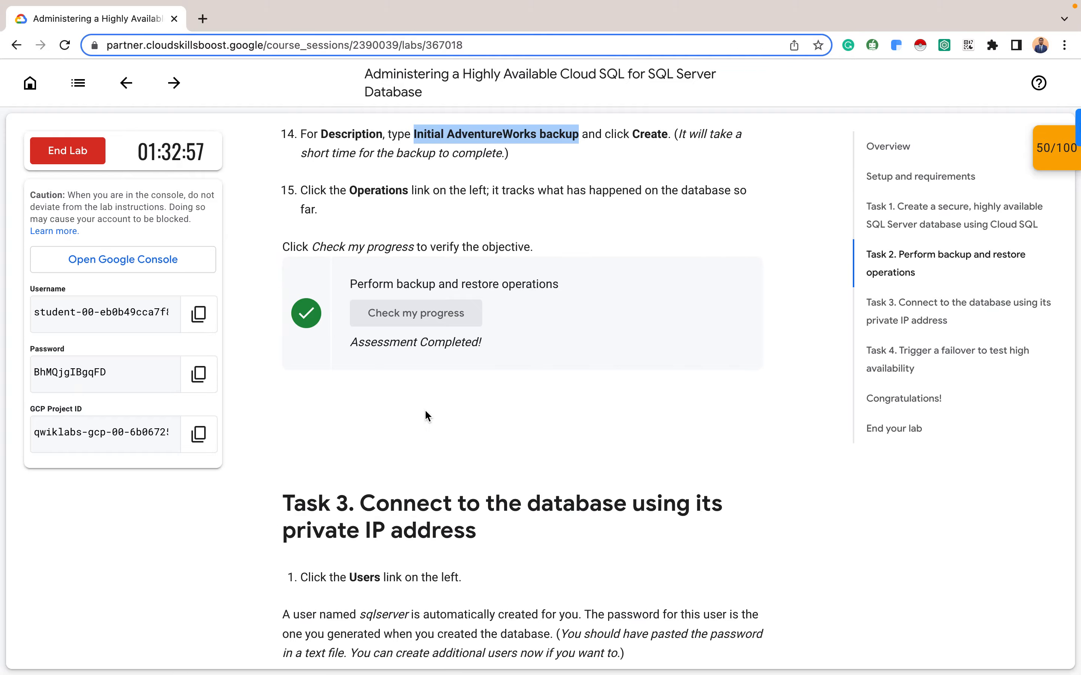
pyautogui.scroll(-5, 424, 409)
pyautogui.scroll(-3, 463, 308)
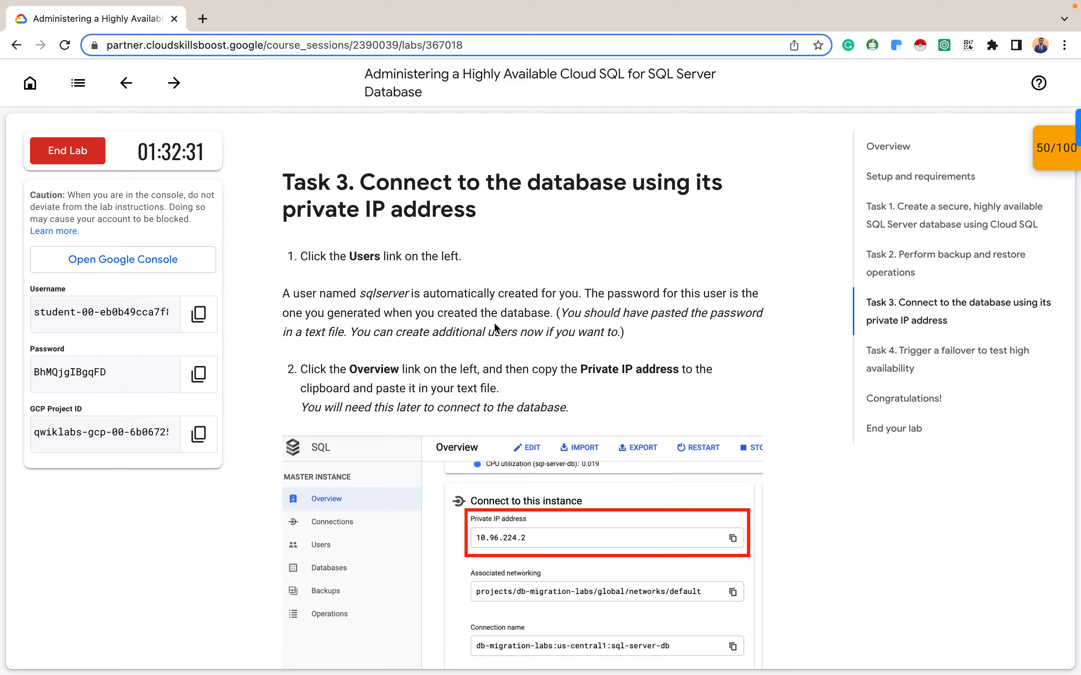
pyautogui.scroll(-2, 510, 382)
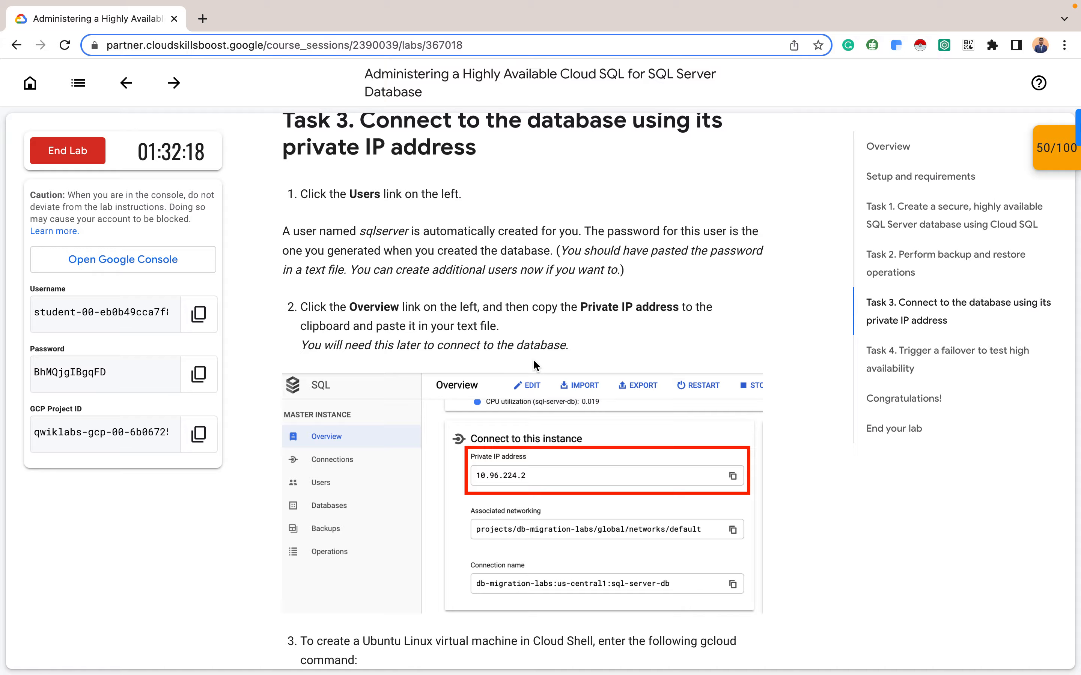
pyautogui.scroll(-2, 532, 359)
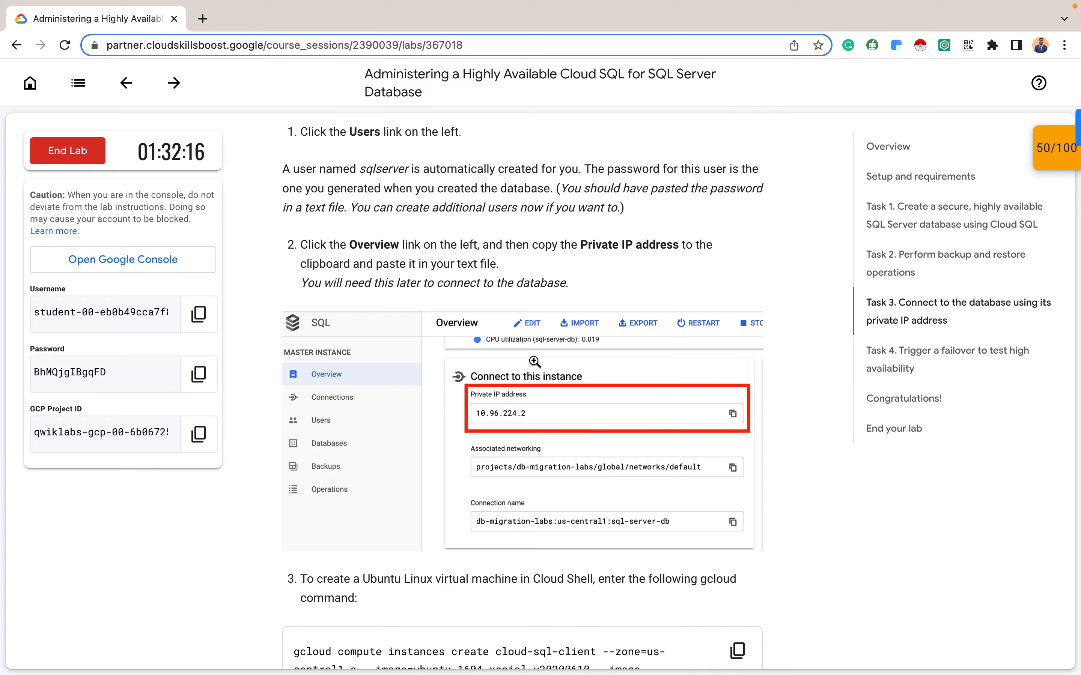
# Open the sql-server instance's overview and copy its private IP address
pyautogui.hotkey('ctrl', 'Right')
pyautogui.click(117, 195)
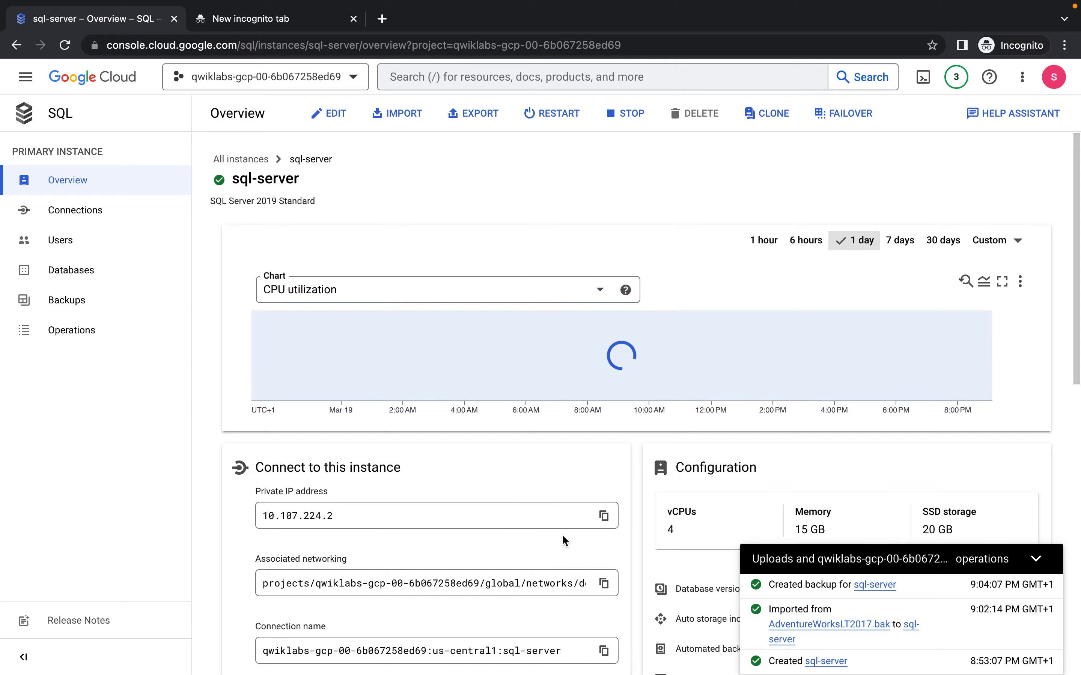
pyautogui.click(603, 515)
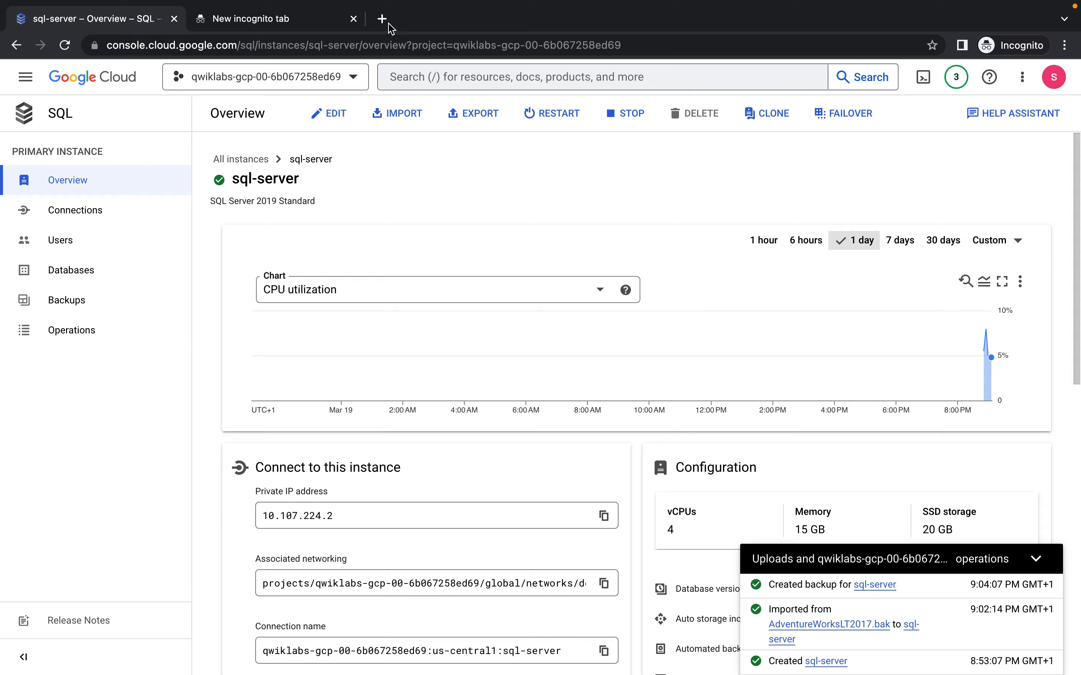
pyautogui.scroll(-2, 491, 501)
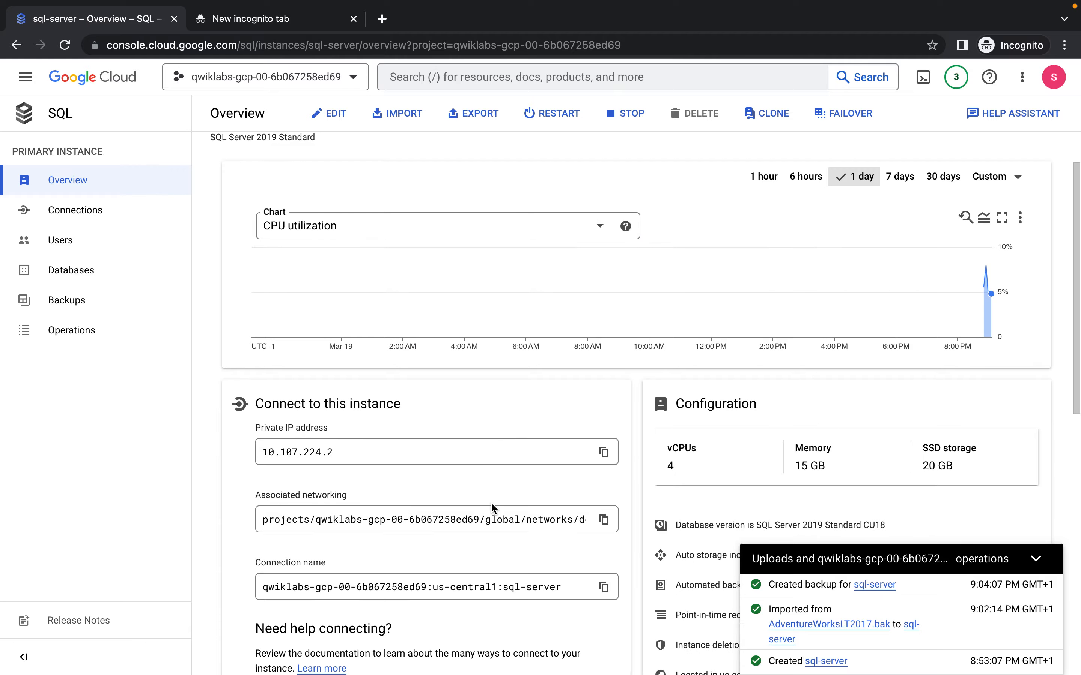
# Duplicate the browser tab showing the sql-server overview and switch to the duplicate
pyautogui.rightClick(108, 15)
pyautogui.click(162, 112)
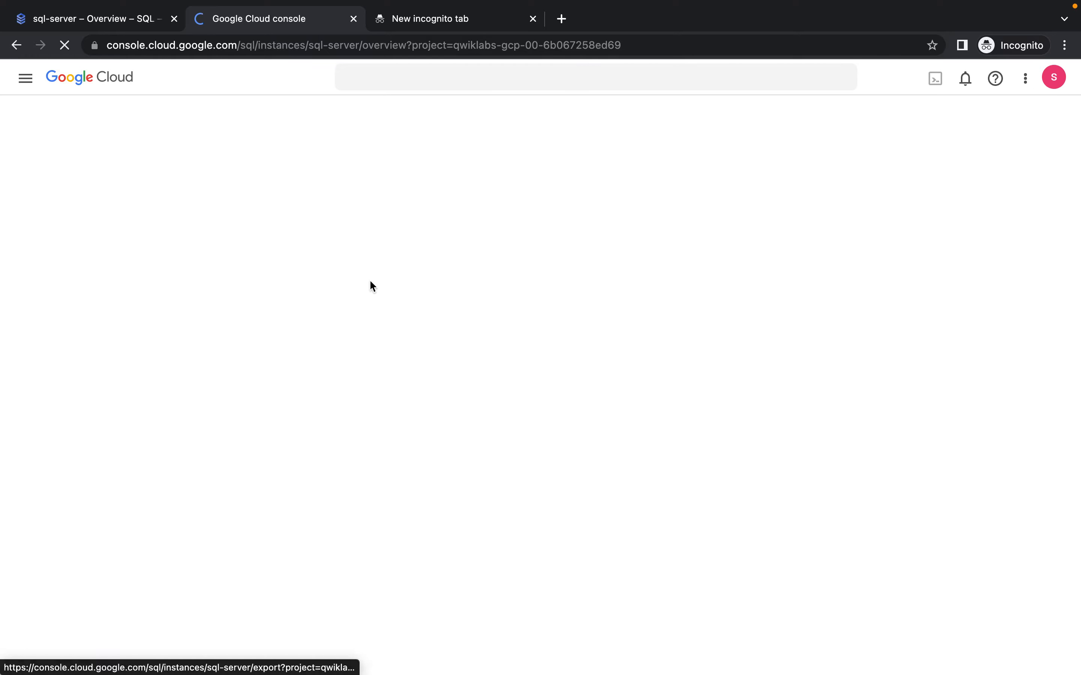
pyautogui.click(118, 19)
pyautogui.moveTo(254, 4)
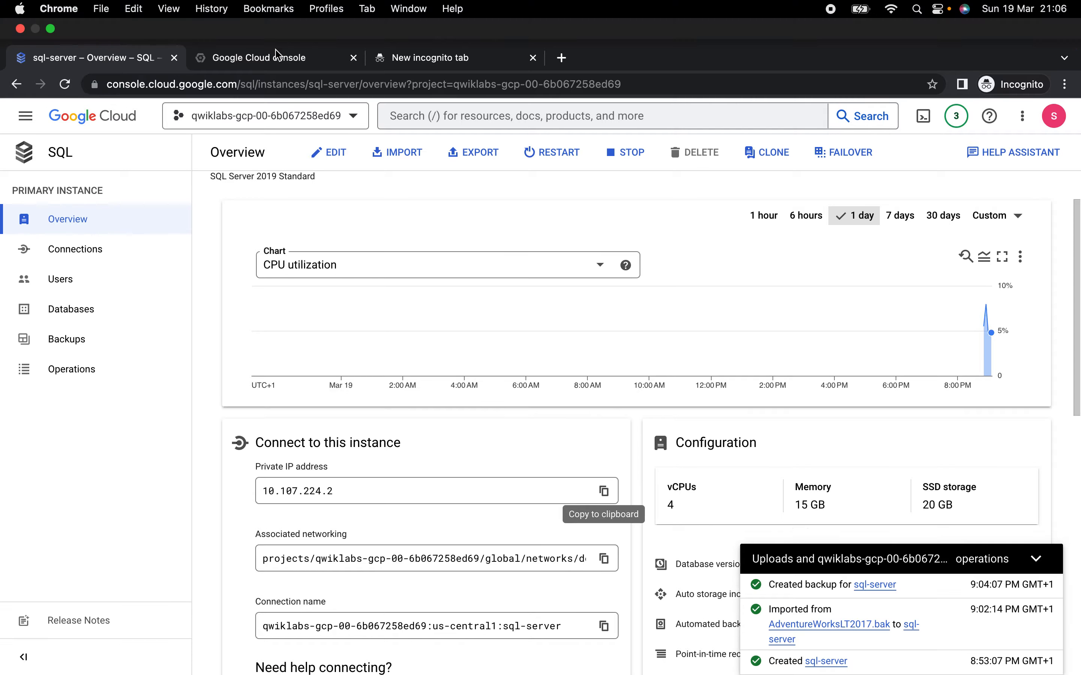
pyautogui.click(286, 54)
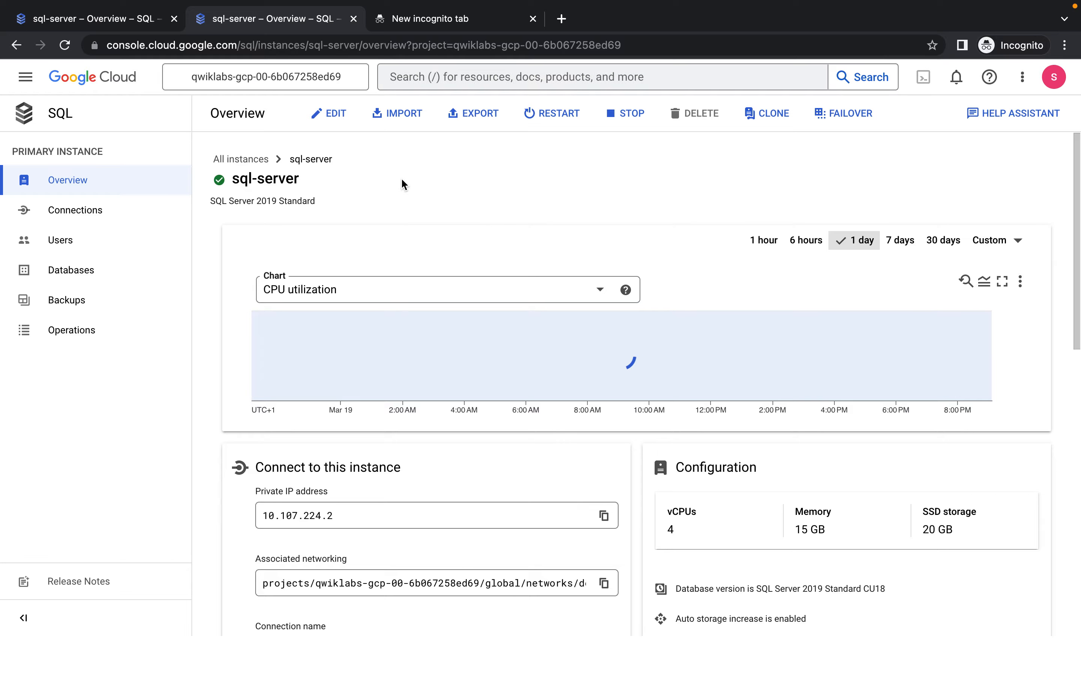
# Copy the gcloud command for creating the Ubuntu virtual machine from step 3 of lab Task 3
pyautogui.hotkey('ctrl', 'Left')
pyautogui.scroll(-4, 451, 230)
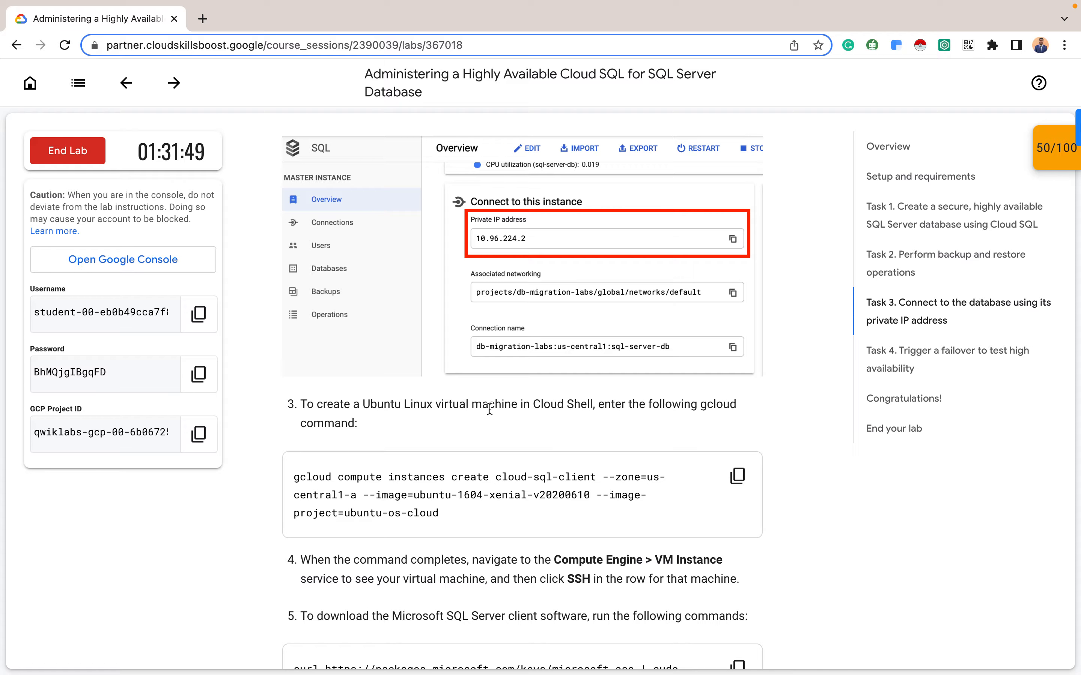
pyautogui.click(738, 476)
pyautogui.hotkey('ctrl', 'Right')
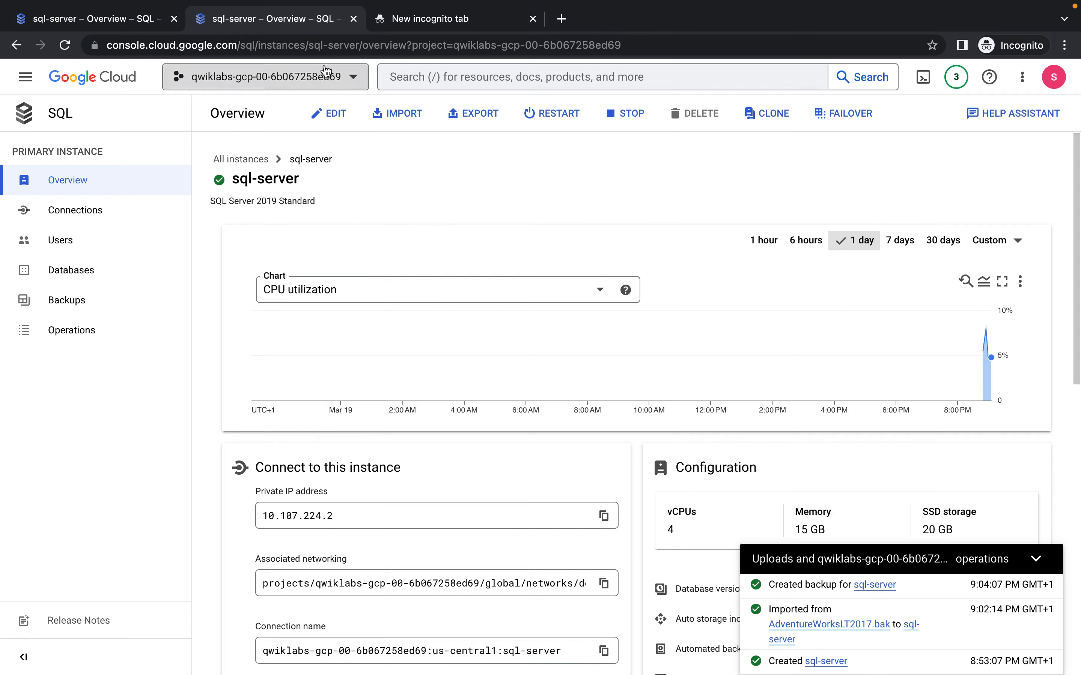
# In an enlarged Cloud Shell, run the copied command to create cloud-sql-client in us-central1-a from image ubuntu-1604-xenial-v20200610 in project ubuntu-os-cloud
pyautogui.click(427, 24)
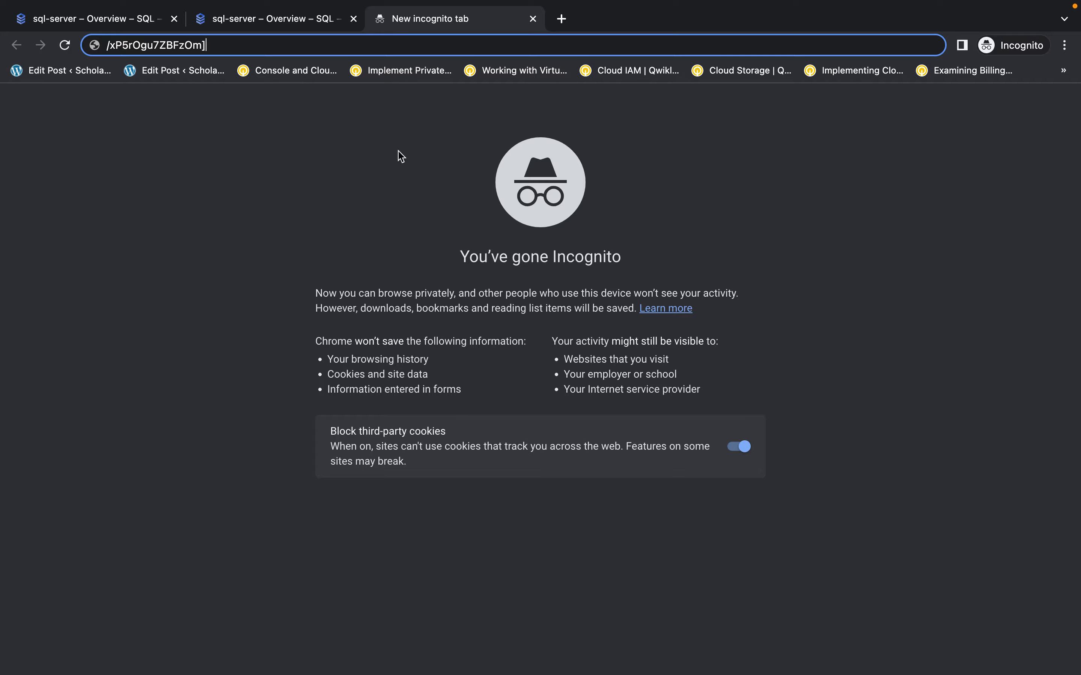
pyautogui.click(282, 29)
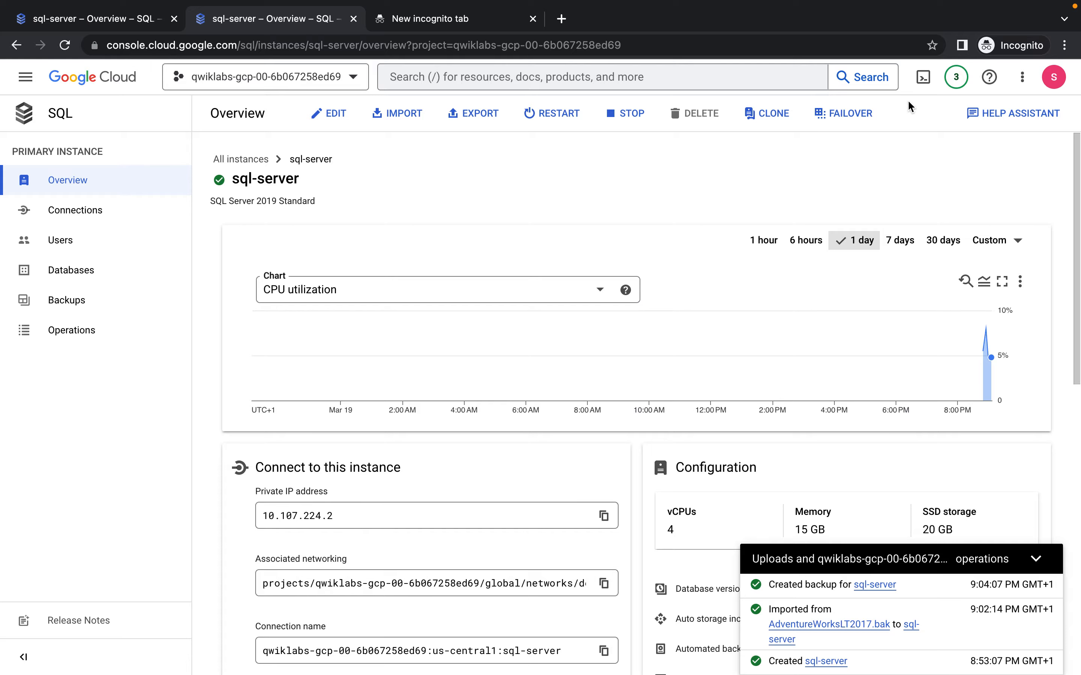
pyautogui.click(921, 87)
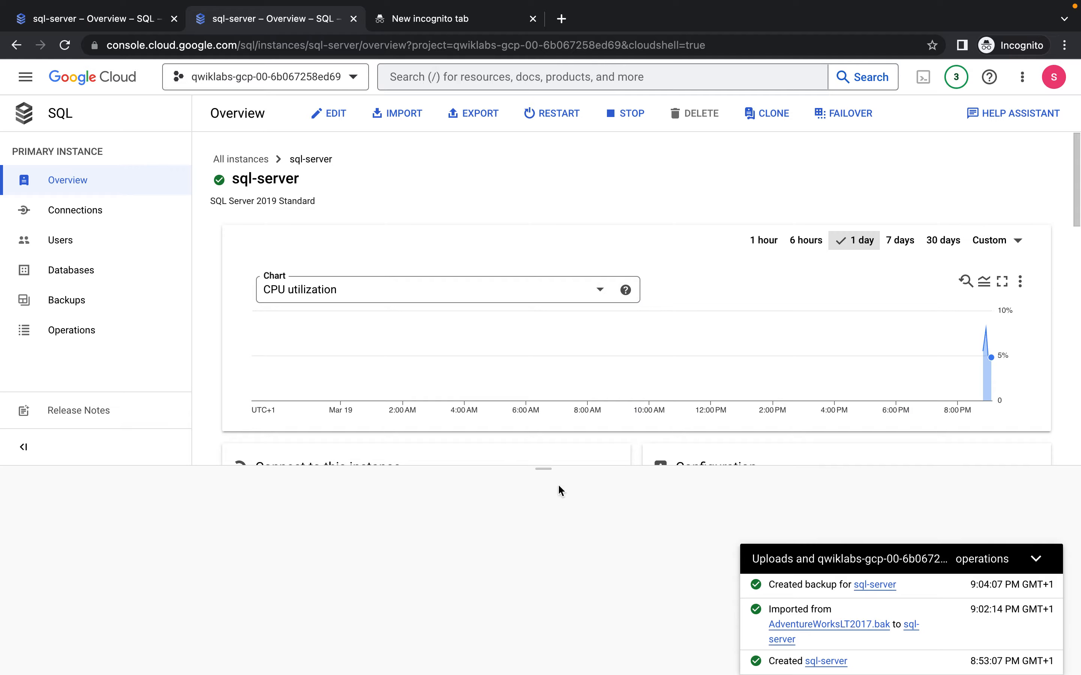
pyautogui.moveTo(544, 469); pyautogui.dragTo(543, 315)
pyautogui.moveTo(1036, 597)
pyautogui.click(1036, 558)
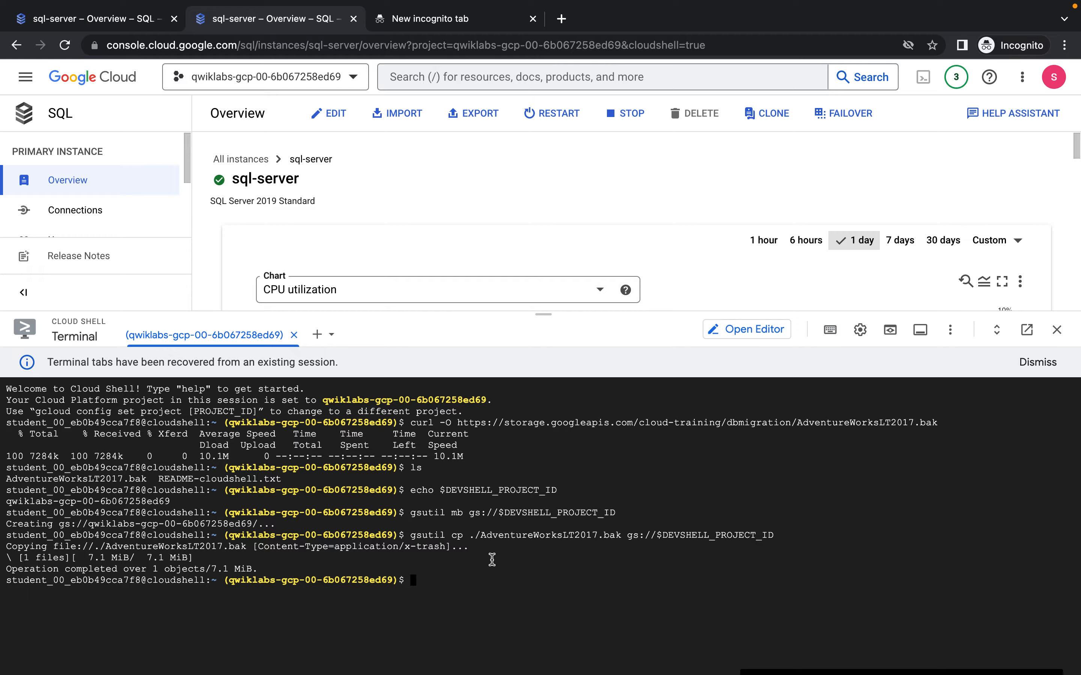
pyautogui.hotkey('ctrl', 'v')
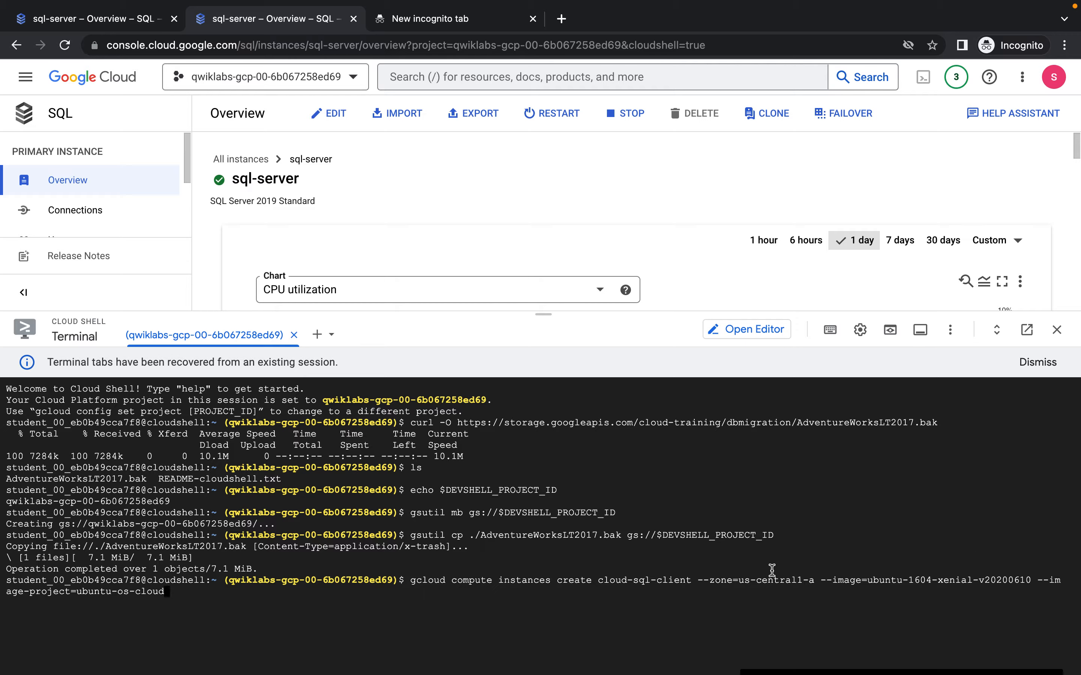
pyautogui.press('Return')
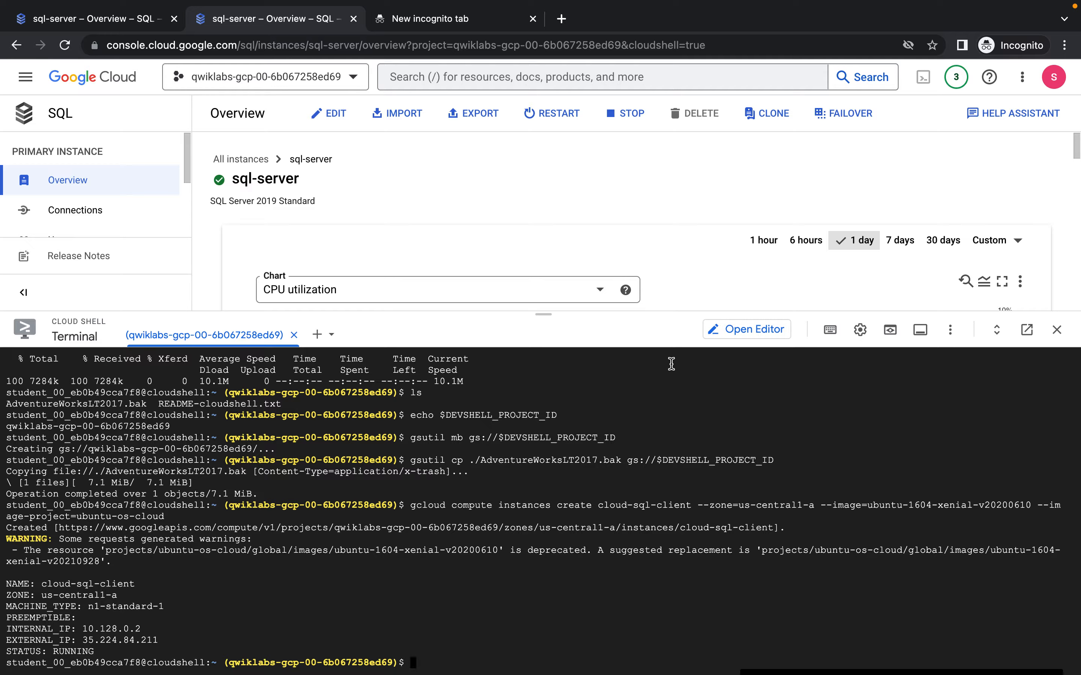
# Open the Compute Engine VM instances list and shrink the terminal pane to show the cloud-sql-client row
pyautogui.click(26, 77)
pyautogui.moveTo(116, 367)
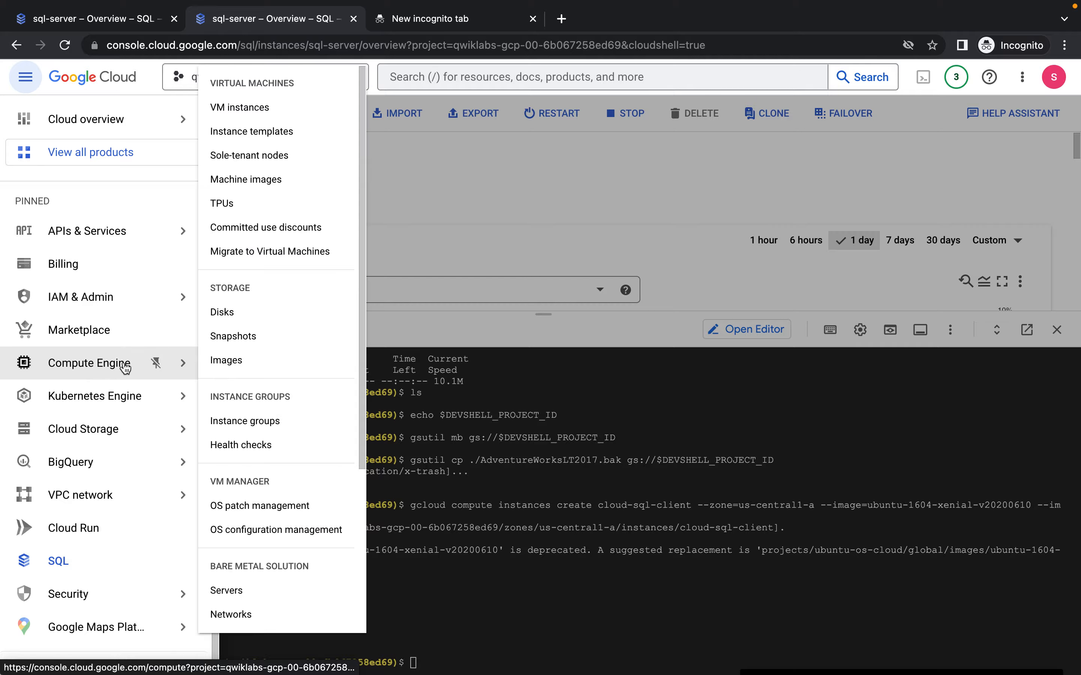
pyautogui.click(256, 120)
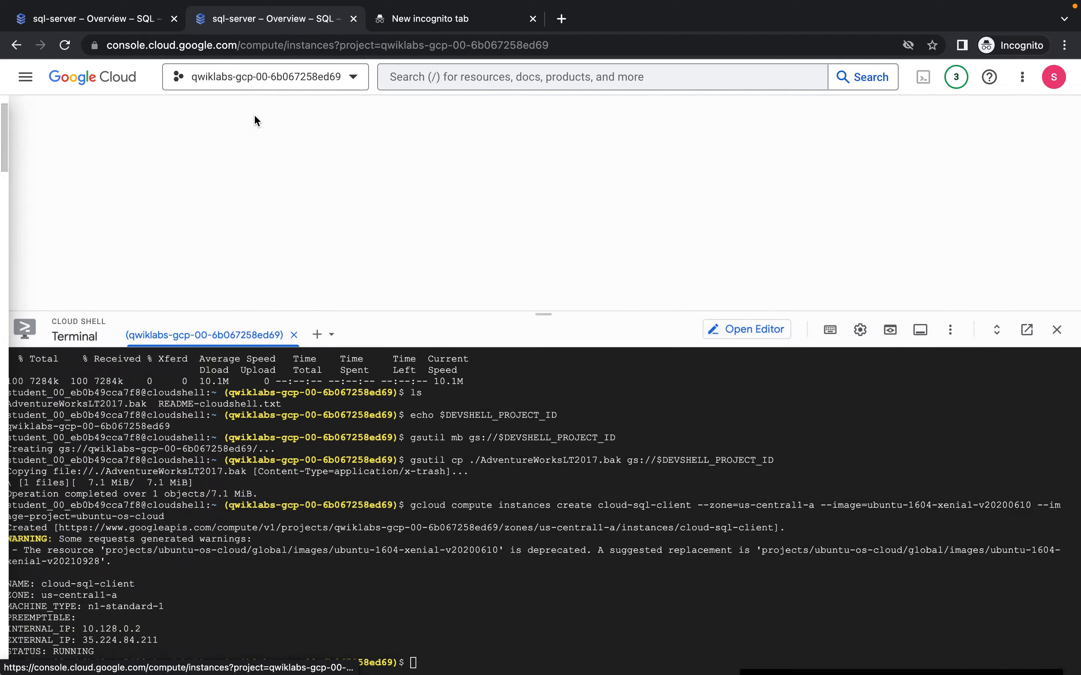
pyautogui.moveTo(545, 312); pyautogui.dragTo(543, 342)
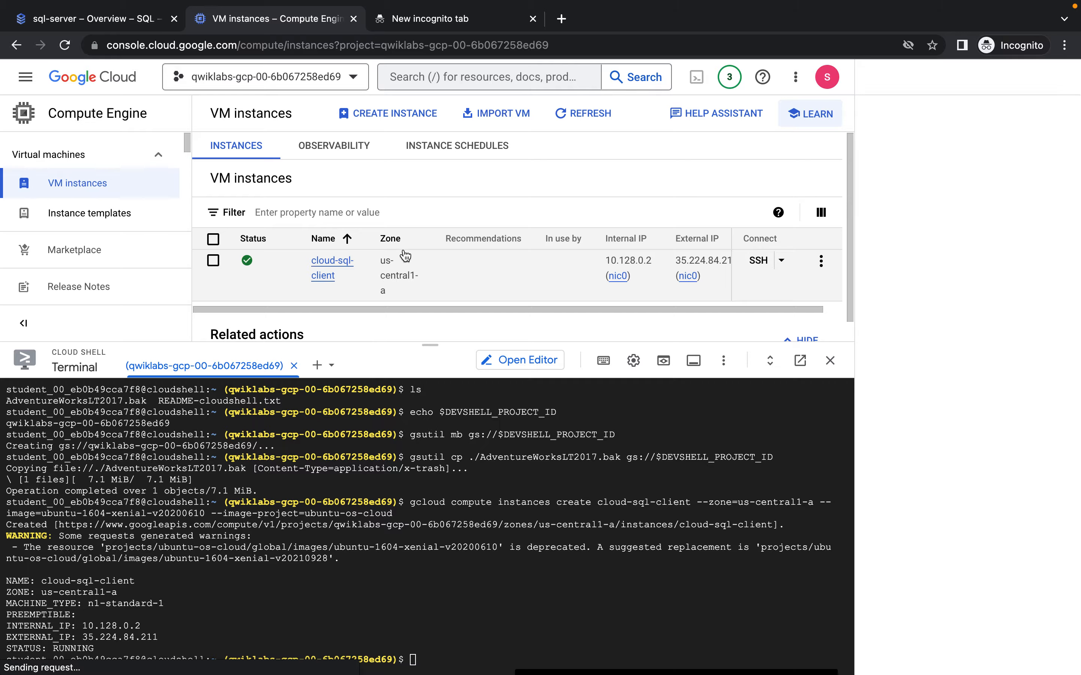
# Dismiss the side panel beside the VM instances list and open an SSH session to cloud-sql-client
pyautogui.click(1059, 79)
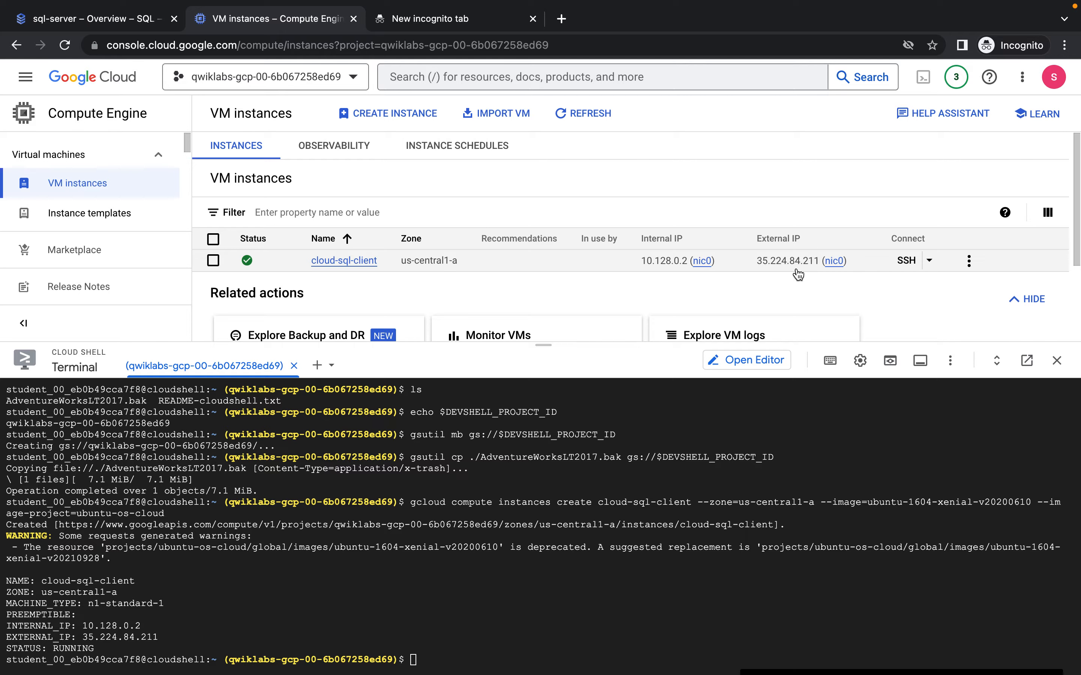
pyautogui.click(905, 262)
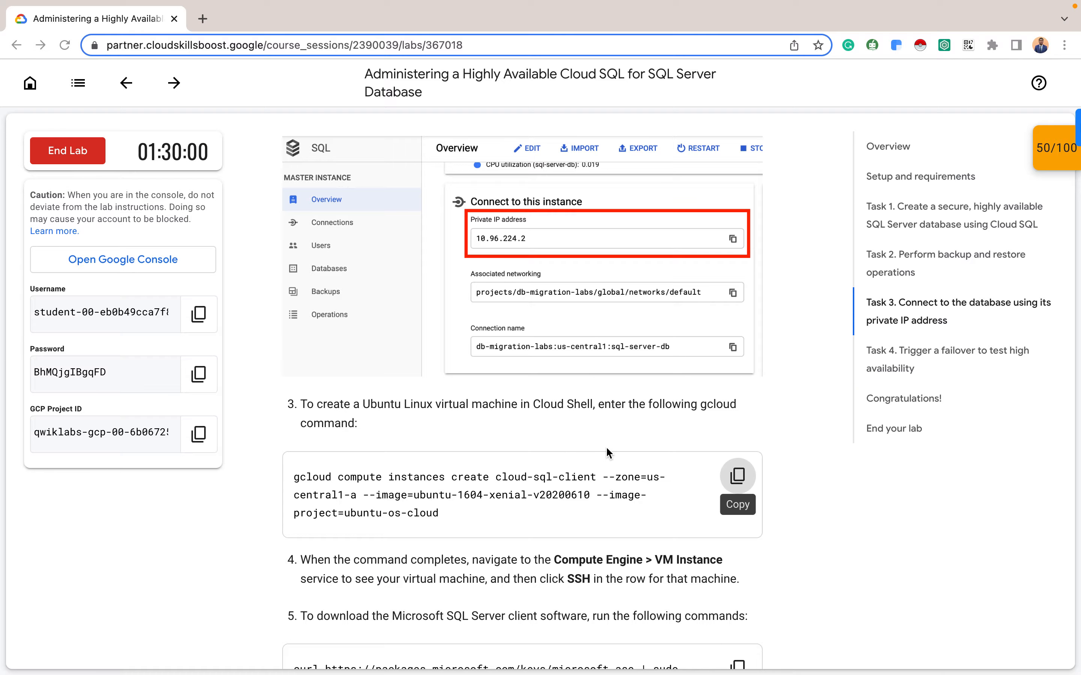
# Copy the lab's step 5 curl commands and run them on cloud-sql-client to add Microsoft's package key and msprod.list source
pyautogui.scroll(-3, 606, 450)
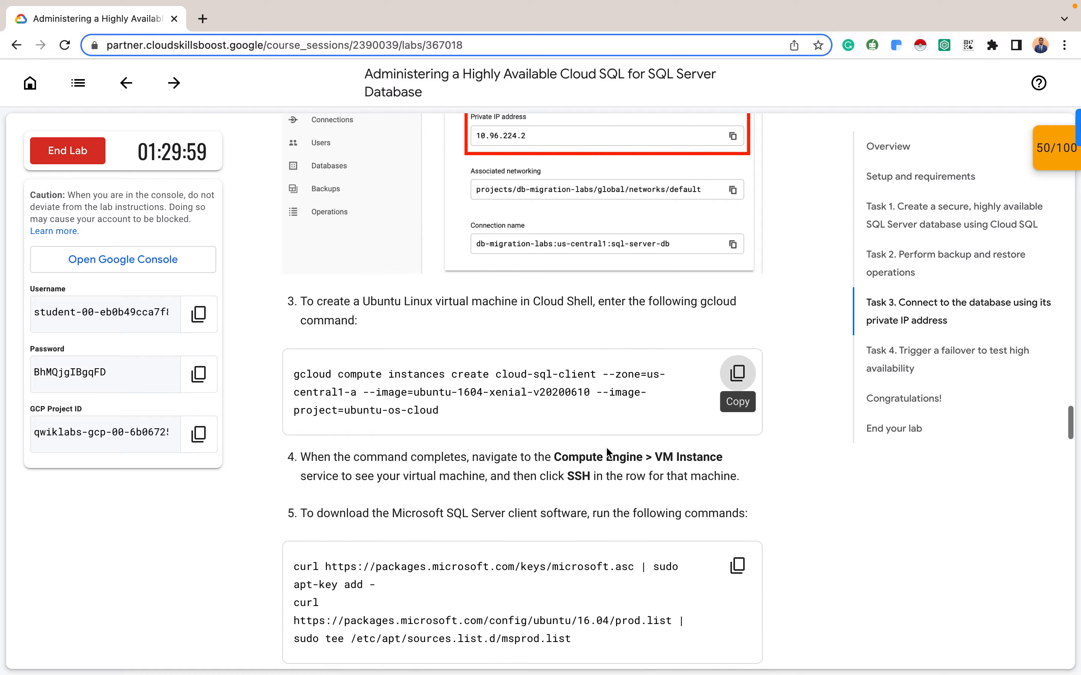
pyautogui.scroll(-5, 605, 446)
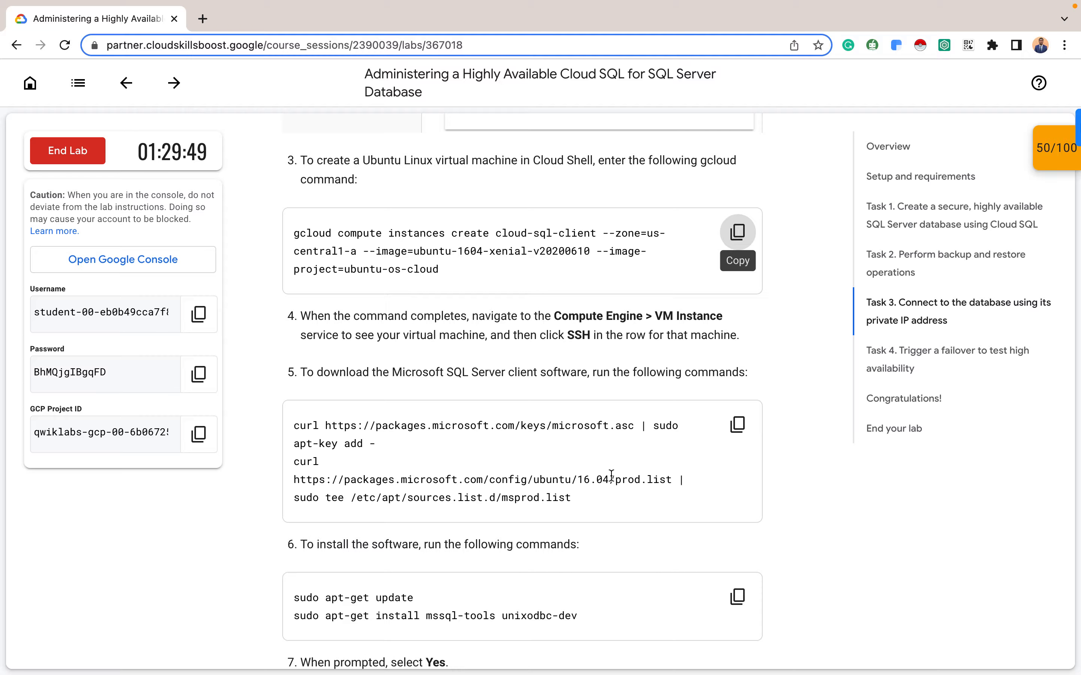
pyautogui.click(732, 427)
pyautogui.hotkey('ctrl', 'Right')
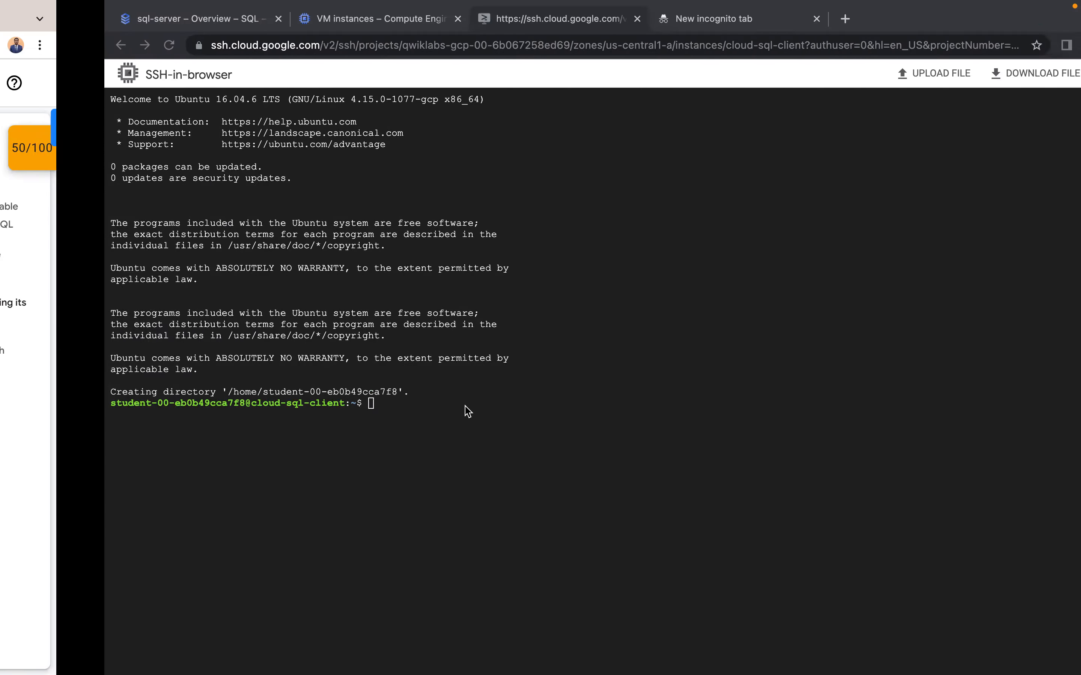
pyautogui.press('super+v')
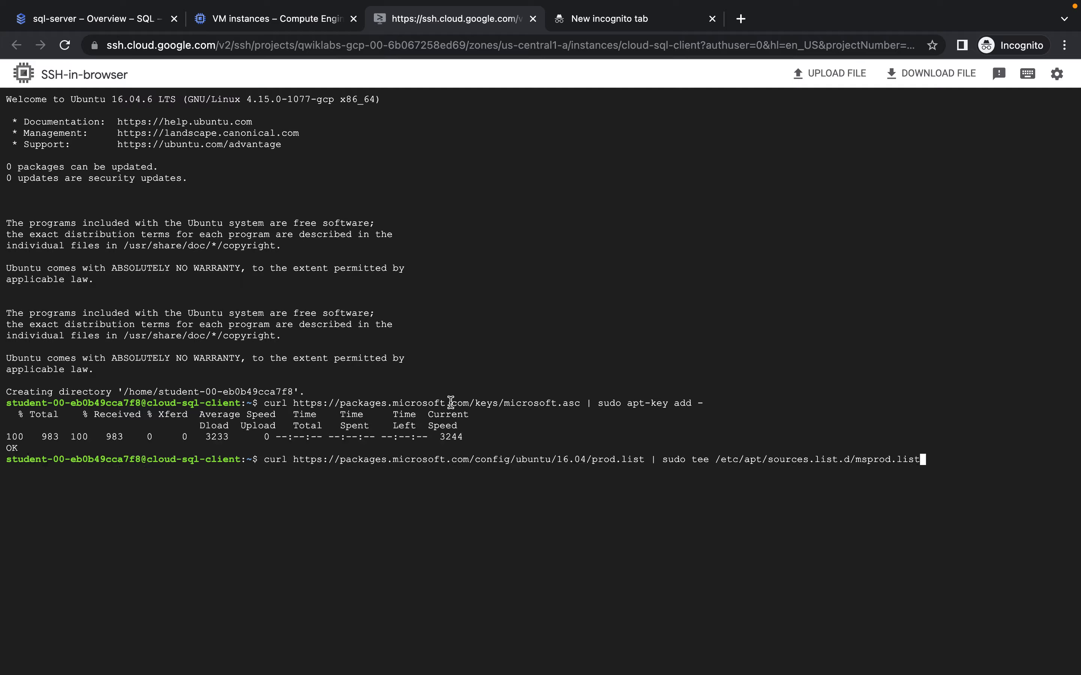
pyautogui.press('Return')
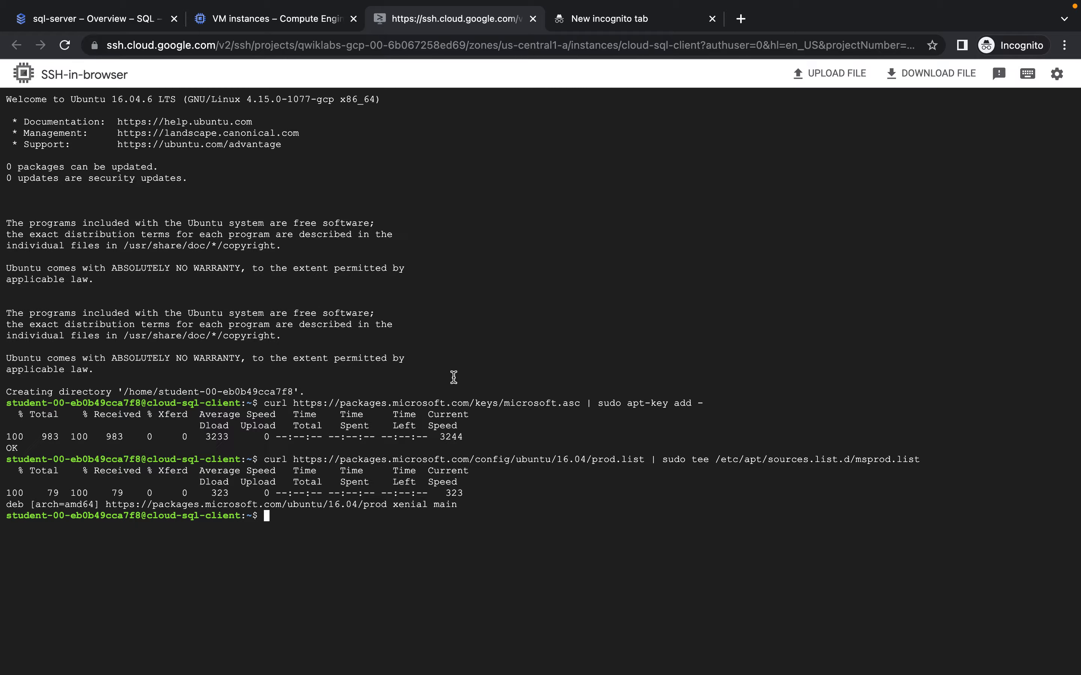
# Copy the lab's step 6 installation commands and run sudo apt-get update in the SSH session
pyautogui.hotkey('ctrl', 'Left')
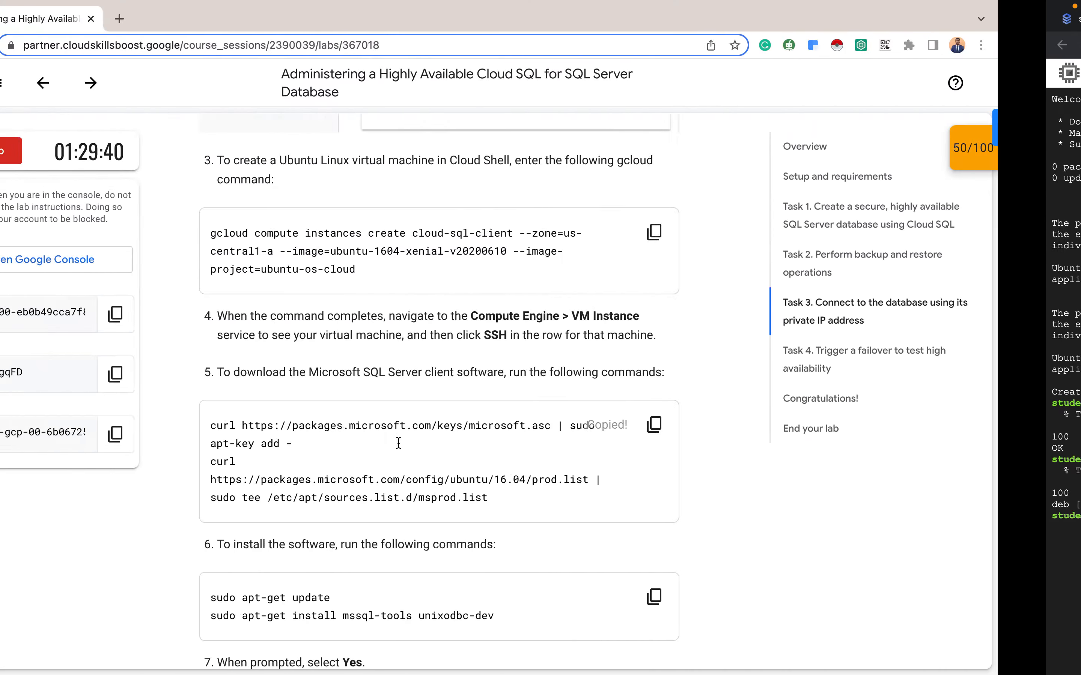
pyautogui.scroll(-2, 529, 496)
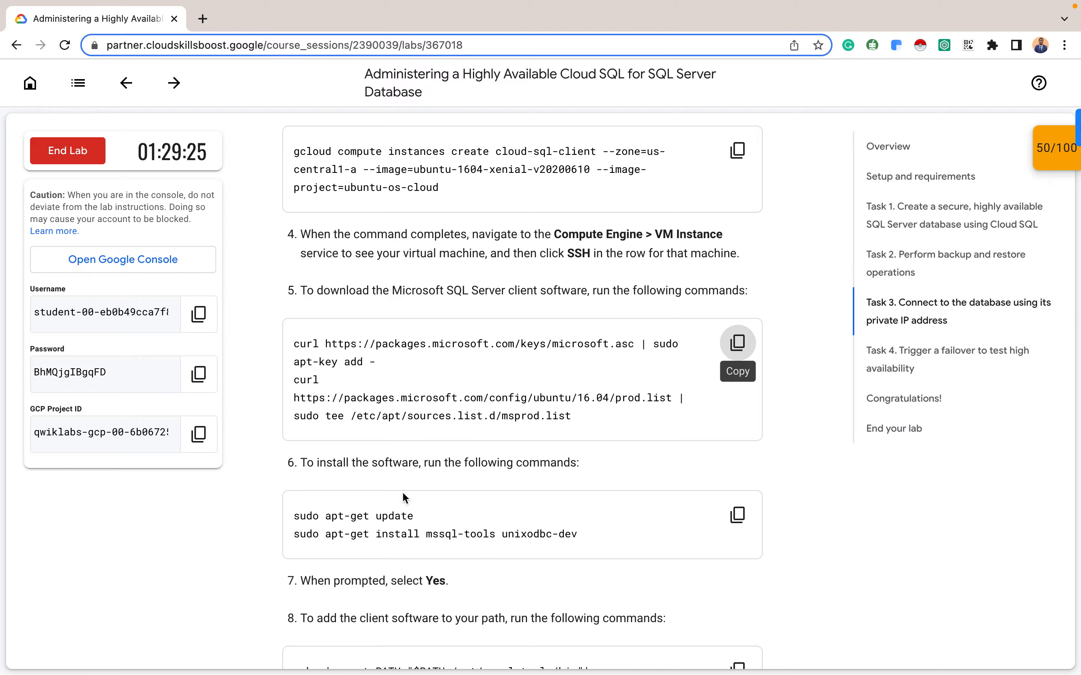
pyautogui.click(738, 515)
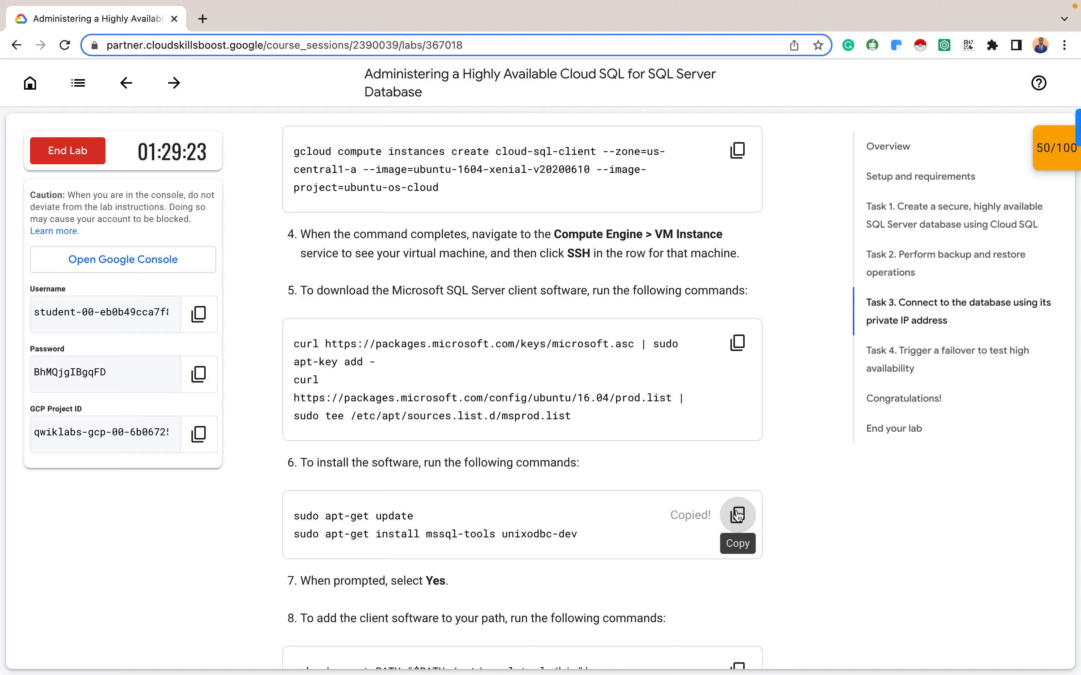
pyautogui.press('super+grave')
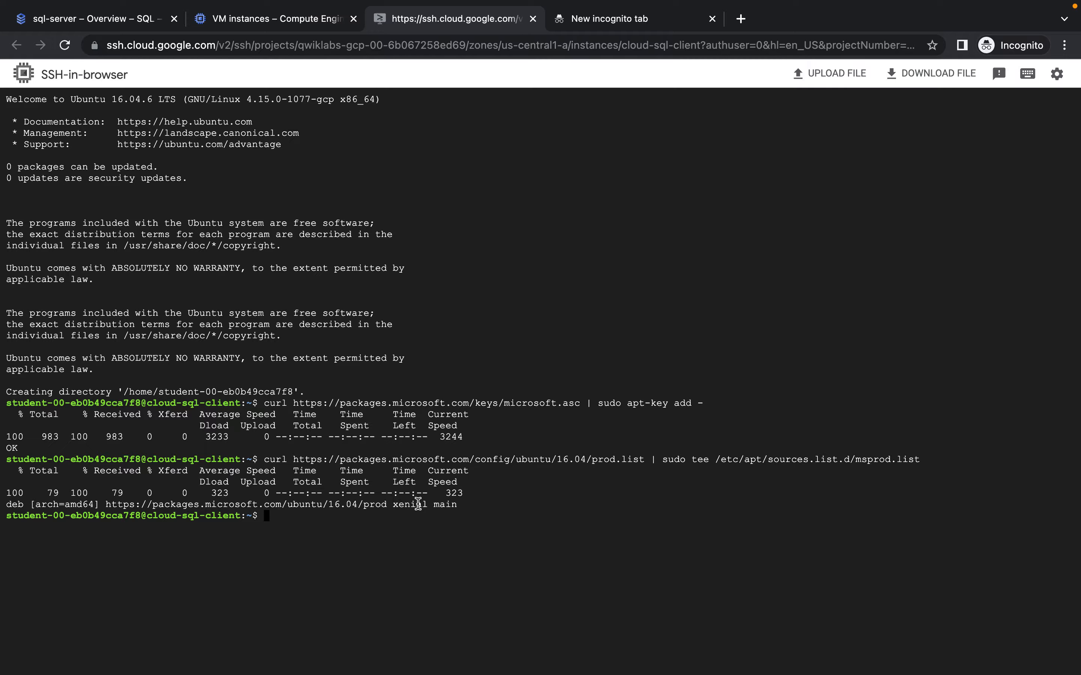
pyautogui.press('super+v')
pyautogui.press('Return')
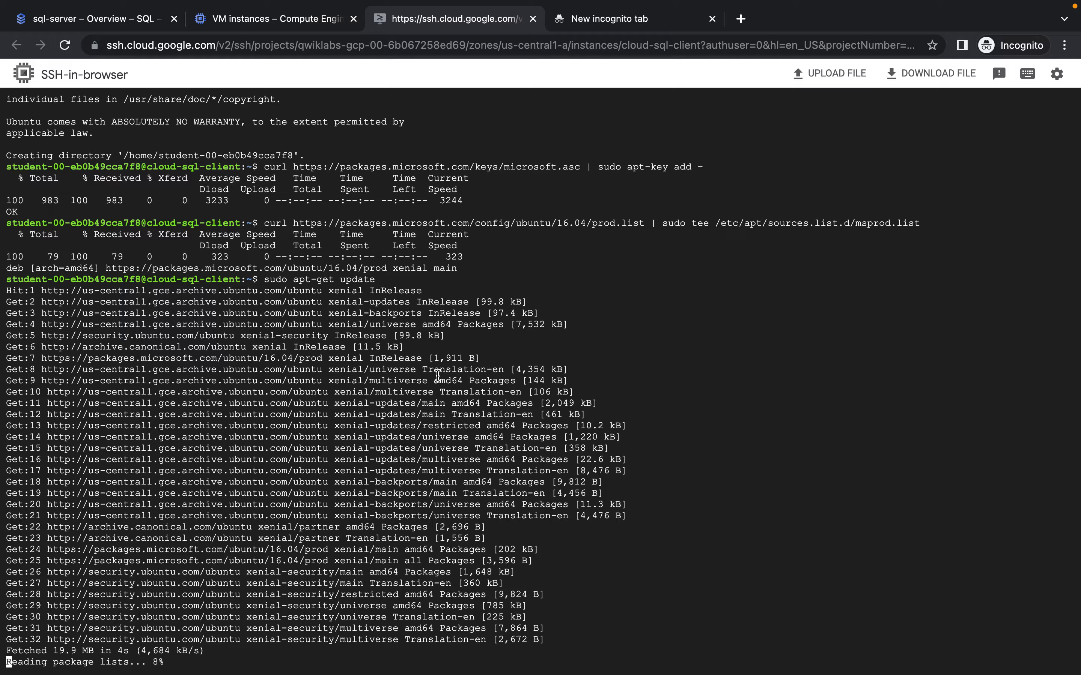
# Run sudo apt-get install mssql-tools unixodbc-dev and answer y to continue
pyautogui.hotkey('ctrl', 'v')
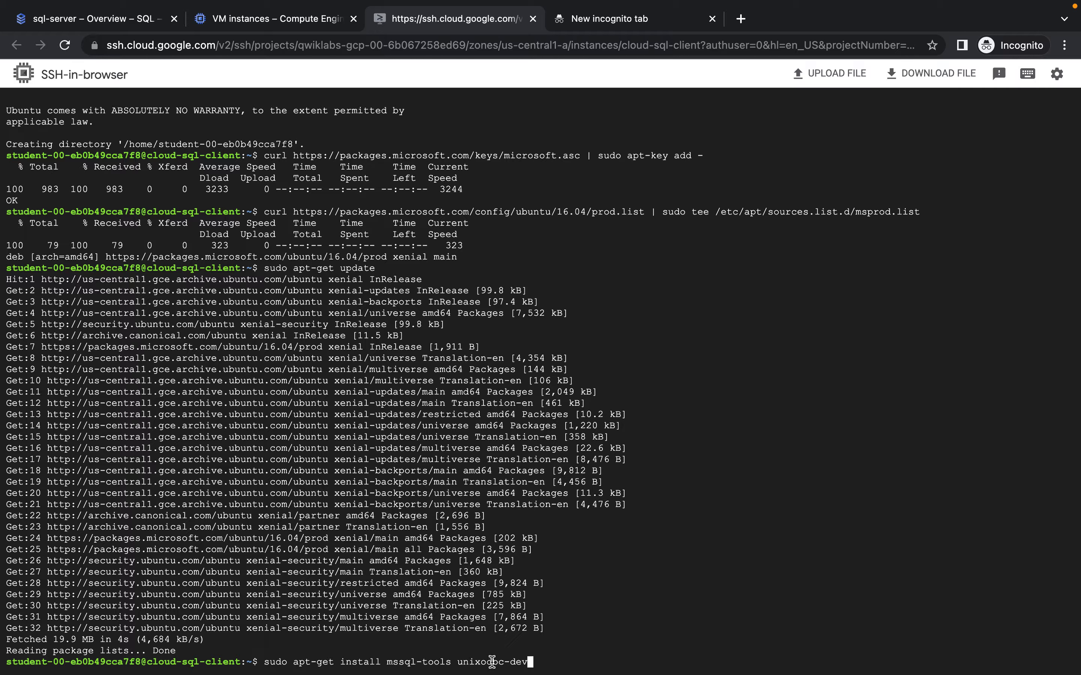
pyautogui.press('Return')
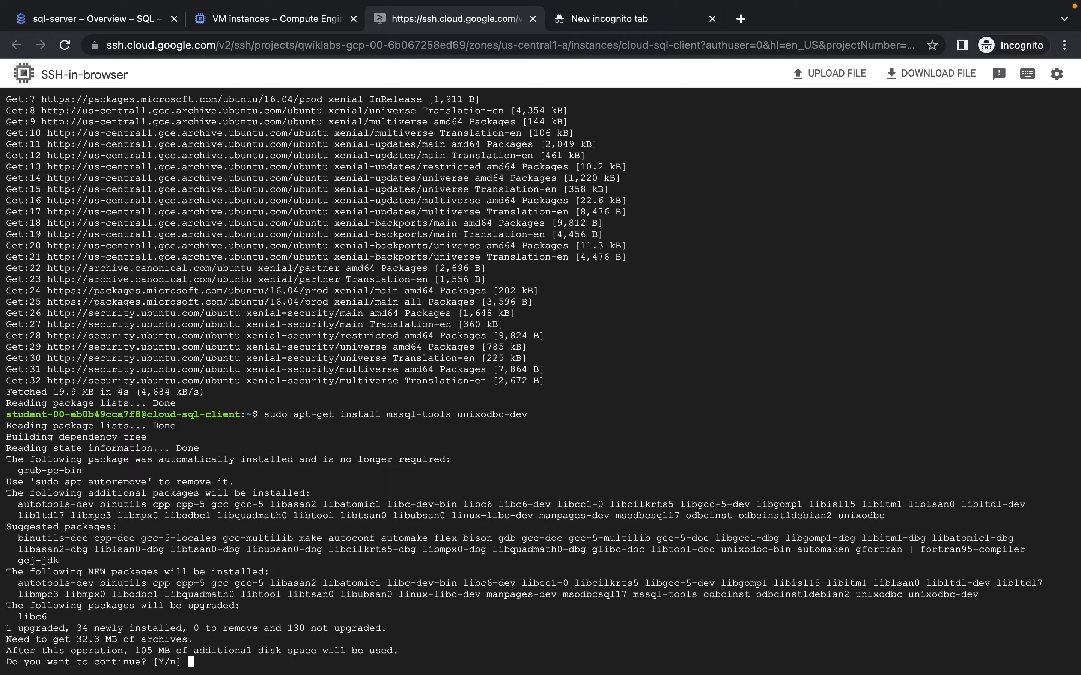
pyautogui.write('y')
pyautogui.press('Return')
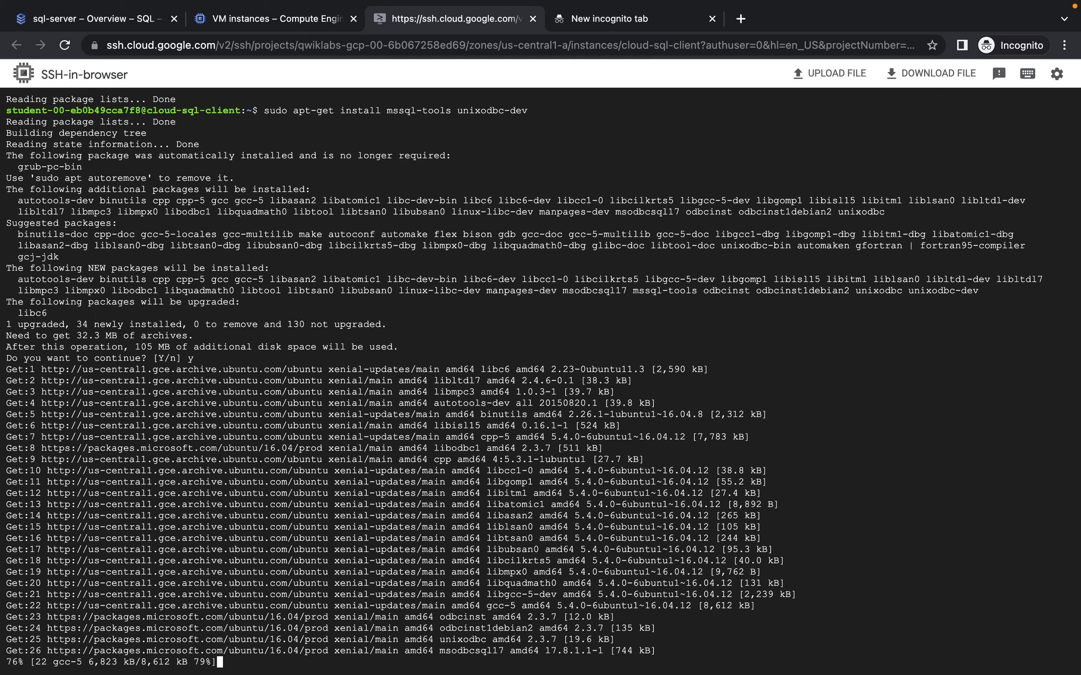
# Accept the license terms for both msodbcsql17 and mssql-tools in the package configuration
pyautogui.press('Left')
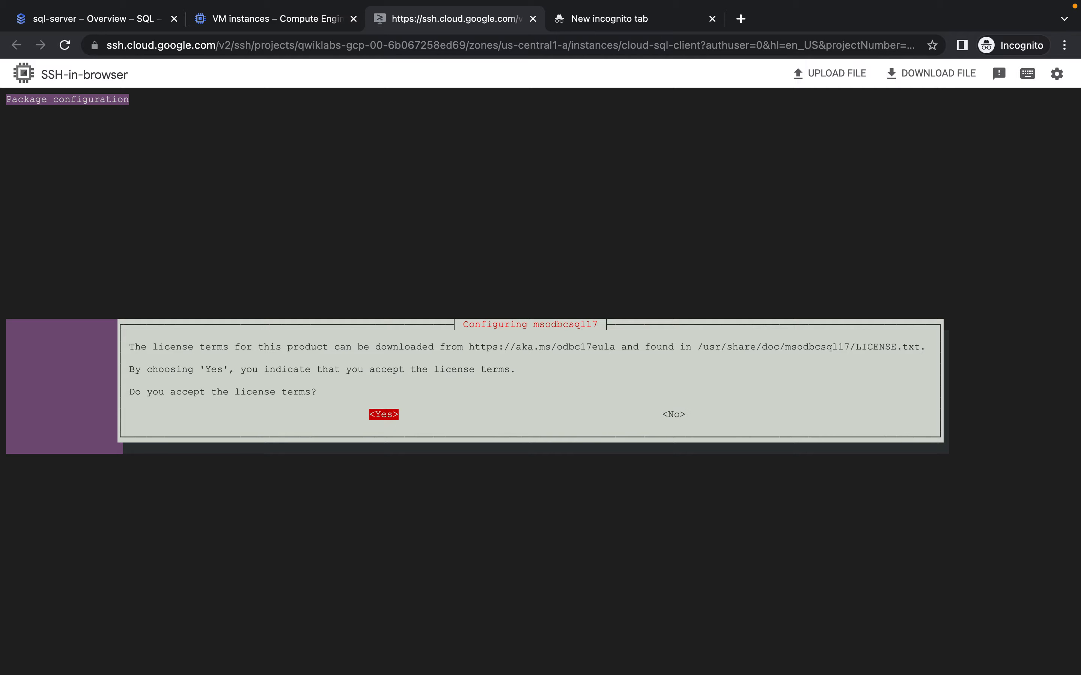
pyautogui.press('Return')
pyautogui.press('Left')
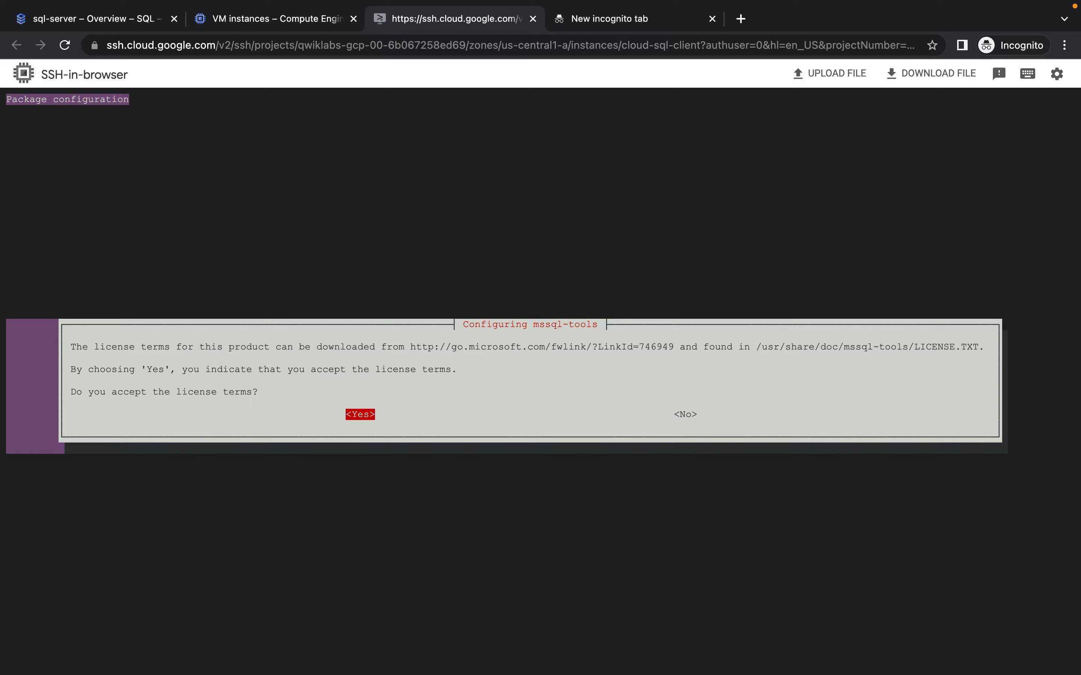
pyautogui.press('Return')
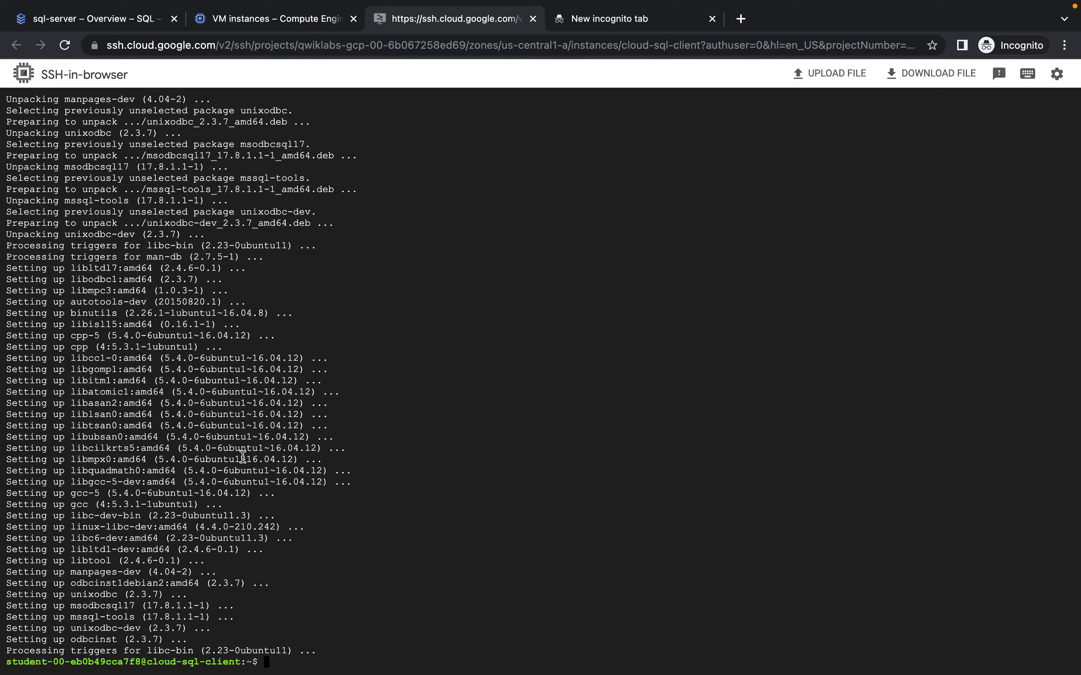
# Copy and run the lab's step 8 commands to add /opt/mssql-tools/bin to PATH in ~/.bash_profile and ~/.bashrc, including source ~/.bashrc
pyautogui.press('super+grave')
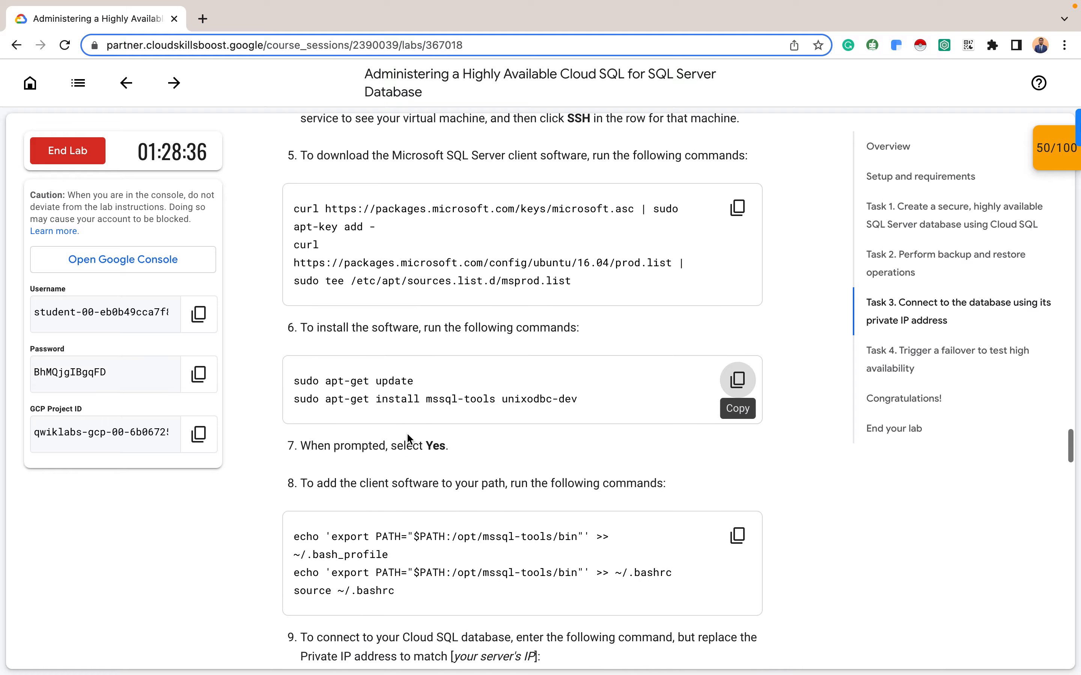
pyautogui.scroll(-3, 406, 432)
pyautogui.scroll(-2, 407, 434)
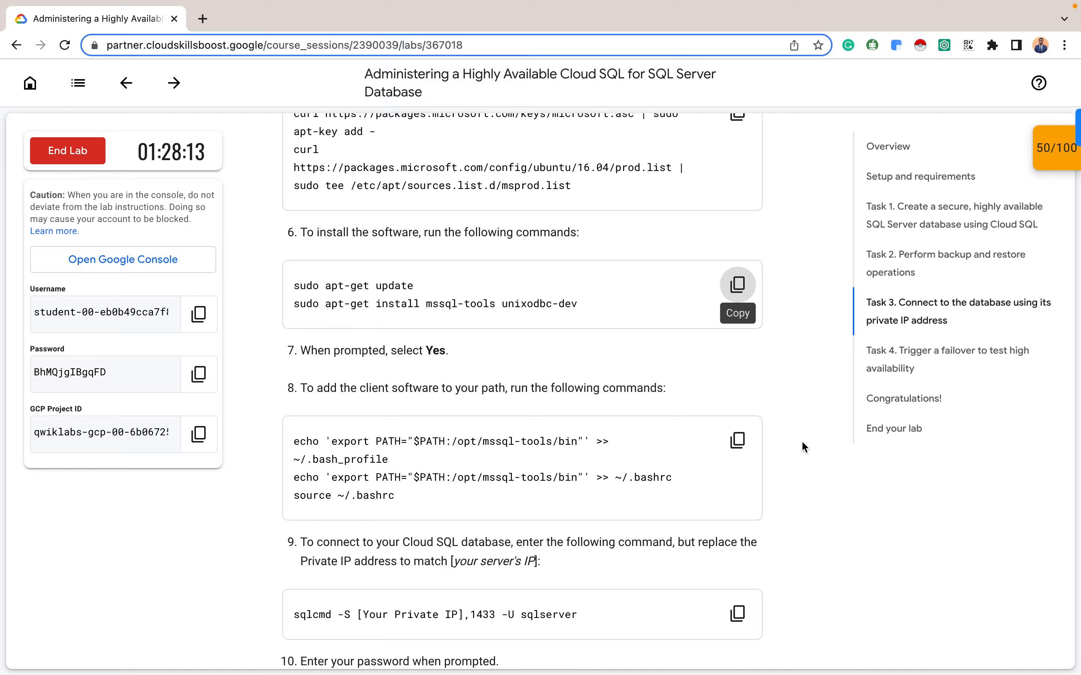
pyautogui.click(737, 441)
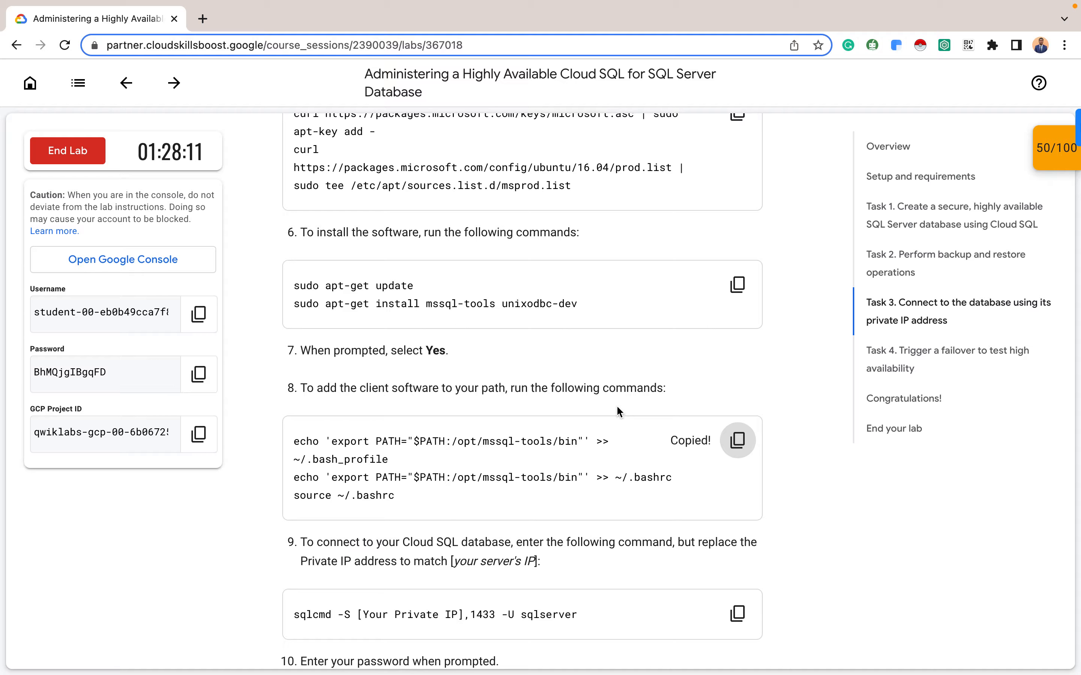
pyautogui.hotkey('ctrl', 'Right')
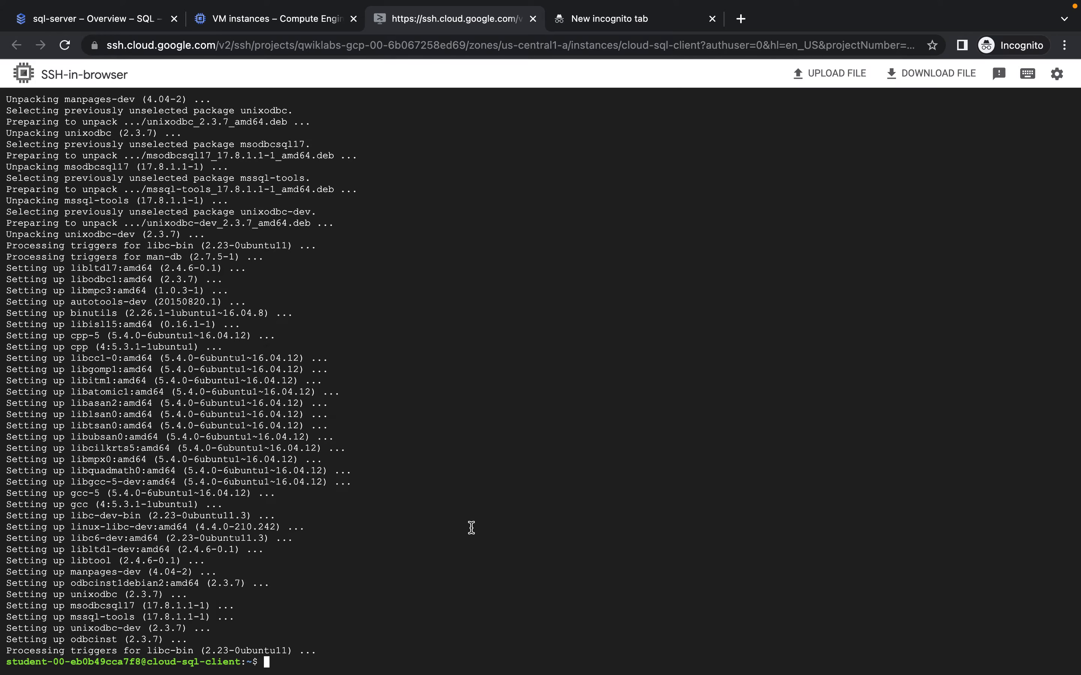
pyautogui.hotkey('ctrl', 'v')
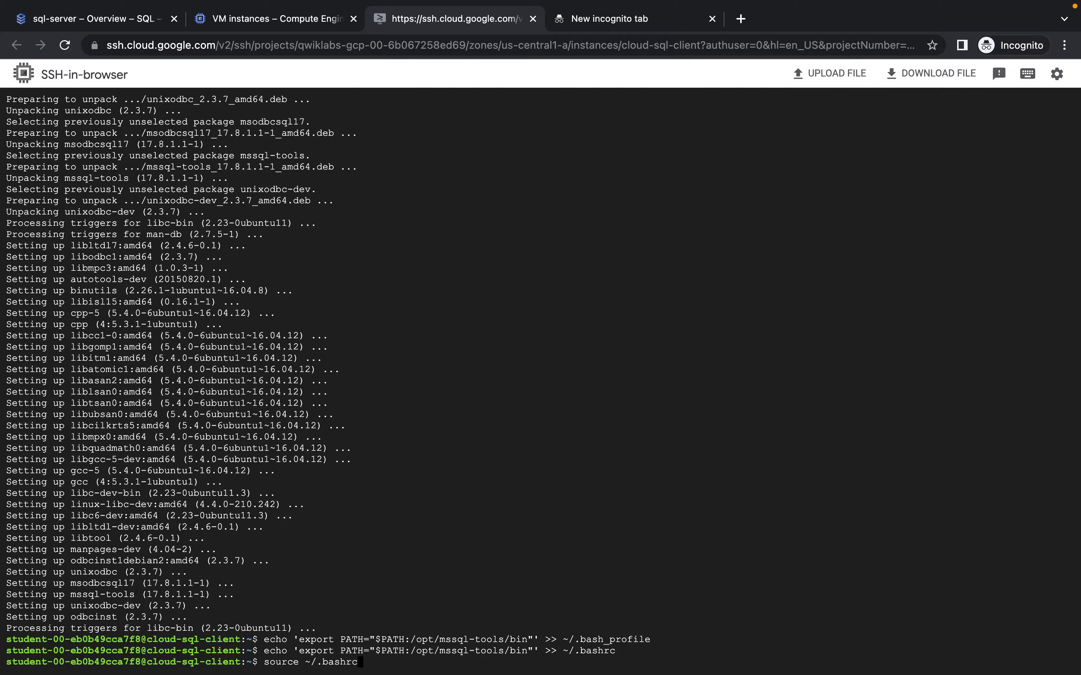
pyautogui.press('Return')
# Copy the sqlcmd connection command from lab step 9 and paste it at the cloud-sql-client prompt without running it
pyautogui.hotkey('ctrl', 'Left')
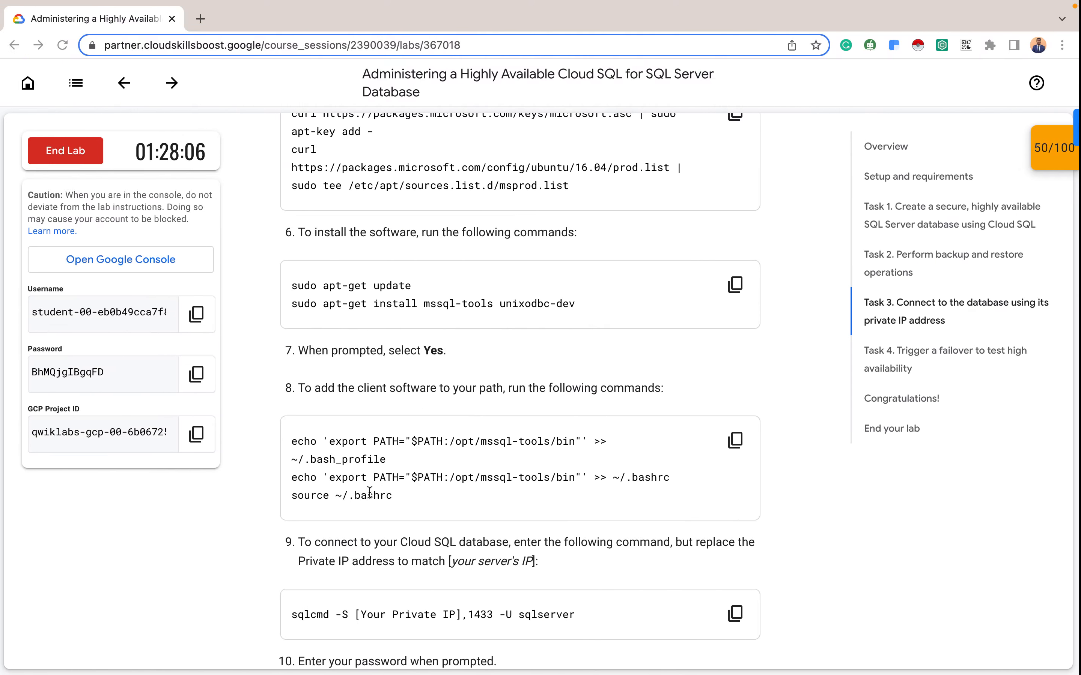
pyautogui.scroll(-2, 472, 507)
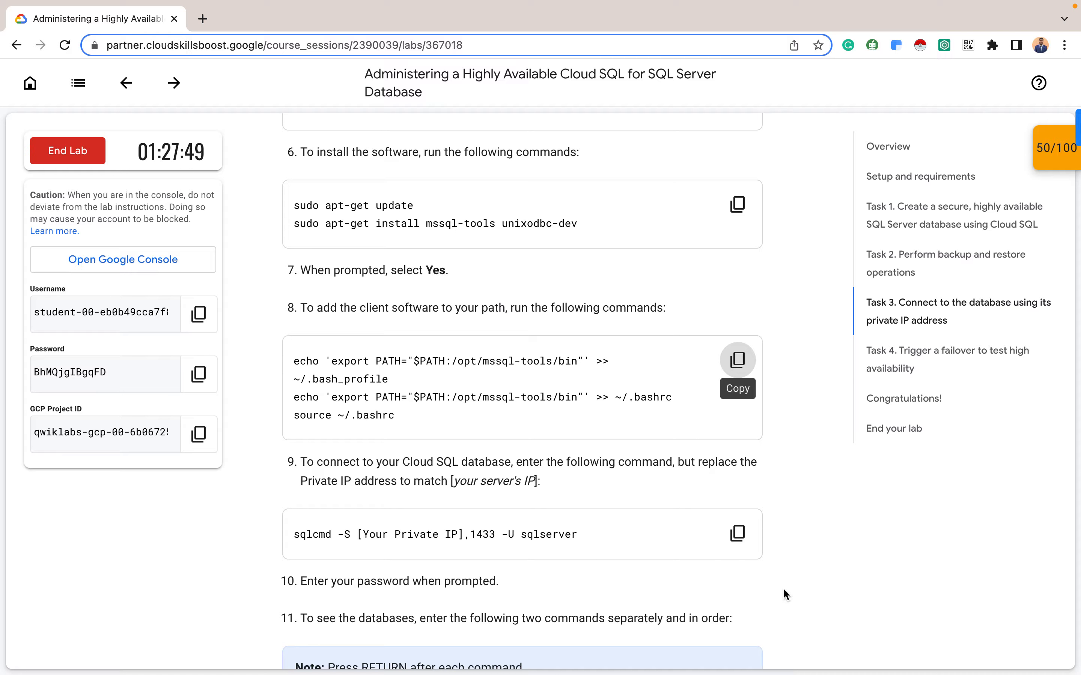
pyautogui.click(738, 534)
pyautogui.hotkey('ctrl', 'Right')
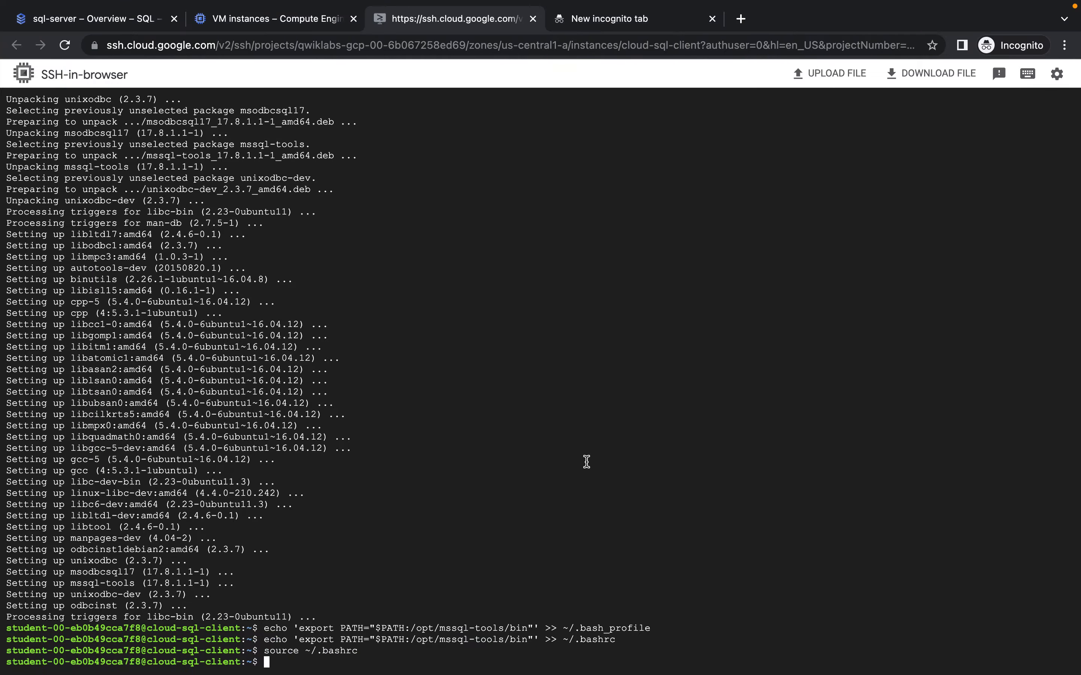
pyautogui.hotkey('ctrl', 'v')
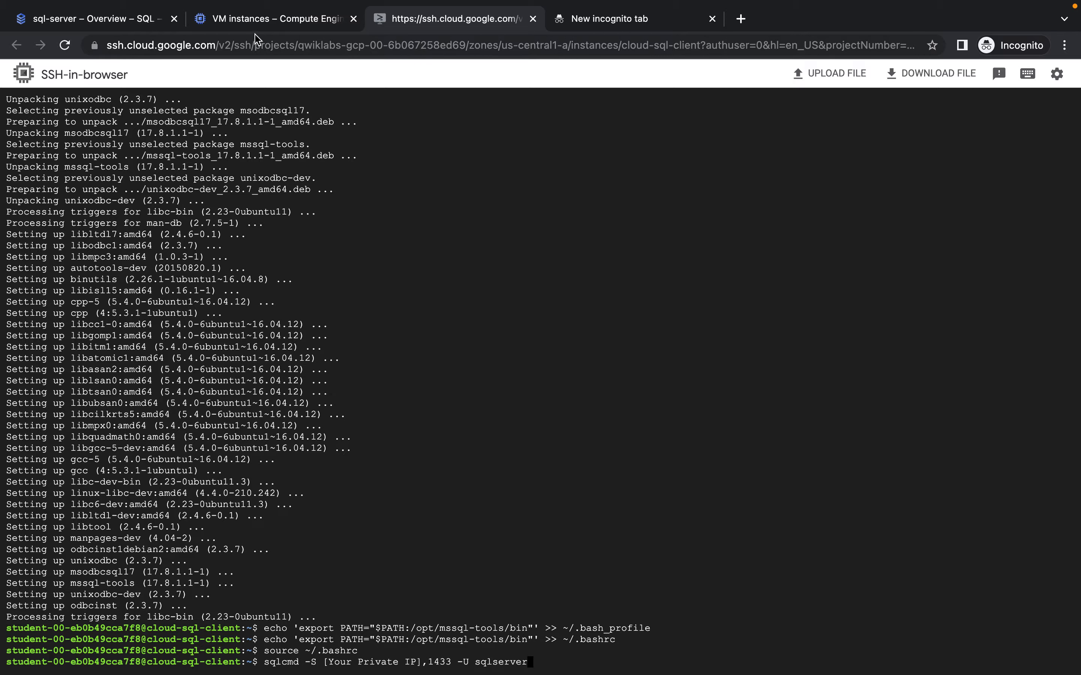
# Copy the private IP address from the sql-server overview and return to the SSH session
pyautogui.click(110, 19)
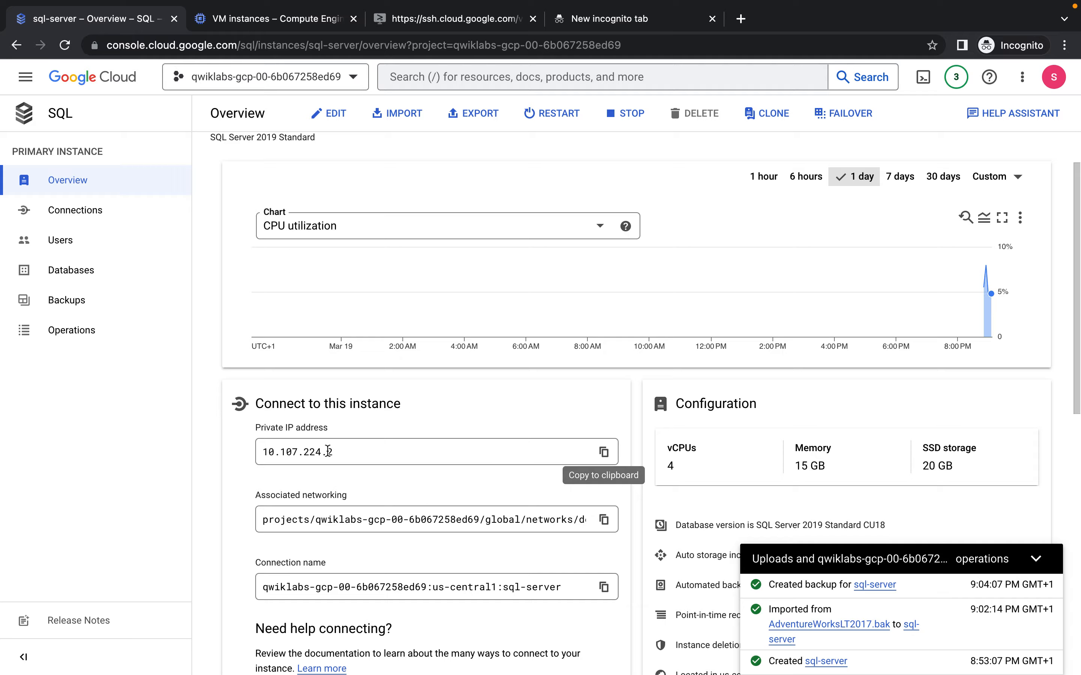
pyautogui.click(608, 452)
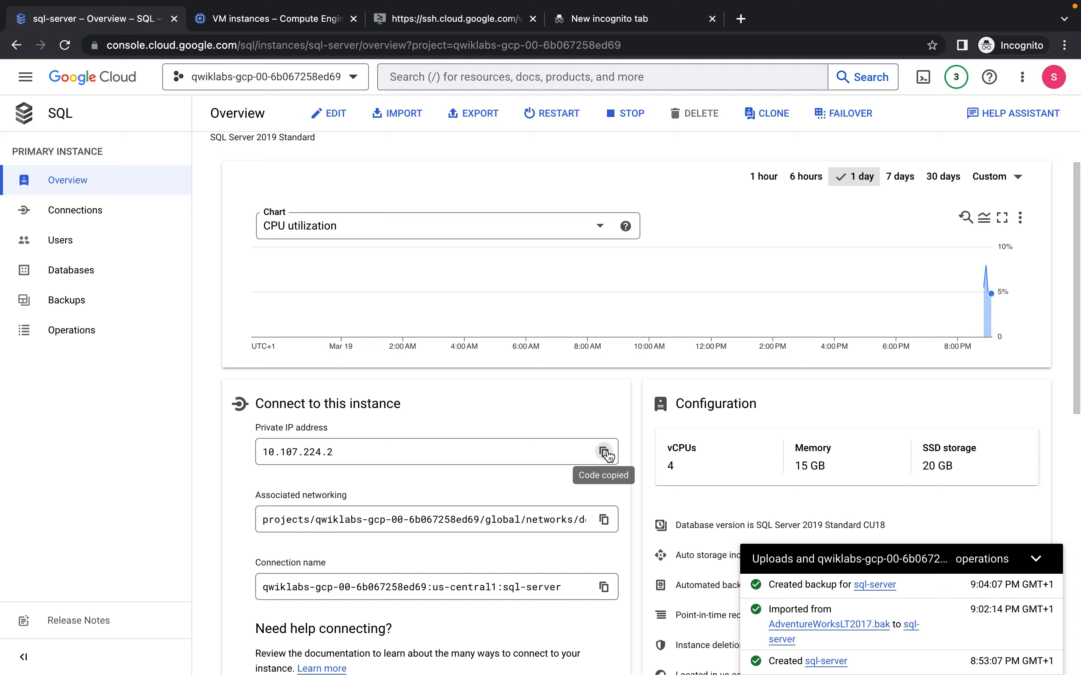
pyautogui.click(271, 16)
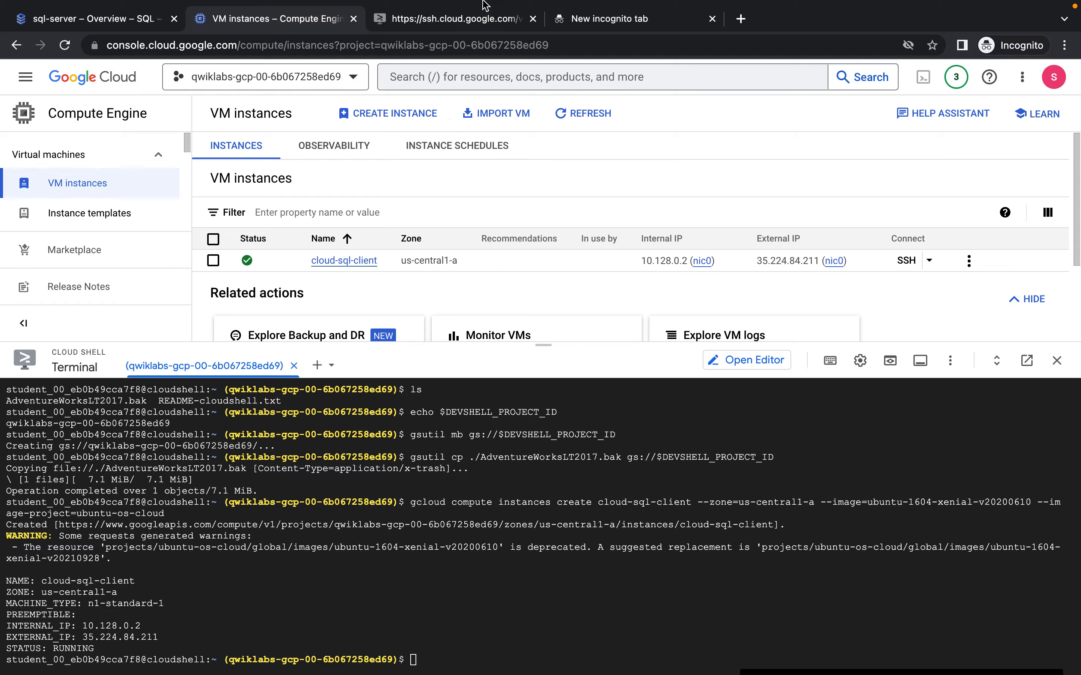
pyautogui.click(449, 20)
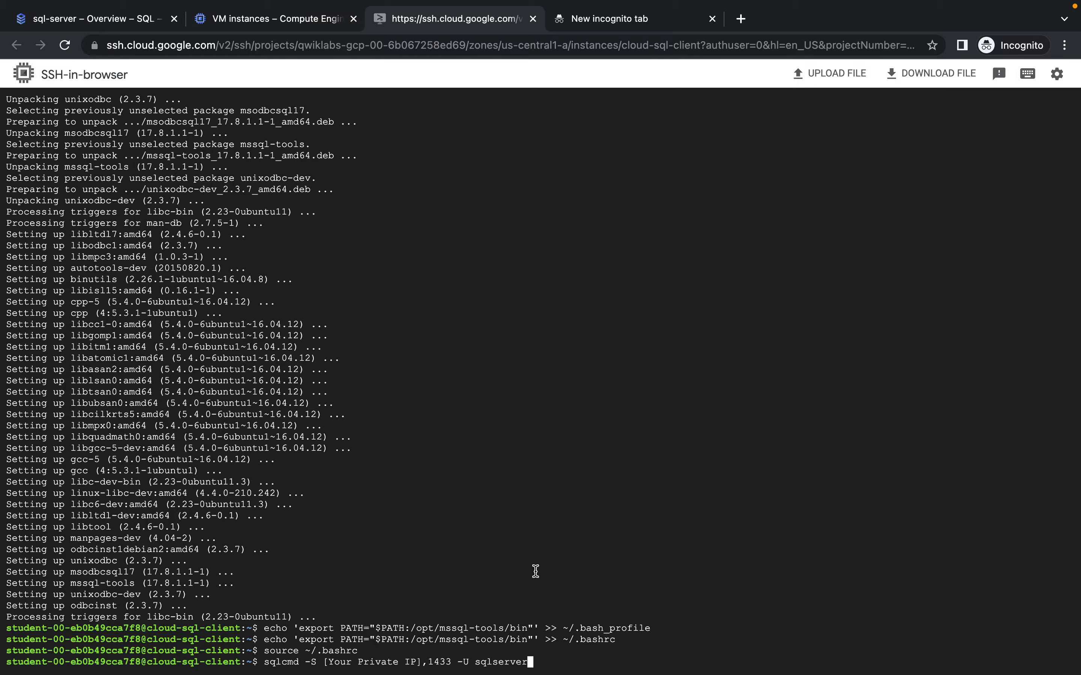
# Replace the [Your Private IP] placeholder with 10.107.224.2 and run sqlcmd -S 10.107.224.2,1433 -U sqlserver
pyautogui.press('Left')
pyautogui.press('Left')
pyautogui.press('Left')
pyautogui.press('Left')
pyautogui.press('Left')
pyautogui.press('Left')
pyautogui.press('Left')
pyautogui.press('Left')
pyautogui.press('Left')
pyautogui.press('Left')
pyautogui.press('Left')
pyautogui.press('Left')
pyautogui.press('Left')
pyautogui.press('Left')
pyautogui.press('Left')
pyautogui.press('Left')
pyautogui.press('Left')
pyautogui.press('BackSpace')
pyautogui.press('BackSpace')
pyautogui.press('BackSpace')
pyautogui.press('BackSpace')
pyautogui.press('BackSpace')
pyautogui.press('BackSpace')
pyautogui.press('BackSpace')
pyautogui.press('BackSpace')
pyautogui.press('BackSpace')
pyautogui.press('BackSpace')
pyautogui.press('BackSpace')
pyautogui.press('BackSpace')
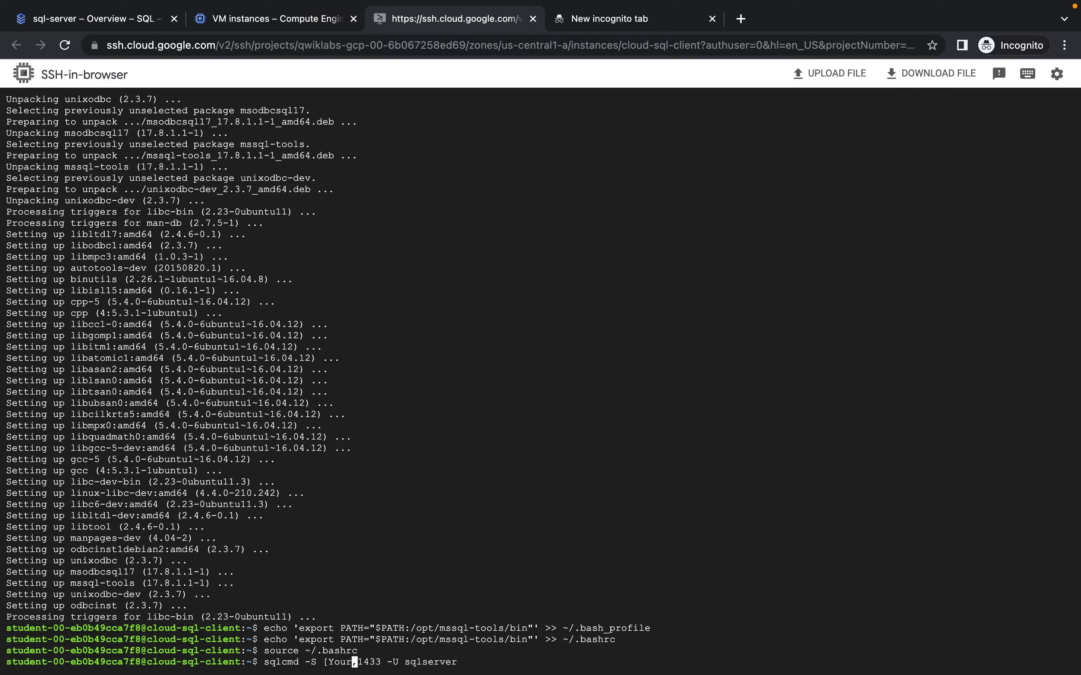
pyautogui.press('BackSpace')
pyautogui.press('BackSpace')
pyautogui.press('BackSpace')
pyautogui.press('BackSpace')
pyautogui.press('BackSpace')
pyautogui.hotkey('ctrl', 'v')
pyautogui.press('Right')
pyautogui.press('Right')
pyautogui.press('Right')
pyautogui.press('Right')
pyautogui.press('Right')
pyautogui.press('Right')
pyautogui.press('Right')
pyautogui.press('Right')
pyautogui.press('Right')
pyautogui.press('Right')
pyautogui.press('Right')
pyautogui.press('Right')
pyautogui.press('Right')
pyautogui.press('Right')
pyautogui.press('Right')
pyautogui.press('Right')
pyautogui.press('Right')
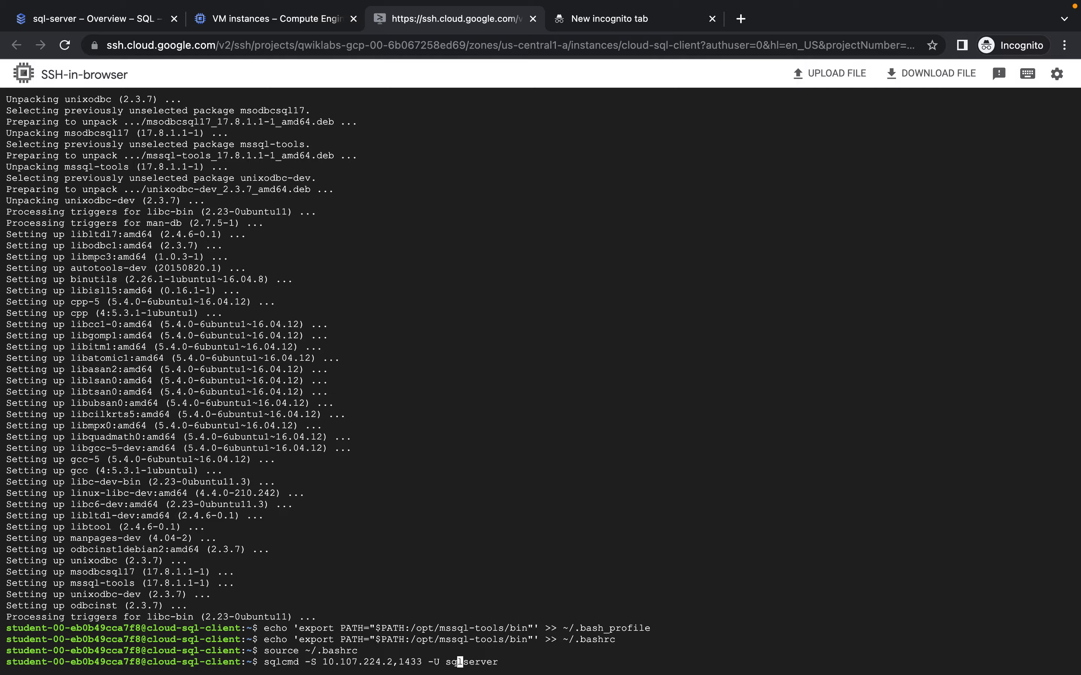
pyautogui.press('Return')
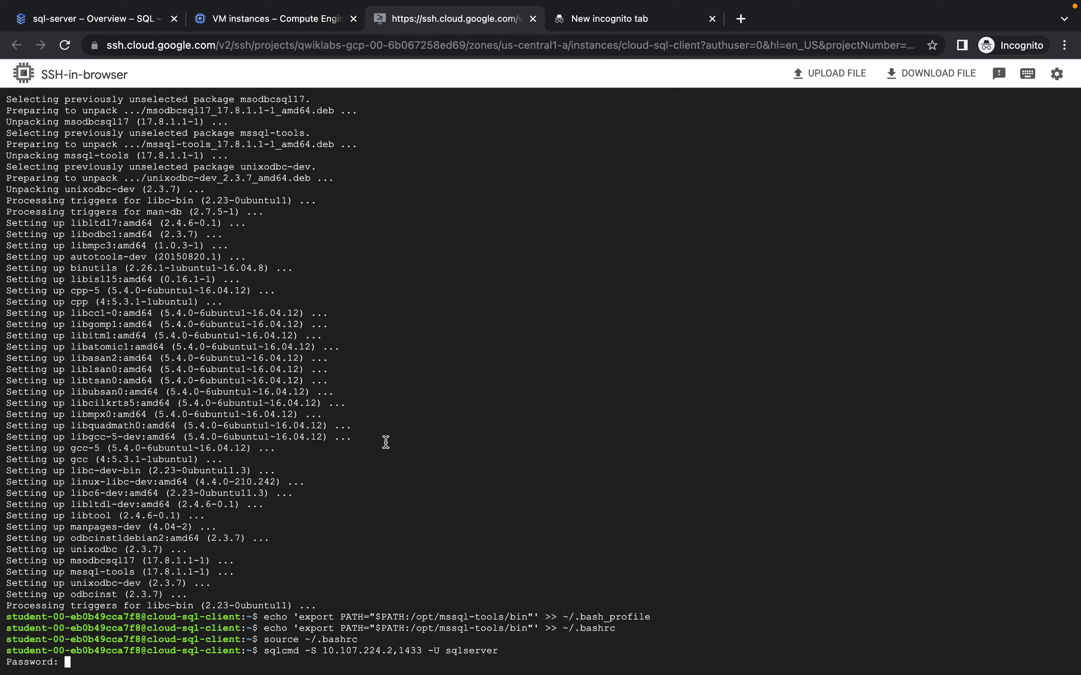
# Copy the sqlserver account password saved in the new incognito tab's address field and enter it at the sqlcmd password prompt
pyautogui.click(607, 62)
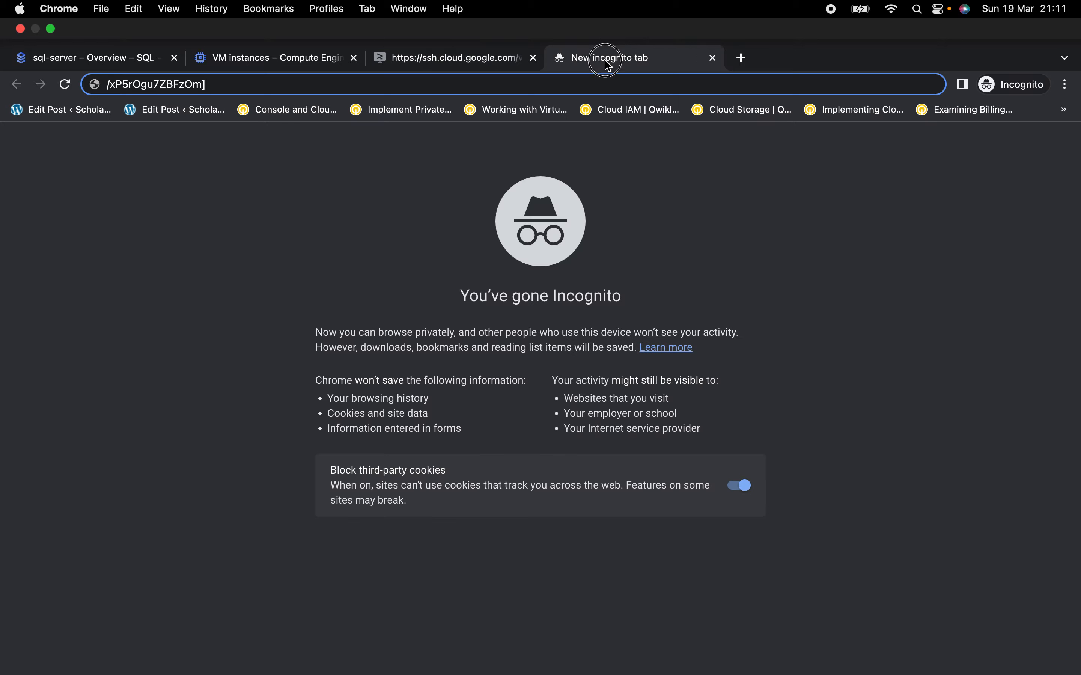
pyautogui.tripleClick(259, 85)
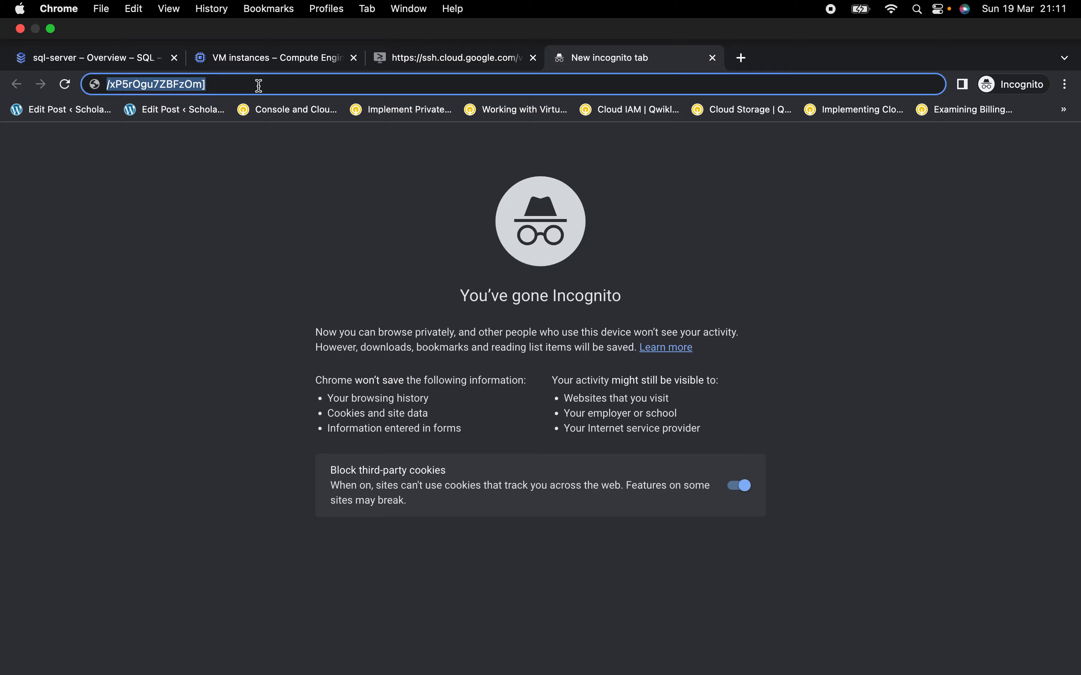
pyautogui.click(434, 59)
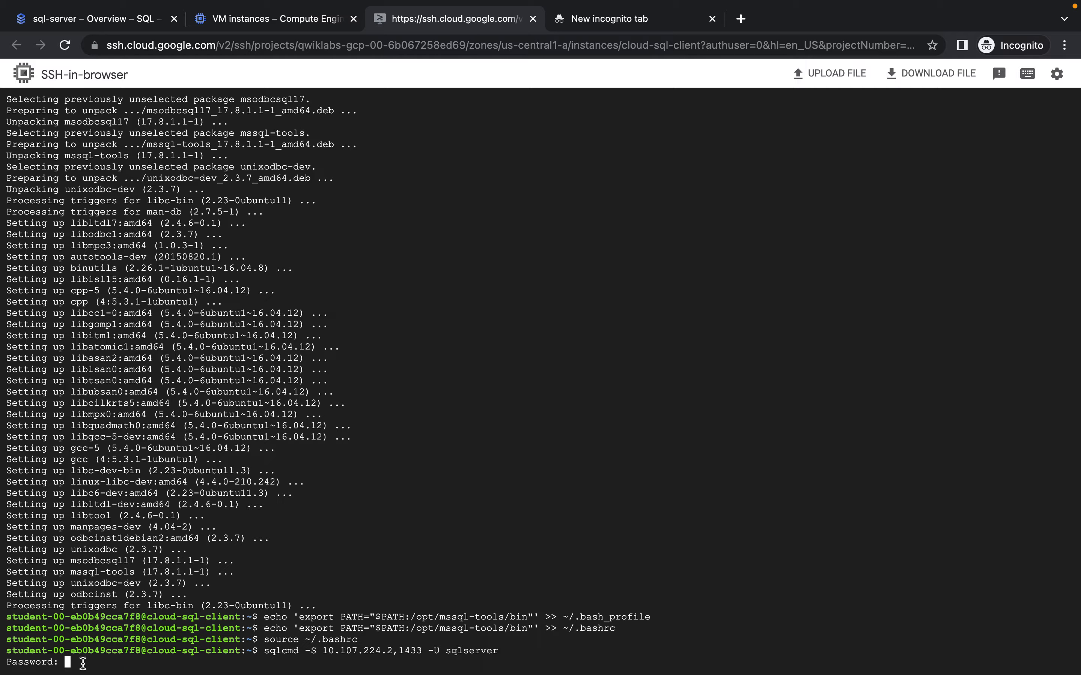
pyautogui.press('Return')
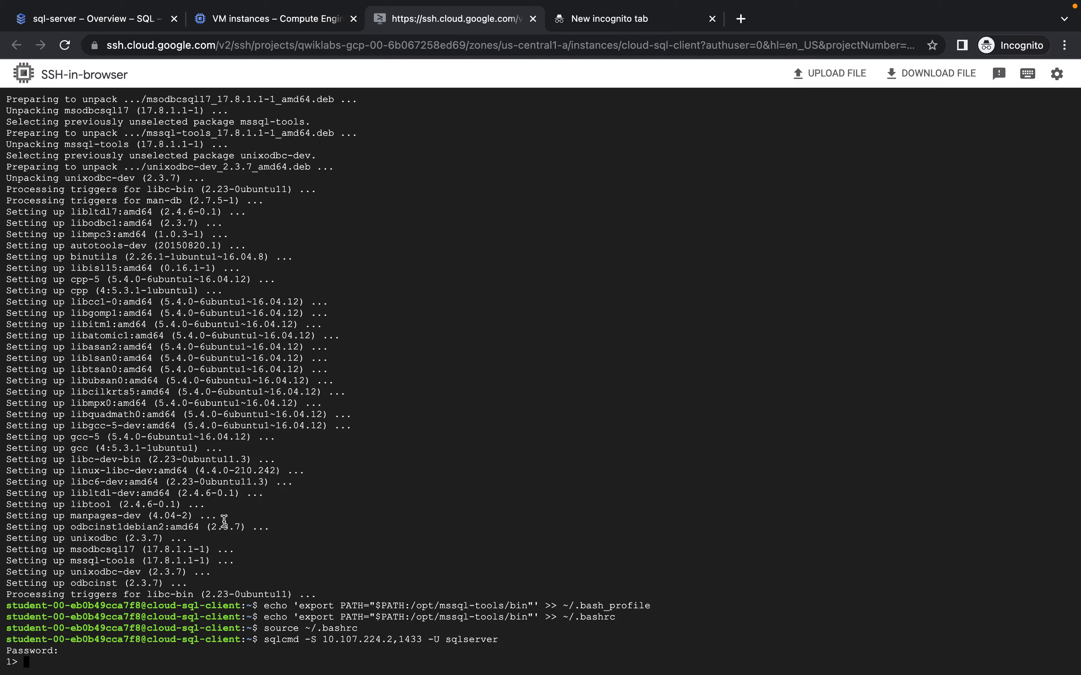
# Copy EXEC sp_databases; from lab step 11 and execute it in the sqlcmd session with go to list the databases
pyautogui.hotkey('ctrl', 'Left')
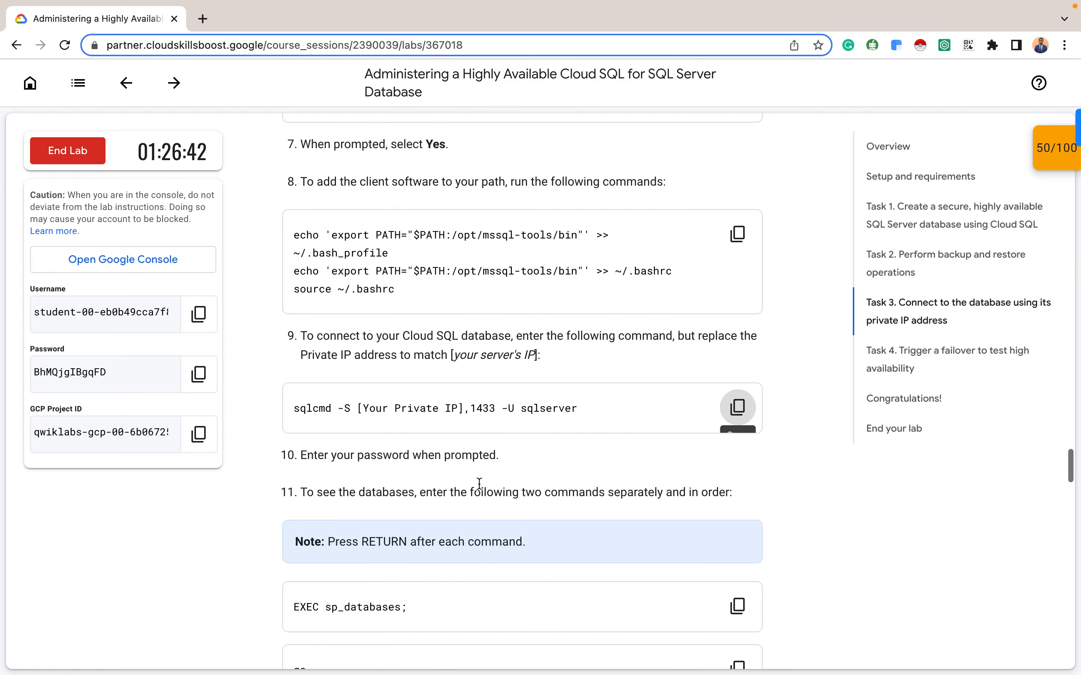
pyautogui.scroll(-2, 479, 484)
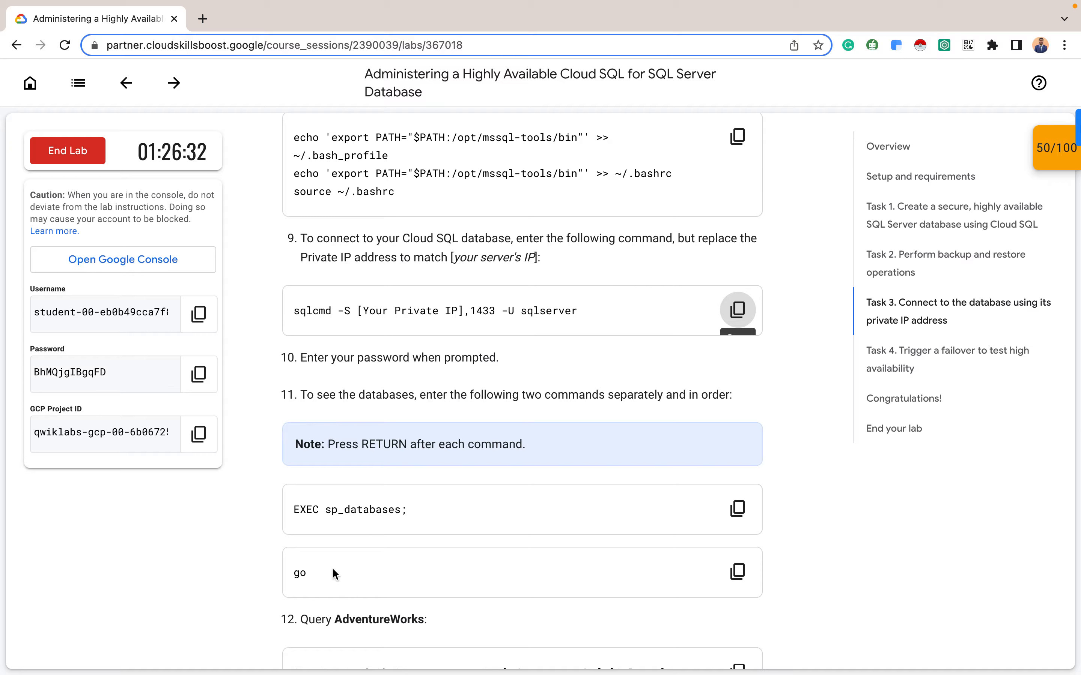
pyautogui.click(737, 509)
pyautogui.hotkey('ctrl', 'Right')
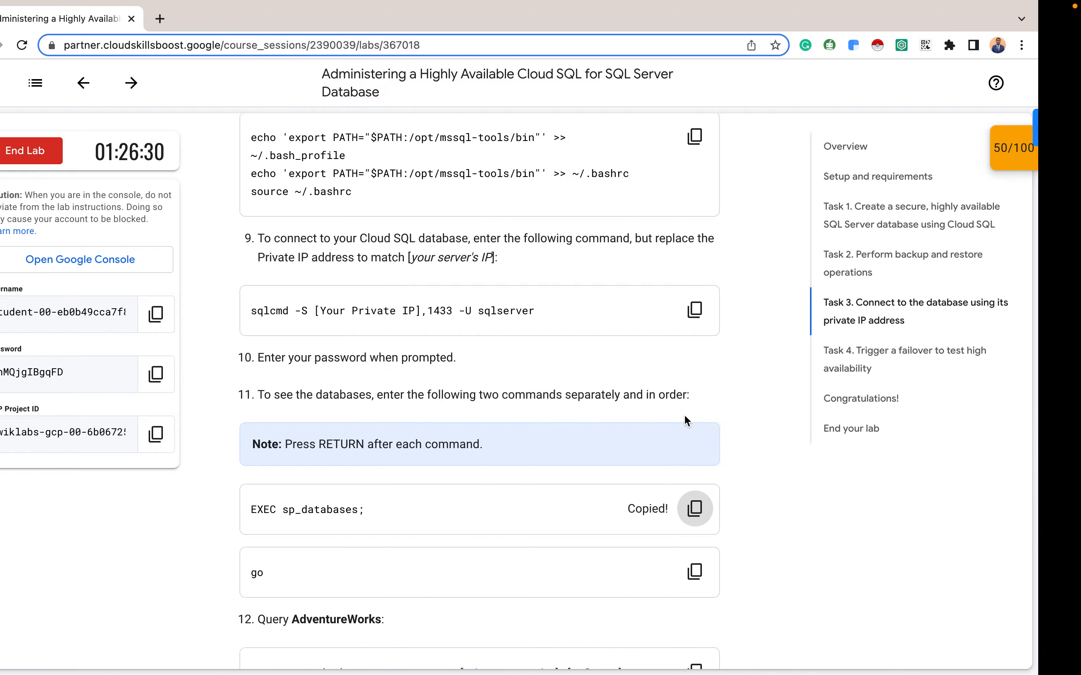
pyautogui.press('super+v')
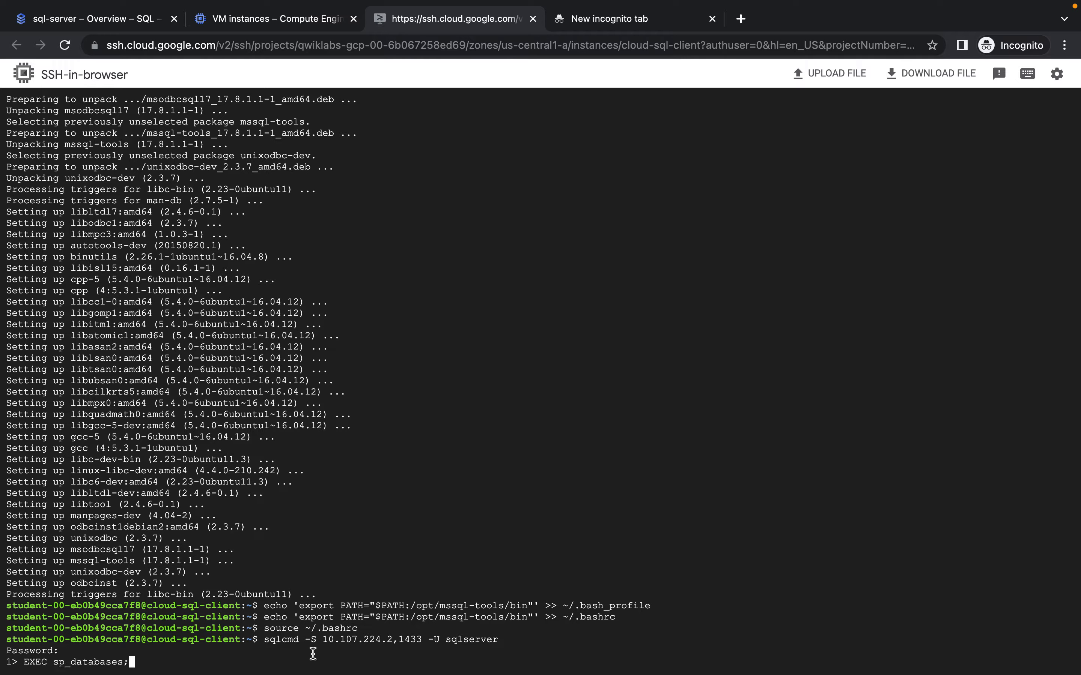
pyautogui.press('Return')
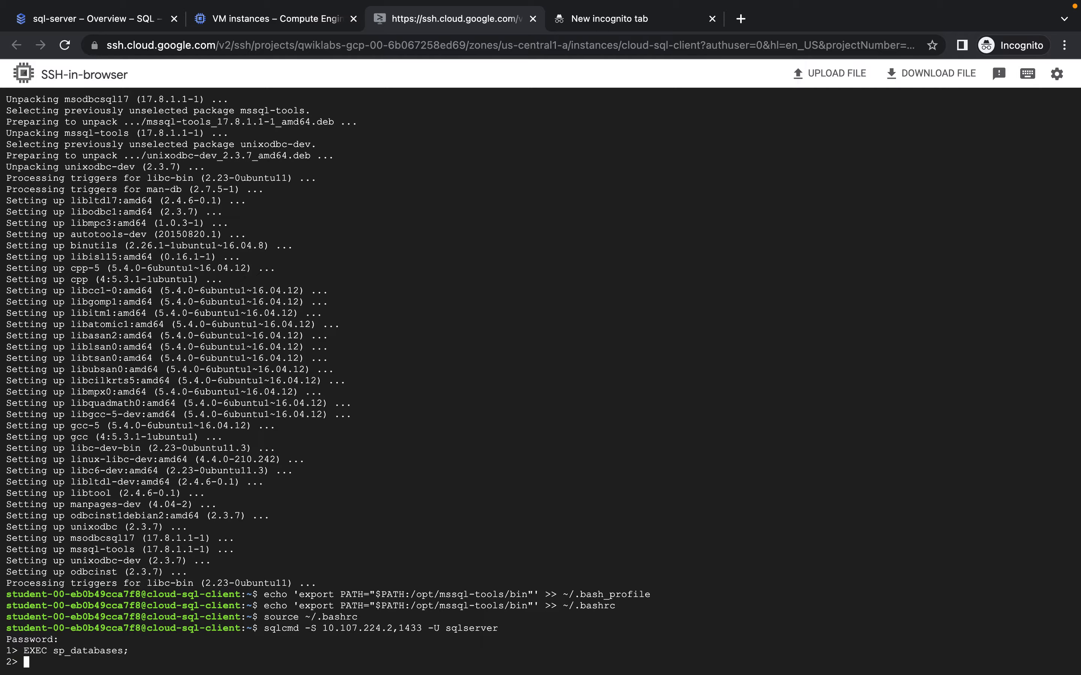
pyautogui.write('go')
pyautogui.press('Return')
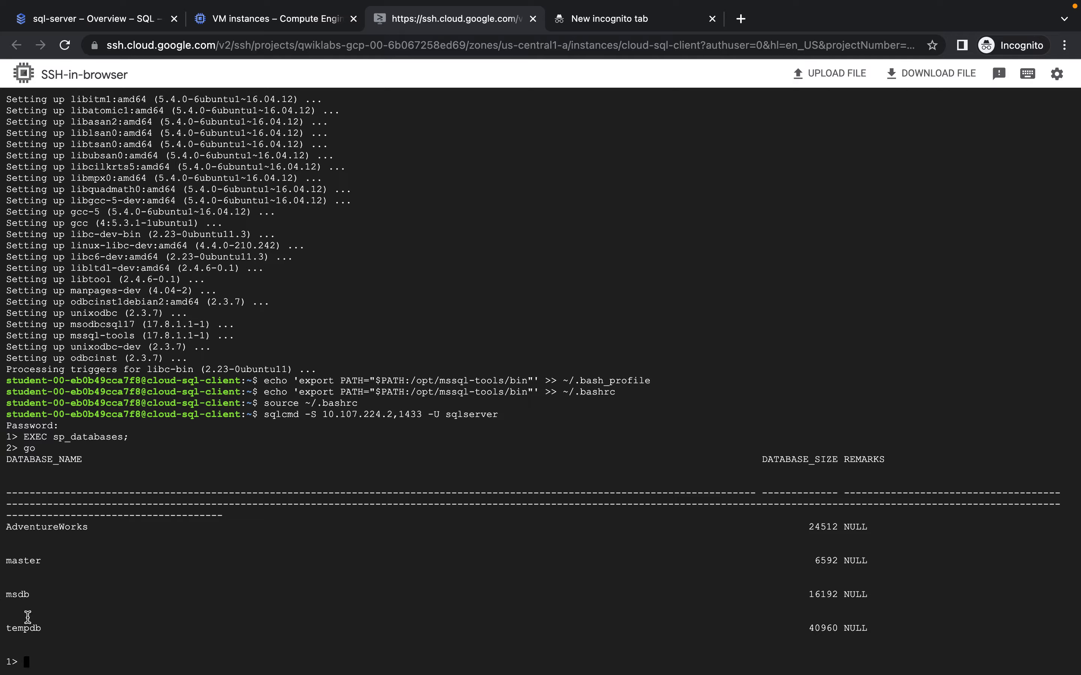
# Copy lab step 12's SELECT TOP (10) CompanyName query on [AdventureWorks].[SalesLT].[Customer] and execute it in sqlcmd with go
pyautogui.hotkey('ctrl', 'Left')
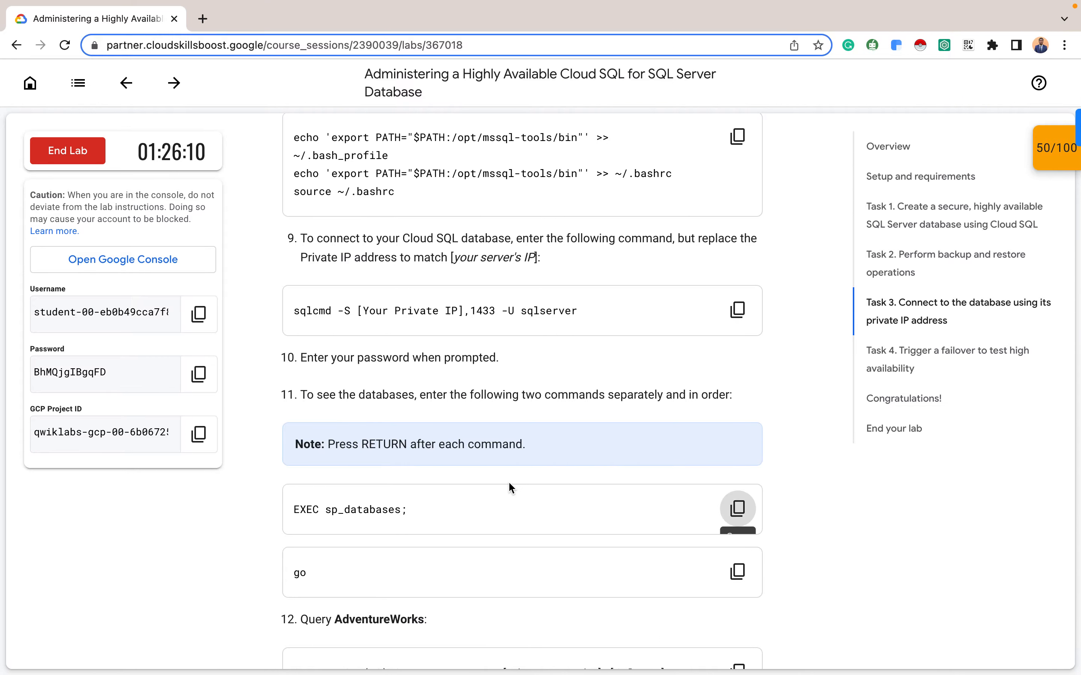
pyautogui.scroll(-5, 509, 483)
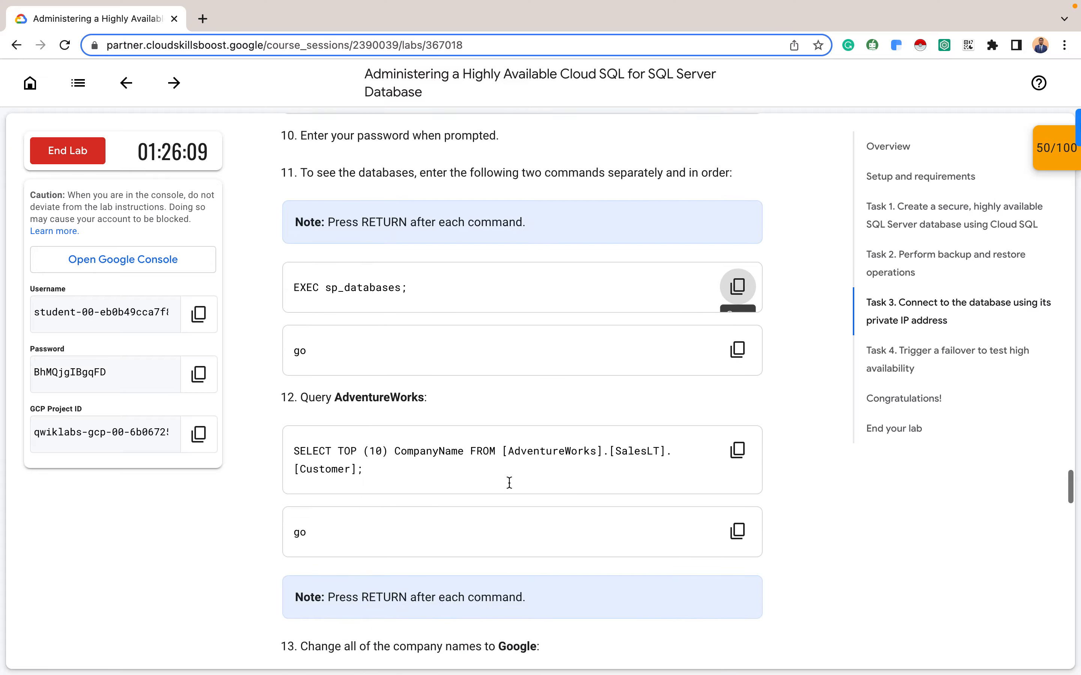
pyautogui.click(737, 450)
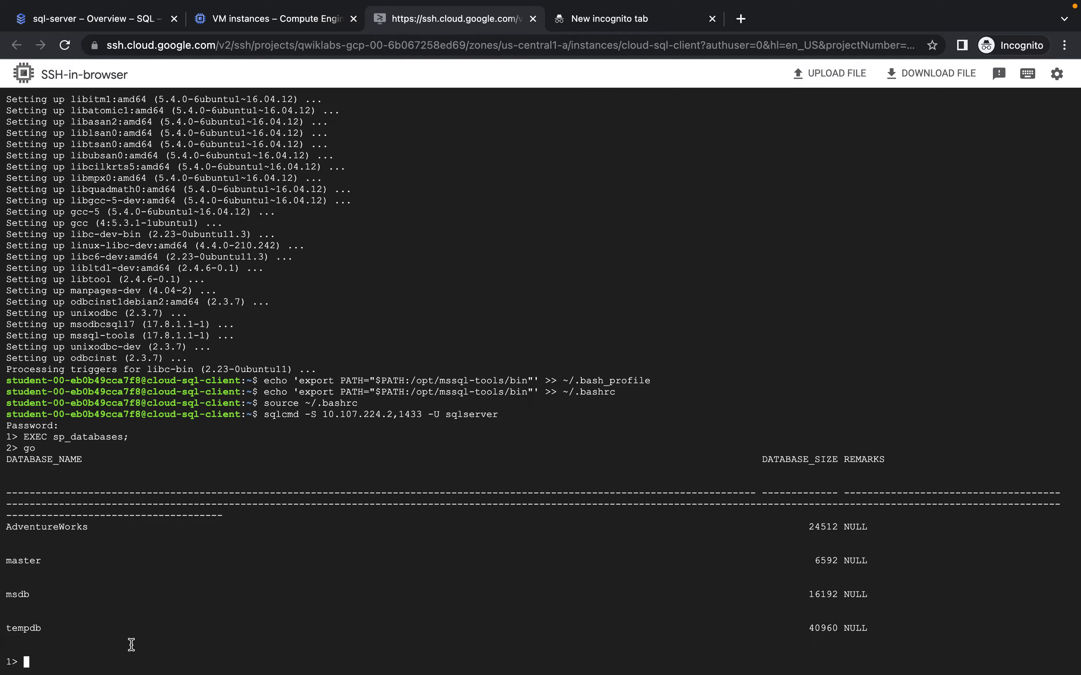
pyautogui.press('super+v')
pyautogui.press('Return')
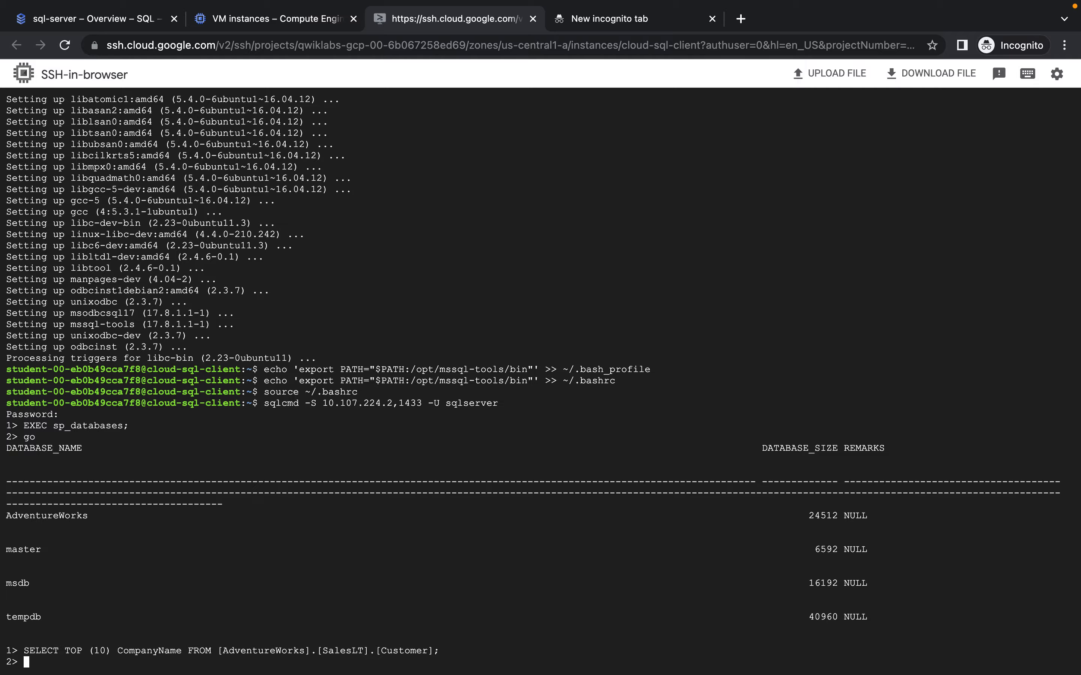
pyautogui.write('go')
pyautogui.press('Return')
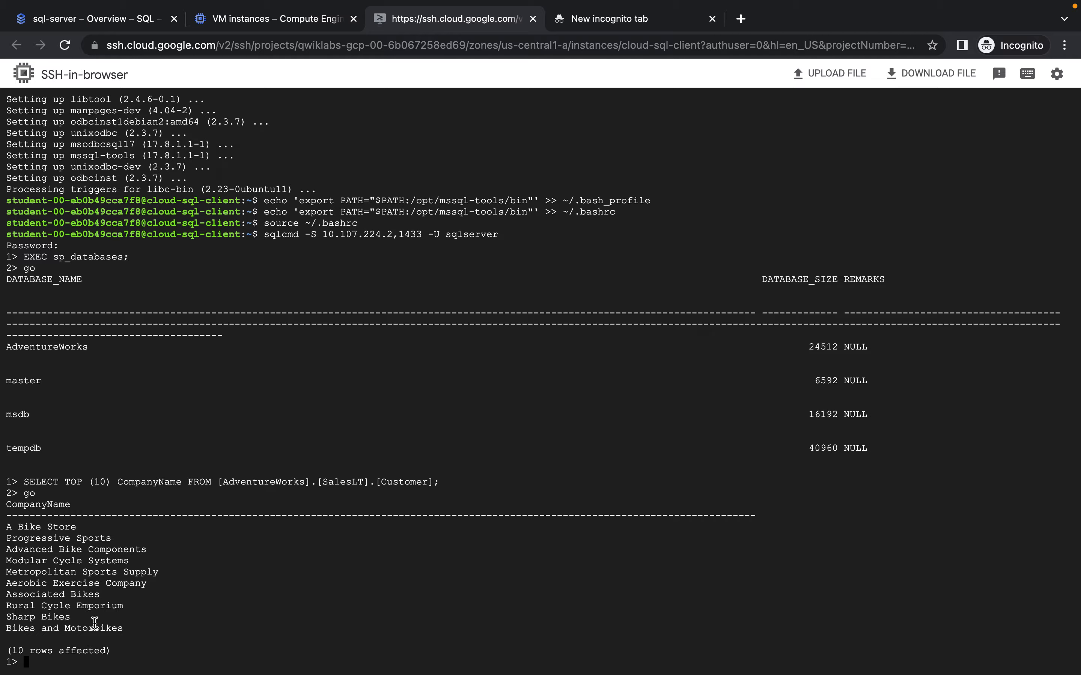
# Copy lab step 13's UPDATE statement and execute it with go to set every CompanyName in [AdventureWorks].[SalesLT].[Customer] to 'Google'
pyautogui.hotkey('ctrl', 'Left')
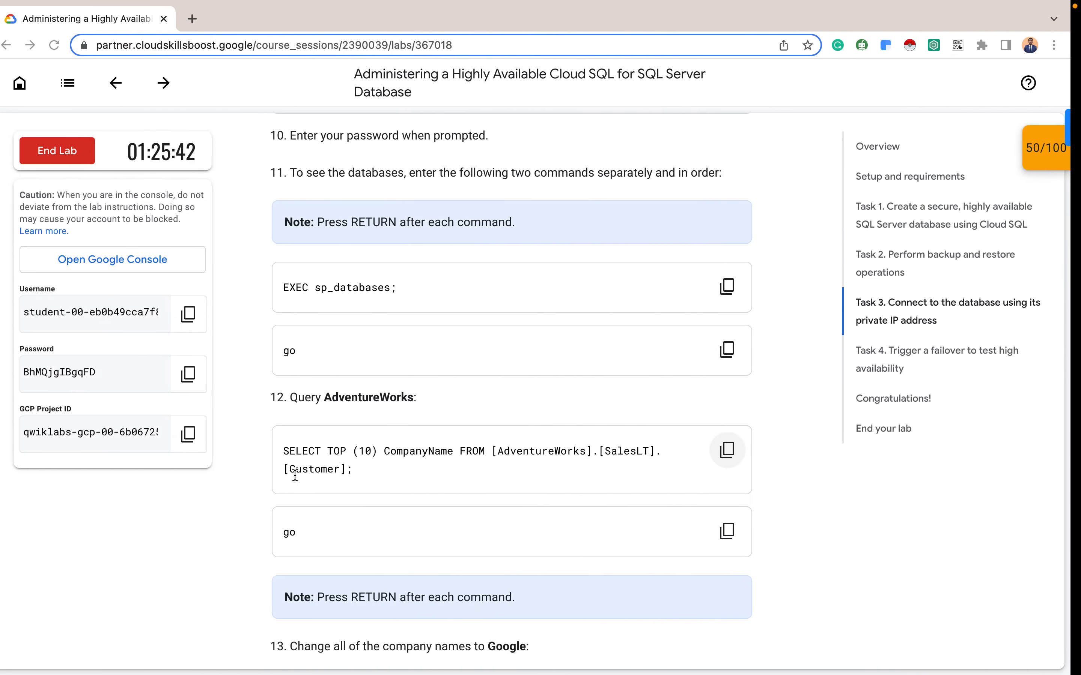
pyautogui.scroll(-4, 476, 457)
pyautogui.scroll(-3, 476, 455)
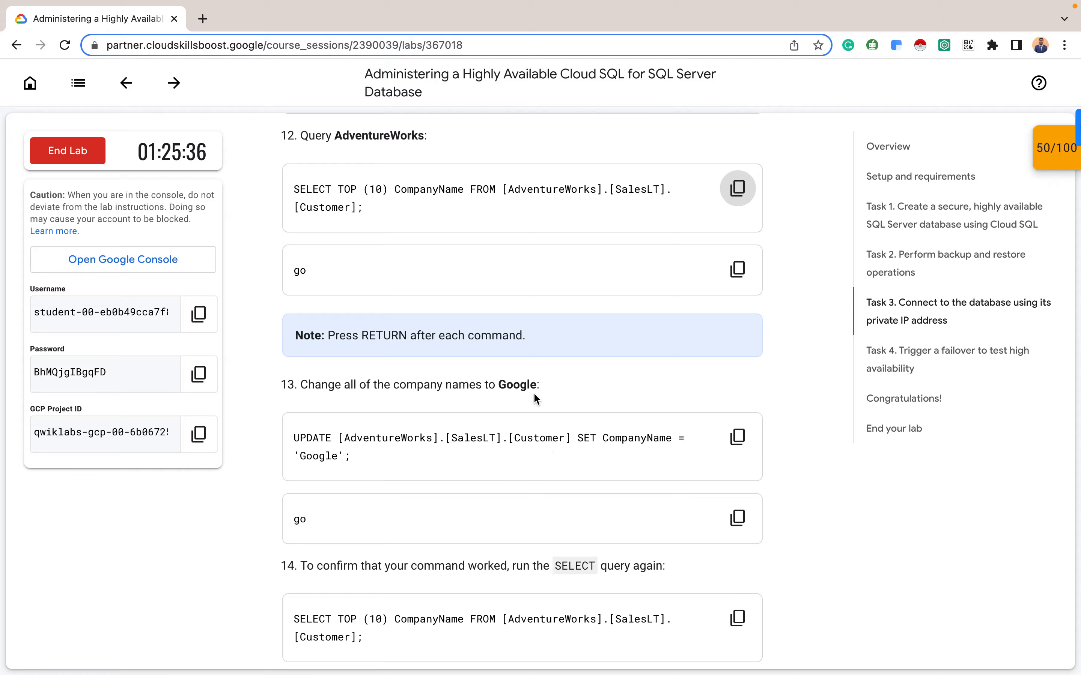
pyautogui.click(738, 436)
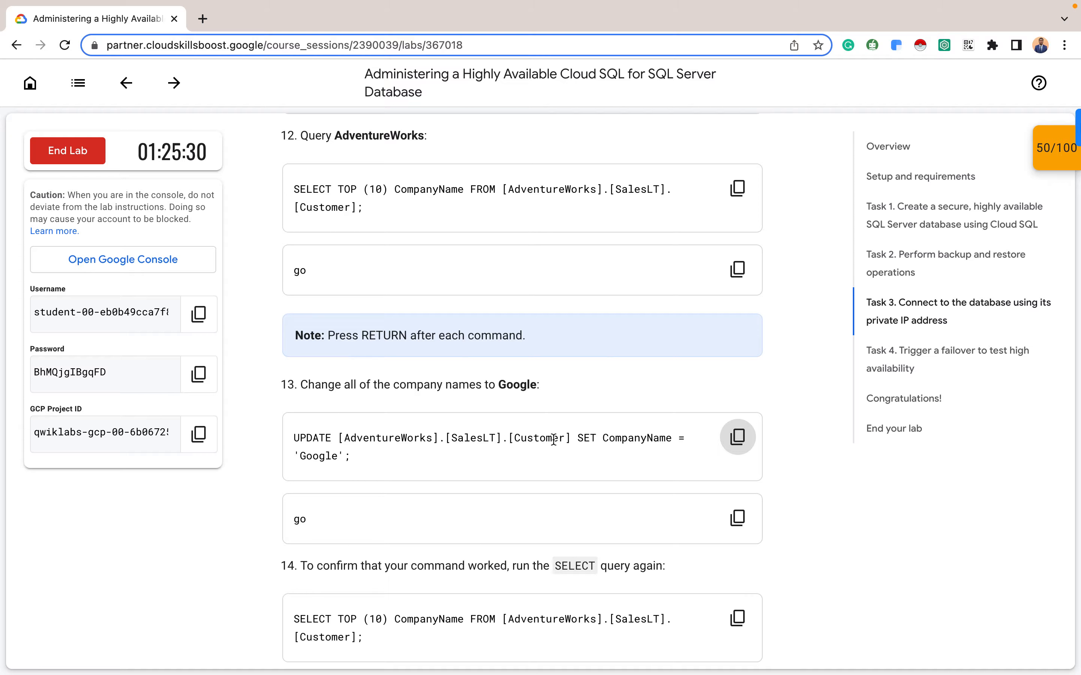
pyautogui.moveTo(653, 439); pyautogui.dragTo(647, 438)
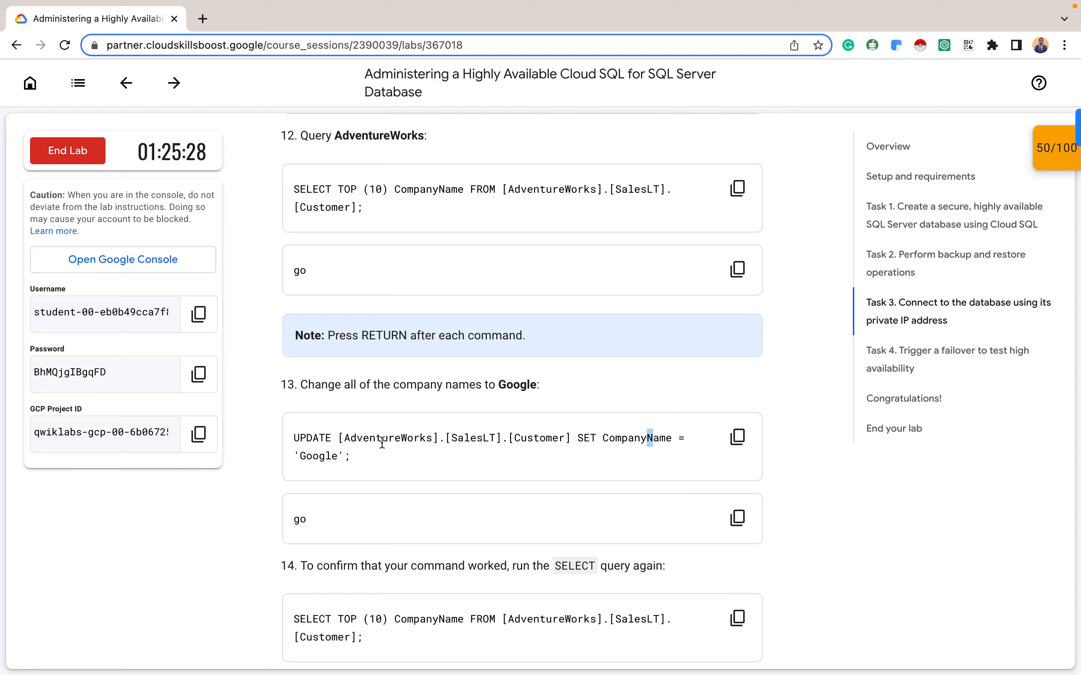
pyautogui.click(738, 437)
pyautogui.hotkey('ctrl', 'Right')
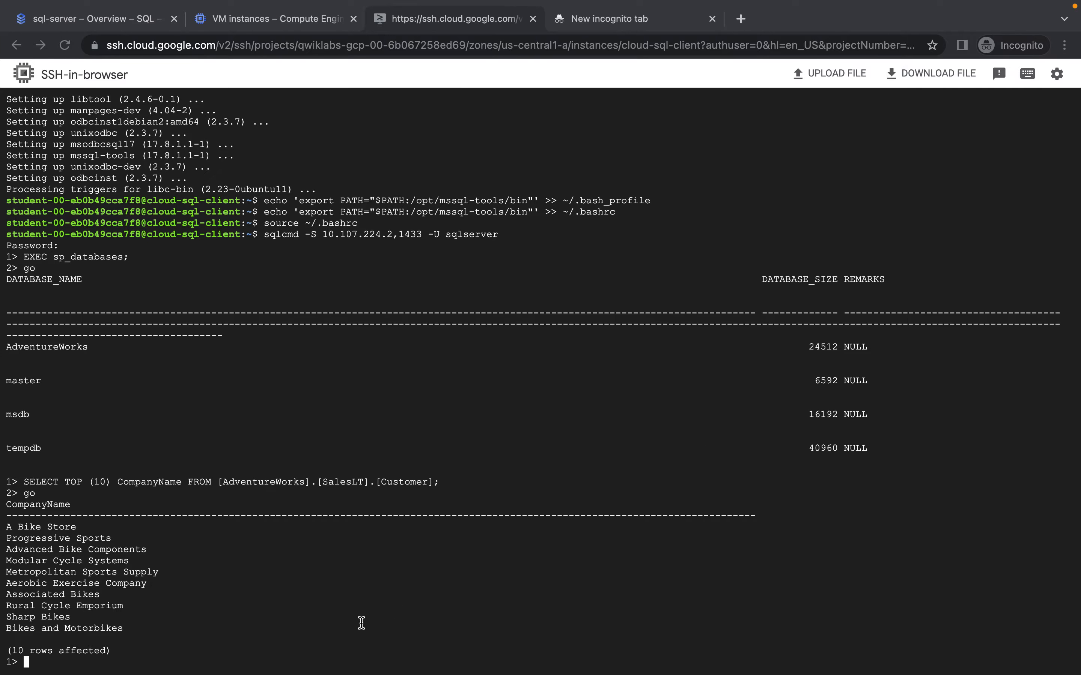
pyautogui.press('super+v')
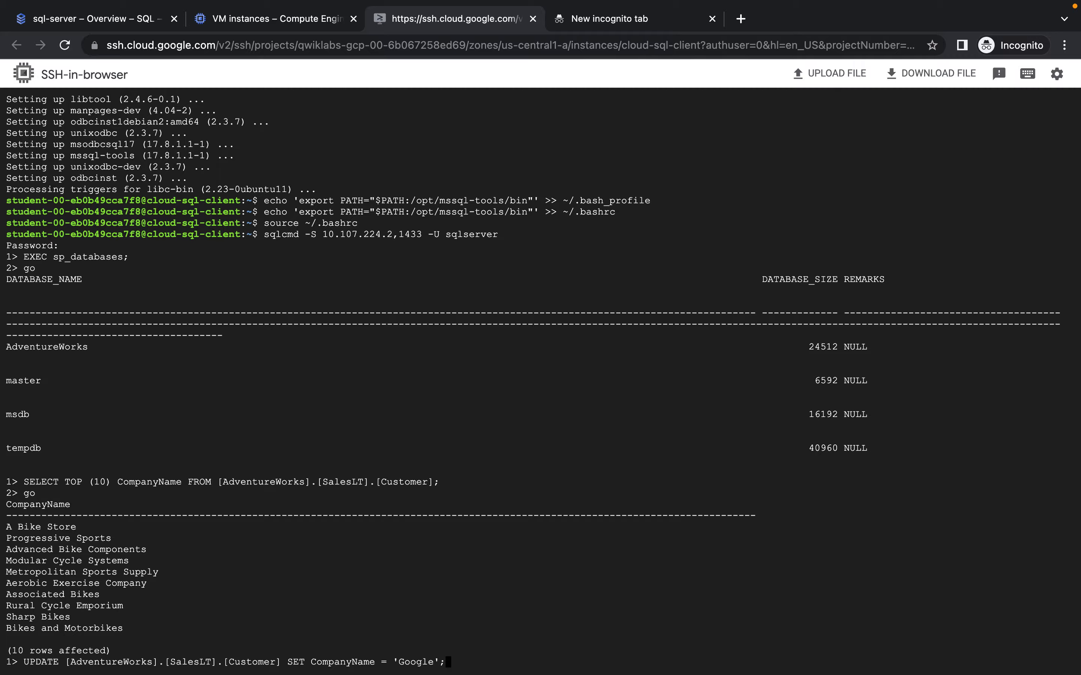
pyautogui.press('Return')
pyautogui.write('g')
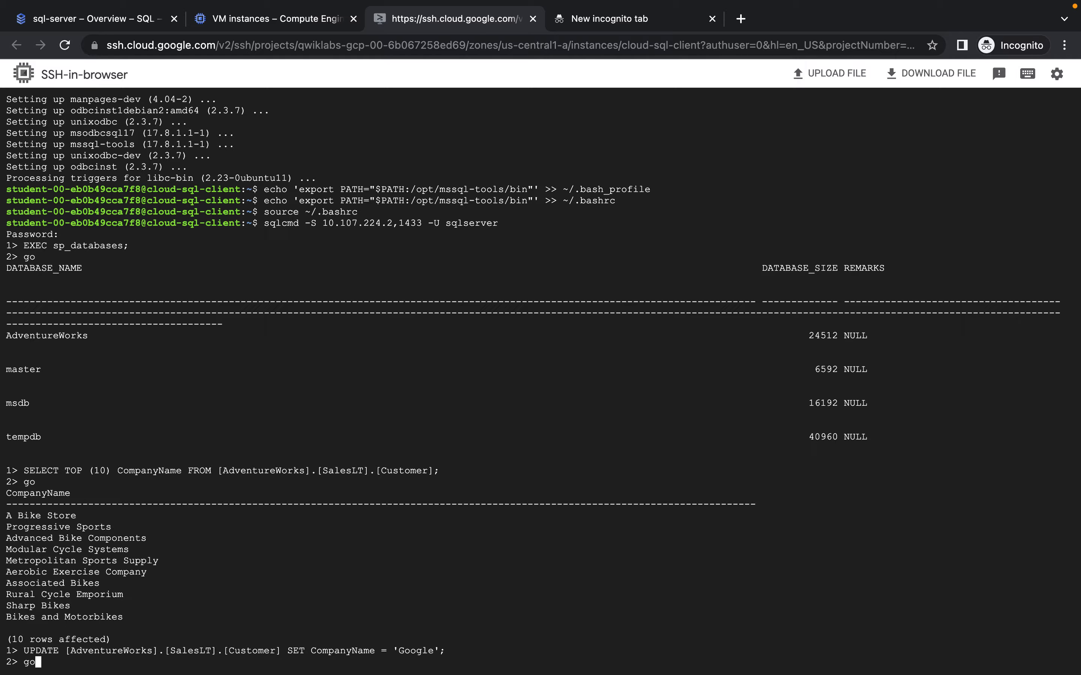
pyautogui.write('o')
pyautogui.press('Return')
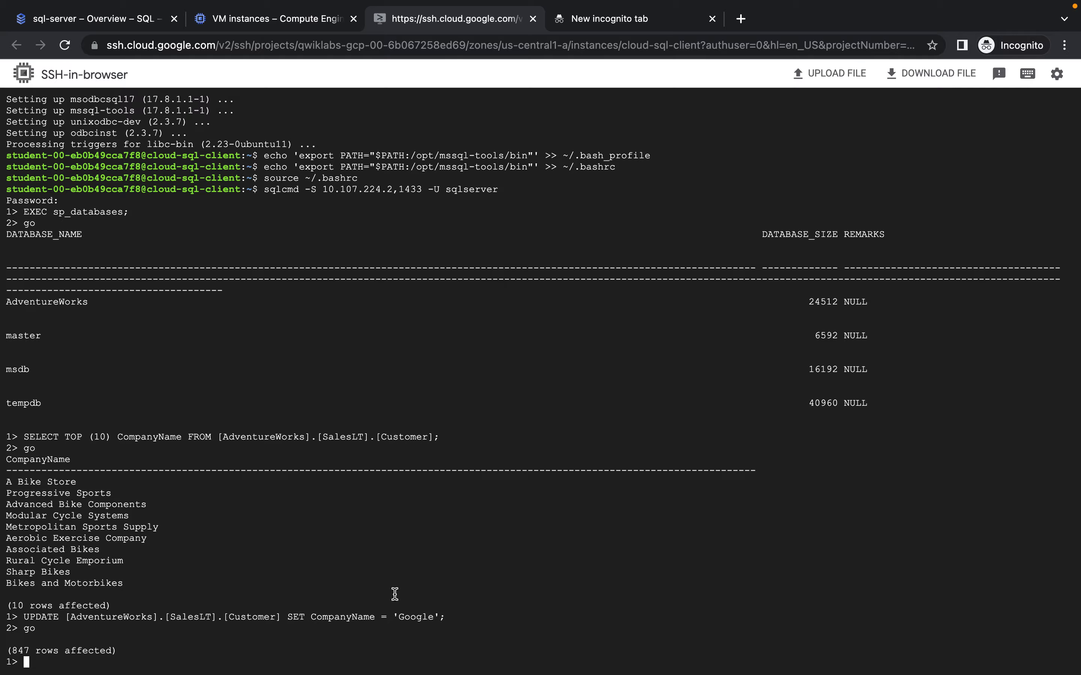
# Copy the SELECT TOP (10) CompanyName query from lab step 14 and execute it with go to check the updated customer names
pyautogui.hotkey('ctrl', 'Left')
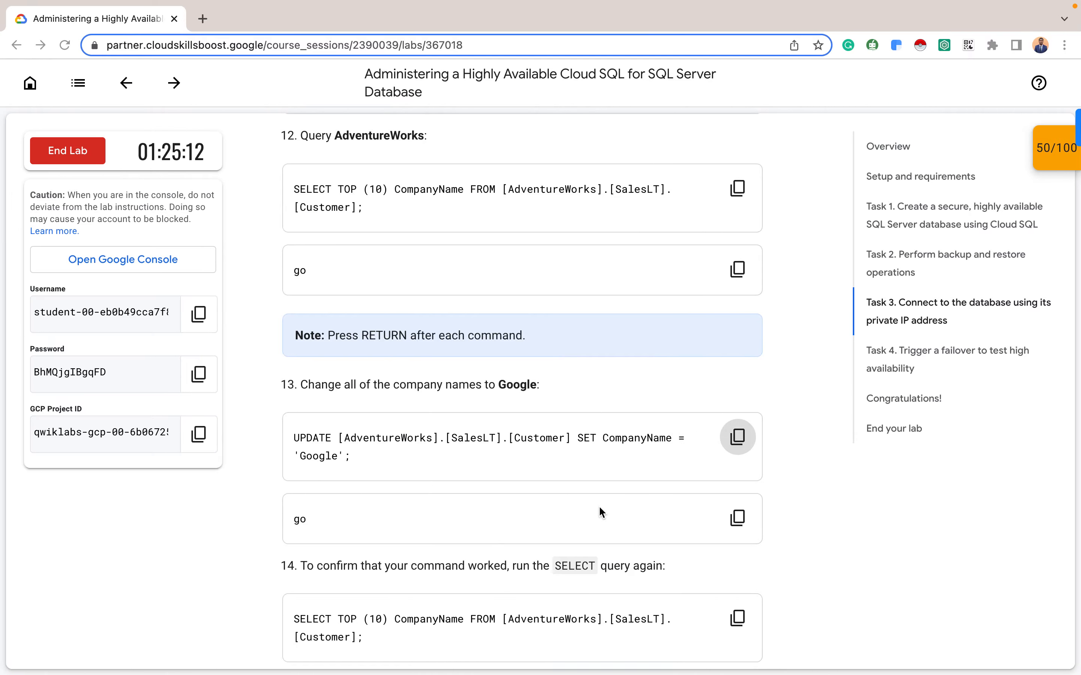
pyautogui.scroll(-3, 599, 507)
pyautogui.scroll(-1, 600, 507)
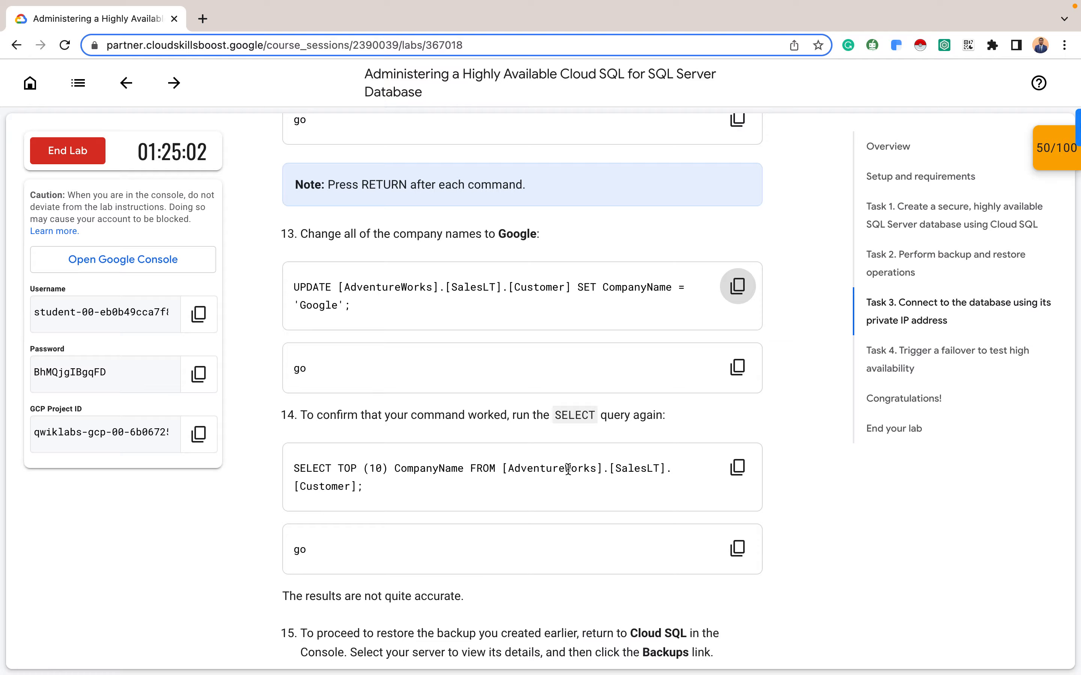
pyautogui.click(738, 466)
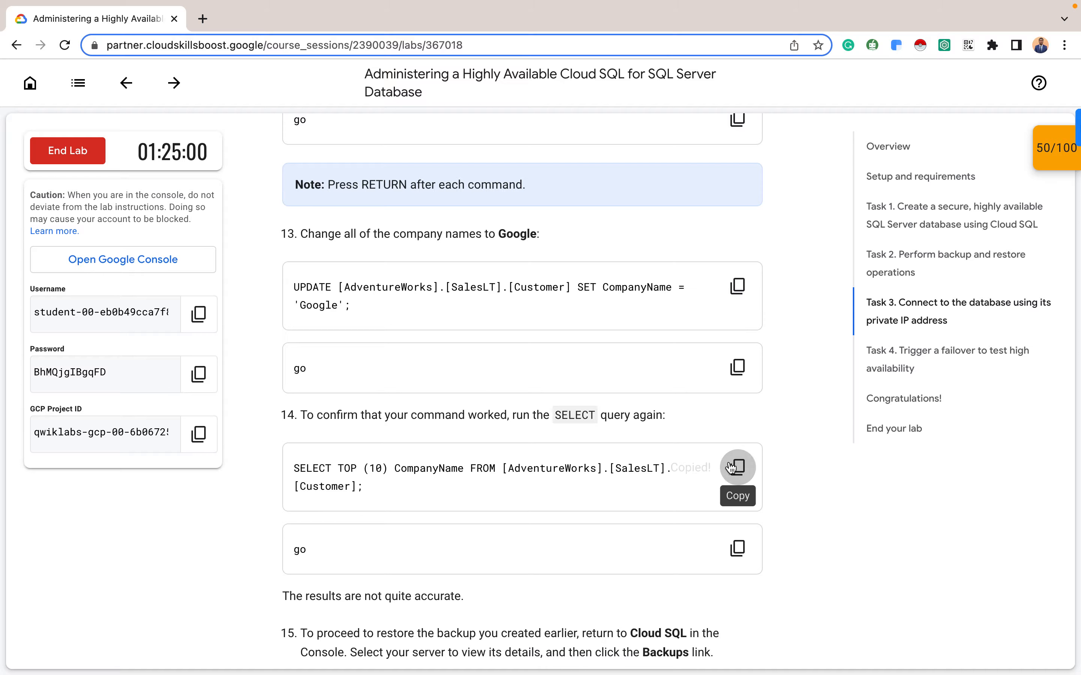
pyautogui.hotkey('ctrl', 'Right')
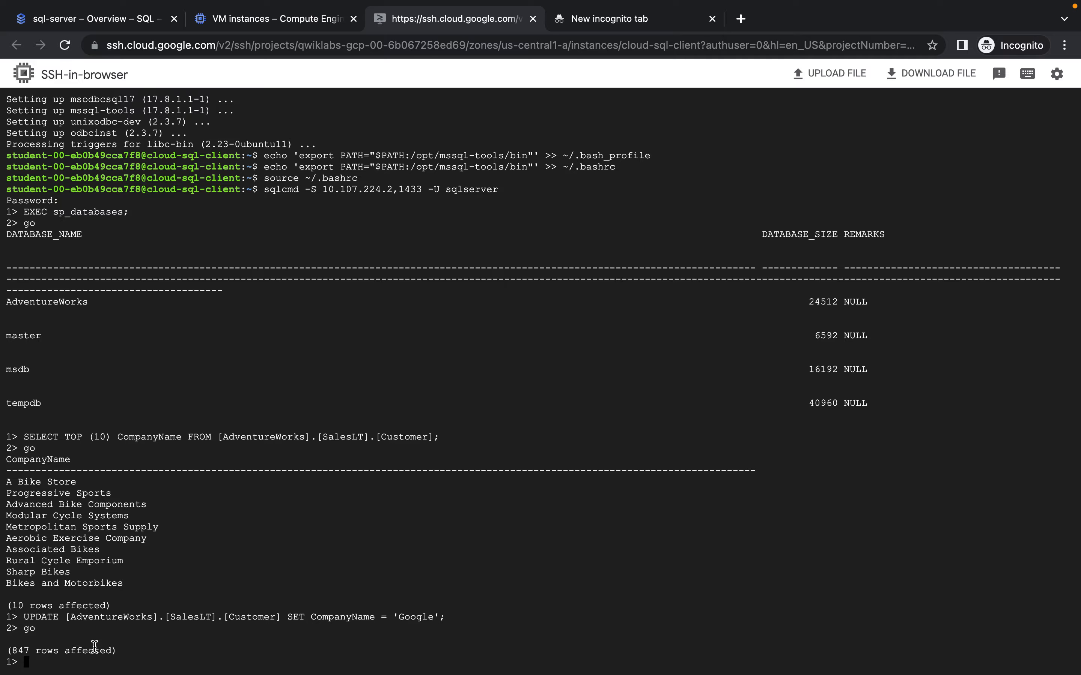
pyautogui.press('super+v')
pyautogui.press('Return')
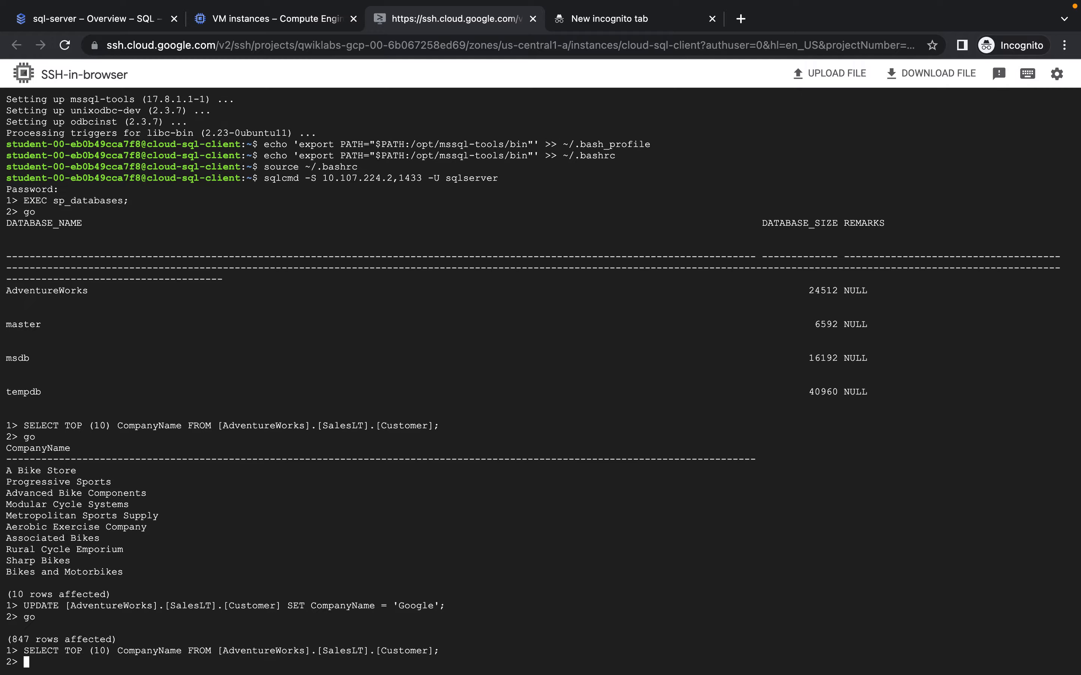
pyautogui.write('go')
pyautogui.press('Return')
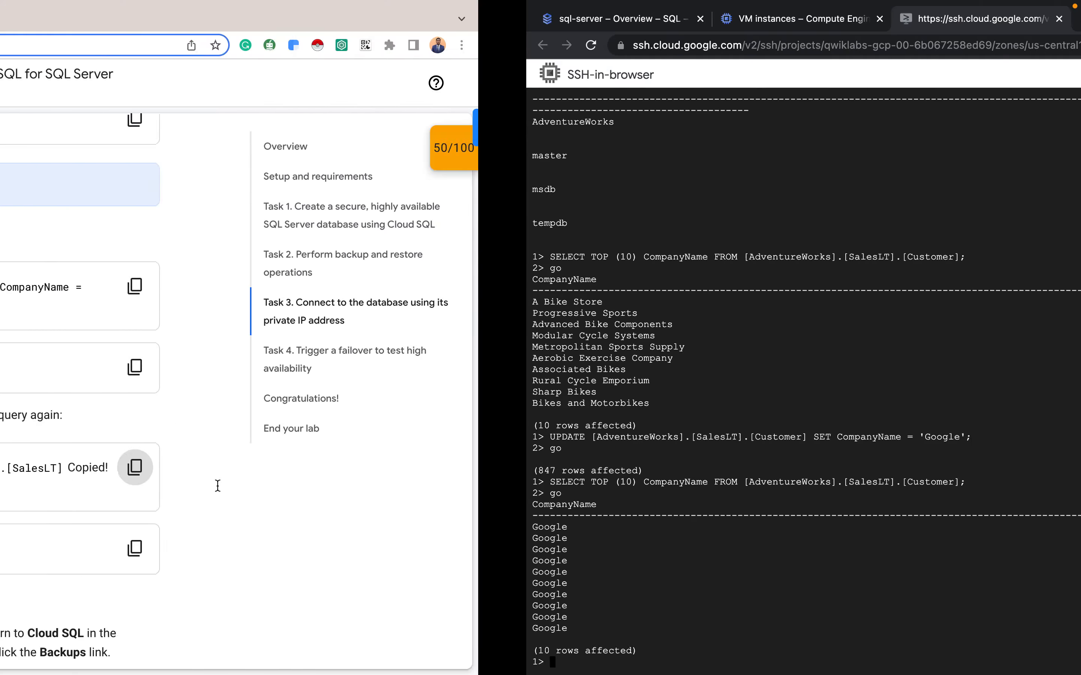
# Read lab steps 15 and 16 on restoring the backup, and open the sql-server instance's Backups page in the Cloud console
pyautogui.hotkey('ctrl', 'Left')
pyautogui.scroll(-5, 457, 487)
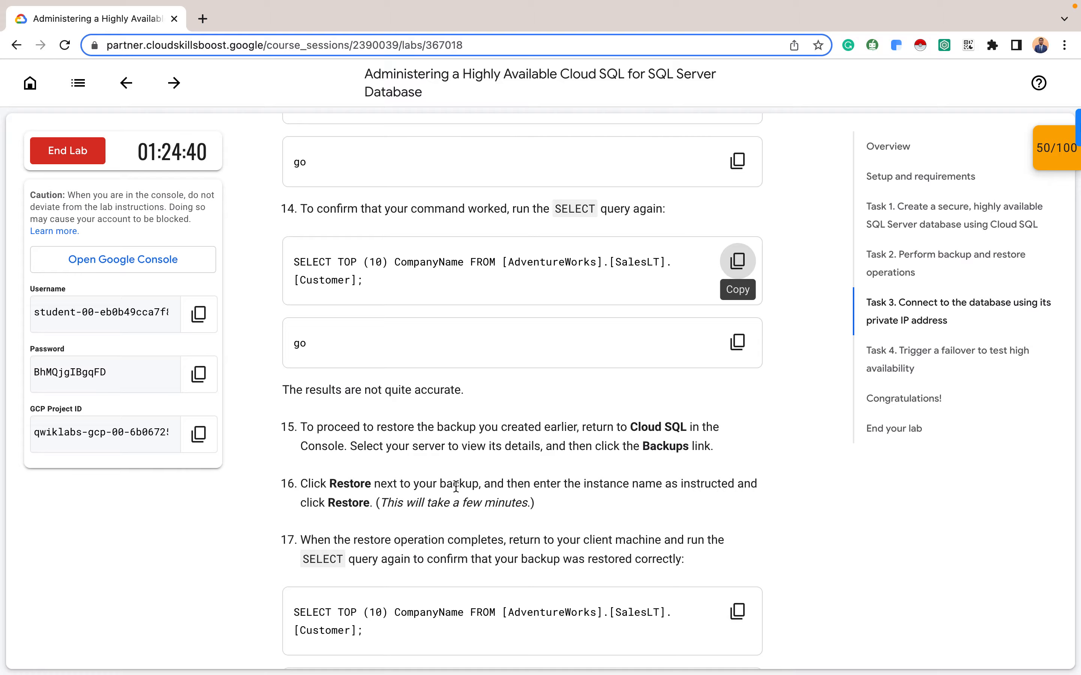
pyautogui.hotkey('ctrl', 'Right')
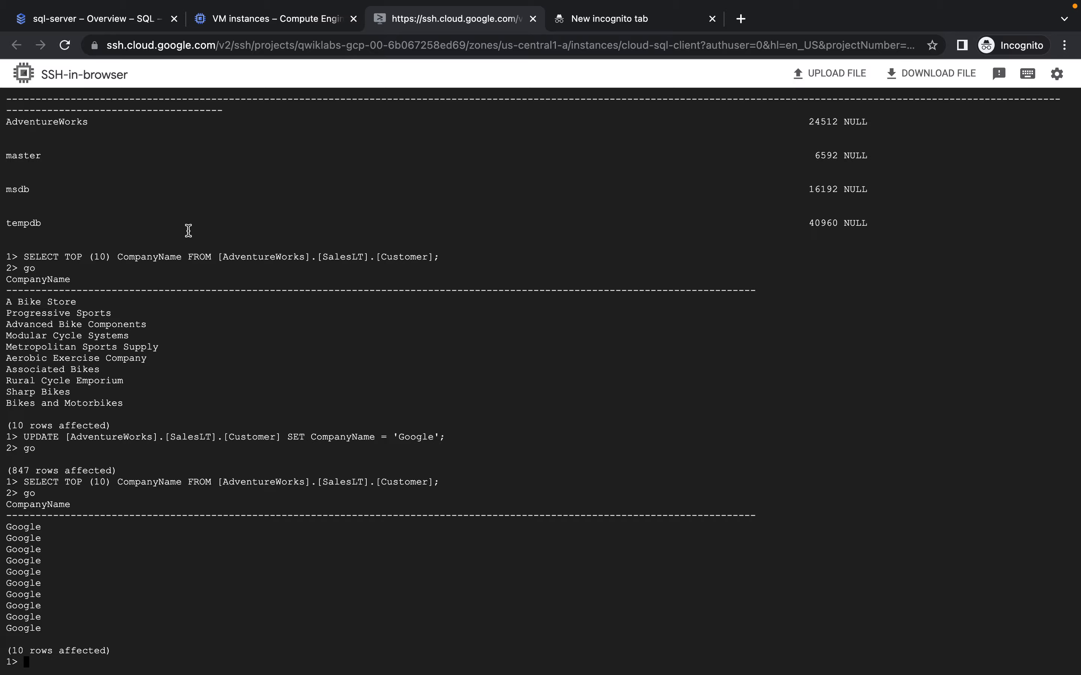
pyautogui.click(127, 24)
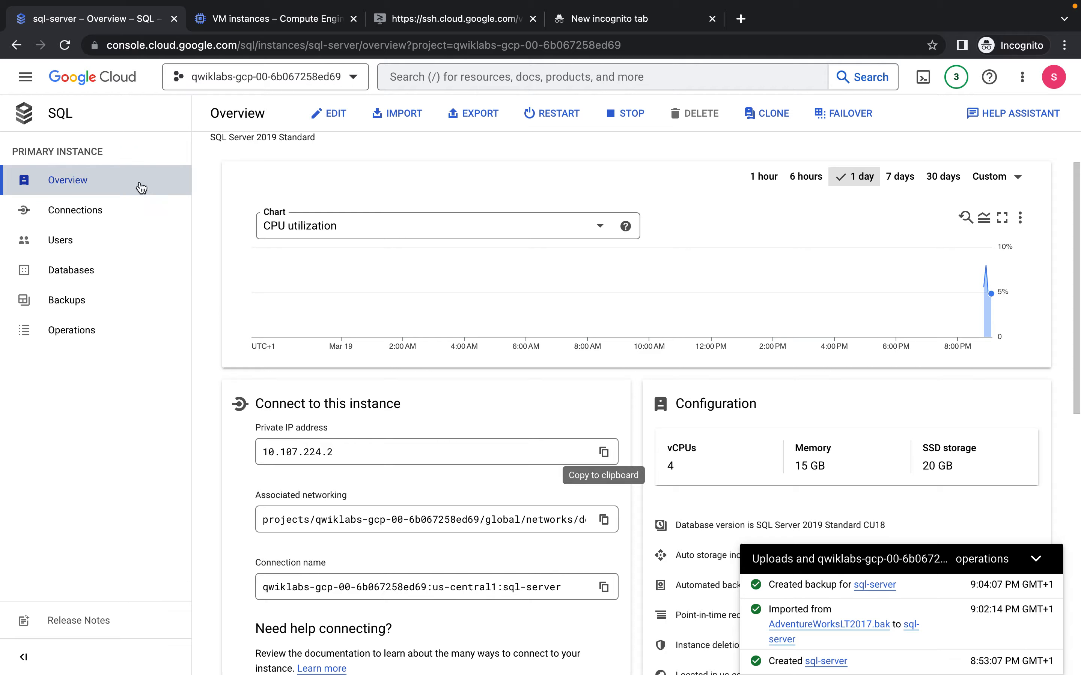
pyautogui.click(25, 77)
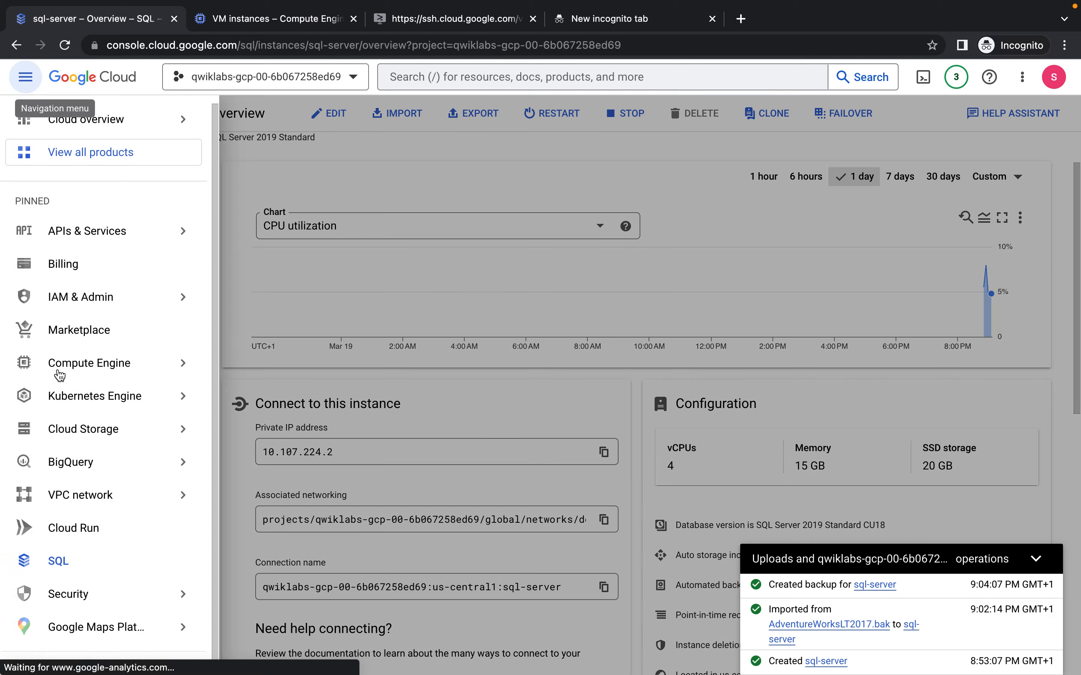
pyautogui.click(331, 267)
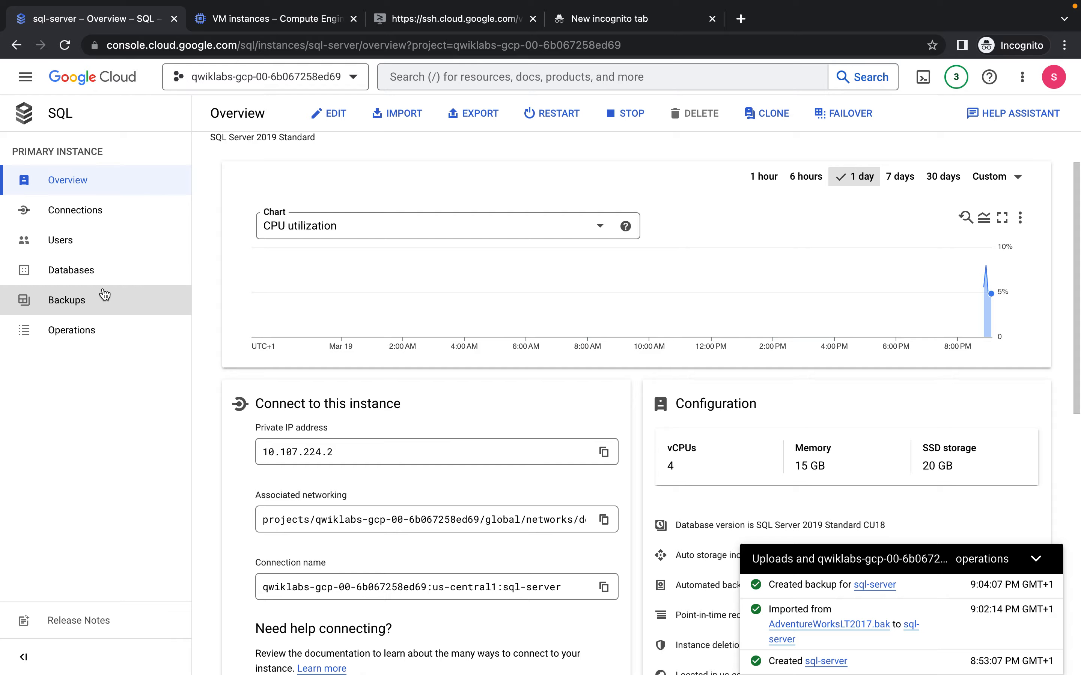
pyautogui.click(102, 306)
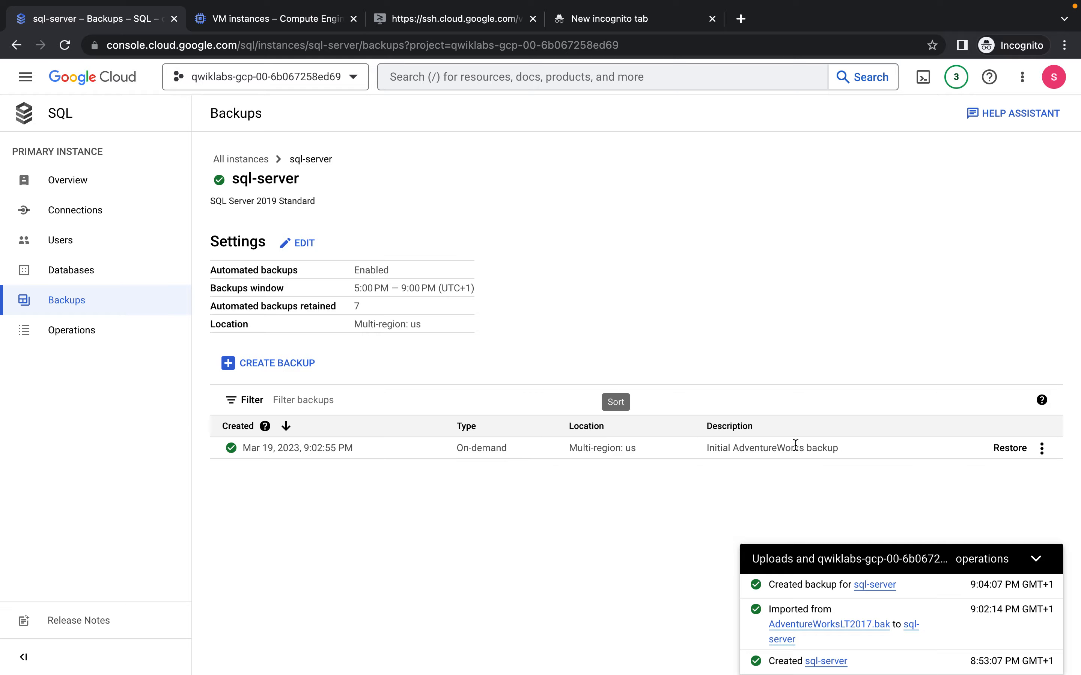
# Restore the 'Initial AdventureWorks backup' to the sql-server instance, confirming with the instance name sql-server
pyautogui.click(1013, 449)
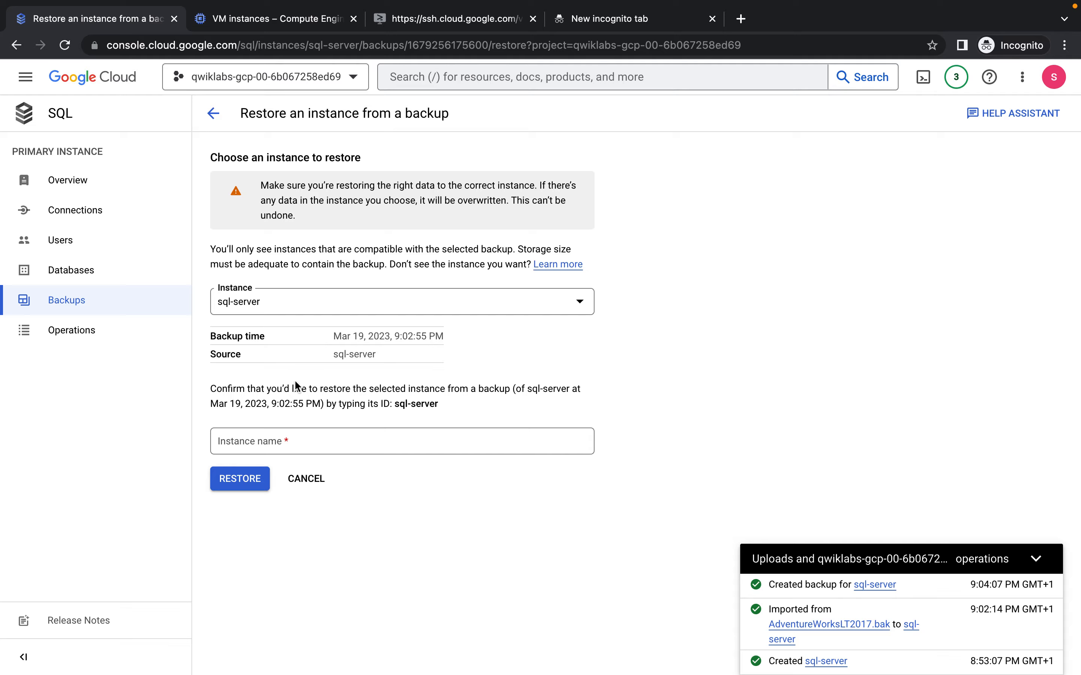
pyautogui.moveTo(395, 403); pyautogui.dragTo(439, 407)
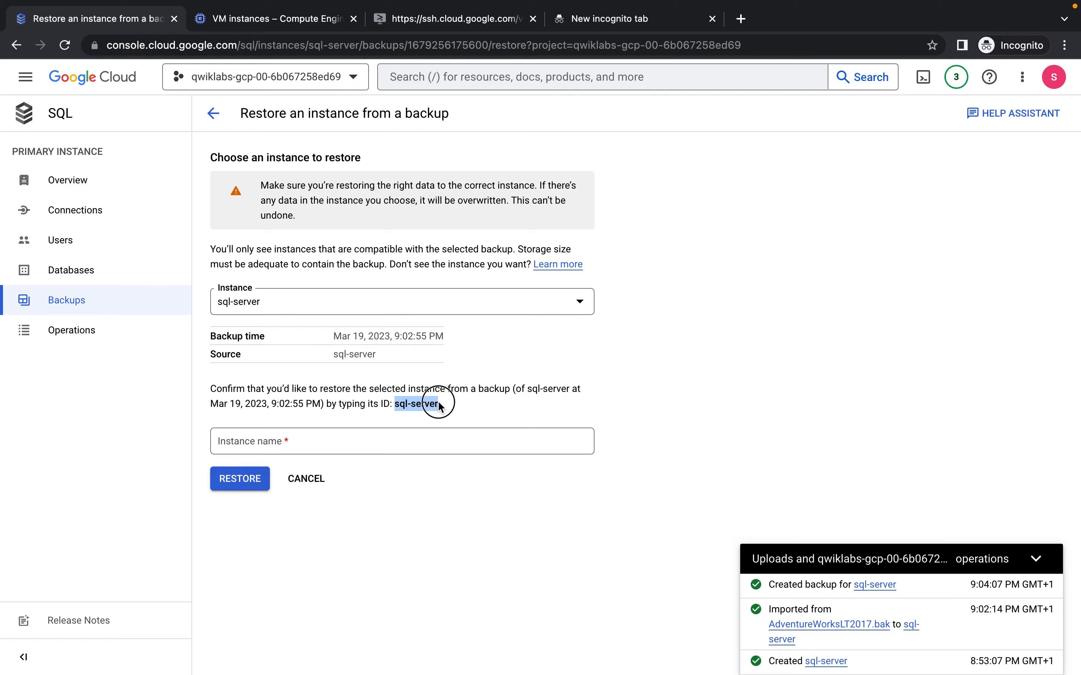
pyautogui.click(333, 441)
pyautogui.hotkey('ctrl', 'v')
pyautogui.click(233, 486)
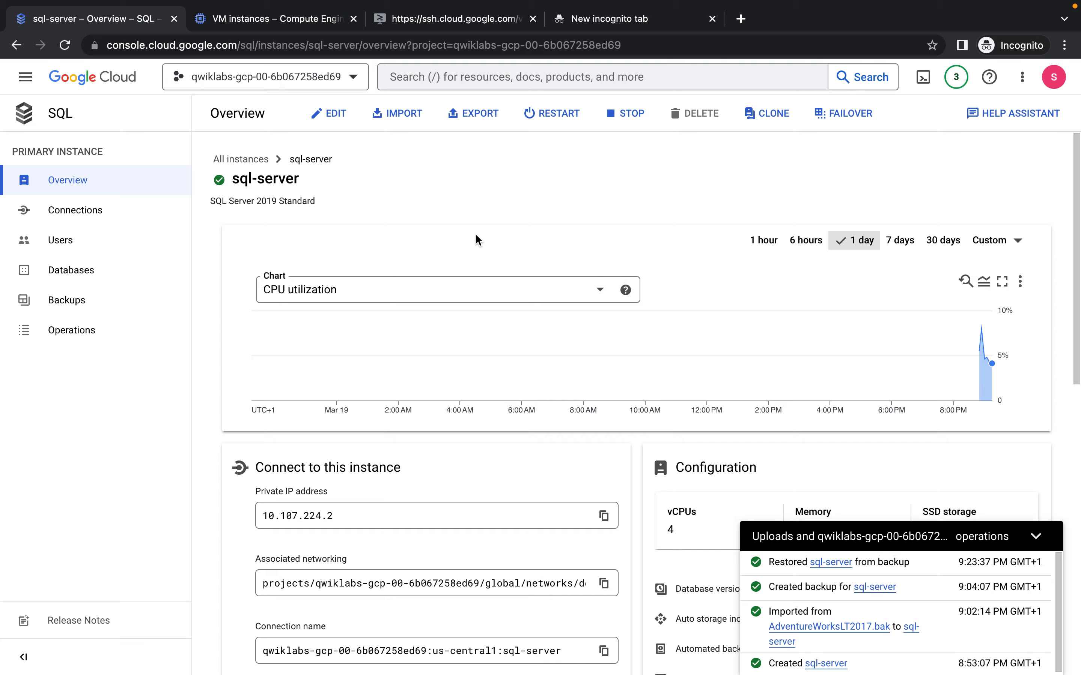
# Return to the SSH session and rerun the SELECT TOP (10) CompanyName query on [AdventureWorks].[SalesLT].[Customer] with go to check the restored data
pyautogui.click(458, 19)
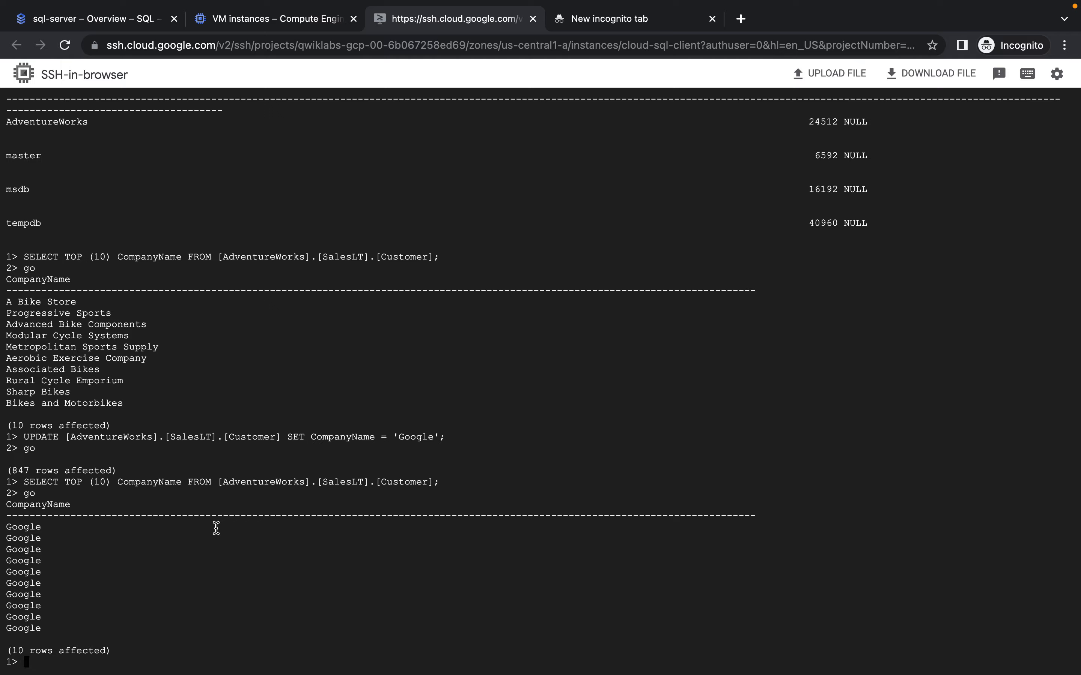
pyautogui.press('Up')
pyautogui.press('Up')
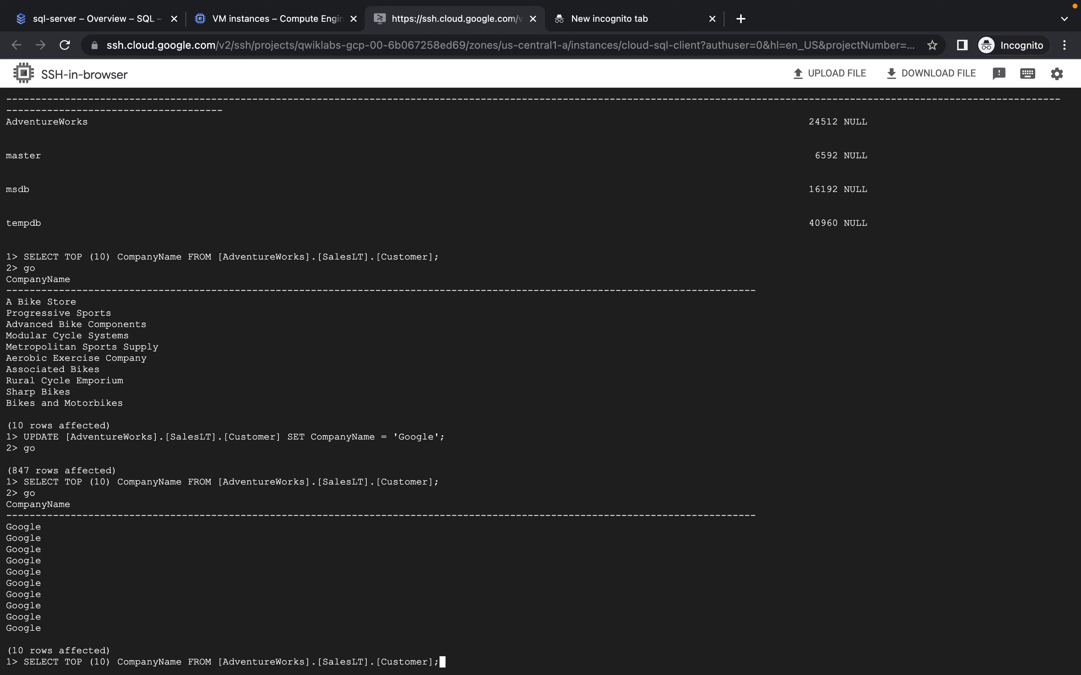
pyautogui.press('Return')
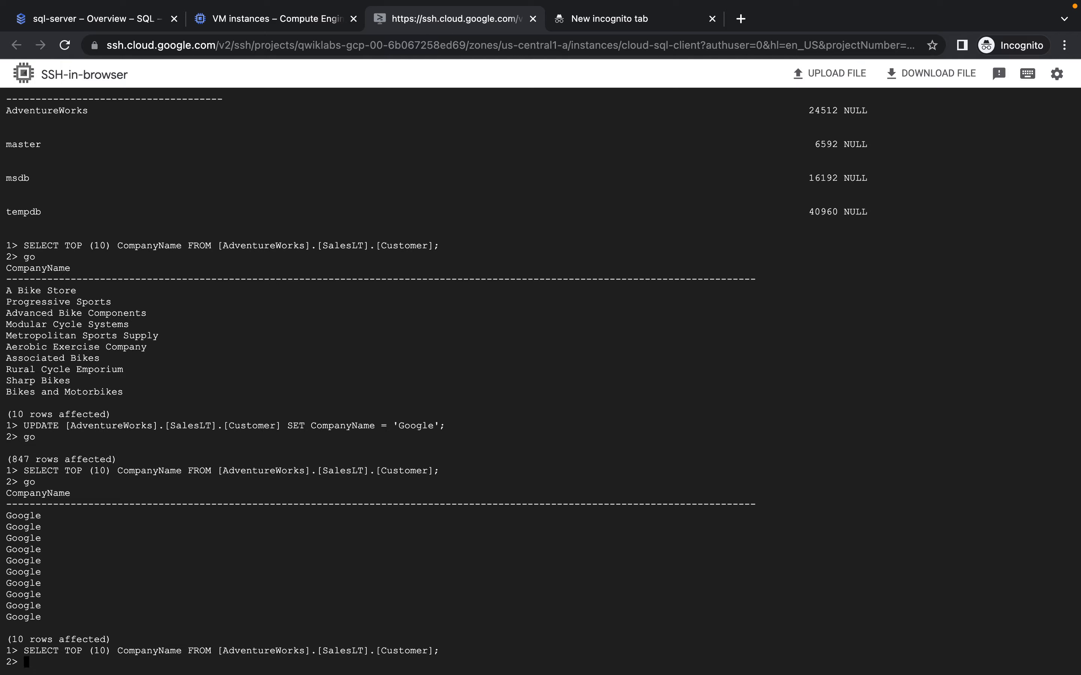
pyautogui.write('go')
pyautogui.press('Return')
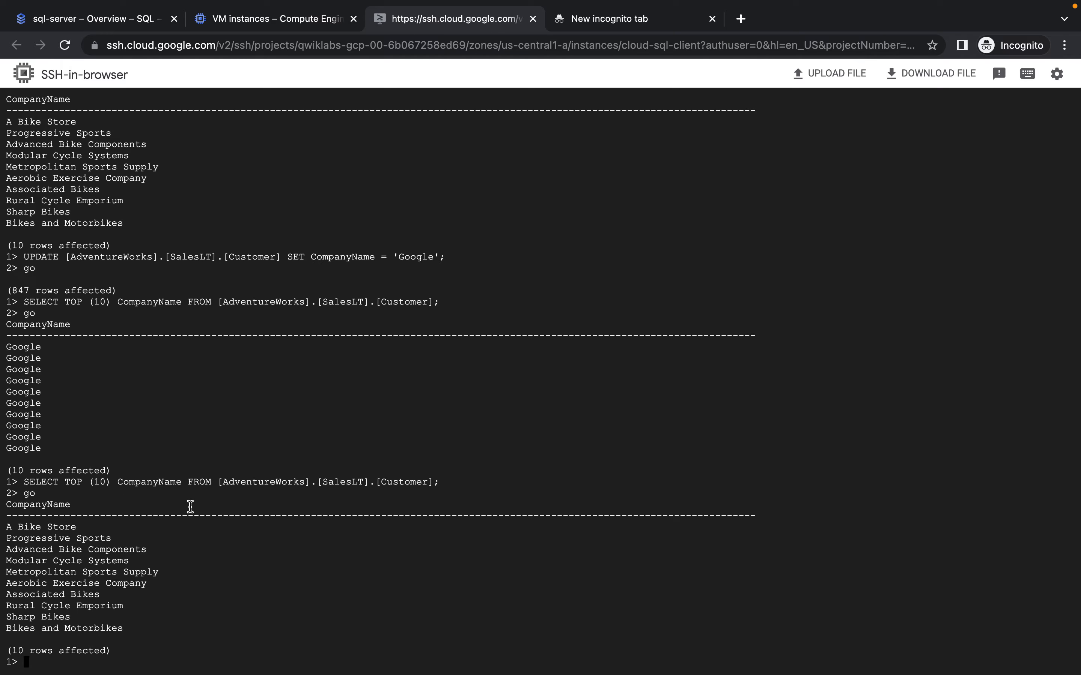
# Check the lab progress for 'Connect to the database using its private IP address' and read the Task 4 failover instructions
pyautogui.hotkey('ctrl', 'Left')
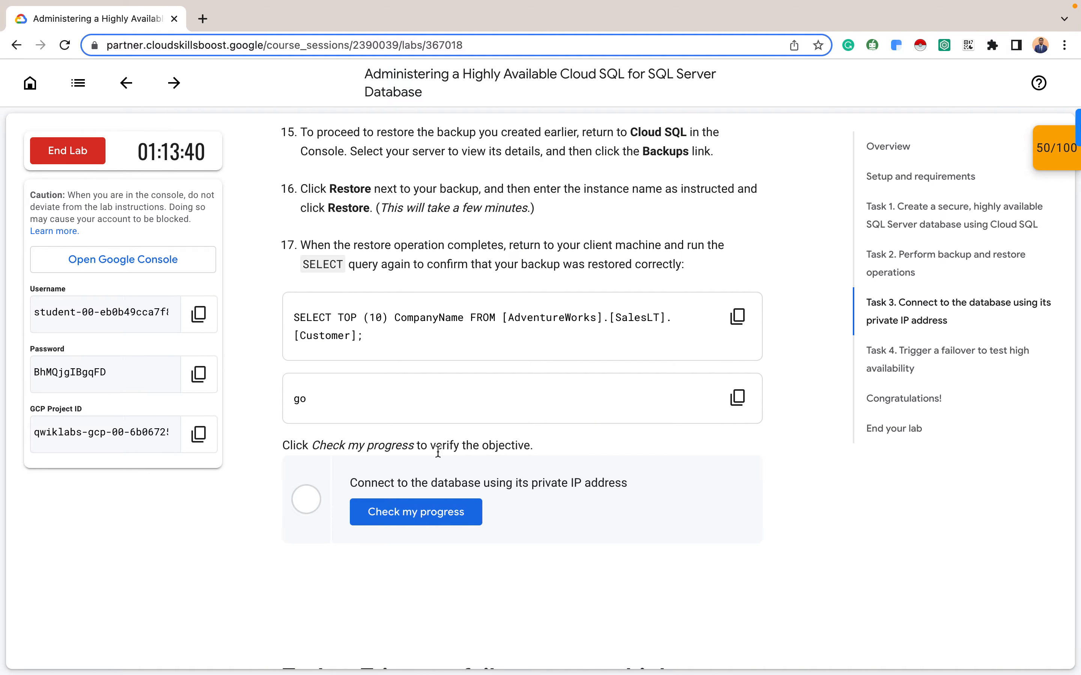
pyautogui.scroll(-2, 438, 452)
pyautogui.click(401, 440)
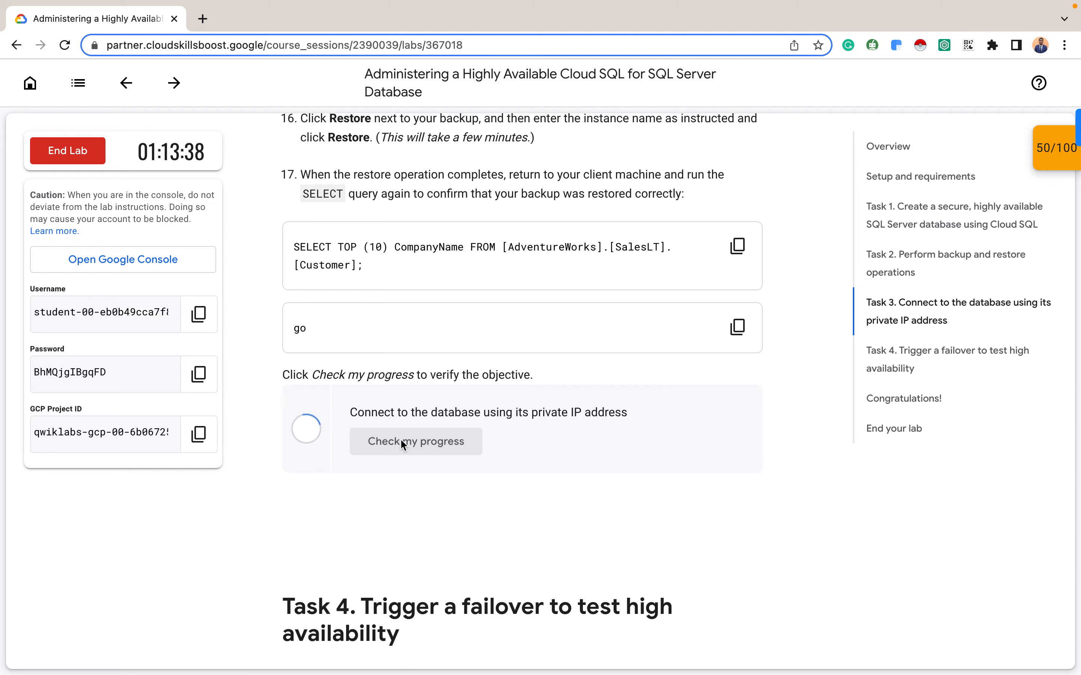
pyautogui.scroll(-5, 401, 440)
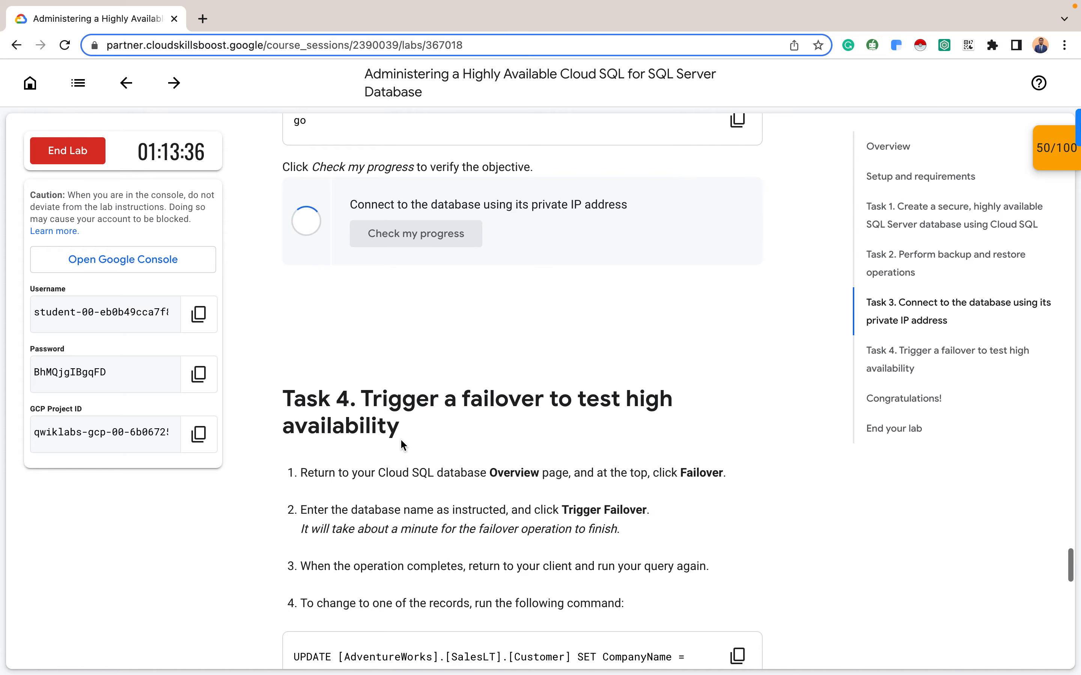
pyautogui.scroll(7, 401, 440)
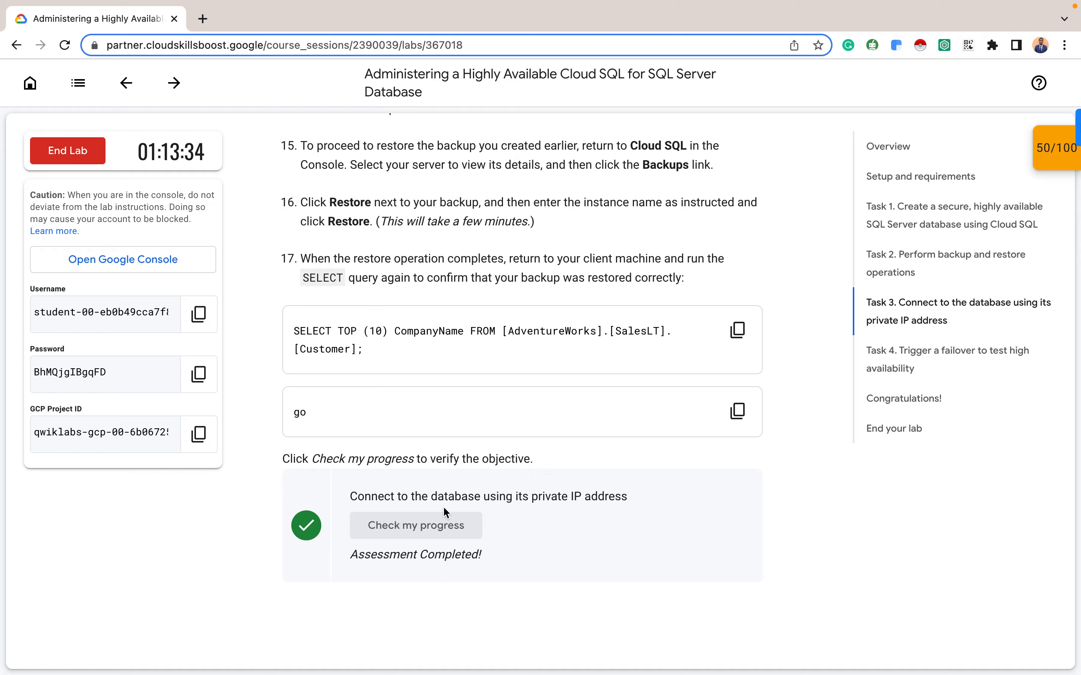
pyautogui.scroll(-10, 441, 457)
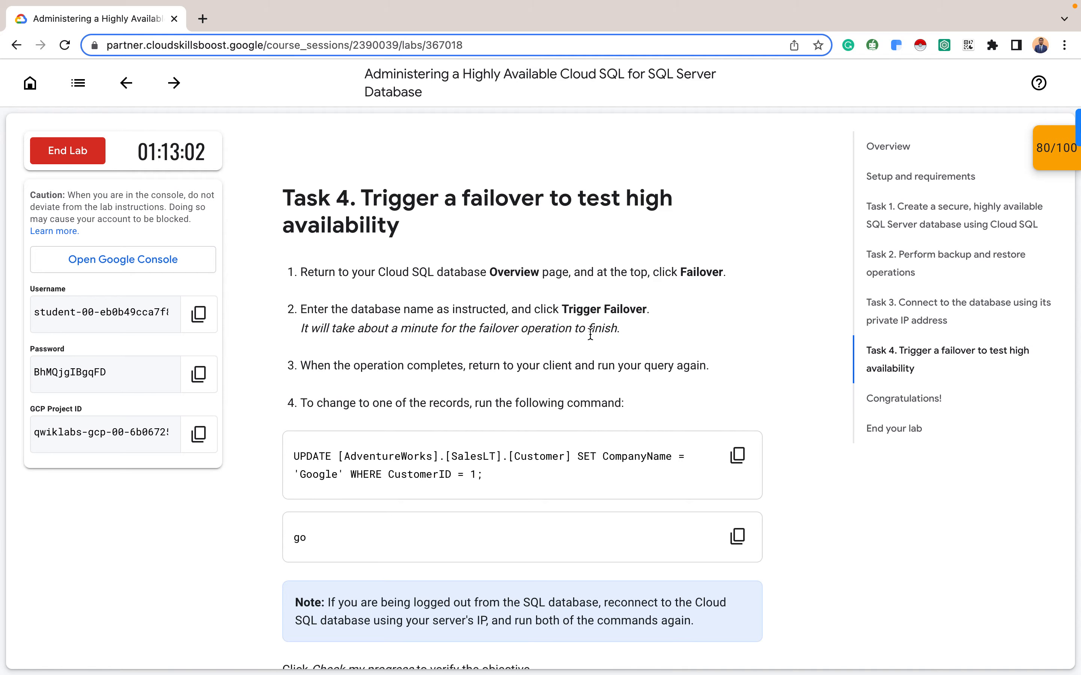
# From the Cloud console's sql-server Overview page, trigger a manual failover, confirming with the instance ID sql-server
pyautogui.hotkey('ctrl', 'Right')
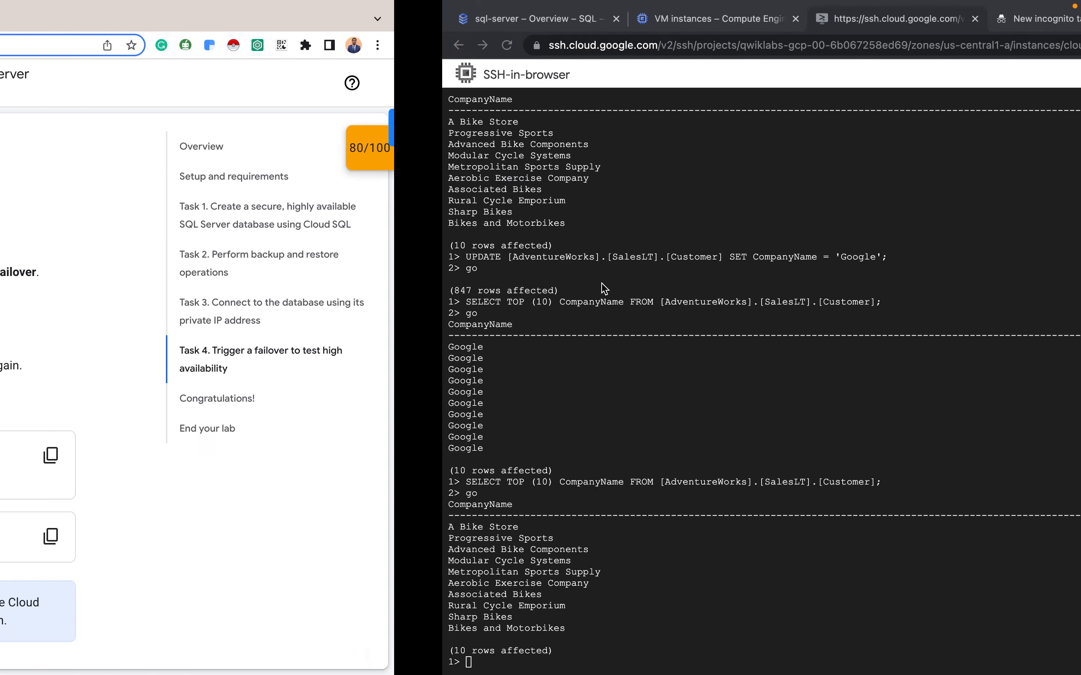
pyautogui.click(148, 26)
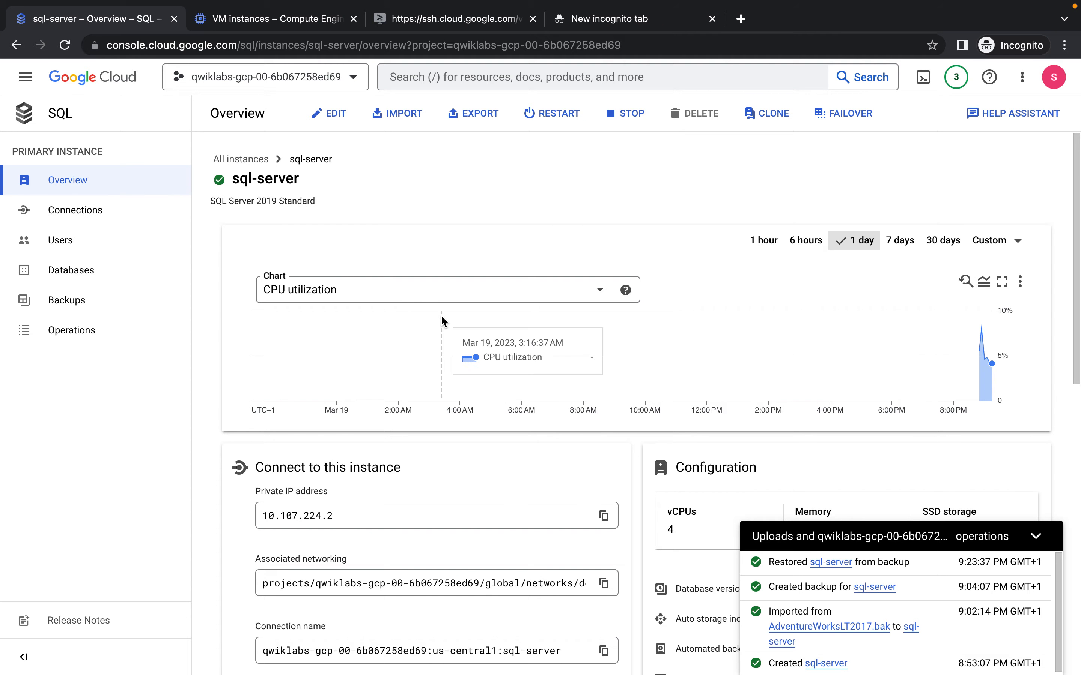
pyautogui.click(842, 118)
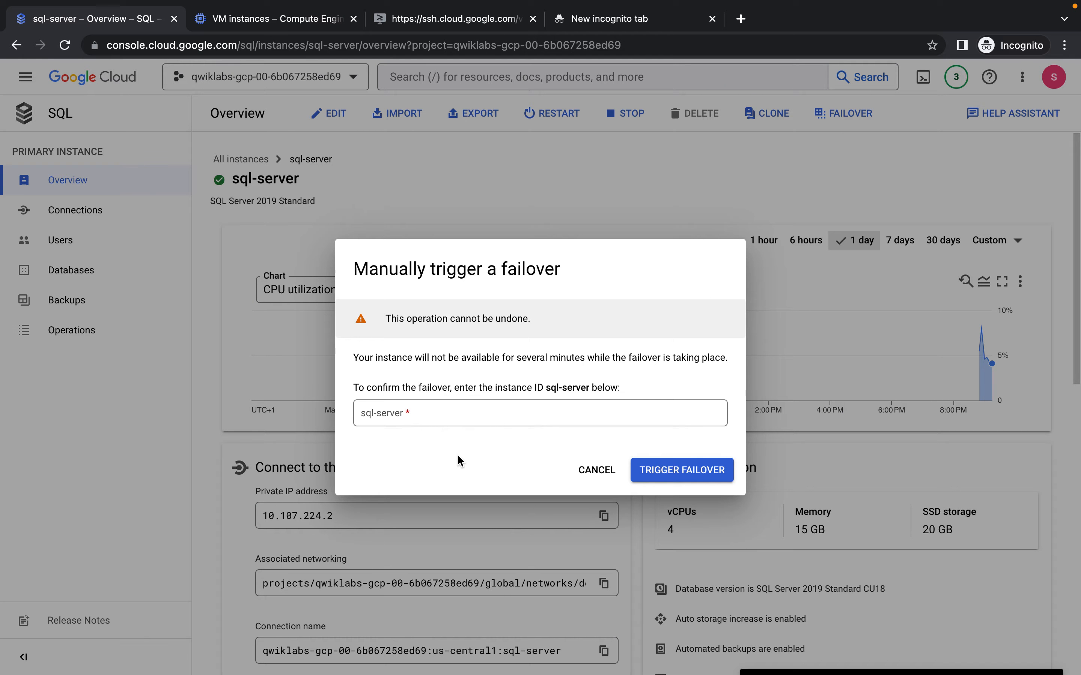
pyautogui.click(452, 410)
pyautogui.write('s')
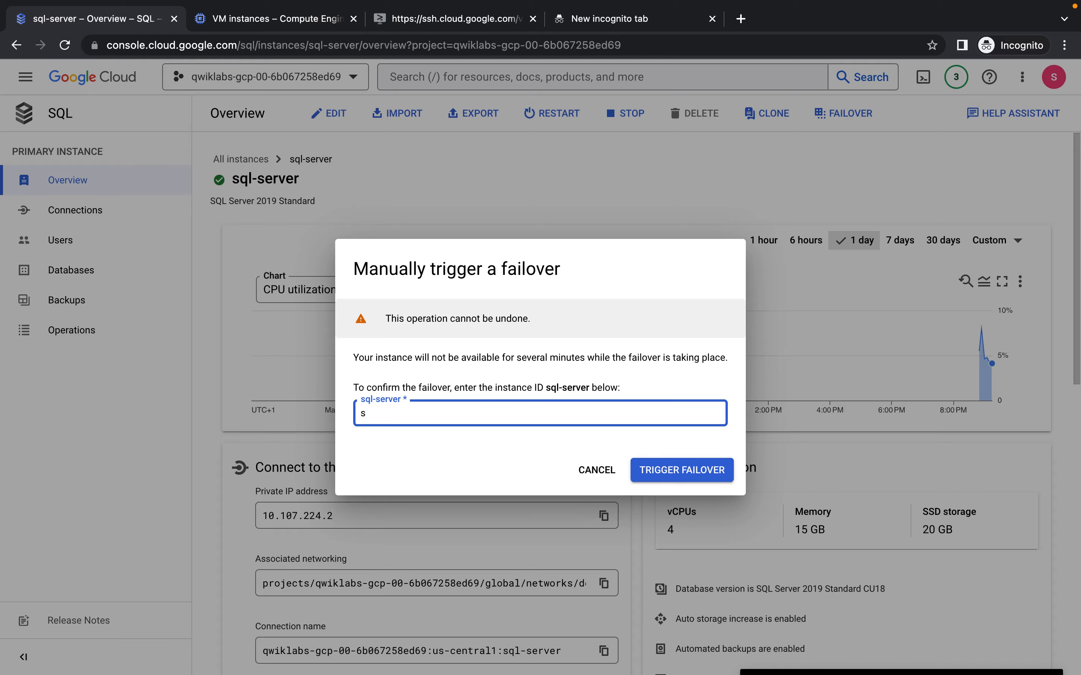
pyautogui.write('ql-server')
pyautogui.click(684, 473)
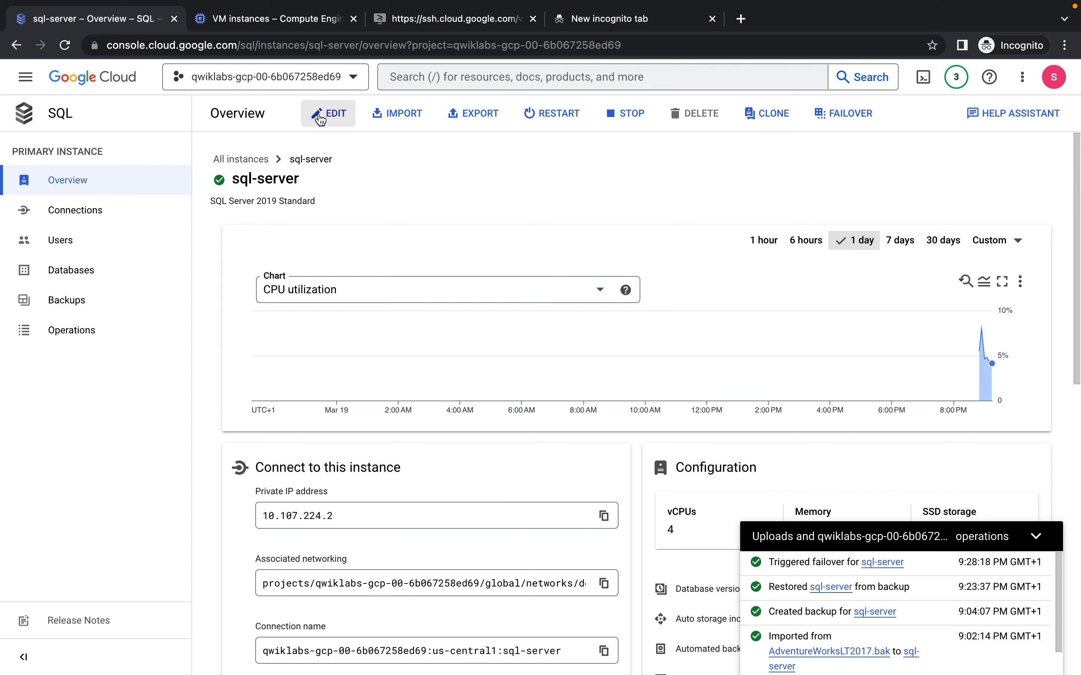
# Copy Task 4 step 4's UPDATE statement and execute it in the SSH session with go, setting CompanyName to 'Google' WHERE CustomerID = 1
pyautogui.hotkey('ctrl', 'Left')
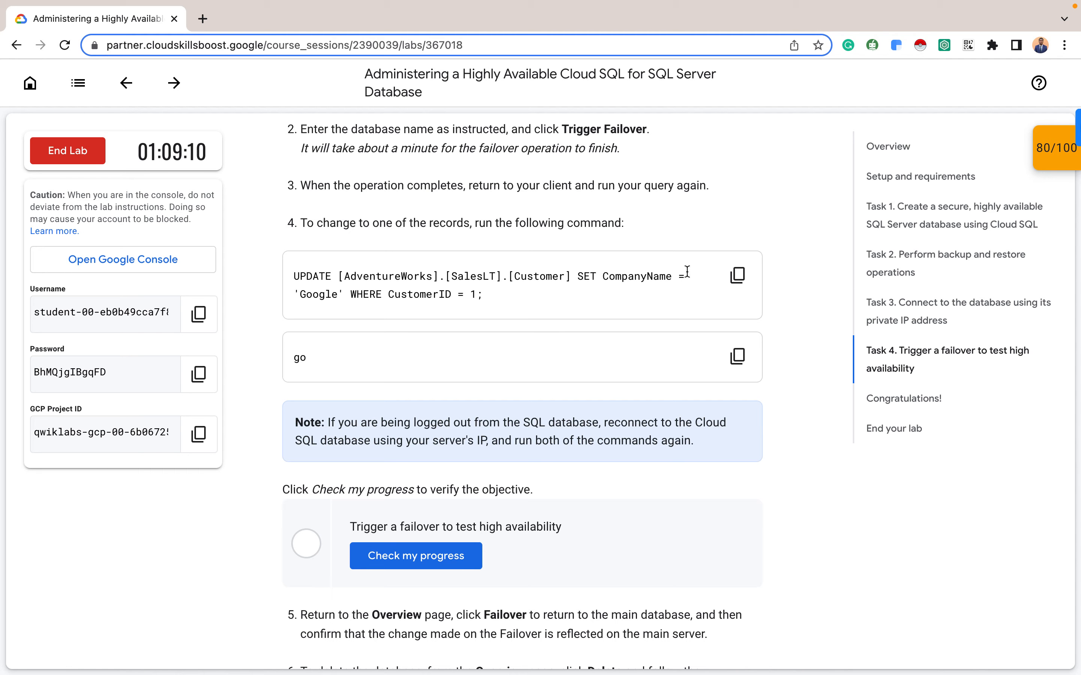
pyautogui.click(738, 275)
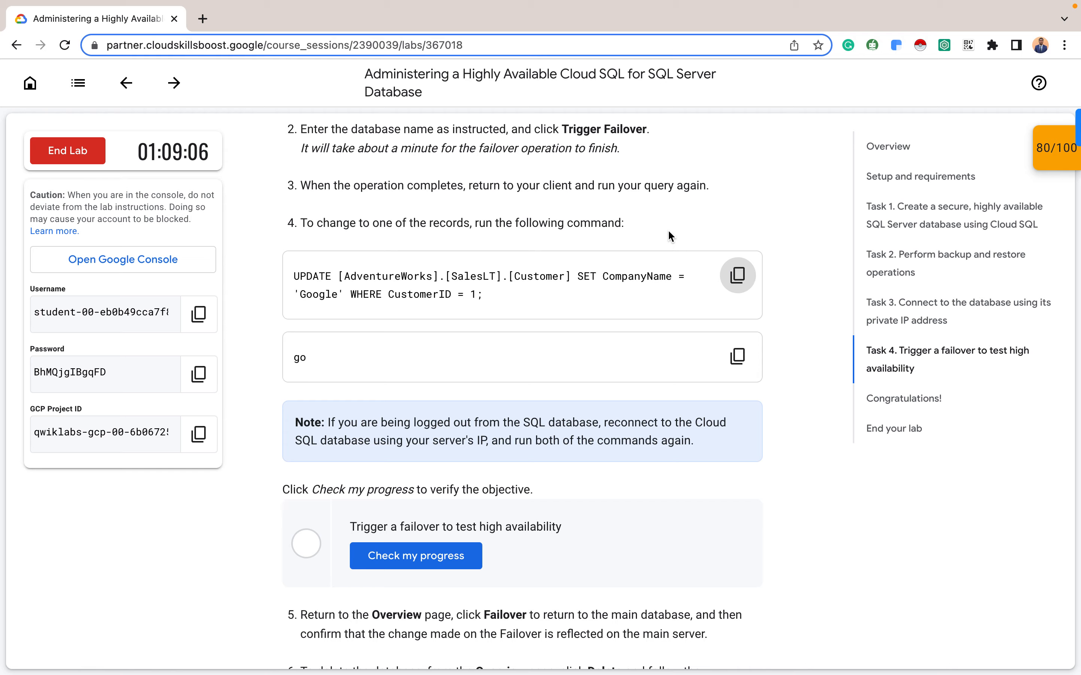
pyautogui.hotkey('ctrl', 'Right')
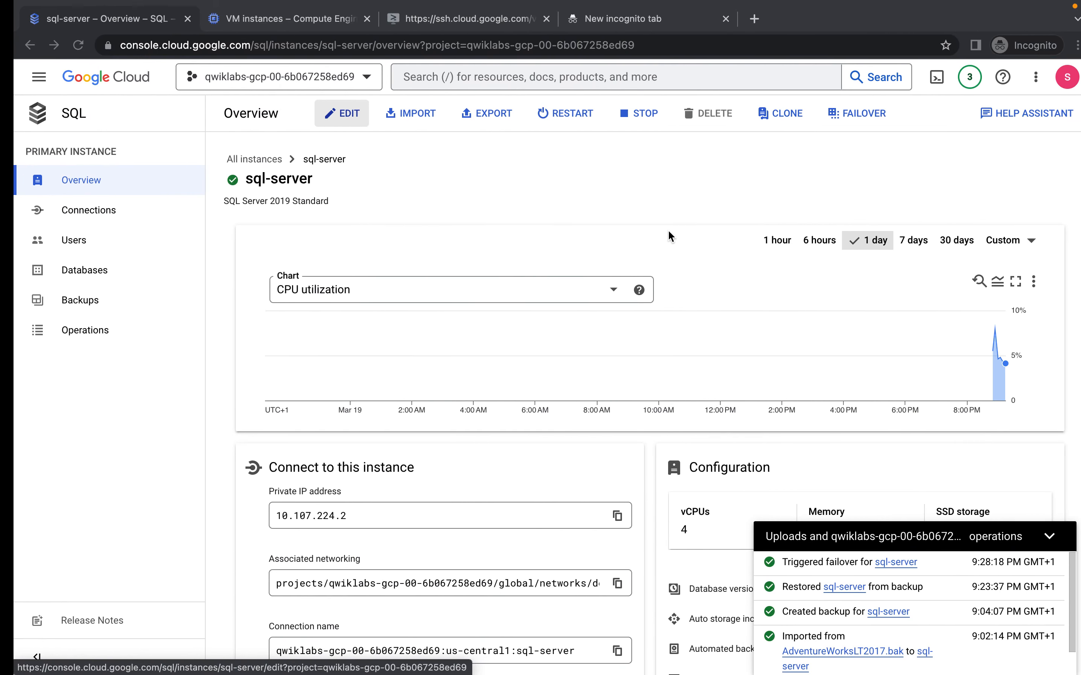
pyautogui.click(452, 20)
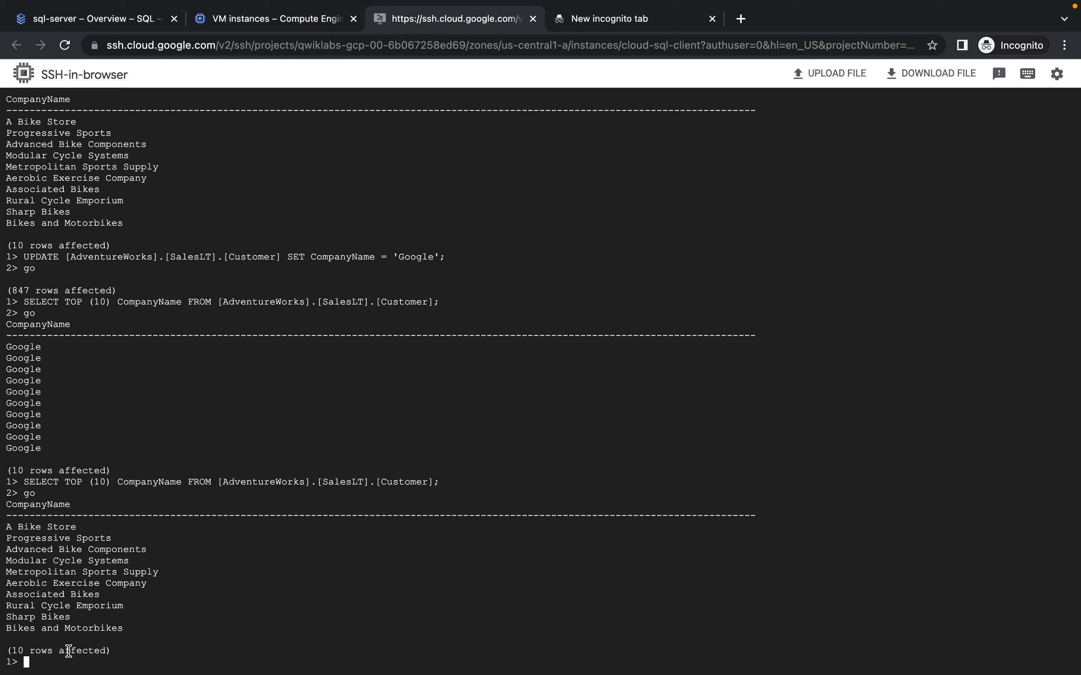
pyautogui.press('super+v')
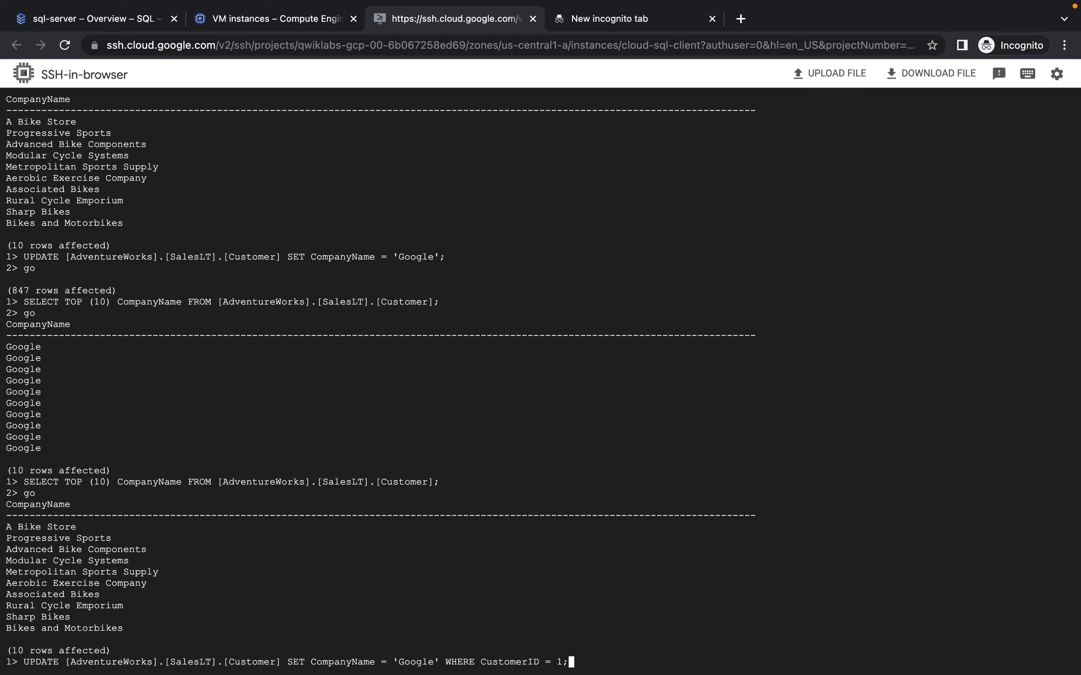
pyautogui.press('Return')
pyautogui.write('go')
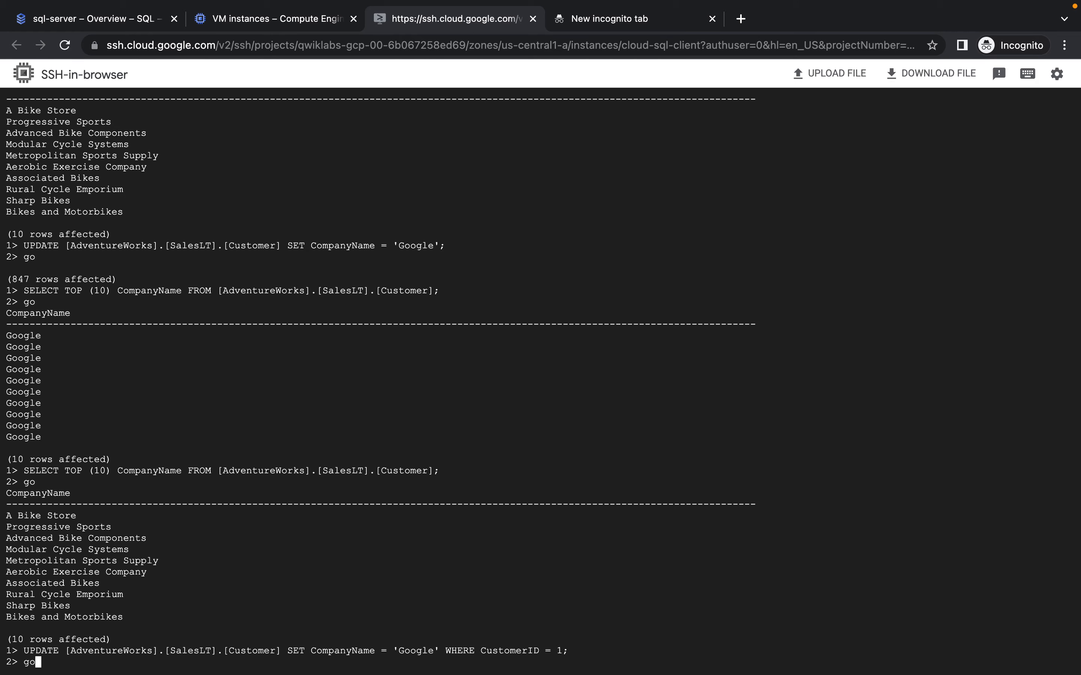
pyautogui.press('Return')
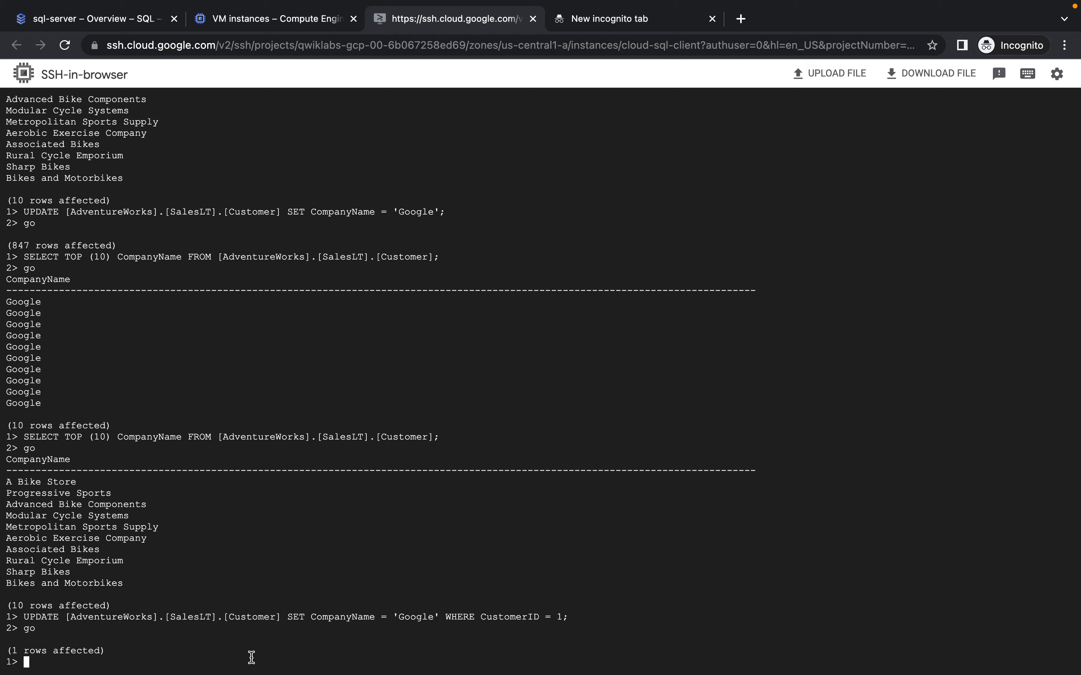
# Write SELECT * FROM [AdventureWorks].[SalesLT].[Customer] at the sqlcmd prompt, copying the table name from the preceding UPDATE statement
pyautogui.write('SELECT * FROM')
pyautogui.moveTo(66, 617); pyautogui.dragTo(281, 618)
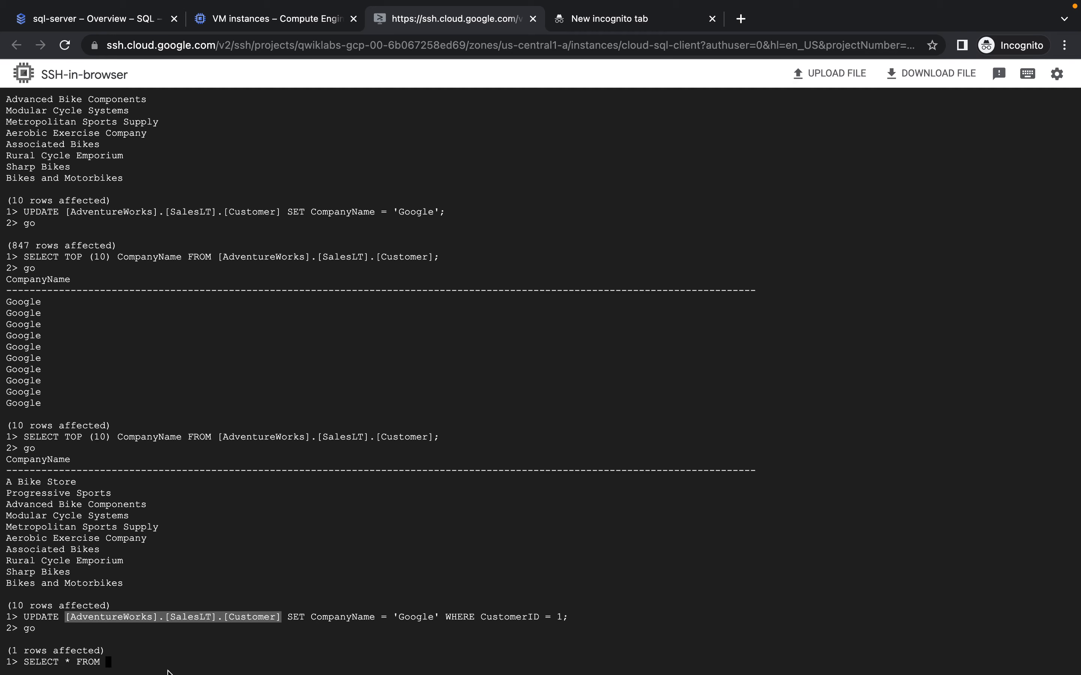
pyautogui.hotkey('ctrl', 'v')
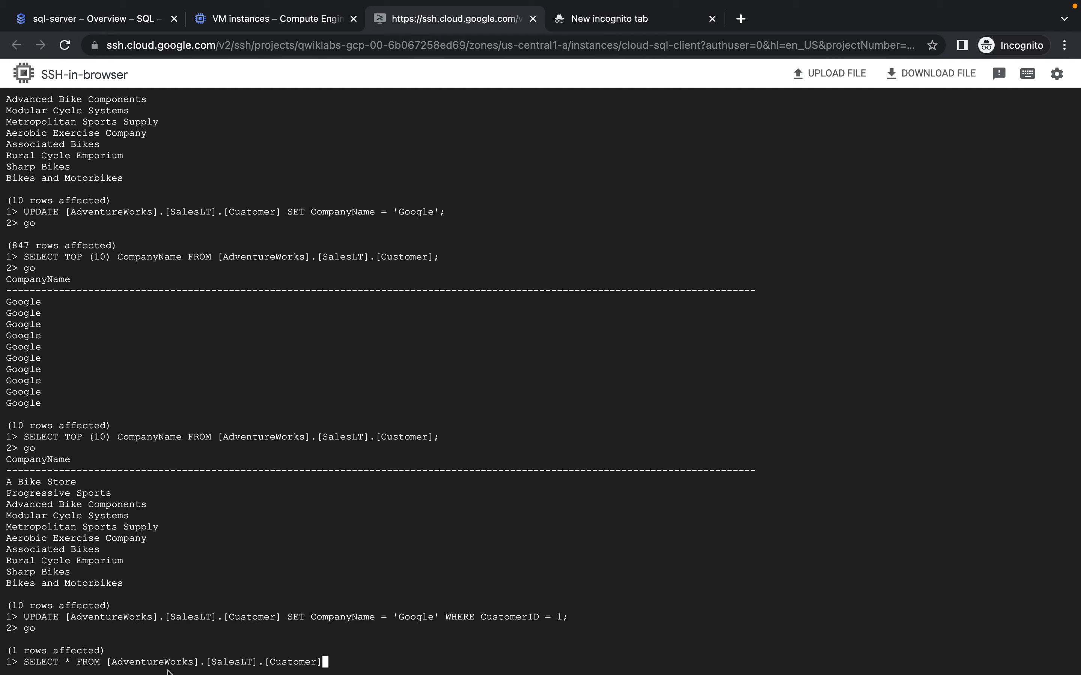
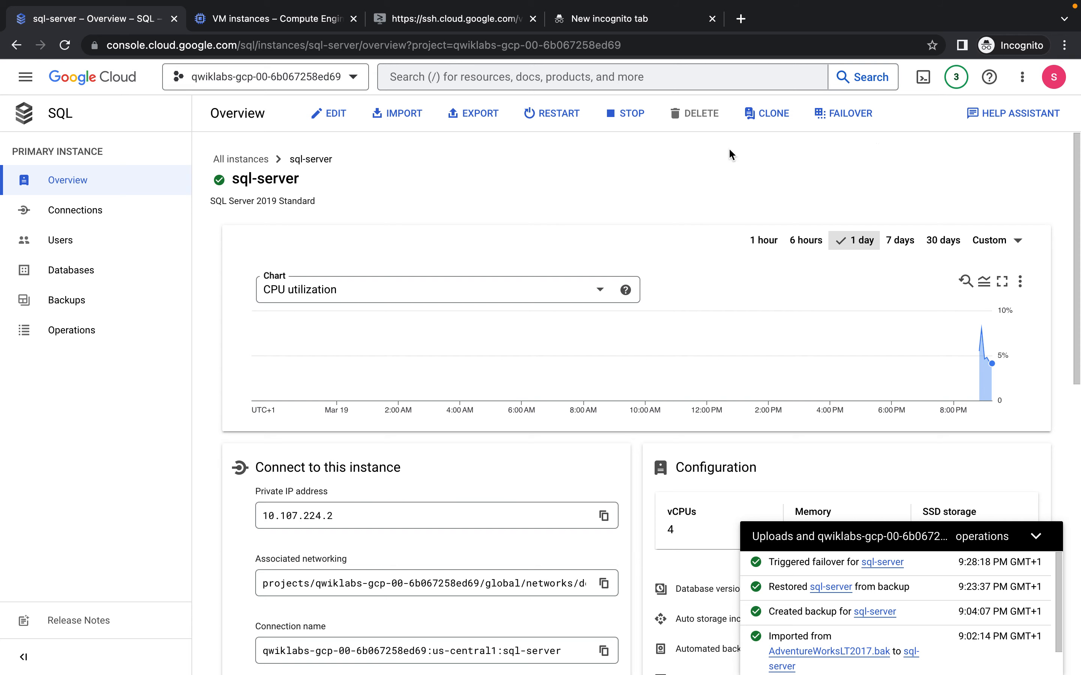
# Reload the sql-server Overview page and trigger a second failover back to the main database, confirming with the instance ID sql-server
pyautogui.click(646, 43)
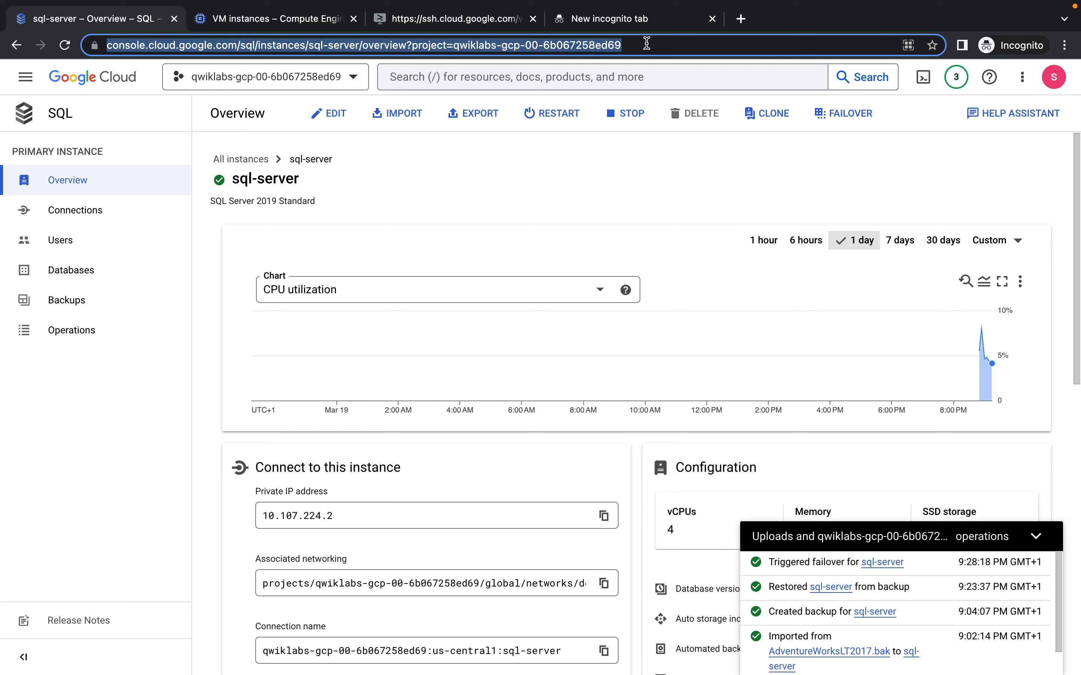
pyautogui.press('Return')
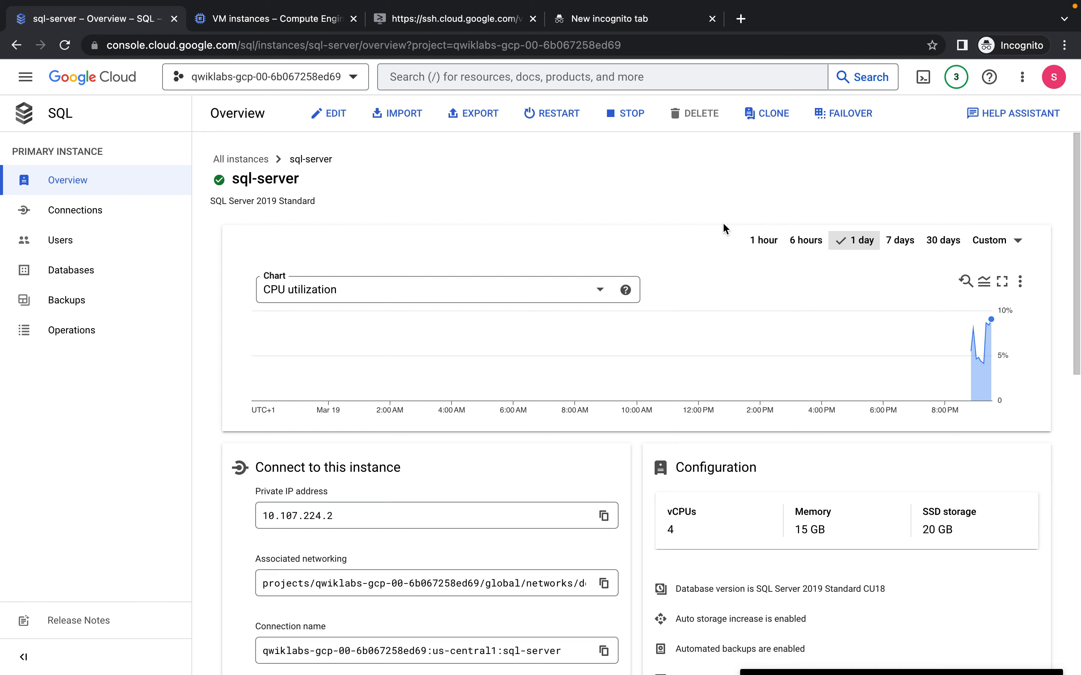
pyautogui.click(843, 113)
pyautogui.click(474, 413)
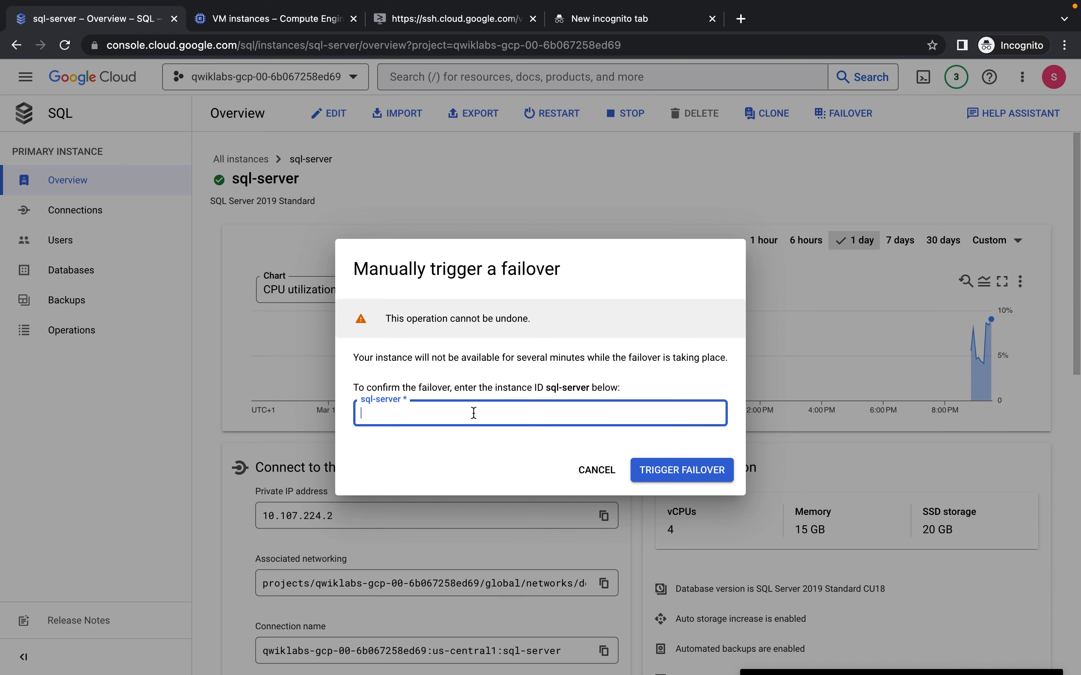
pyautogui.write('sql-server')
pyautogui.click(656, 471)
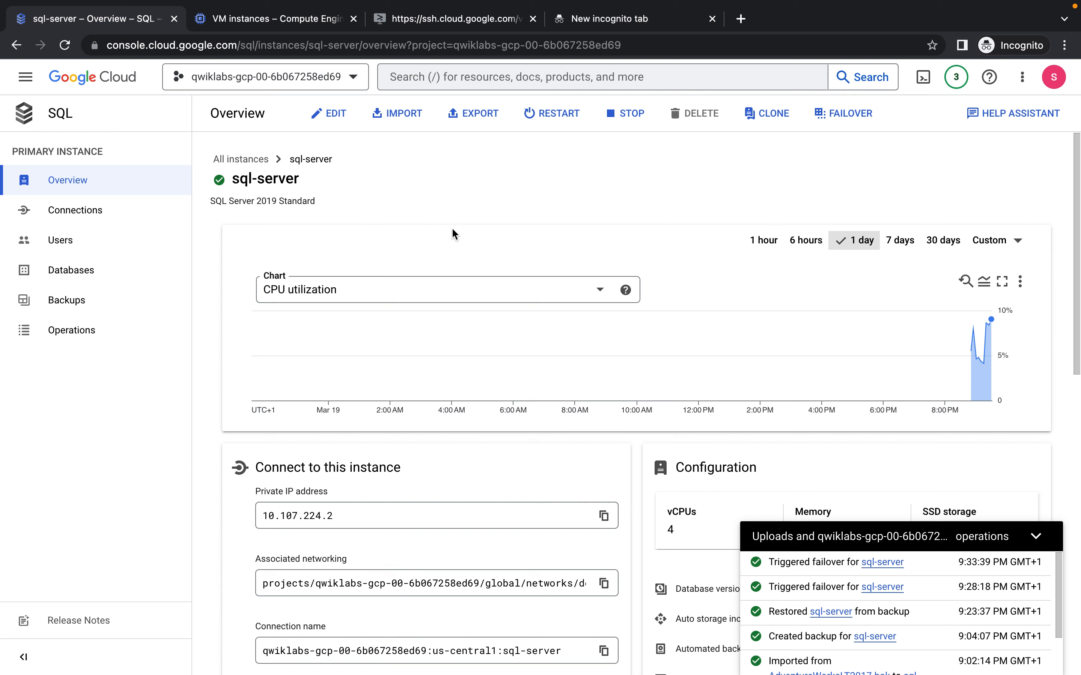
# Rerun SELECT * FROM [AdventureWorks].[SalesLT].[Customer] WHERE CustomerID = 1; with go in the SSH session to check the record after the second failover
pyautogui.click(445, 20)
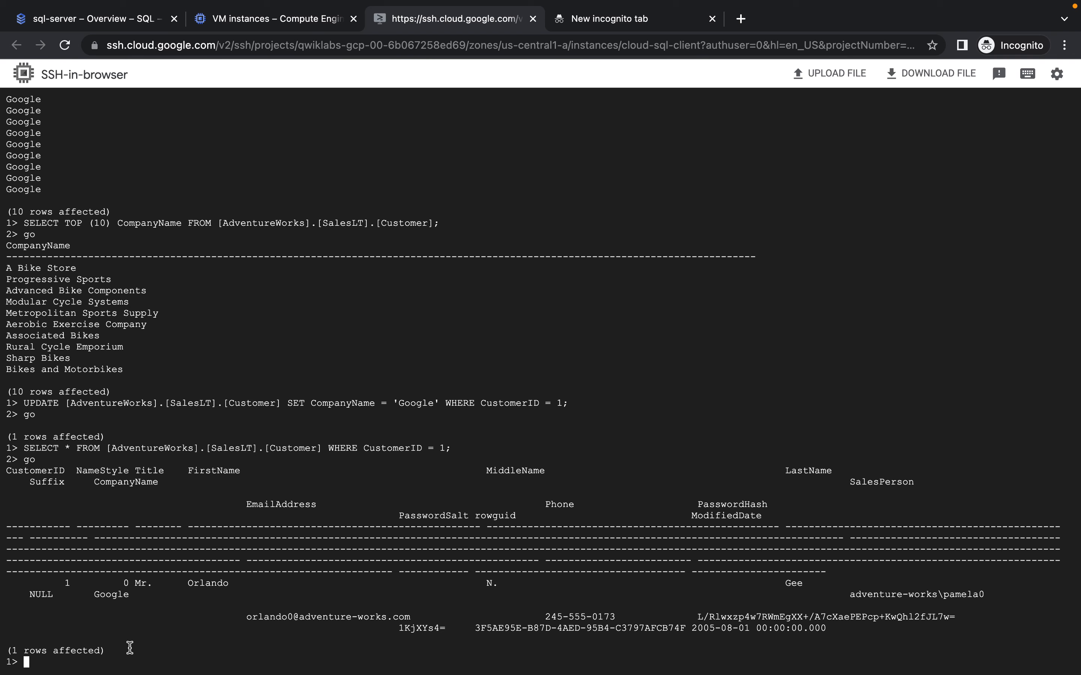
pyautogui.press('Up')
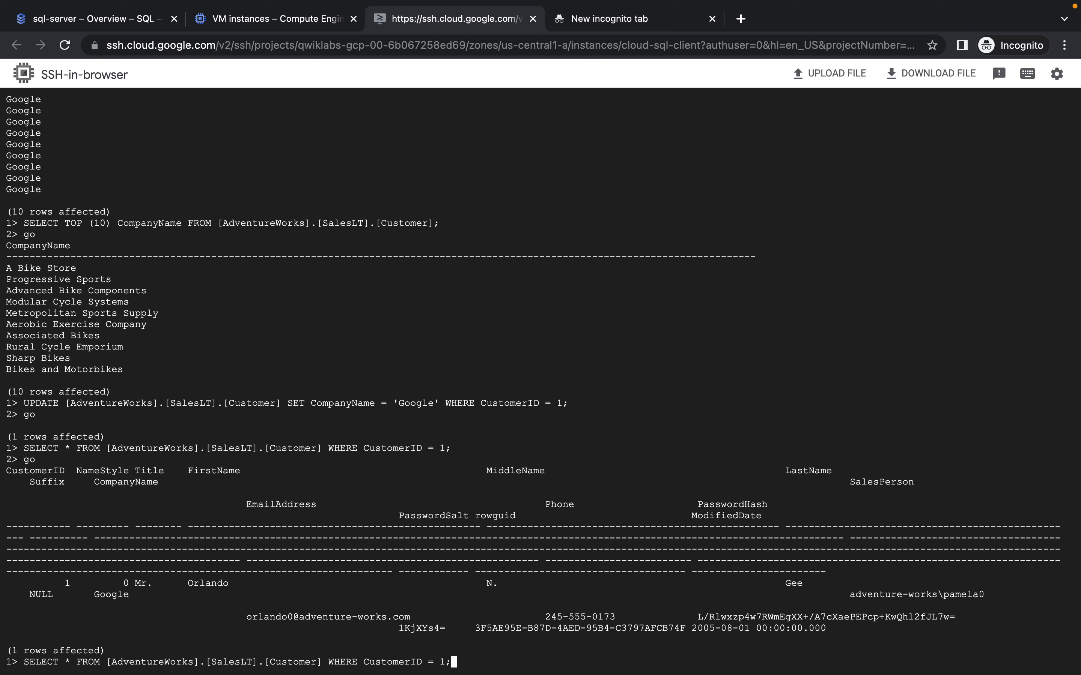
pyautogui.press('Return')
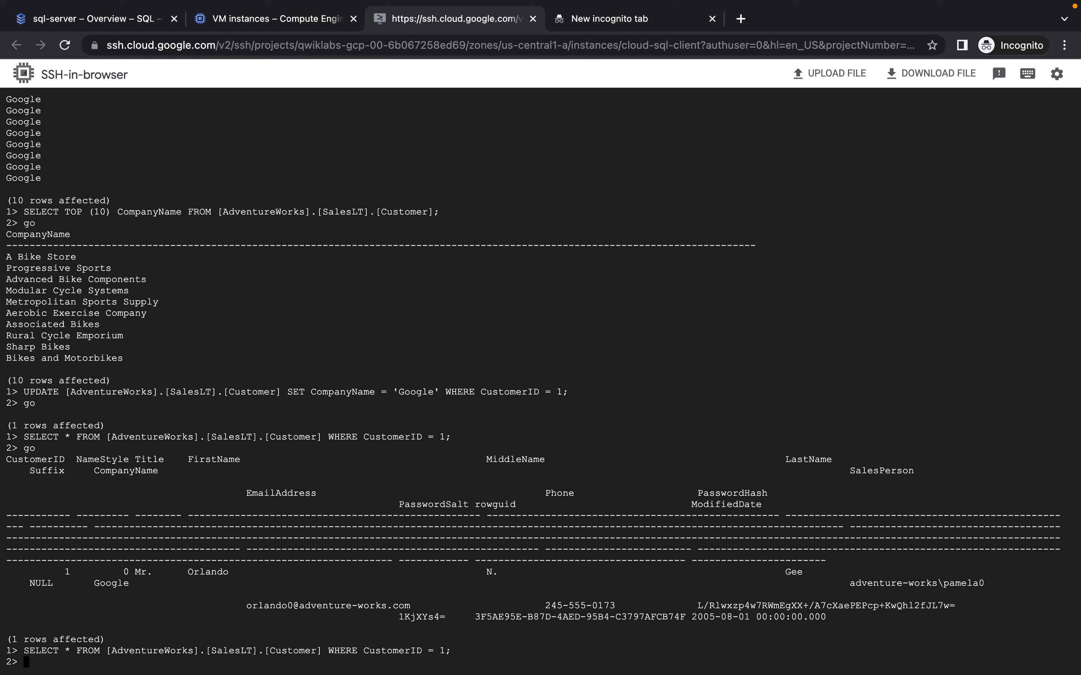
pyautogui.write('go')
pyautogui.press('Return')
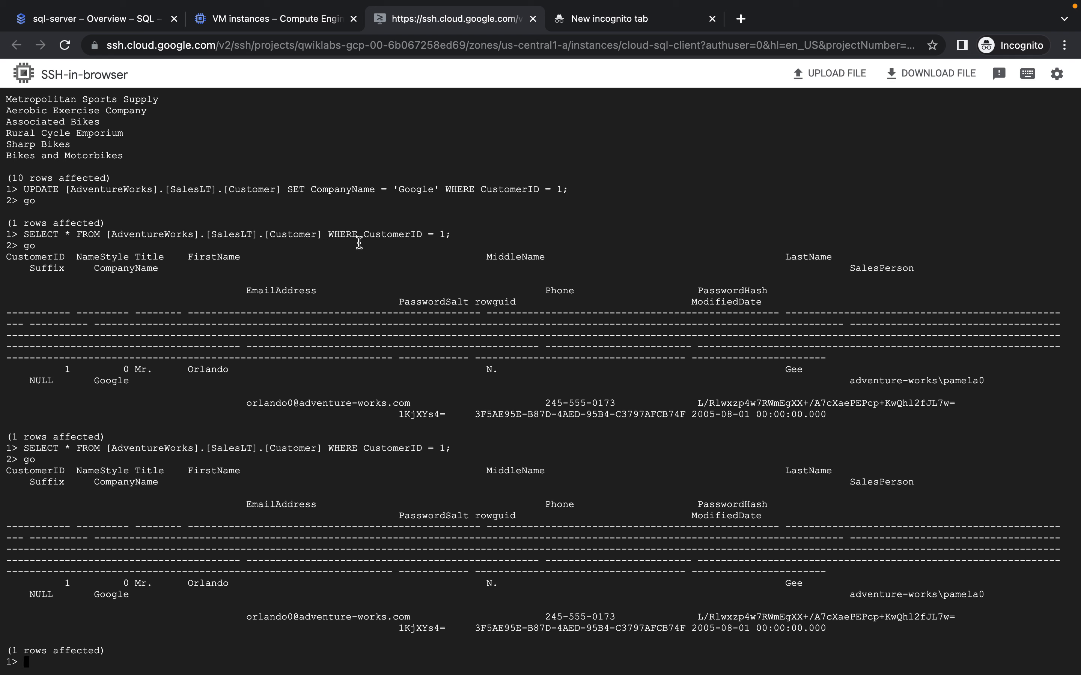
# Check progress on the lab's 'Trigger a failover to test high availability' objective and review the remaining Task 4 instructions
pyautogui.hotkey('ctrl', 'Left')
pyautogui.click(433, 360)
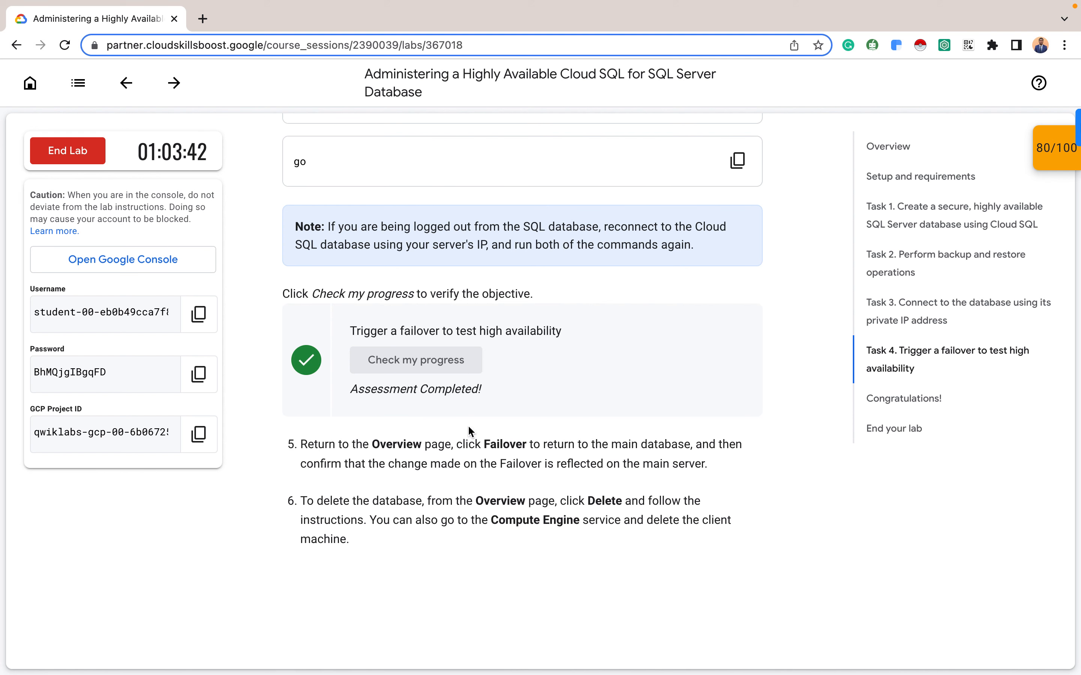
pyautogui.scroll(-4, 468, 425)
pyautogui.scroll(3, 663, 251)
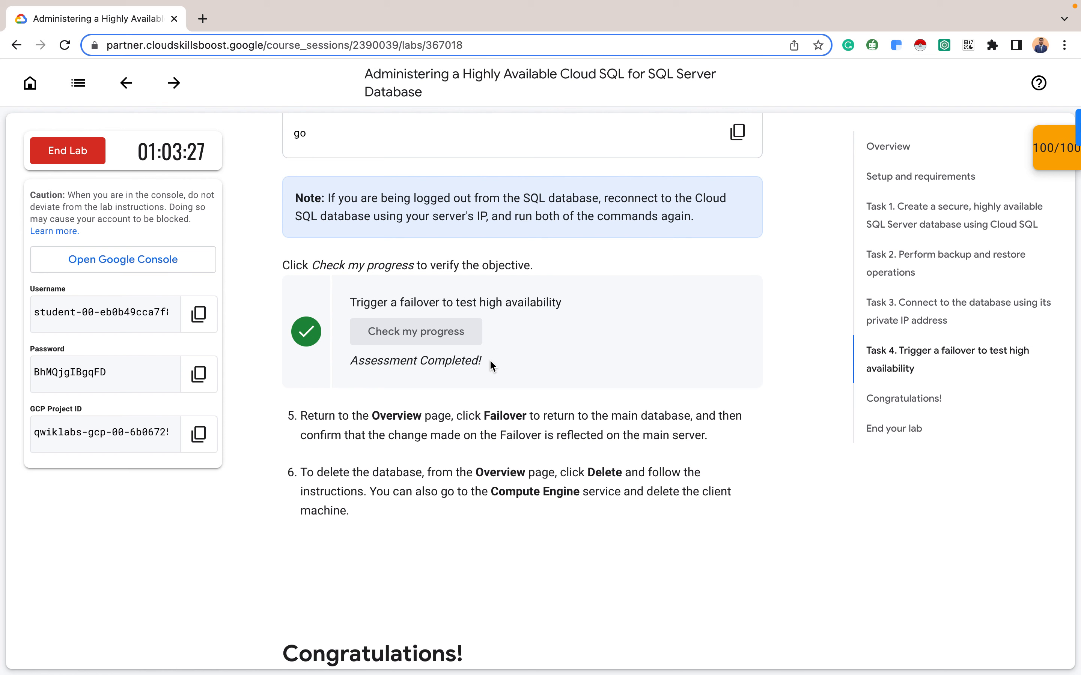
# Edit the sql-server instance in the Cloud console to disable deletion protection under Data Protection, and save the change
pyautogui.hotkey('ctrl', 'Right')
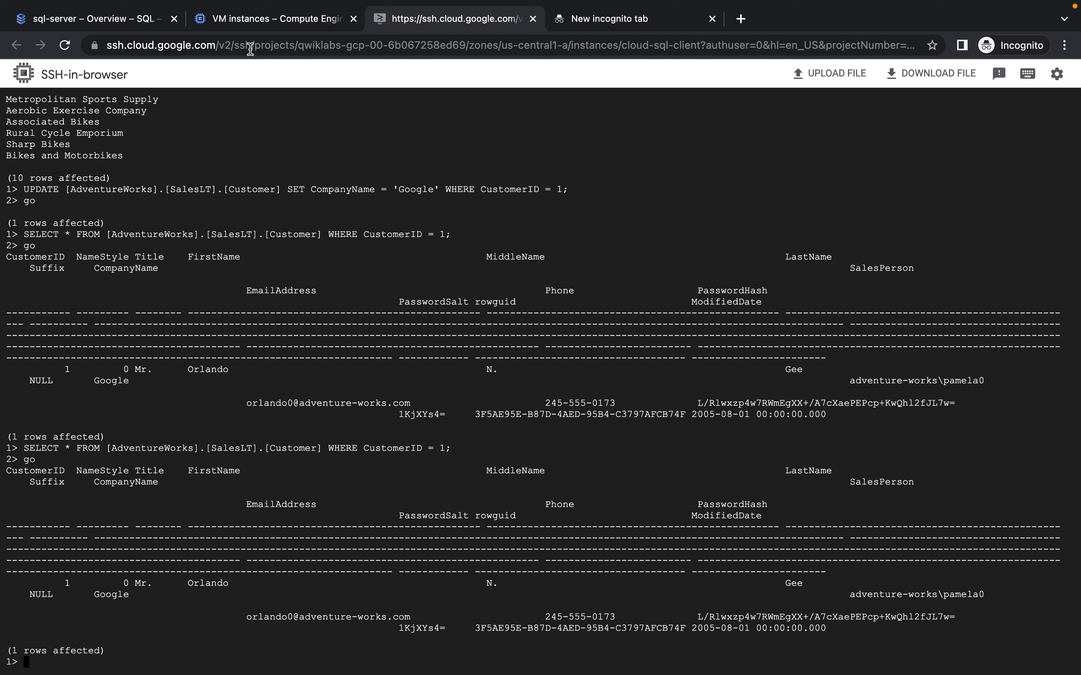
pyautogui.click(135, 23)
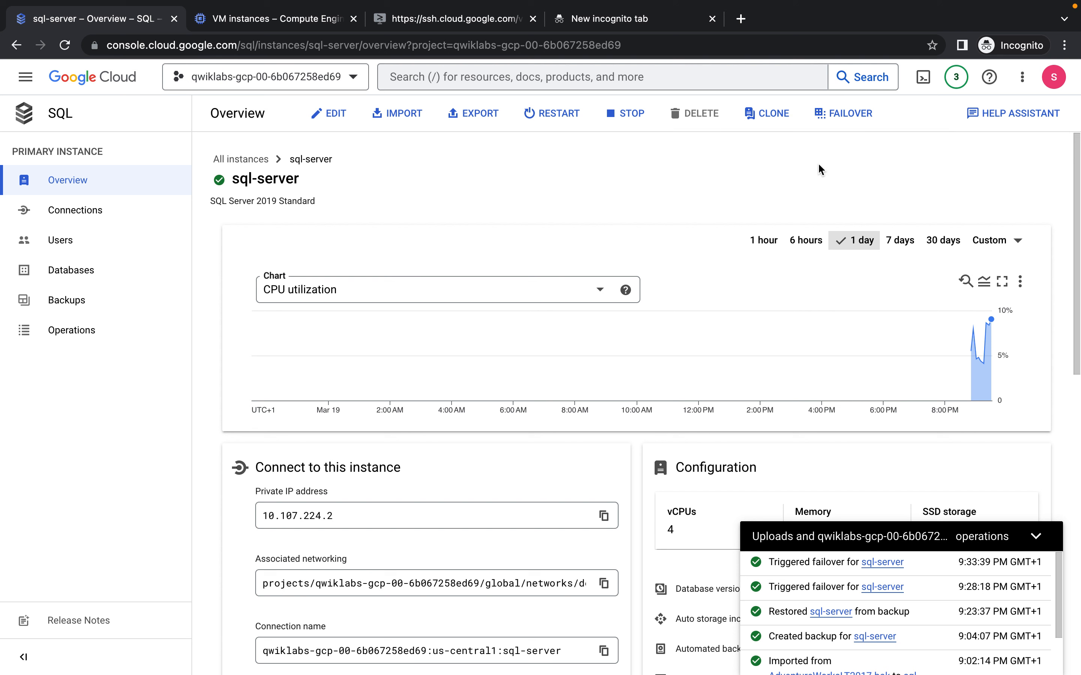
pyautogui.moveTo(701, 115)
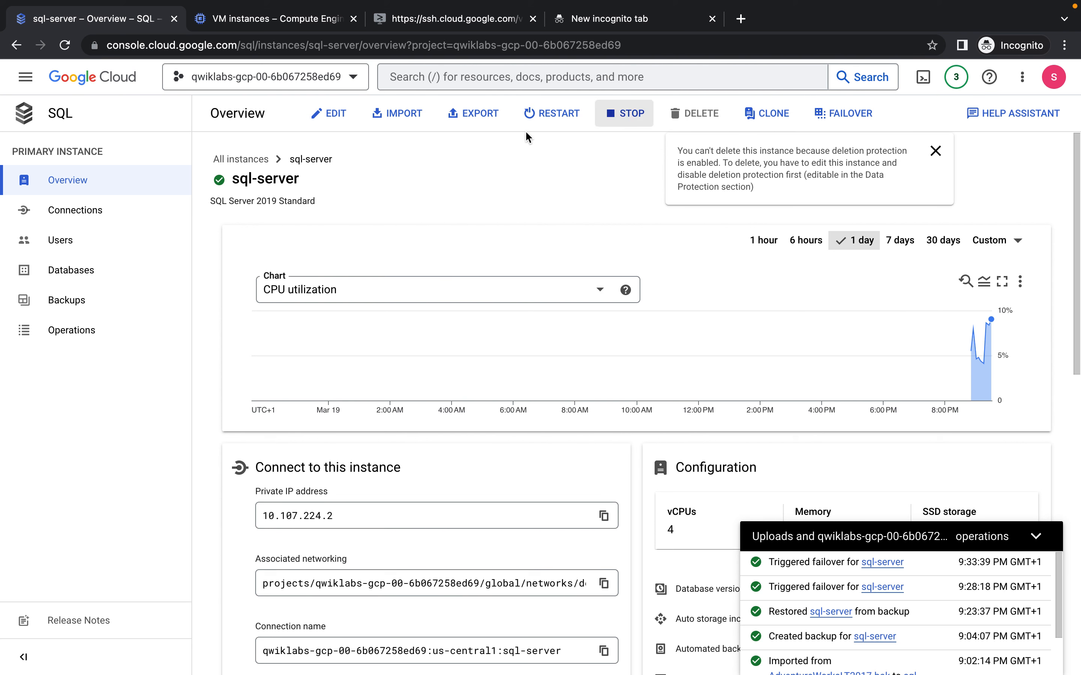
pyautogui.click(333, 117)
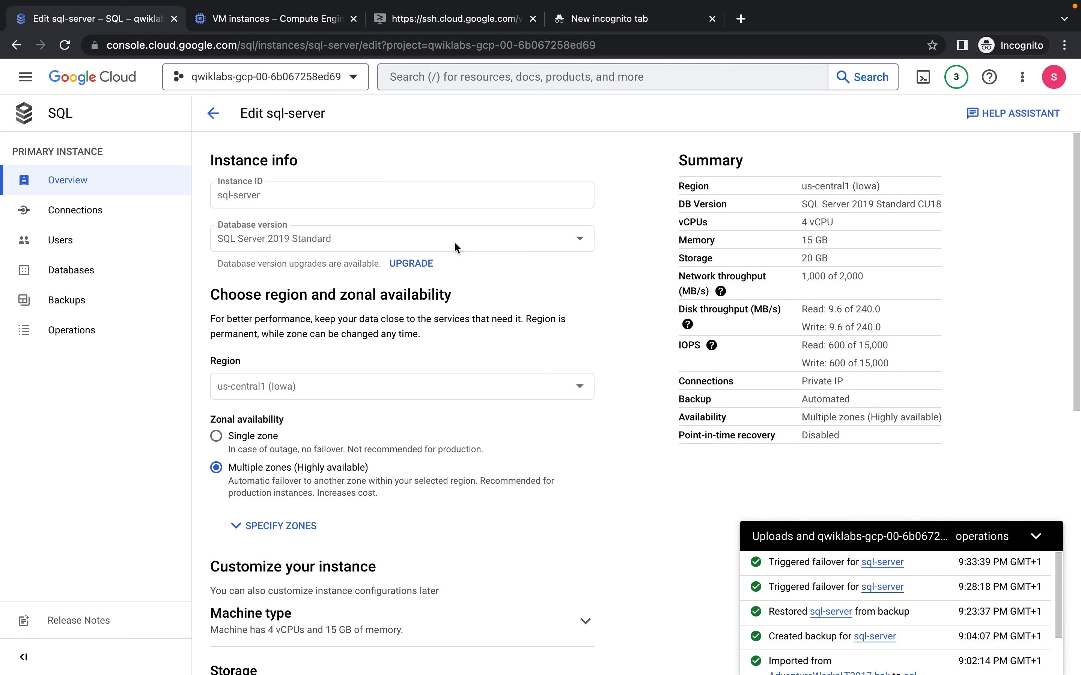
pyautogui.scroll(-12, 316, 372)
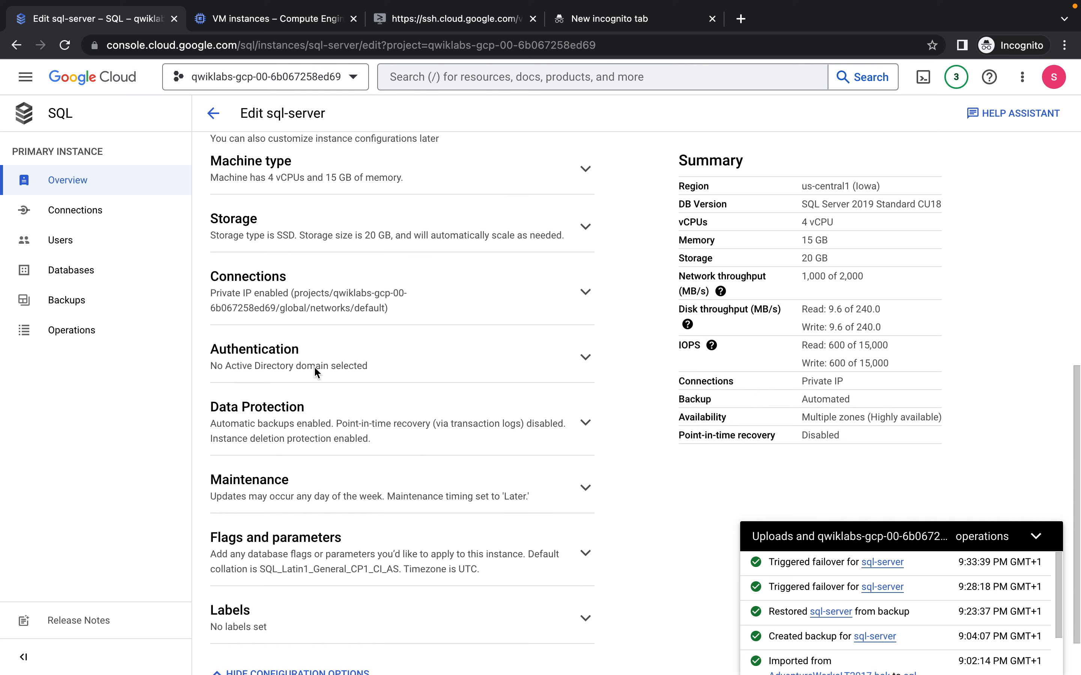
pyautogui.scroll(3, 365, 391)
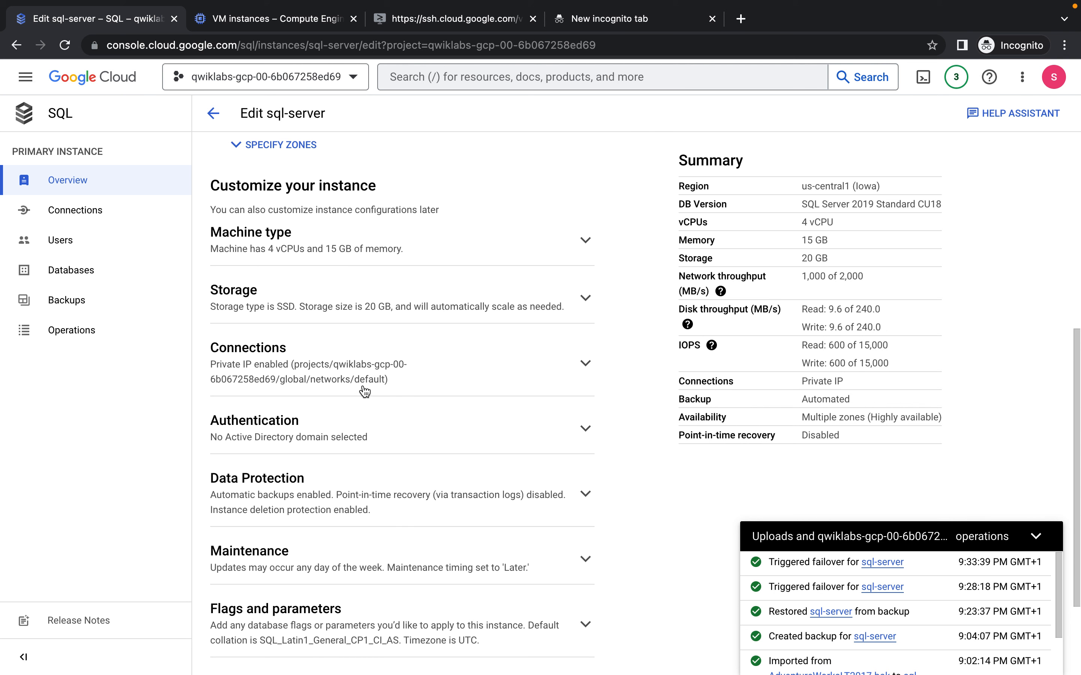
pyautogui.click(463, 502)
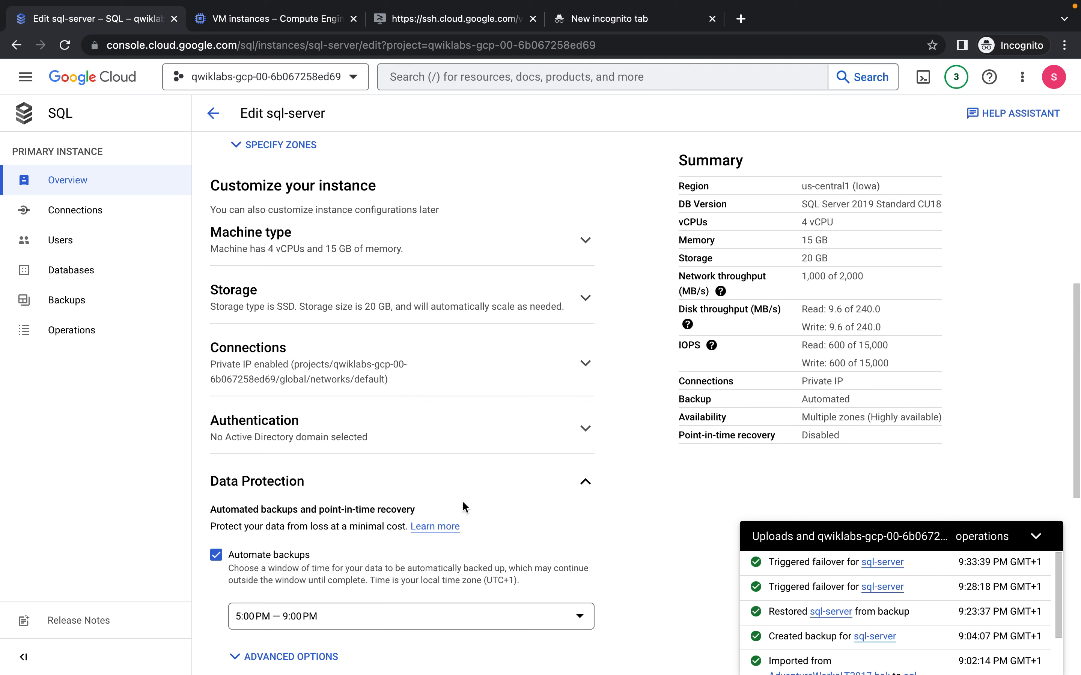
pyautogui.scroll(-4, 391, 504)
pyautogui.scroll(-3, 390, 504)
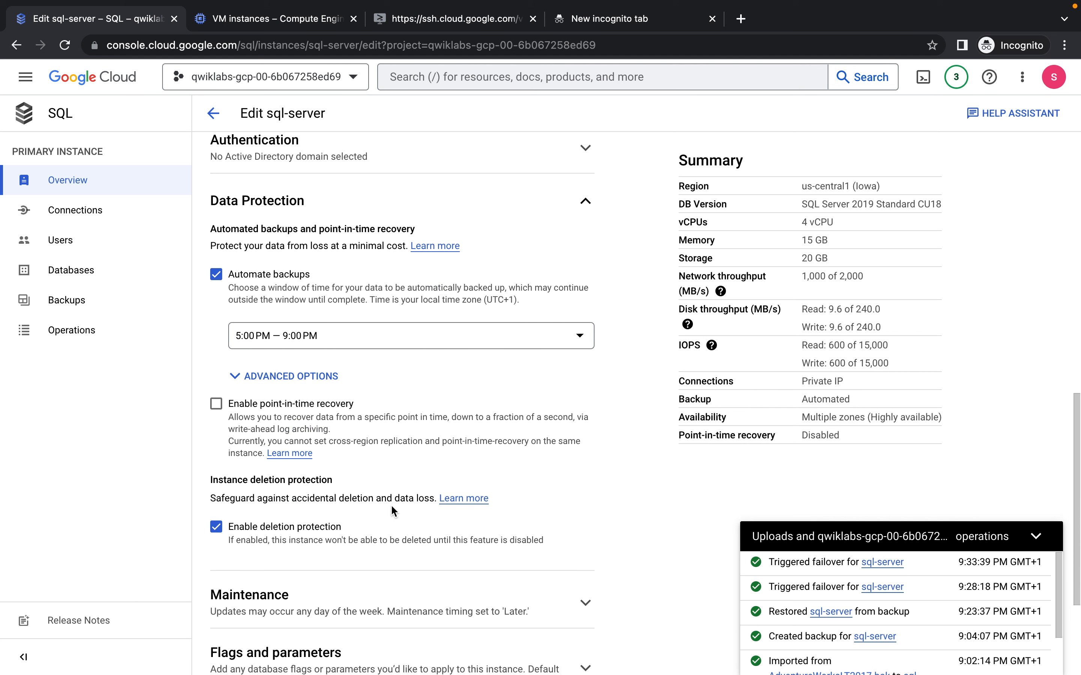
pyautogui.click(225, 526)
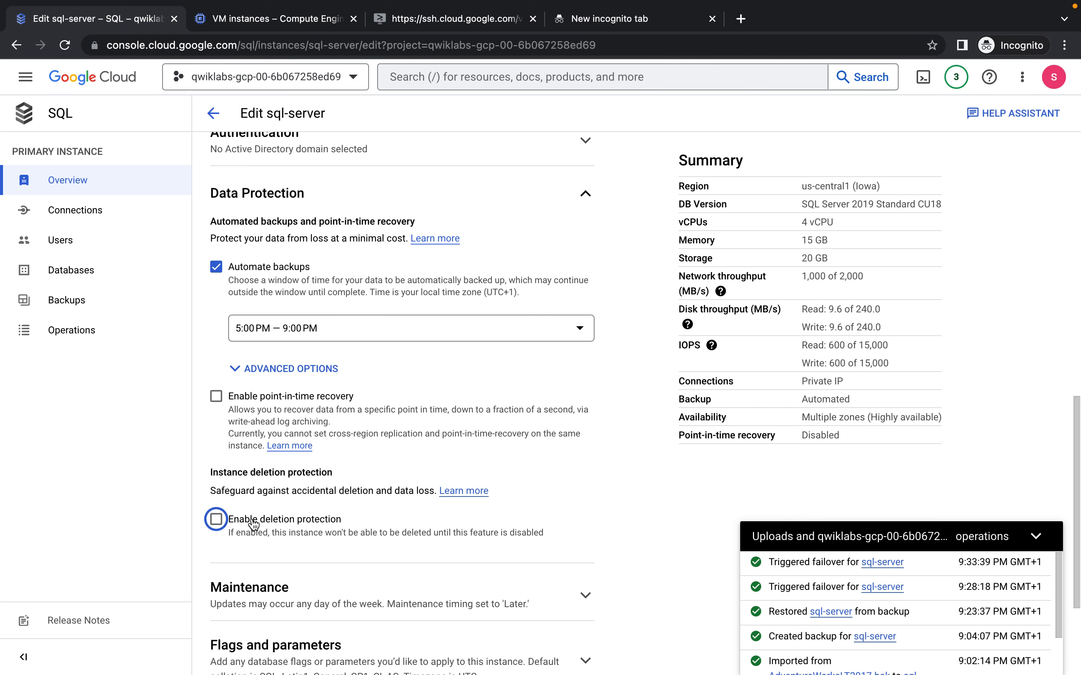
pyautogui.scroll(-4, 285, 541)
pyautogui.click(230, 645)
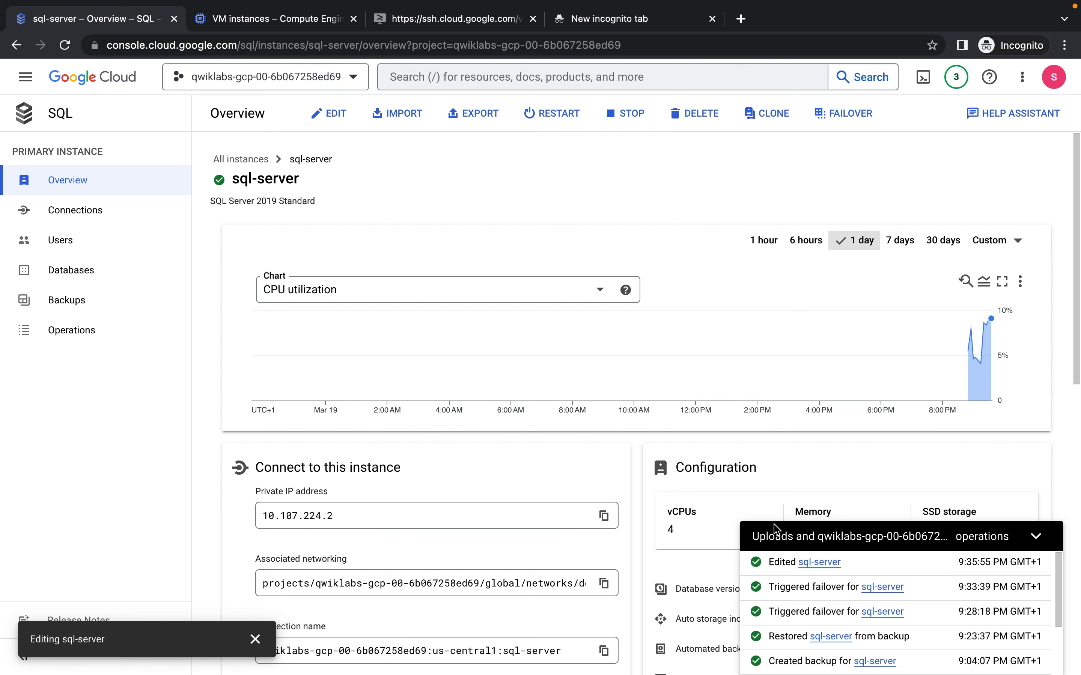
# Delete the sql-server instance, confirming with the instance ID sql-server, and return to the lab page's closing sections
pyautogui.click(701, 117)
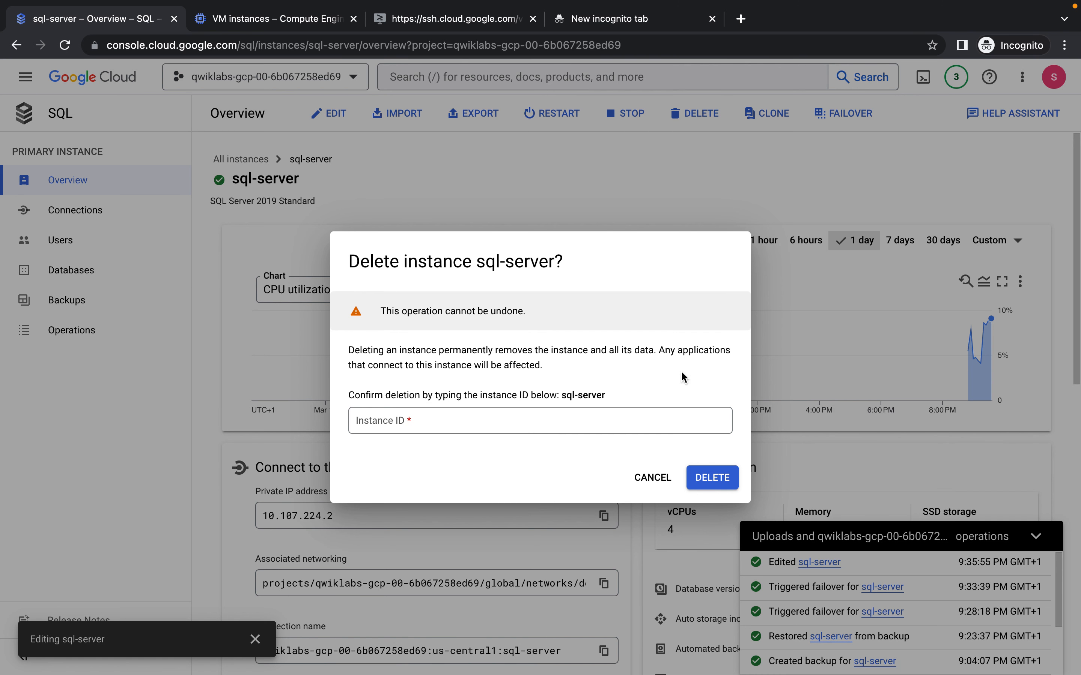
pyautogui.click(485, 415)
pyautogui.moveTo(562, 393); pyautogui.dragTo(609, 396)
pyautogui.press('super+c')
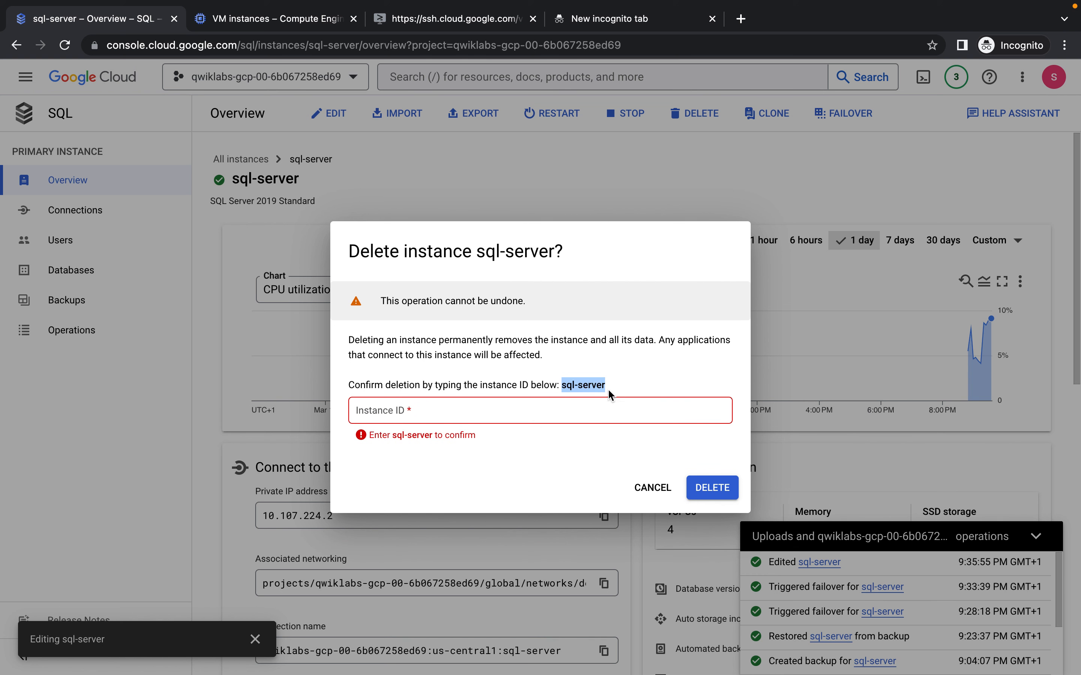
pyautogui.click(431, 404)
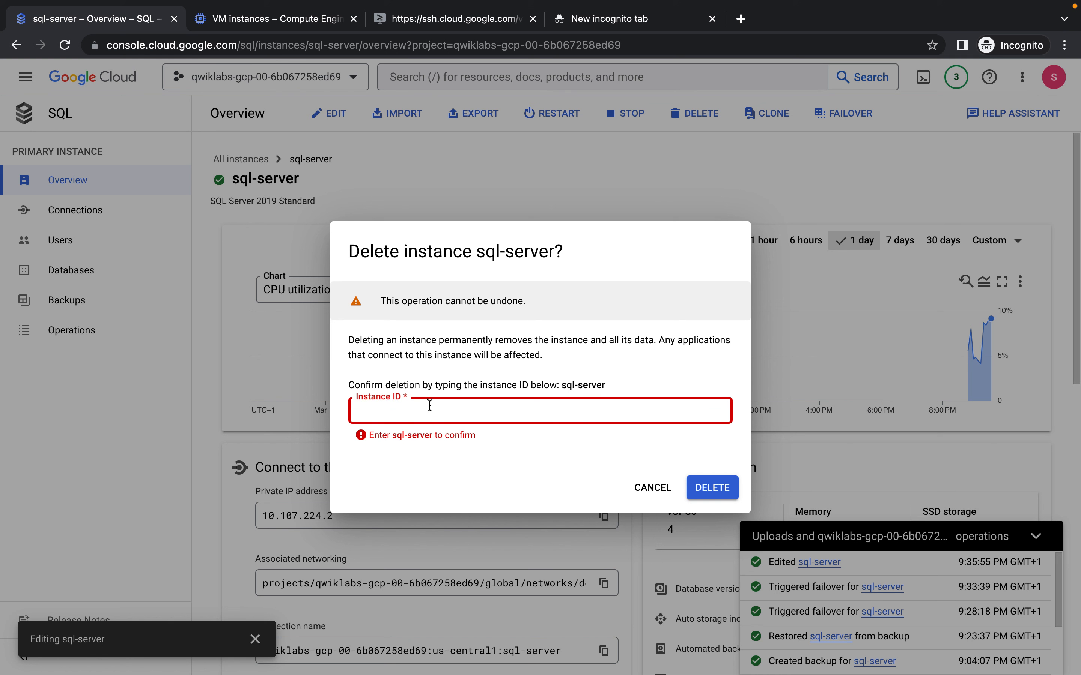
pyautogui.press('super+v')
pyautogui.click(705, 482)
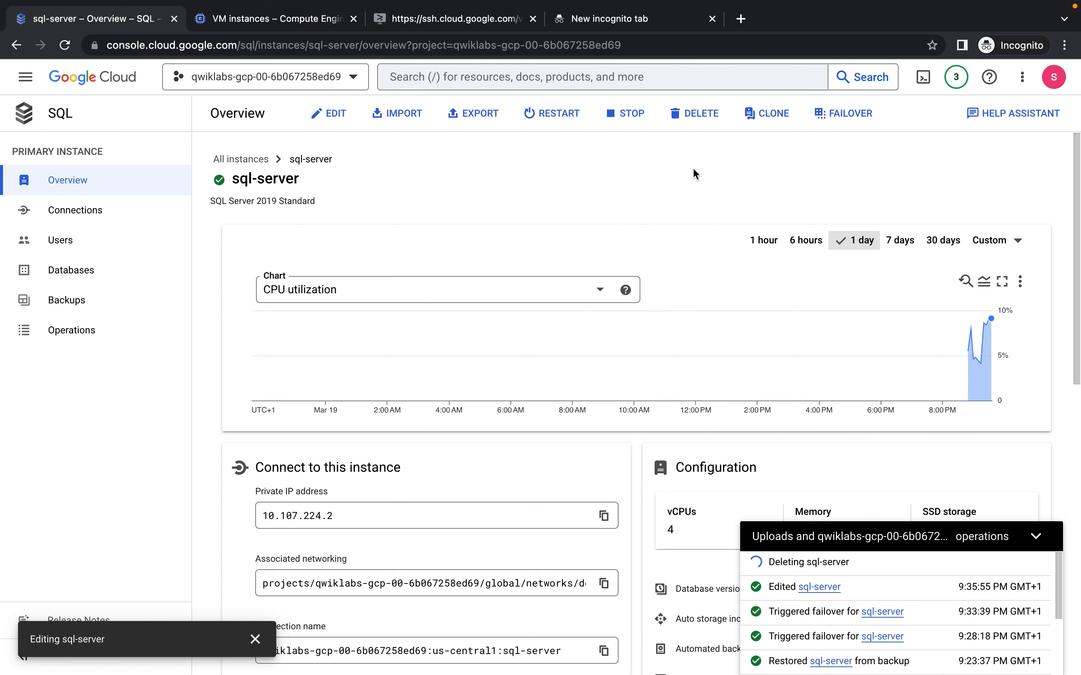
pyautogui.hotkey('ctrl', 'Left')
pyautogui.scroll(-3, 584, 382)
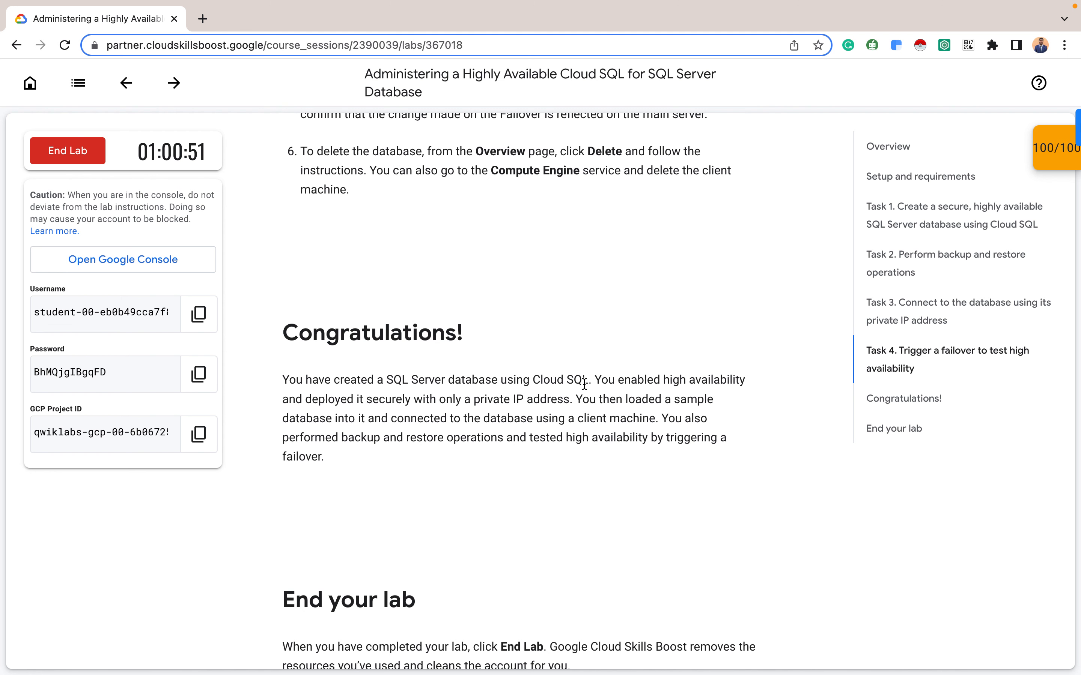